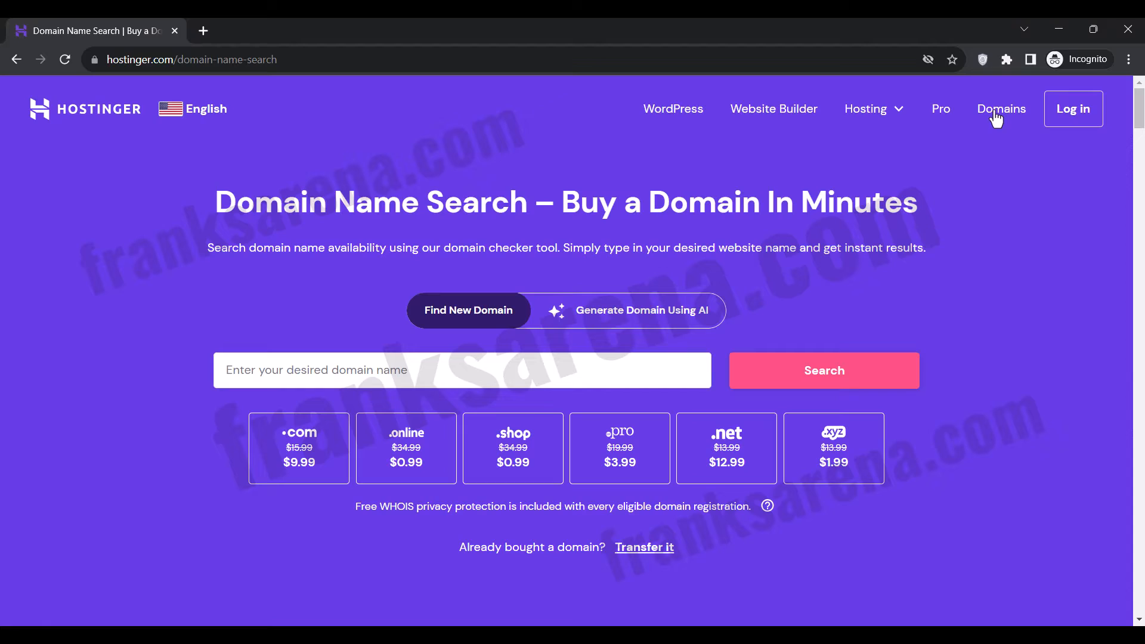
# Search for the new domain name bulksmsarena.
pyautogui.click(329, 371)
pyautogui.write('bulksms')
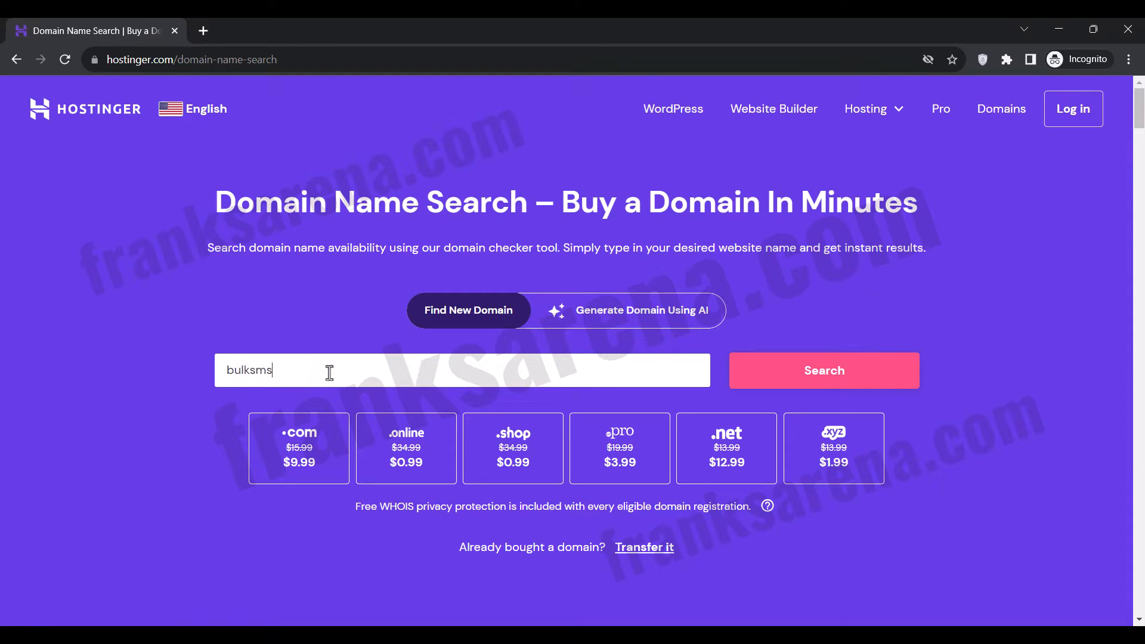
pyautogui.write('arena')
pyautogui.click(753, 381)
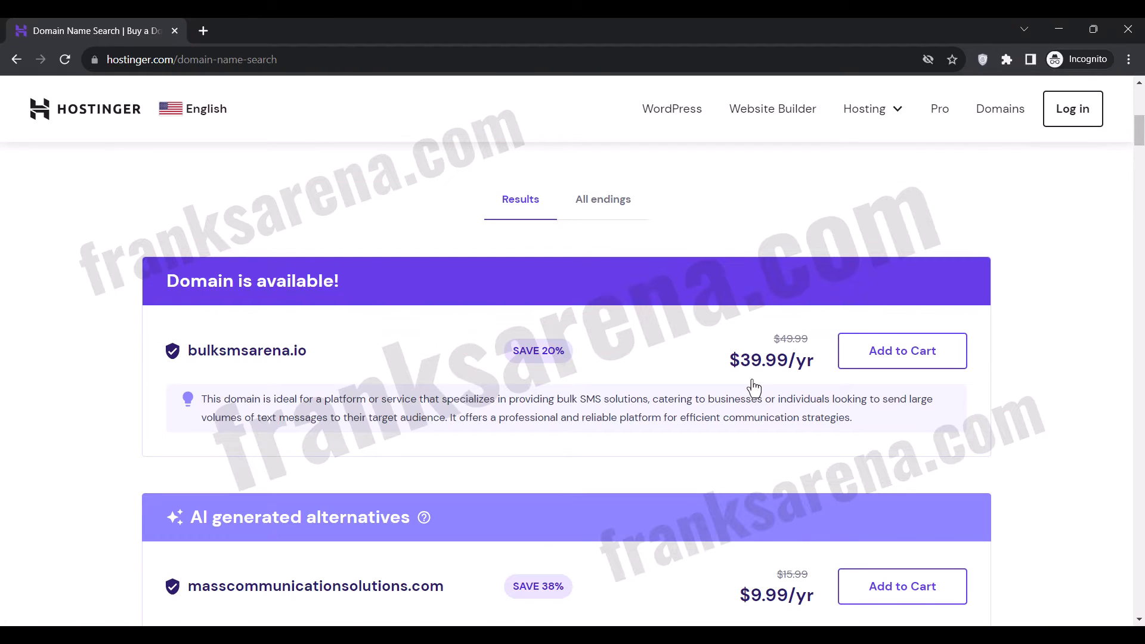
# Review the offered domain extensions and add one of the available bulksmsarena domains to the cart.
pyautogui.scroll(3, 753, 388)
pyautogui.scroll(-8, 753, 388)
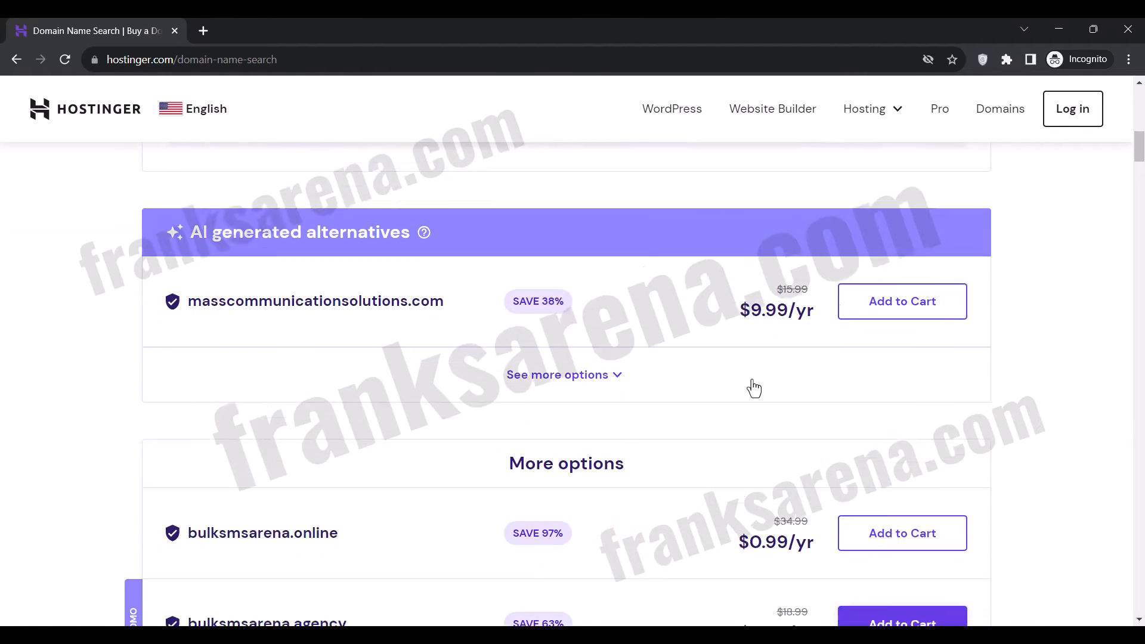
pyautogui.scroll(-4, 753, 388)
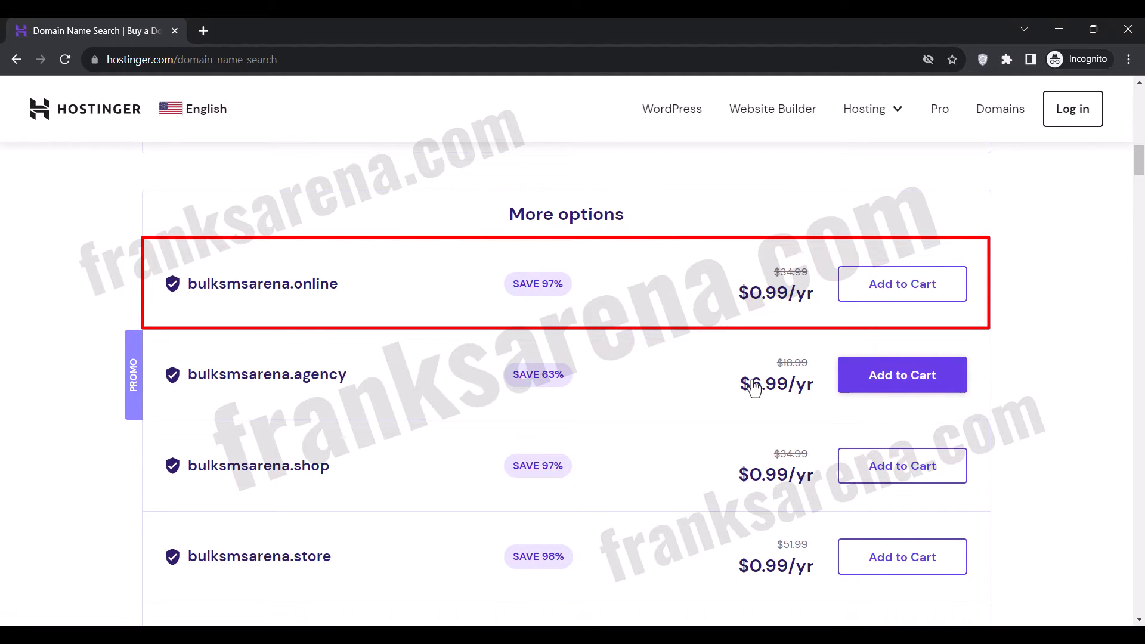
pyautogui.scroll(1, 754, 387)
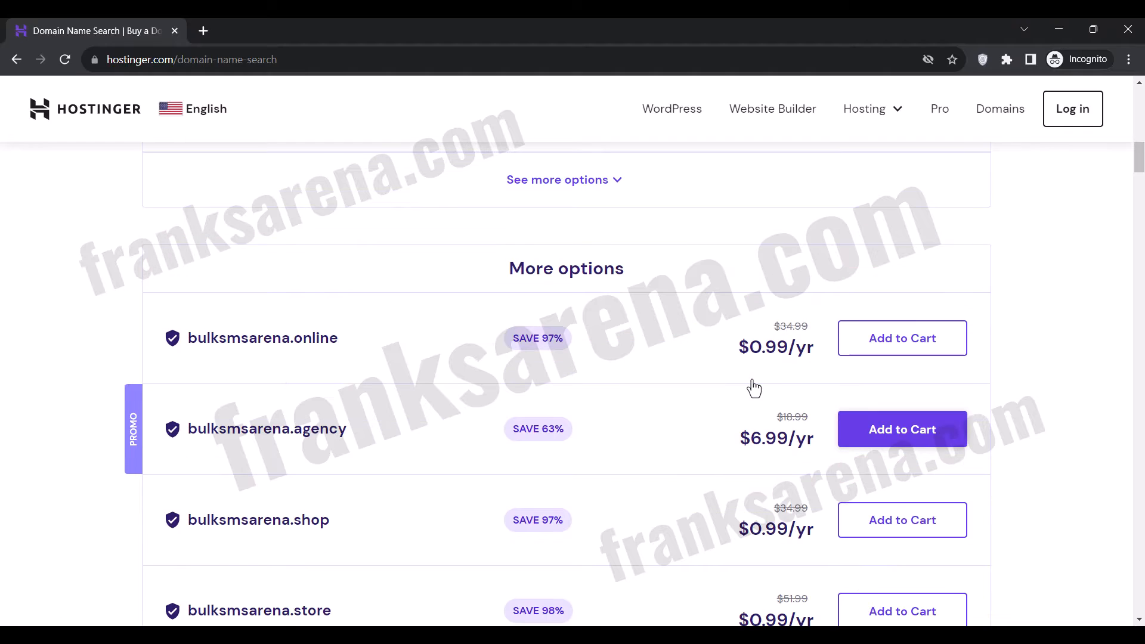
pyautogui.click(879, 356)
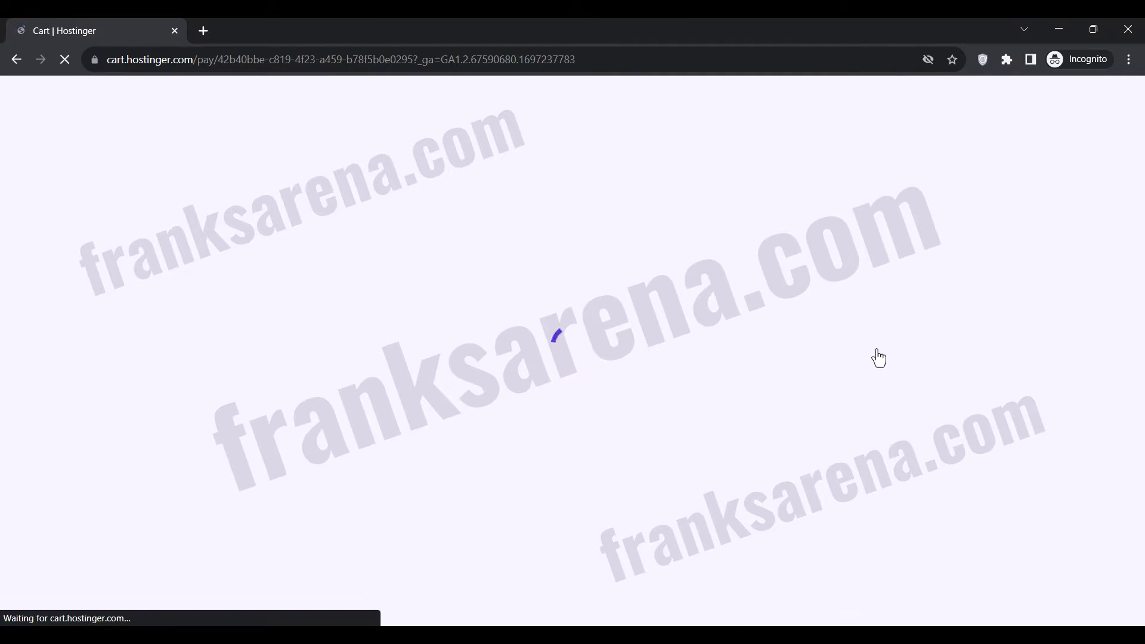
pyautogui.scroll(-5, 879, 358)
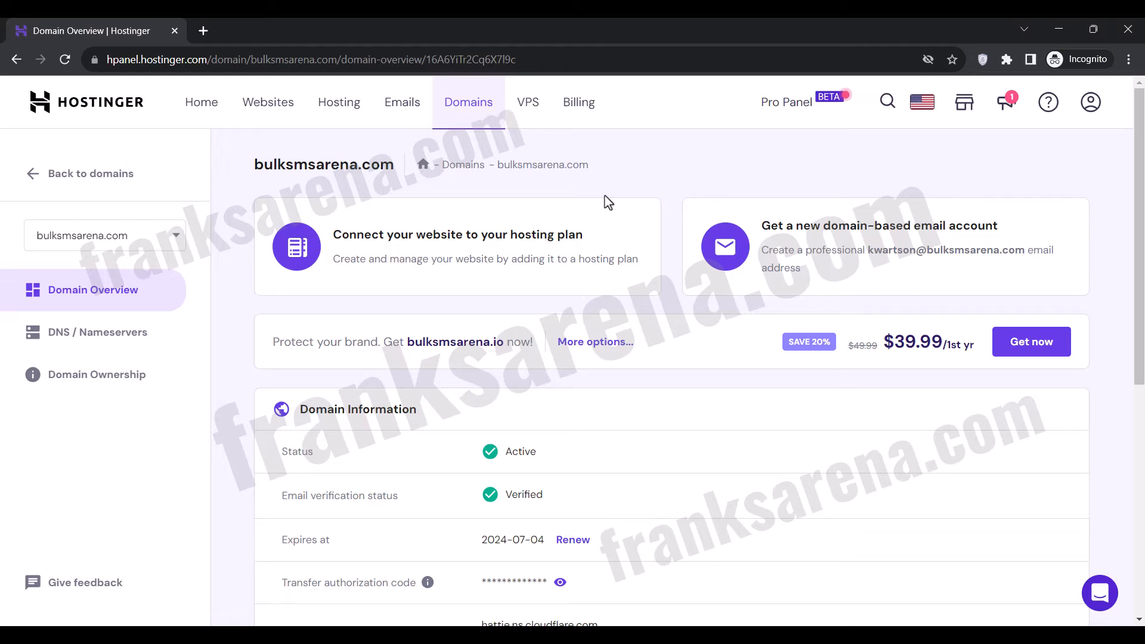
# View the bulksmsarena.com website in a separate browser tab, and close that tab.
pyautogui.click(204, 31)
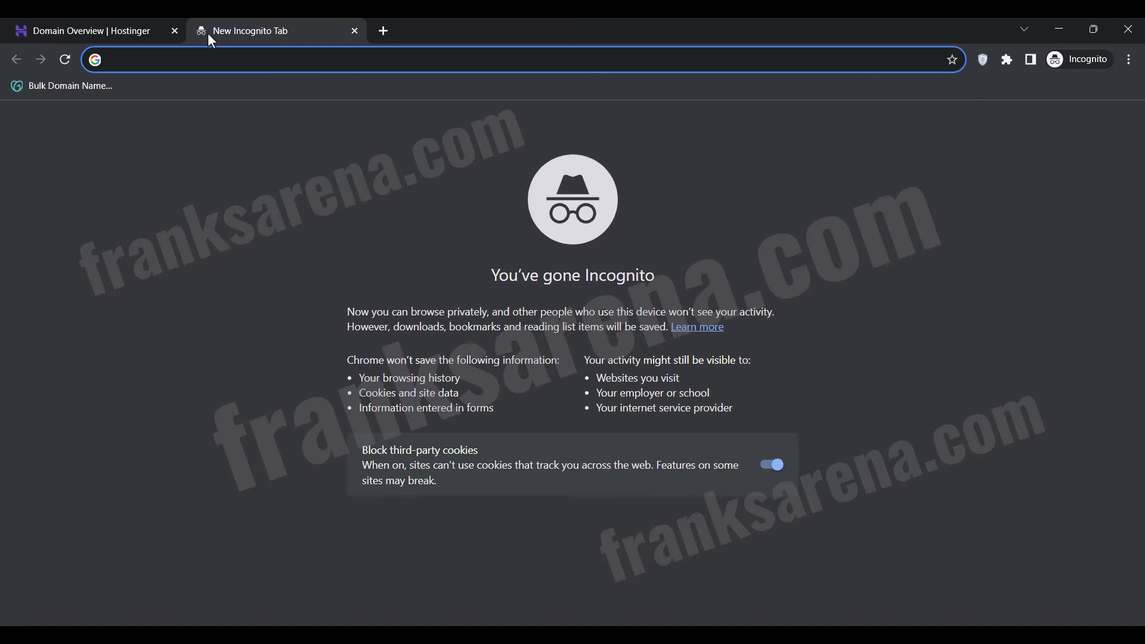
pyautogui.write('bulksmsarena.com')
pyautogui.press('Return')
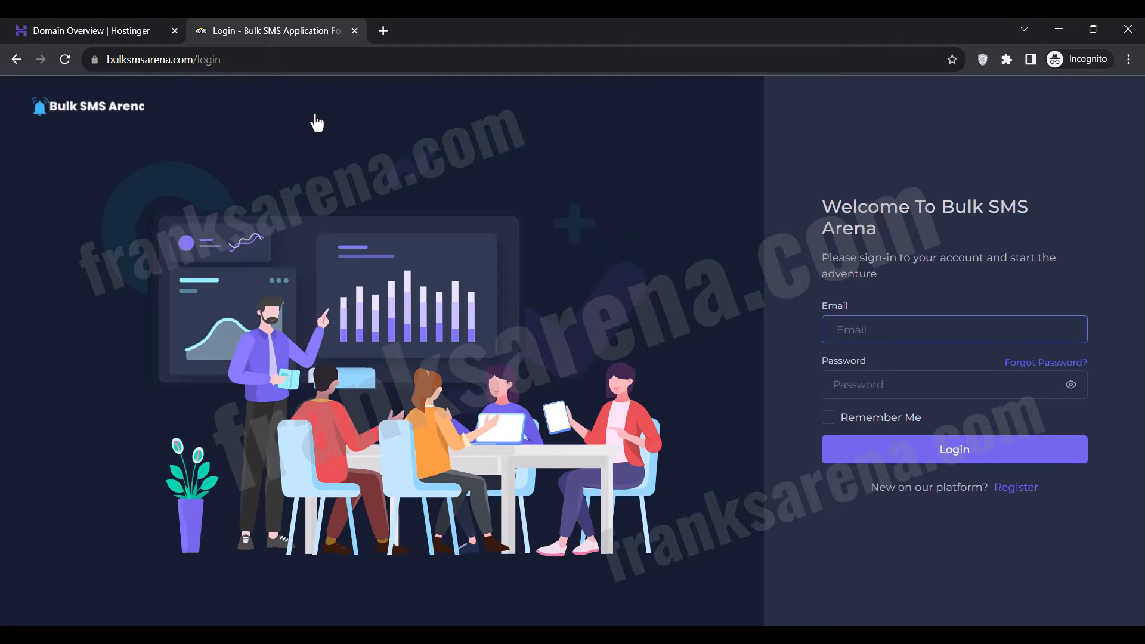
pyautogui.click(355, 31)
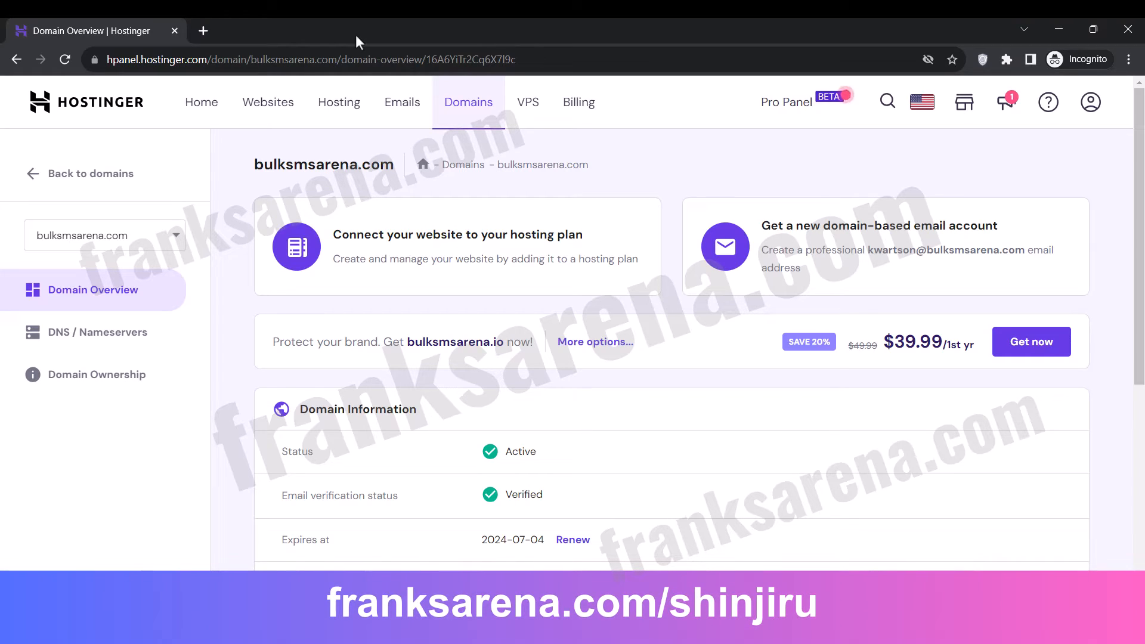
# Load franksarena.com/shinjiru in a new browser tab.
pyautogui.click(207, 29)
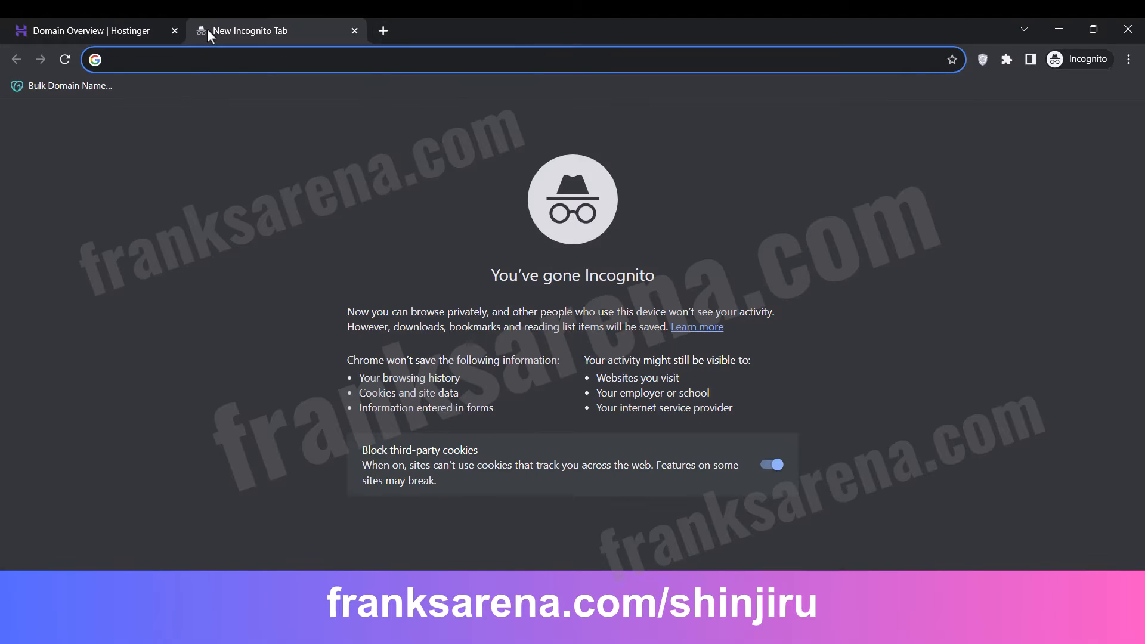
pyautogui.write('franks')
pyautogui.press('Right')
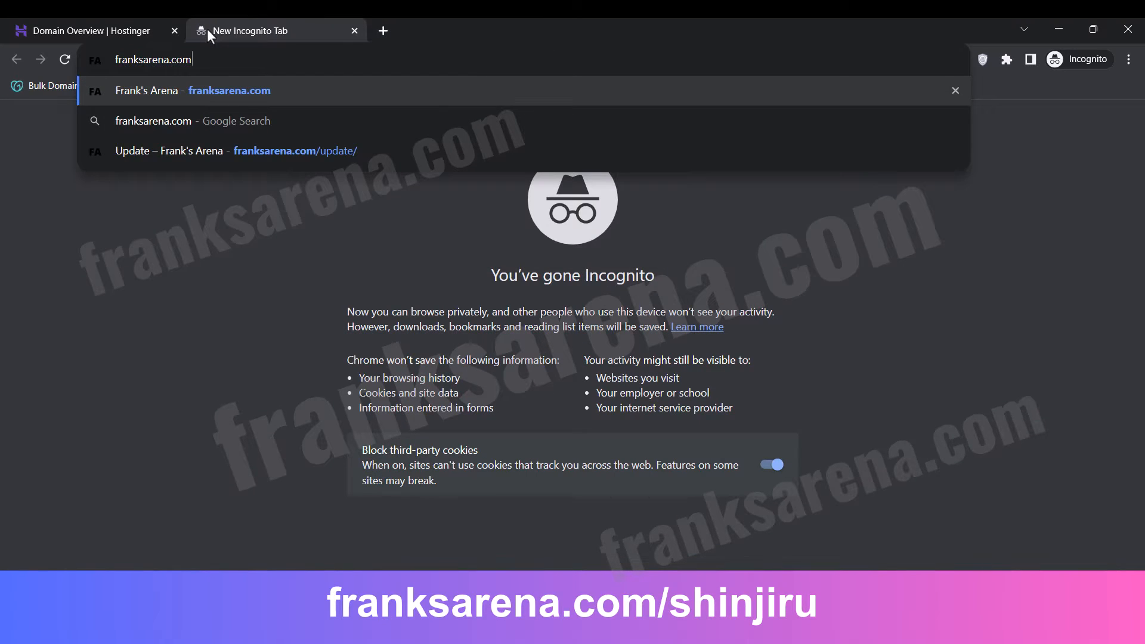
pyautogui.write('/shinjiru')
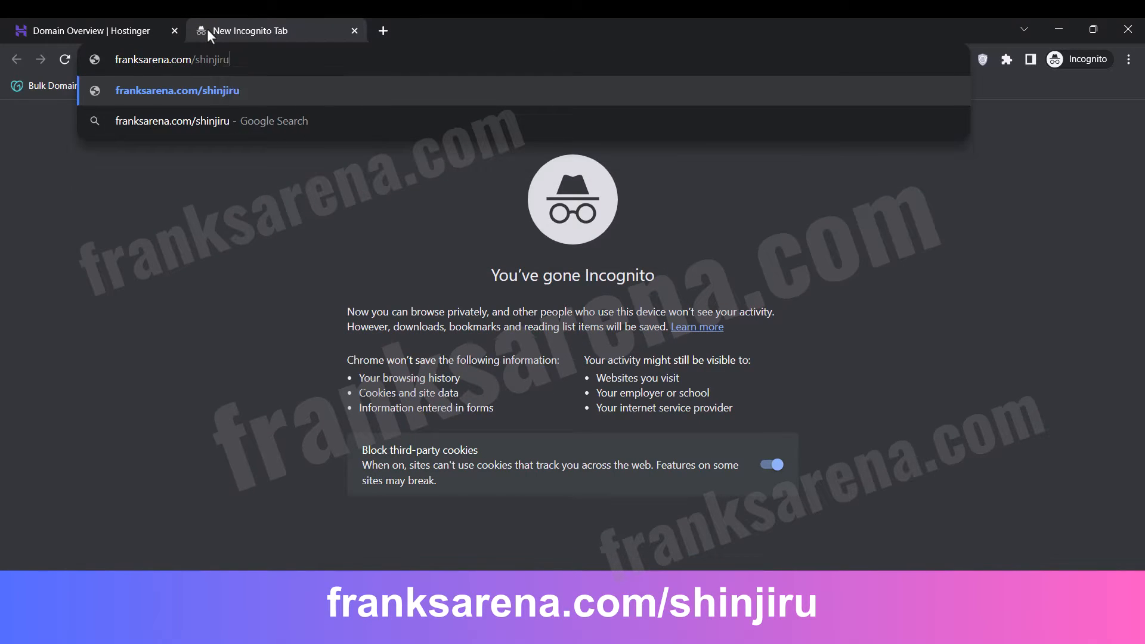
pyautogui.press('Return')
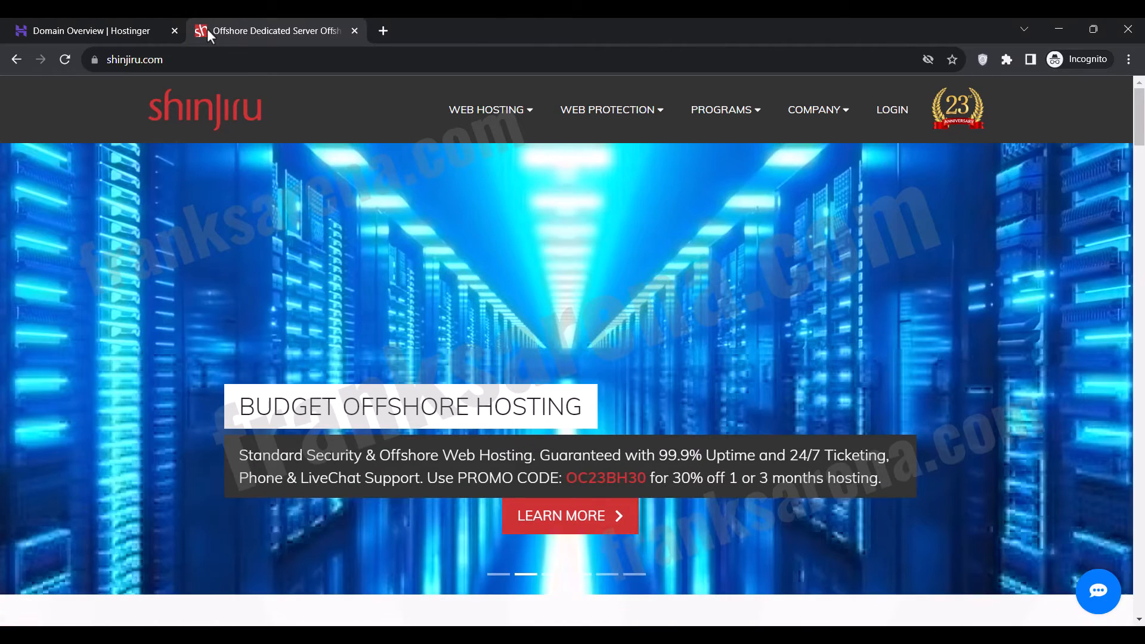
# Open the Budget Offshore Hosting page and find its Linux hosting plans.
pyautogui.moveTo(496, 117)
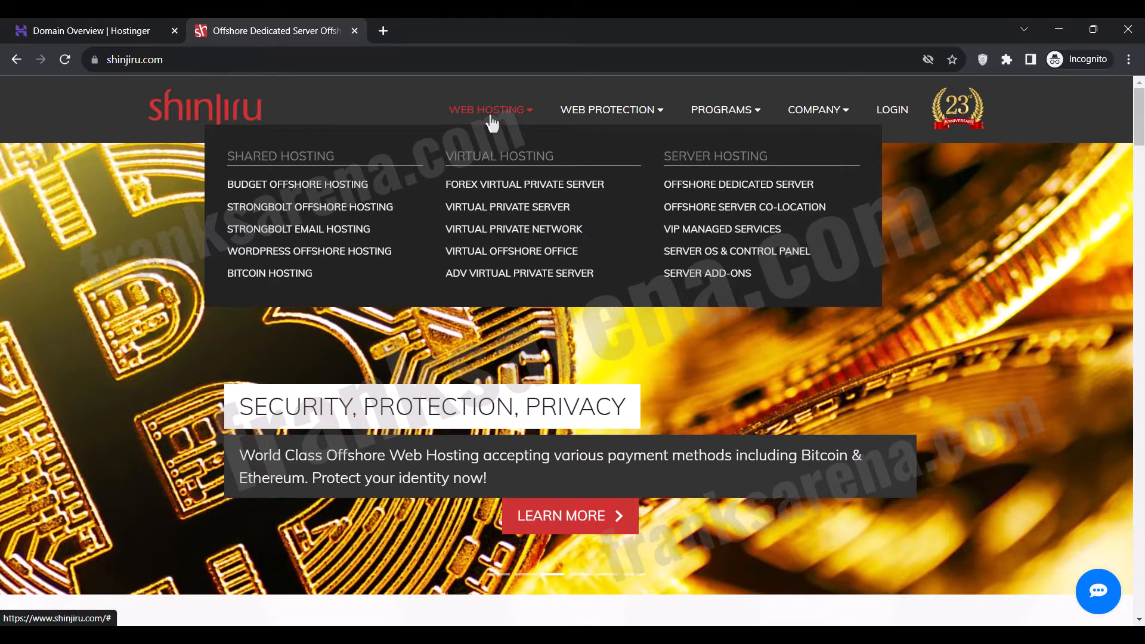
pyautogui.click(321, 188)
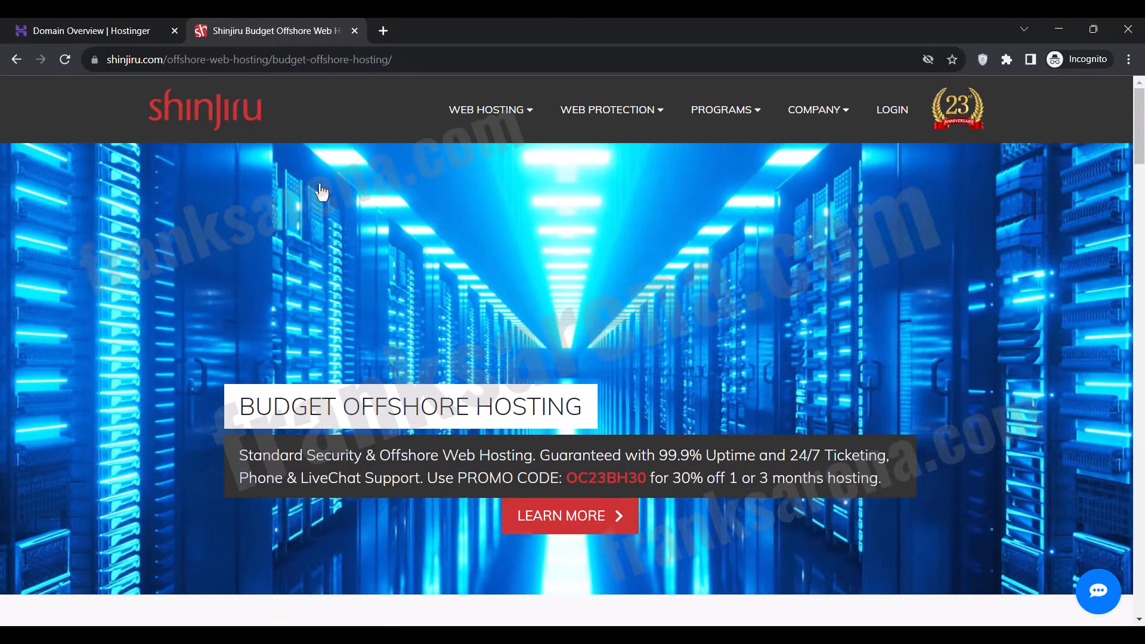
pyautogui.scroll(-10, 321, 191)
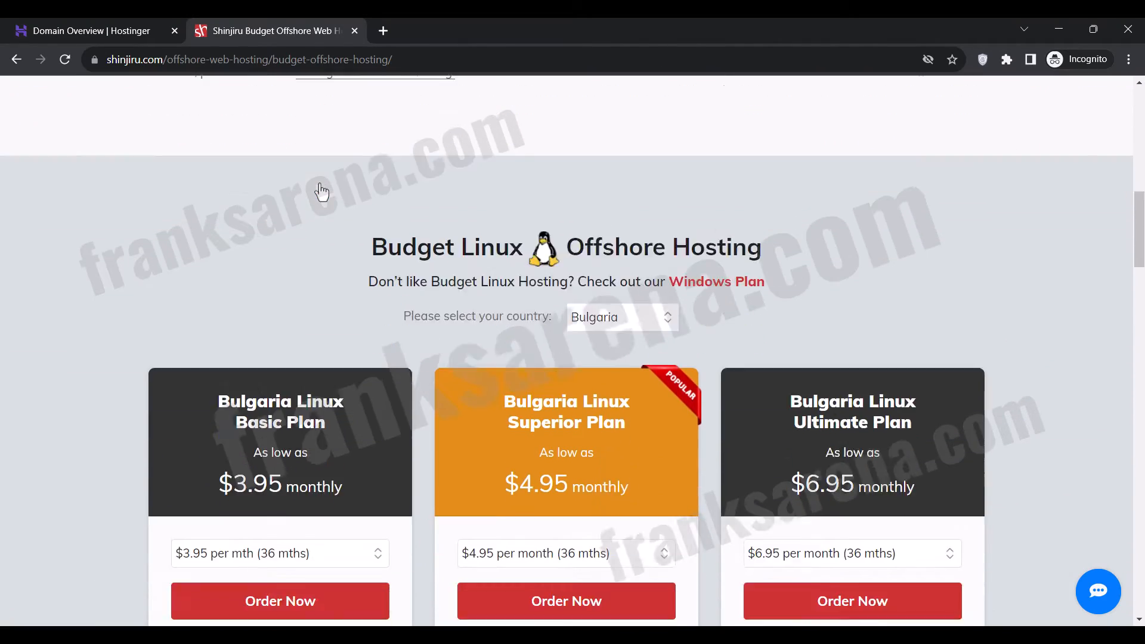
pyautogui.scroll(-3, 321, 191)
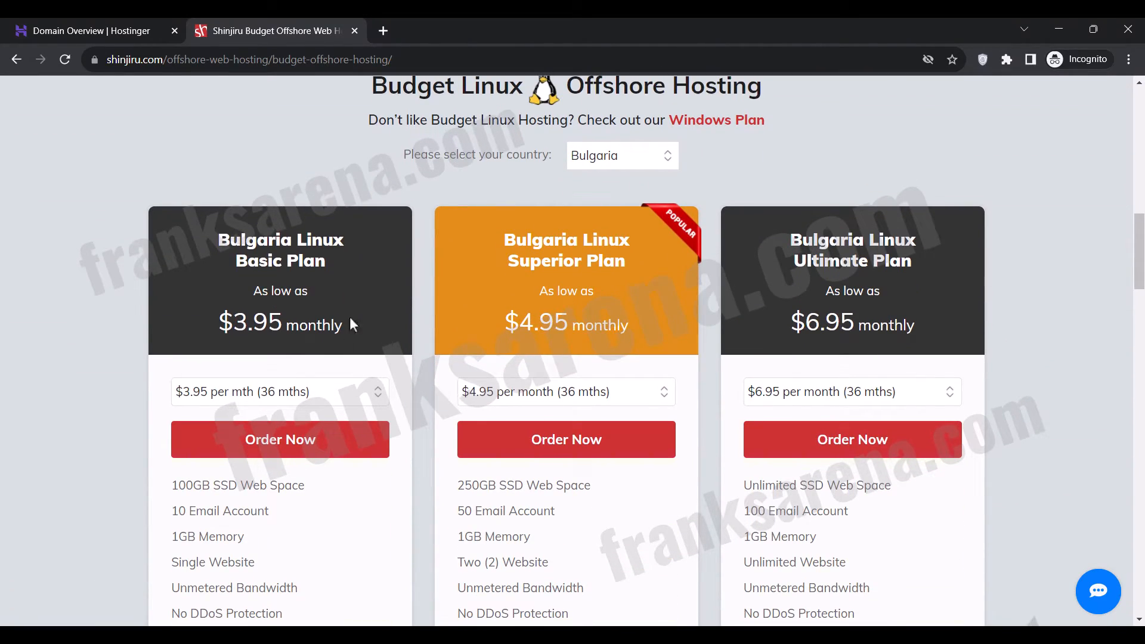
# Order the Bulgaria Linux Basic Plan with the $9.95 per mth (1 mth) price option.
pyautogui.click(289, 393)
pyautogui.click(247, 494)
pyautogui.scroll(-3, 250, 507)
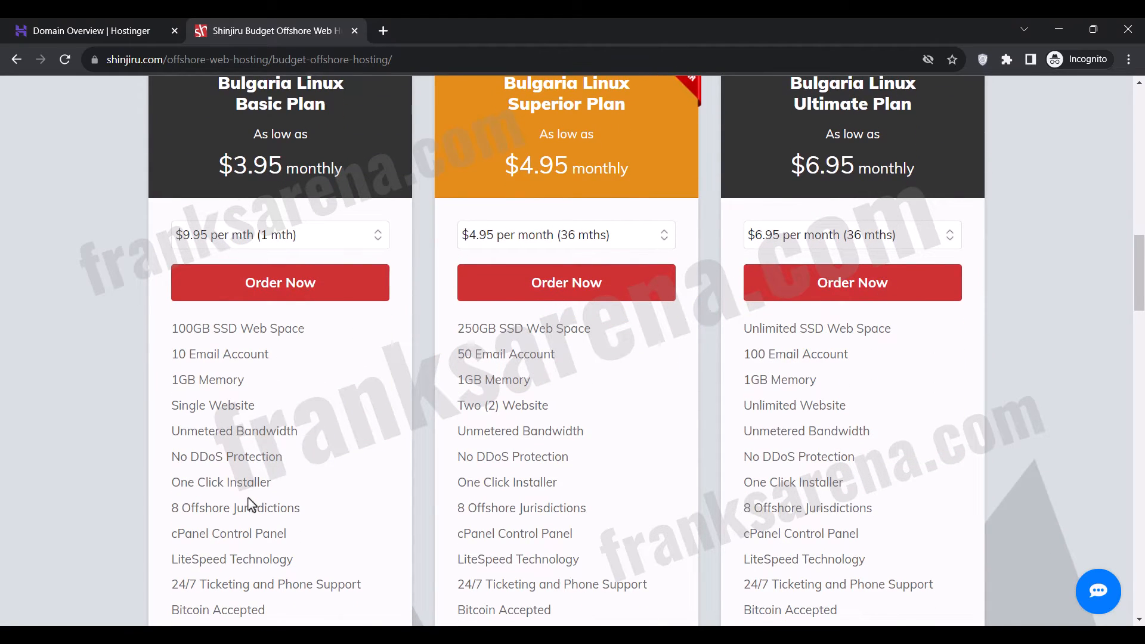
pyautogui.click(282, 293)
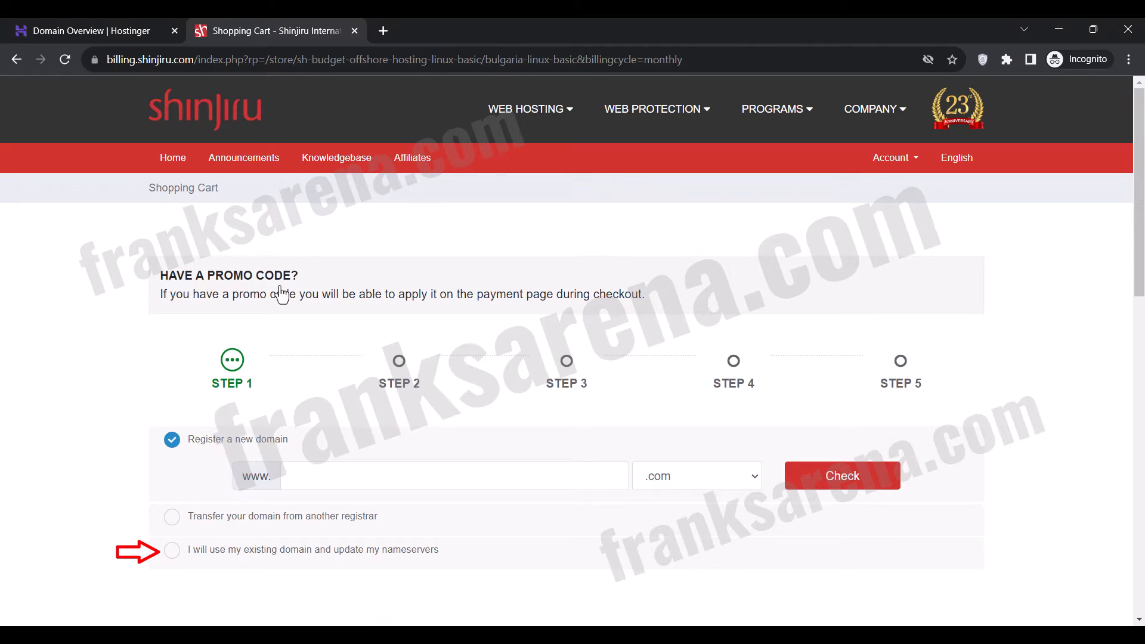
# Choose to use an existing domain and copy the name bulksmsarena from the Hostinger domain overview into the domain name field.
pyautogui.click(292, 549)
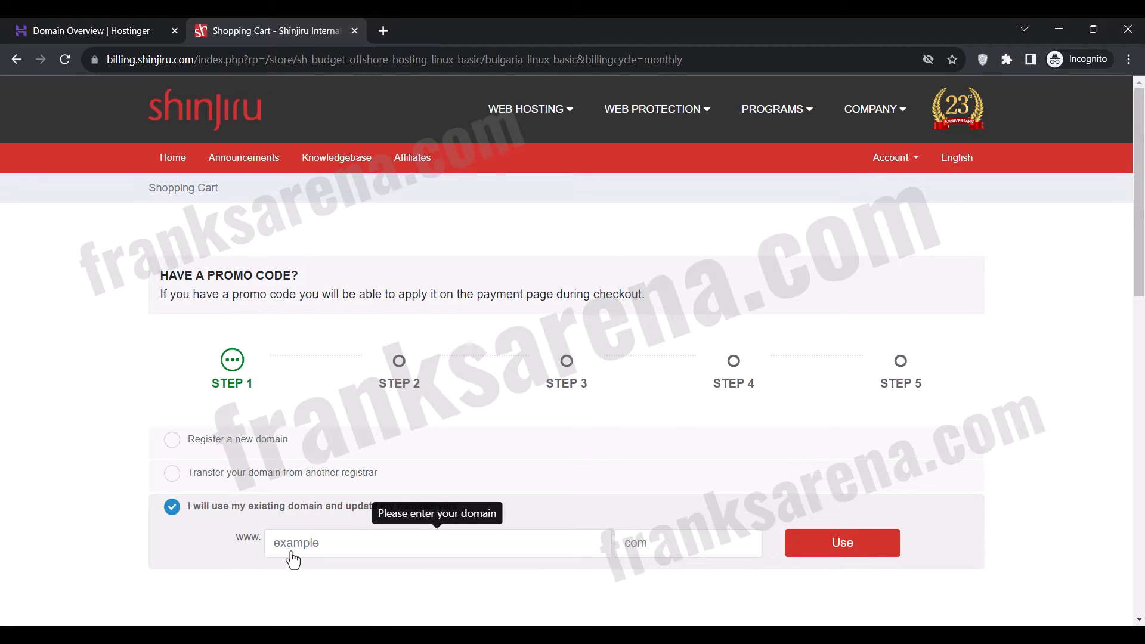
pyautogui.scroll(-3, 293, 561)
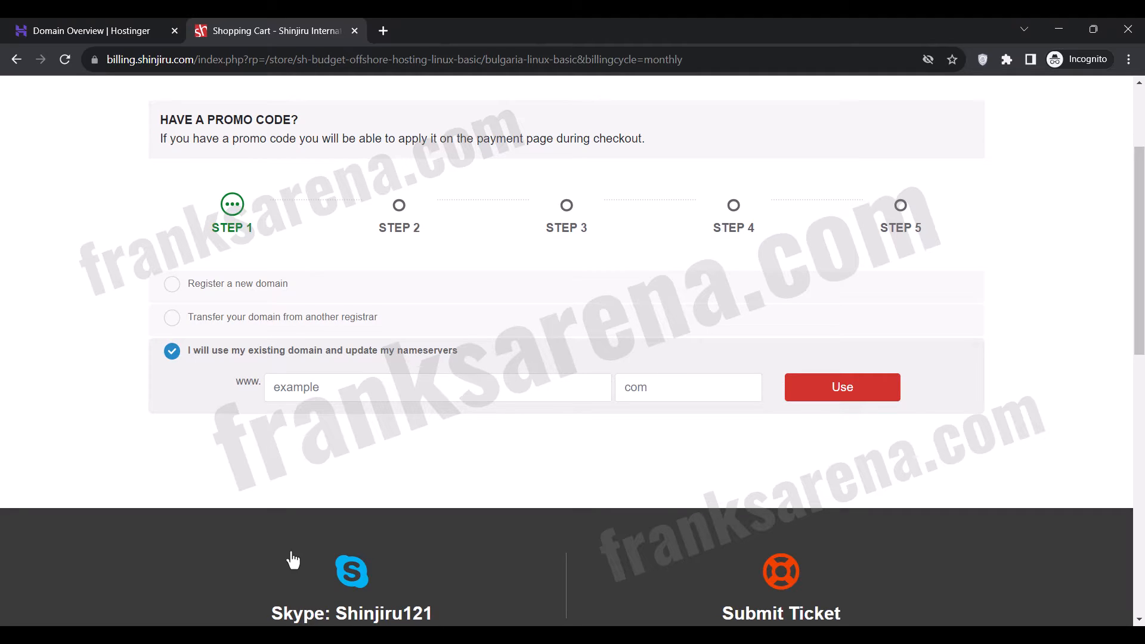
pyautogui.click(102, 21)
pyautogui.doubleClick(281, 166)
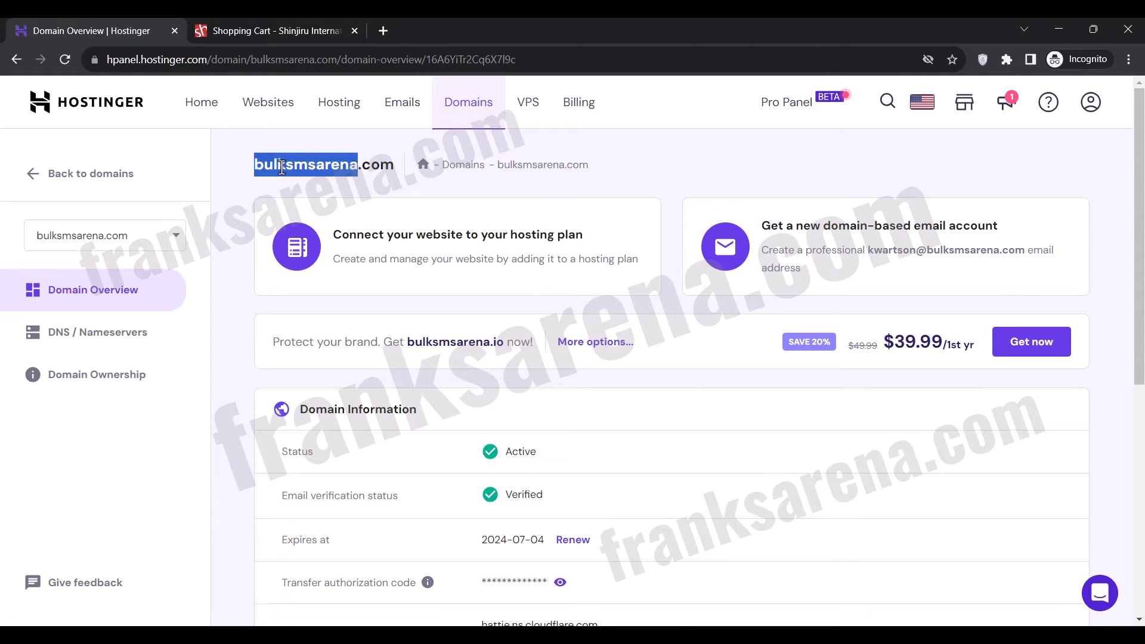
pyautogui.rightClick(281, 167)
pyautogui.click(295, 174)
pyautogui.click(289, 18)
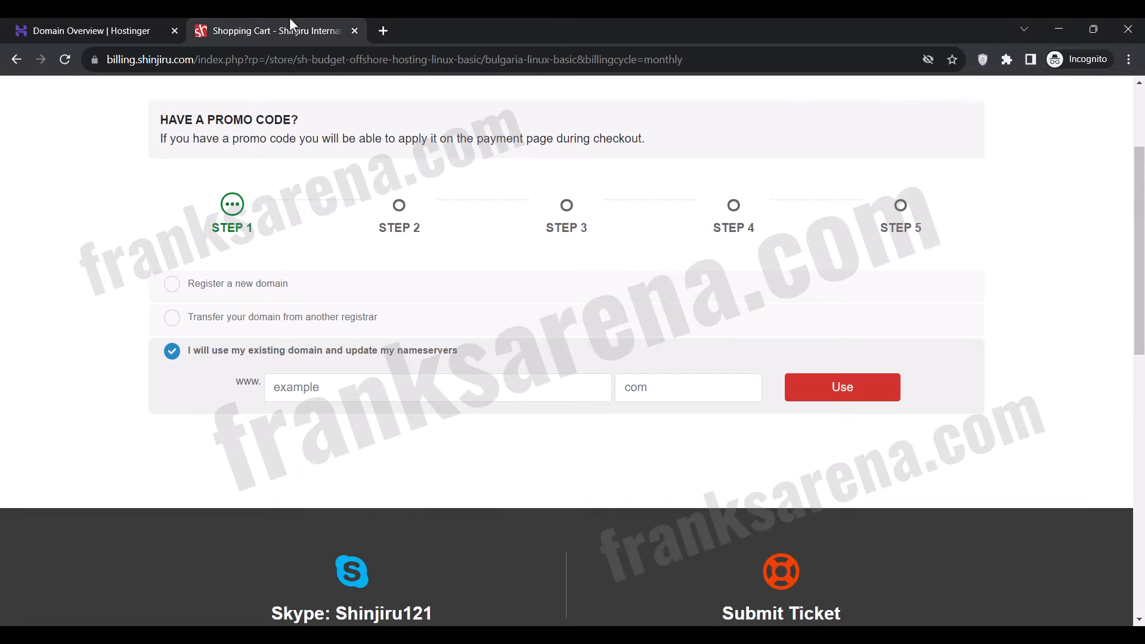
pyautogui.click(314, 385)
pyautogui.hotkey('ctrl', 'v')
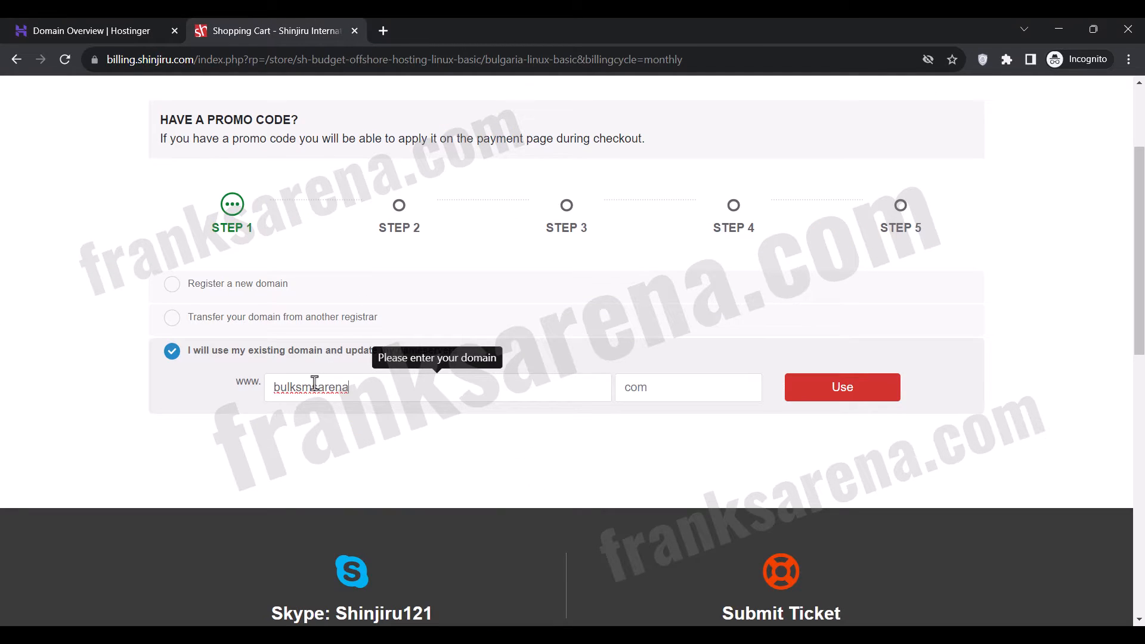
pyautogui.click(315, 430)
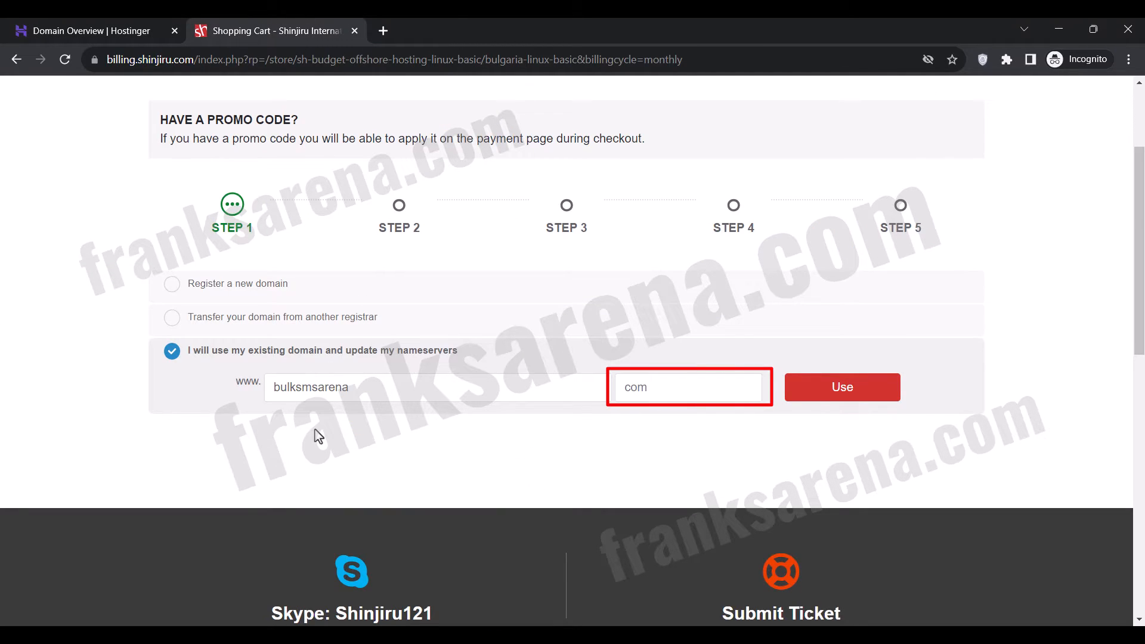
# Enter com as the extension of the existing domain.
pyautogui.click(627, 386)
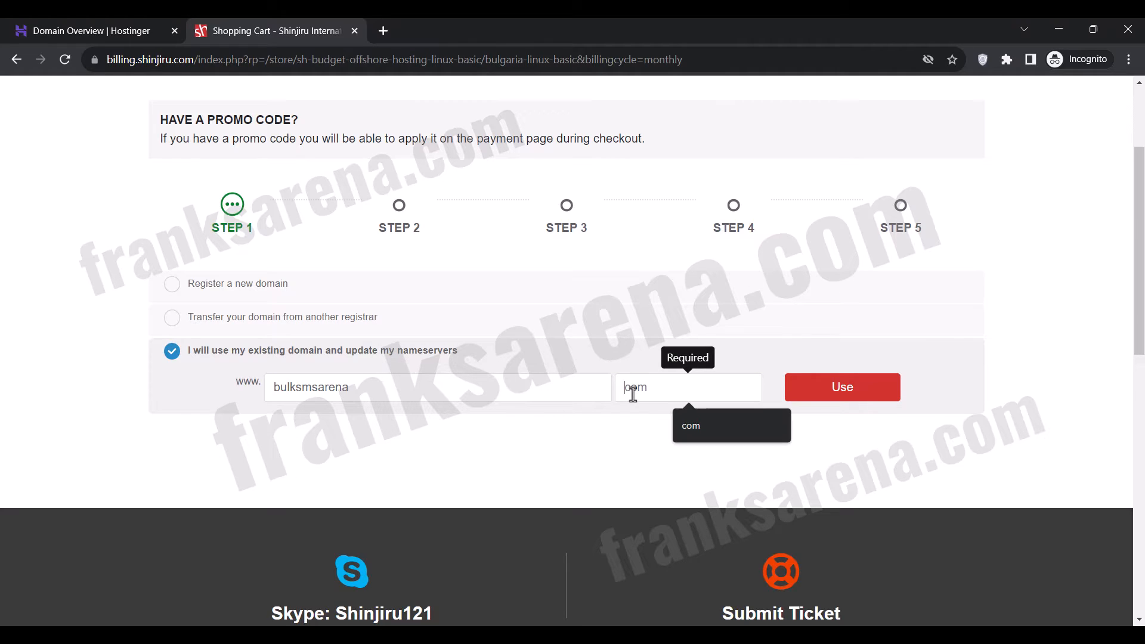
pyautogui.write('com')
pyautogui.click(625, 438)
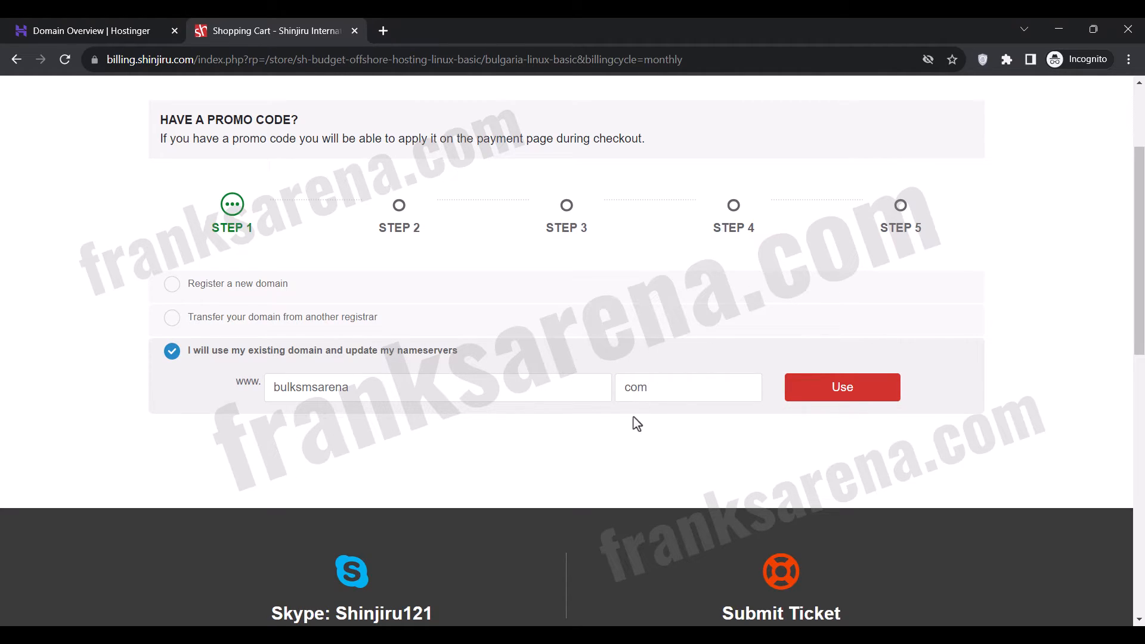
# Try online as the domain extension, and restore com.
pyautogui.click(642, 381)
pyautogui.write('online')
pyautogui.click(644, 440)
pyautogui.doubleClick(640, 388)
pyautogui.write('com')
pyautogui.click(646, 426)
# Use bulksmsarena.com for the hosting order and continue with the 3 Month Price - USD7.95 billing cycle.
pyautogui.click(818, 391)
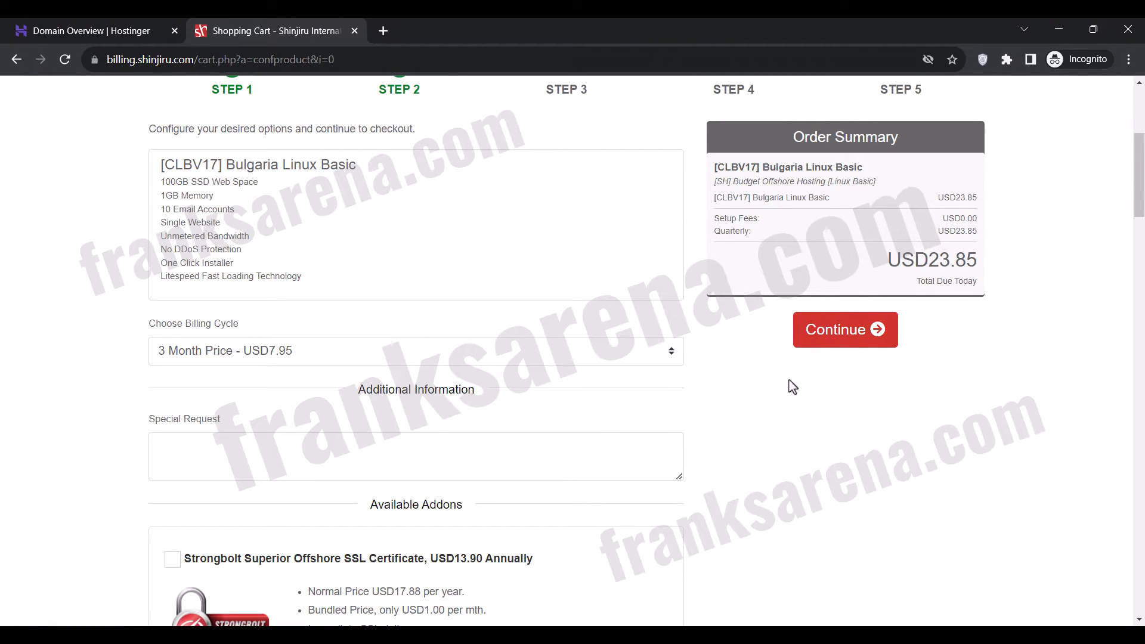
pyautogui.click(657, 351)
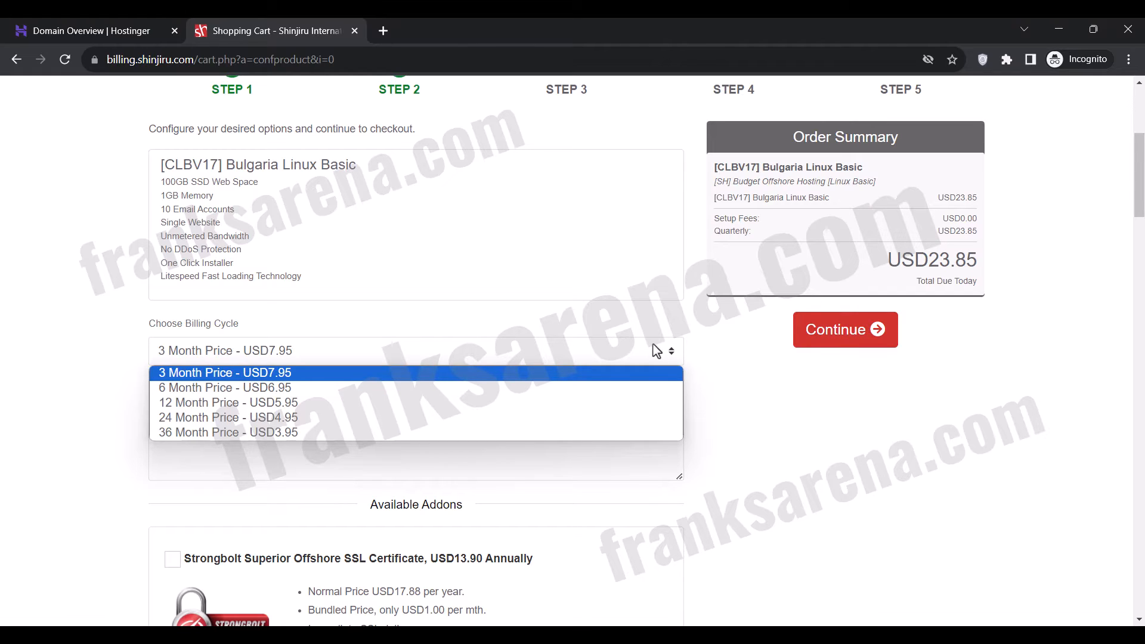
pyautogui.click(657, 351)
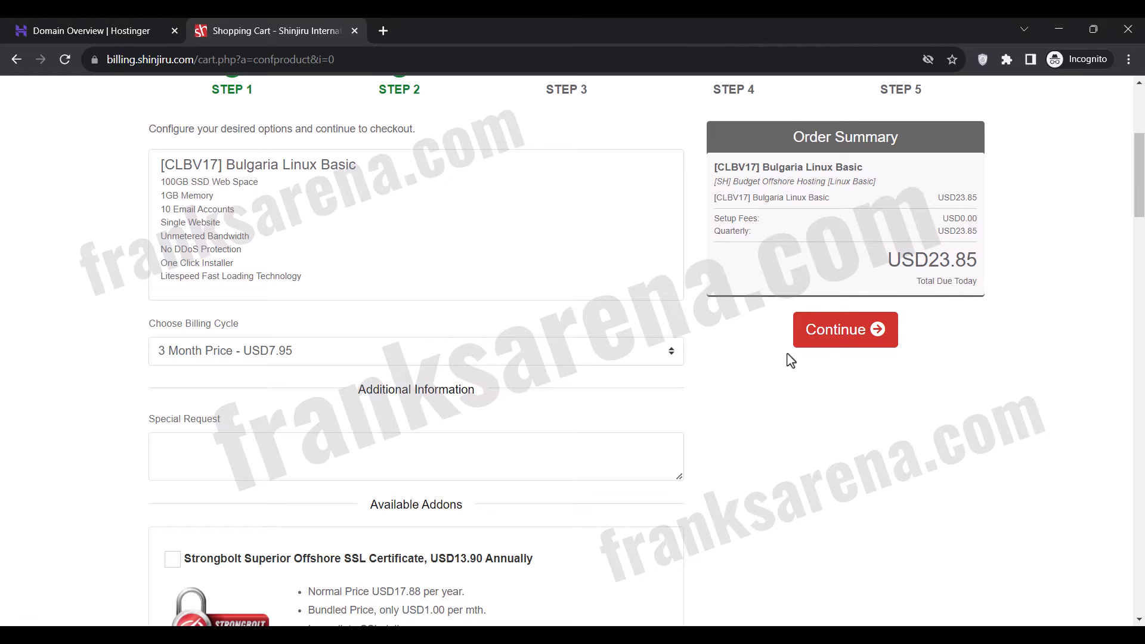
pyautogui.click(816, 353)
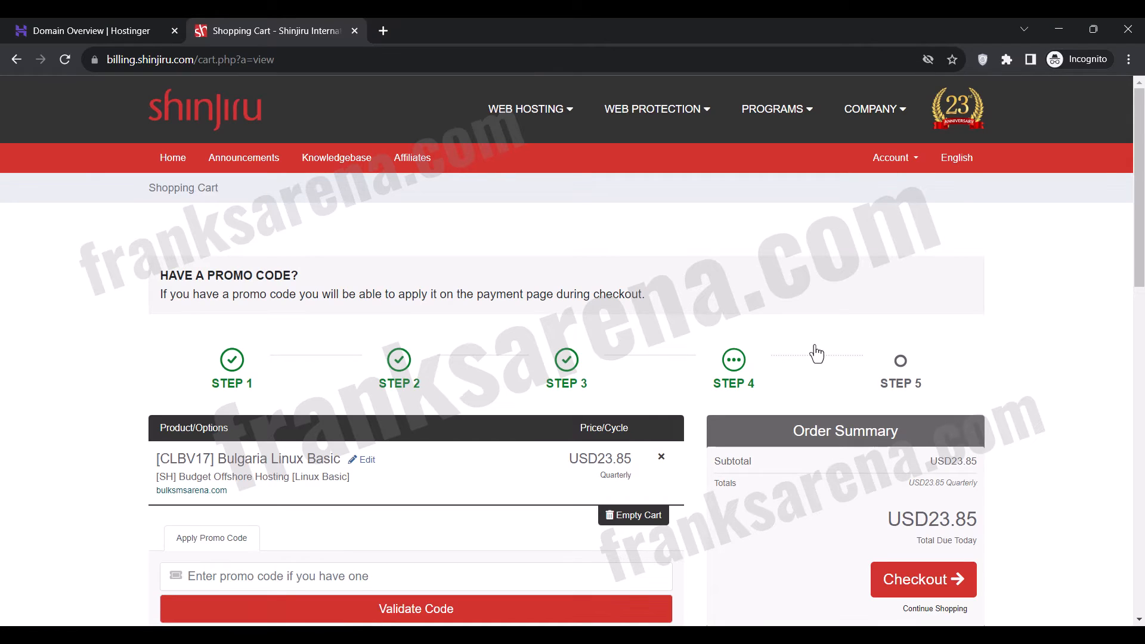
# Proceed to checkout with the Bulgaria Linux Basic order and view the personal and billing information form.
pyautogui.scroll(-3, 816, 353)
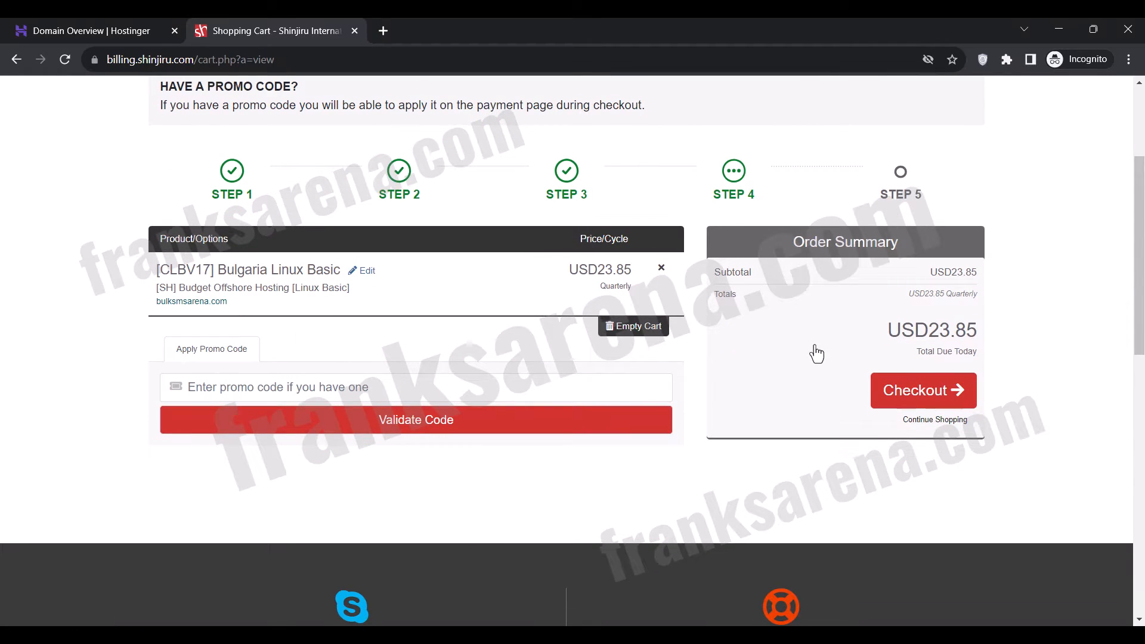
pyautogui.click(896, 398)
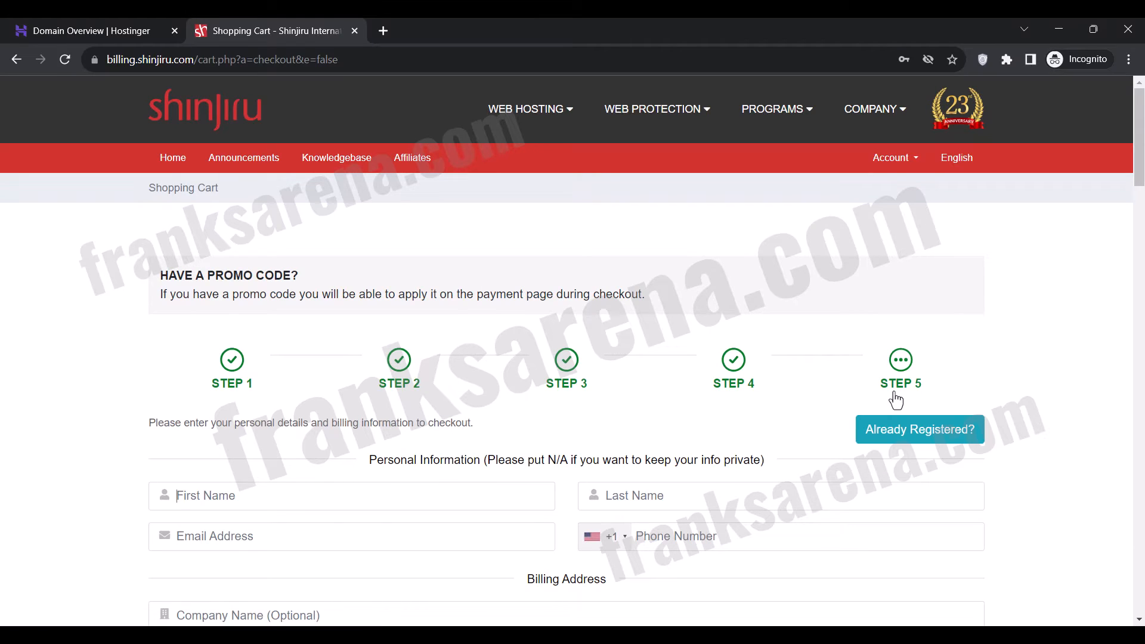
pyautogui.scroll(-4, 652, 360)
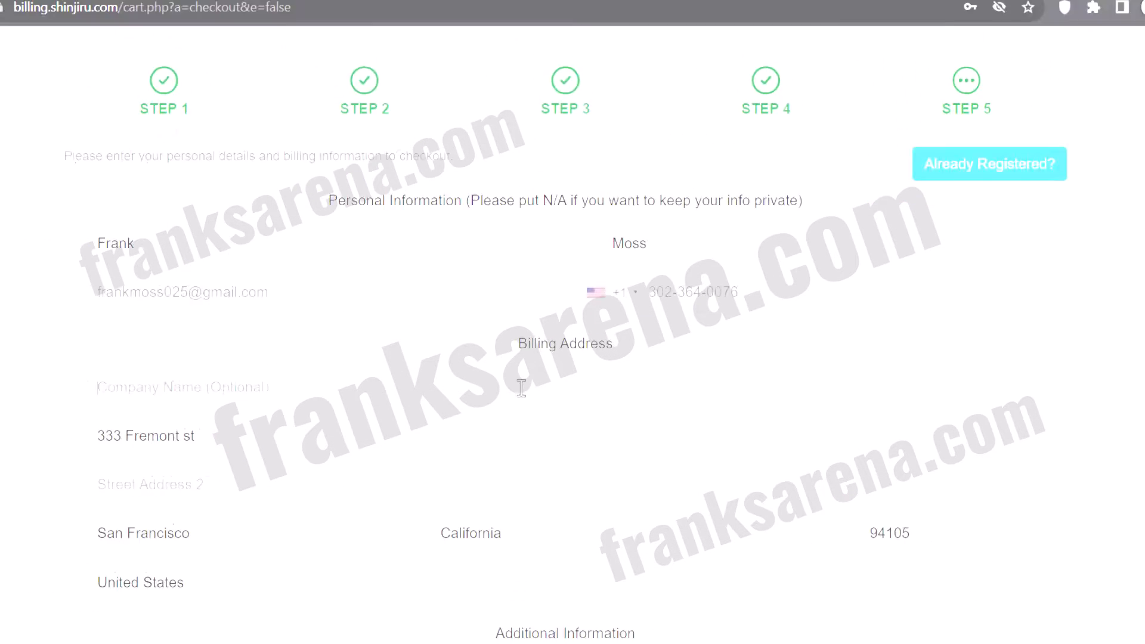
# Set Google as how the company was found and No for the newsletter subscription.
pyautogui.scroll(-5, 518, 379)
pyautogui.click(519, 380)
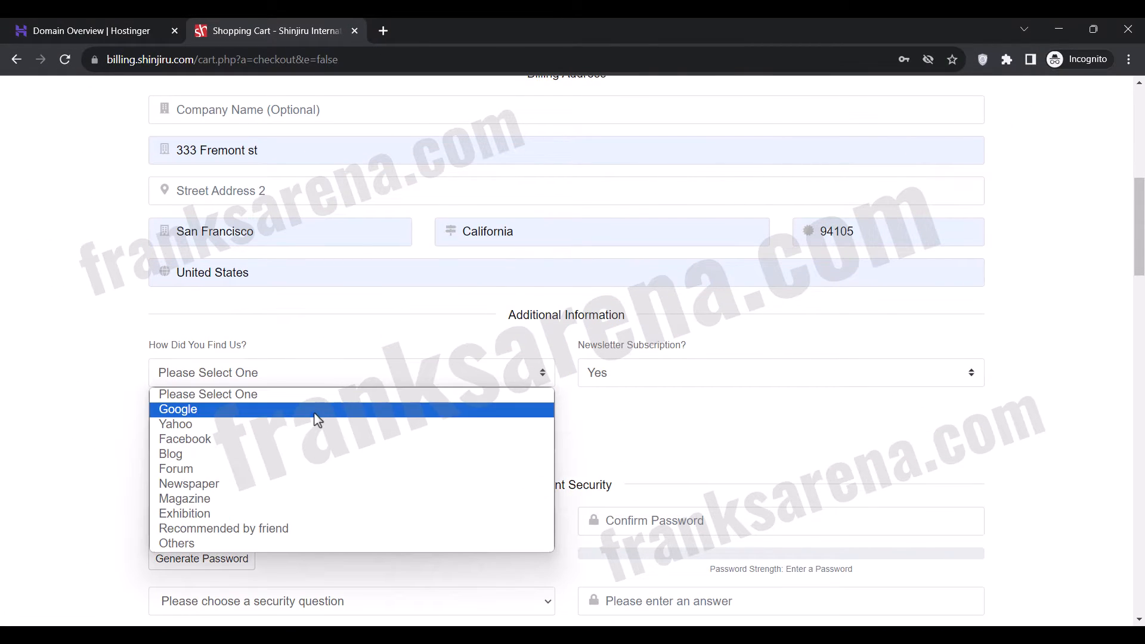
pyautogui.click(325, 410)
pyautogui.click(615, 372)
pyautogui.click(616, 411)
# Generate and copy an account password, and enter it in both the Password and Confirm Password fields.
pyautogui.scroll(-3, 620, 417)
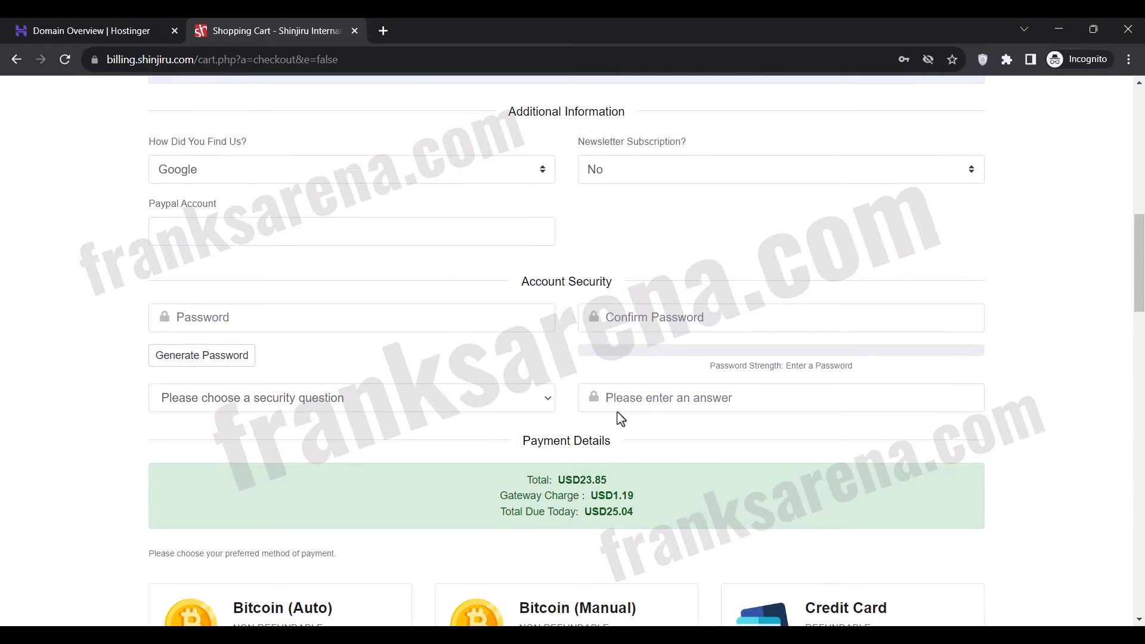
pyautogui.click(237, 356)
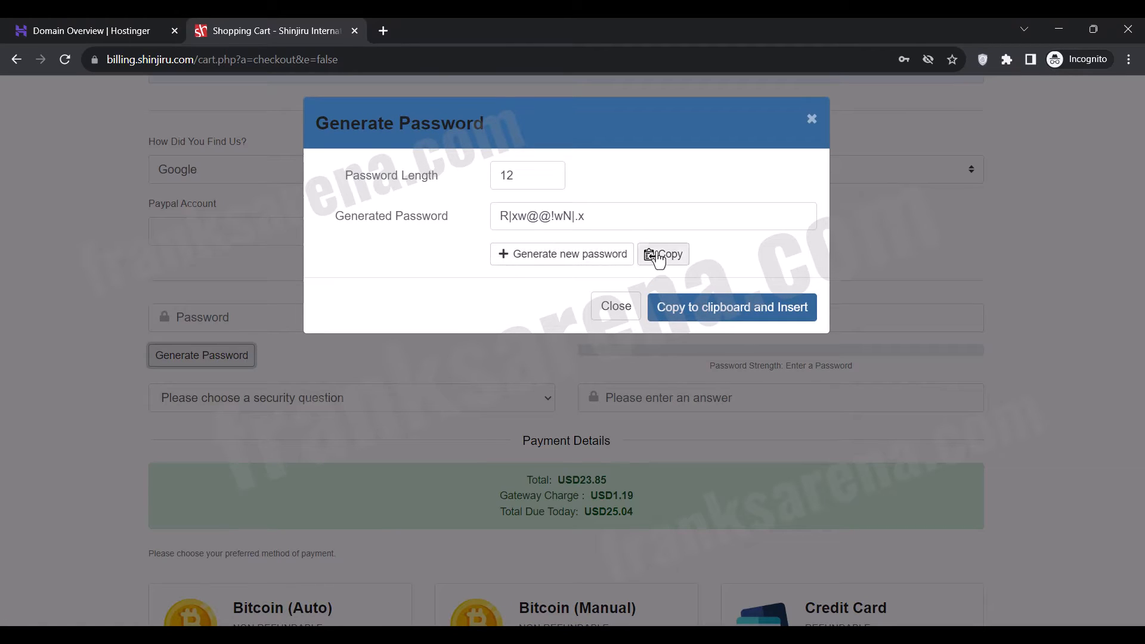
pyautogui.click(658, 258)
pyautogui.click(616, 306)
pyautogui.click(471, 322)
pyautogui.hotkey('ctrl', 'v')
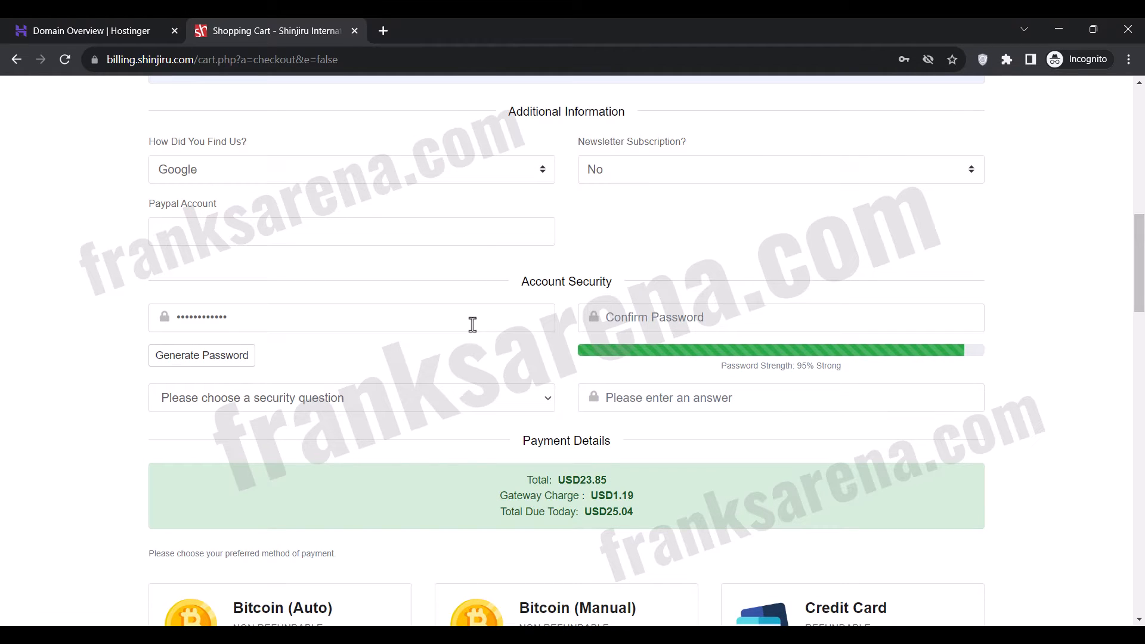
pyautogui.click(610, 323)
pyautogui.hotkey('ctrl', 'v')
# Choose "What is your city of birth?" as the security question and enter the security answer.
pyautogui.click(464, 400)
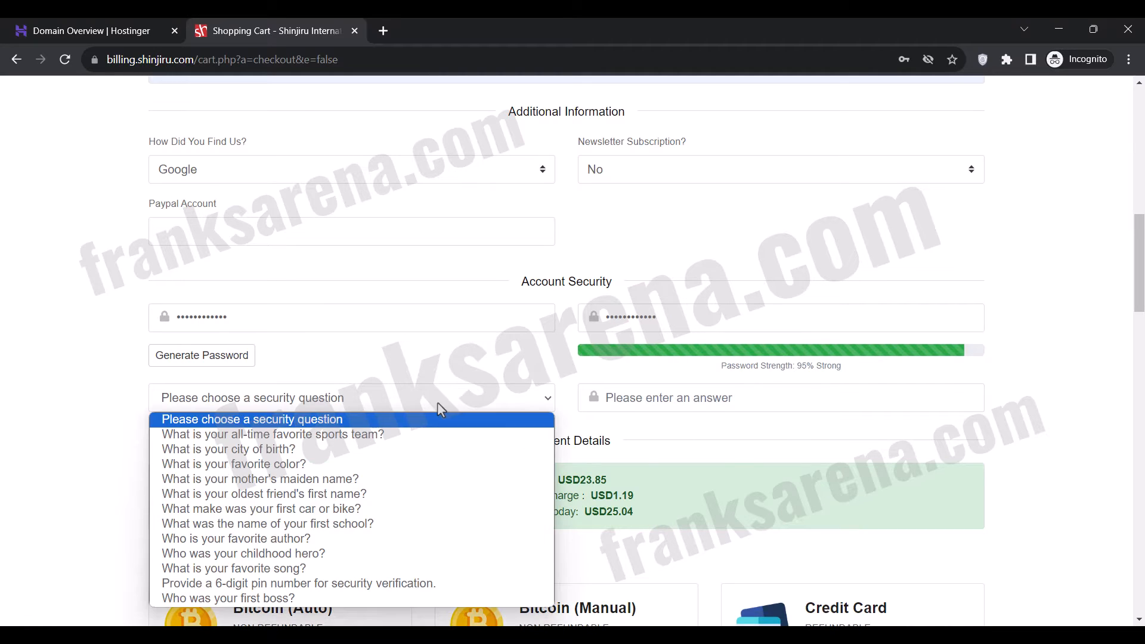
pyautogui.click(332, 450)
pyautogui.click(639, 399)
pyautogui.write('•••••••••••••')
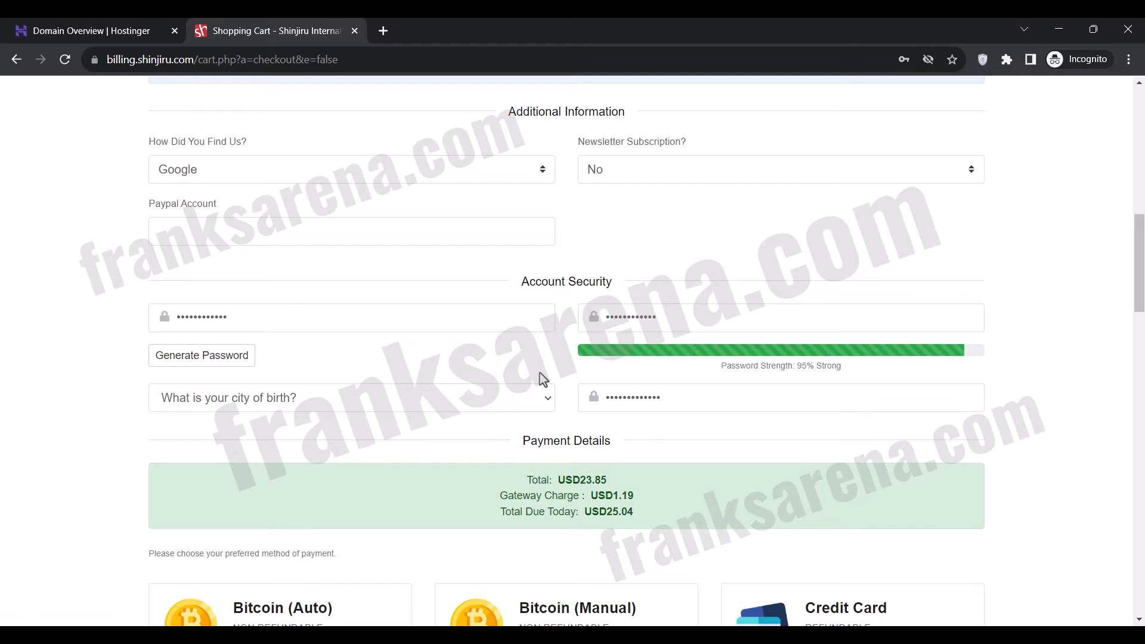
# Complete the order with Bitcoin (Auto) and the Terms of Service accepted, and start the invoice's Bitcoin payment.
pyautogui.scroll(-5, 543, 379)
pyautogui.scroll(-1, 542, 379)
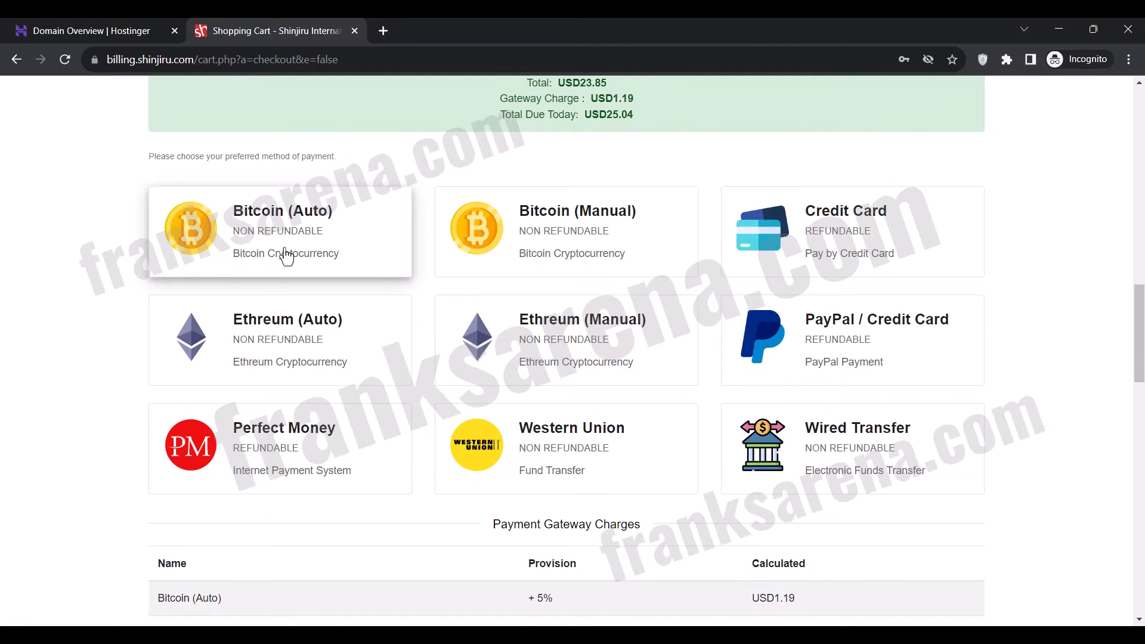
pyautogui.scroll(-4, 286, 257)
pyautogui.scroll(-1, 286, 256)
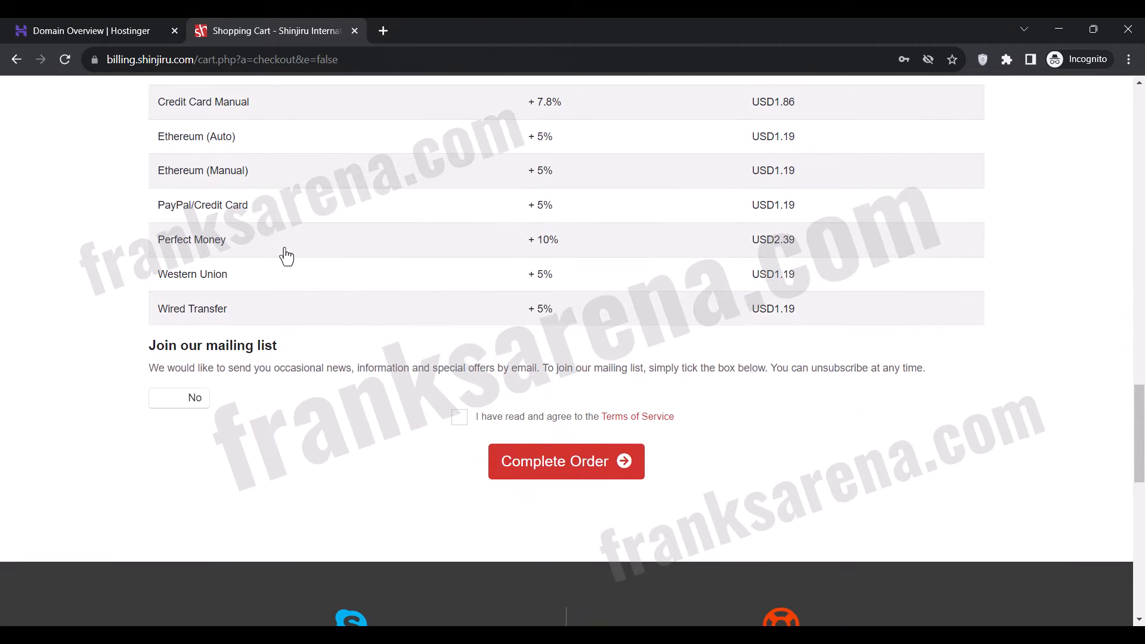
pyautogui.click(457, 419)
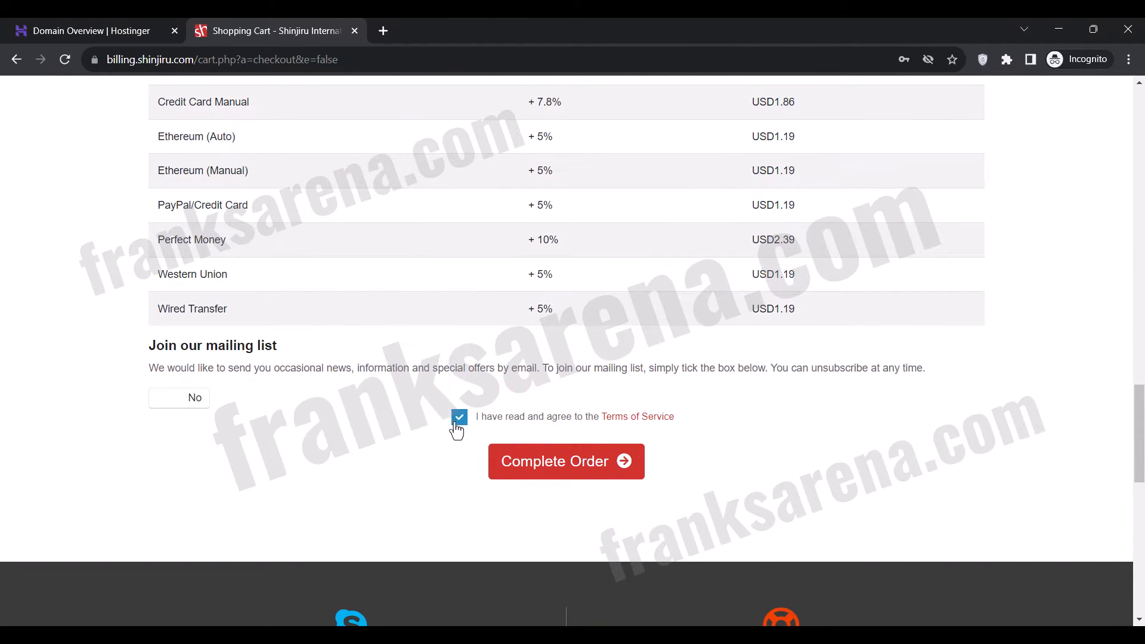
pyautogui.click(557, 473)
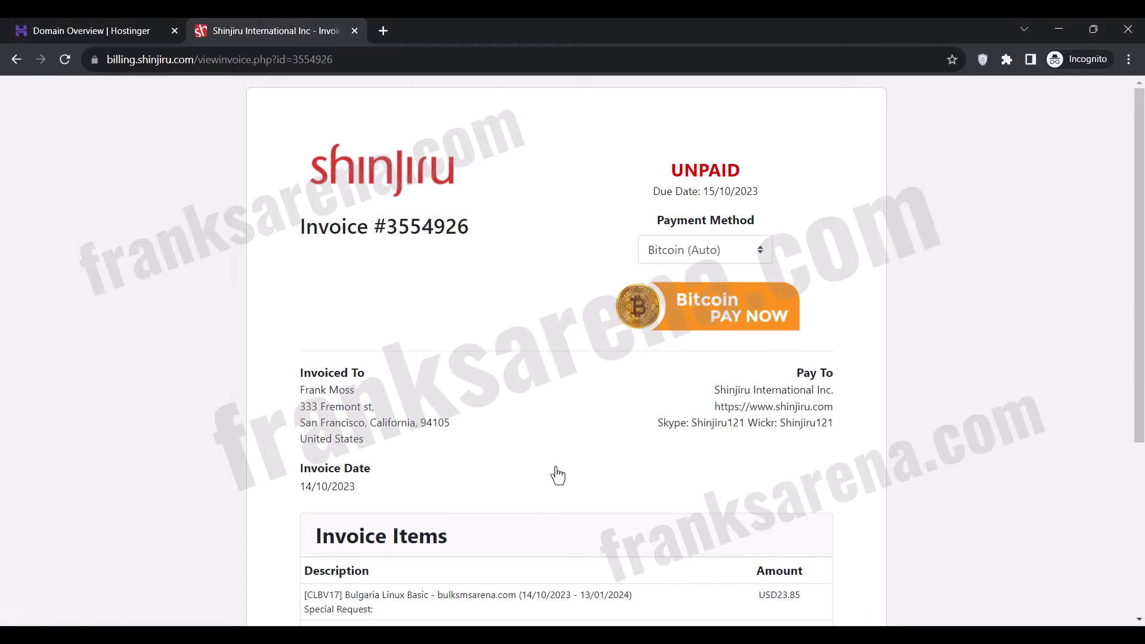
pyautogui.click(719, 318)
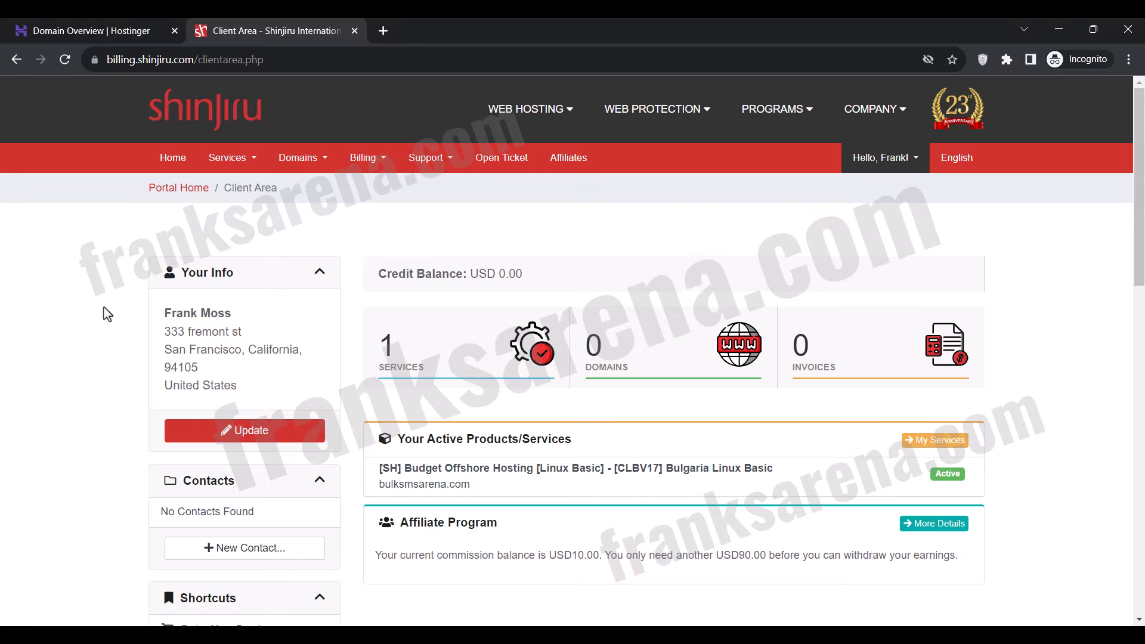
# Open the active Bulgaria Linux Basic service for bulksmsarena.com and log in to its cPanel.
pyautogui.click(404, 352)
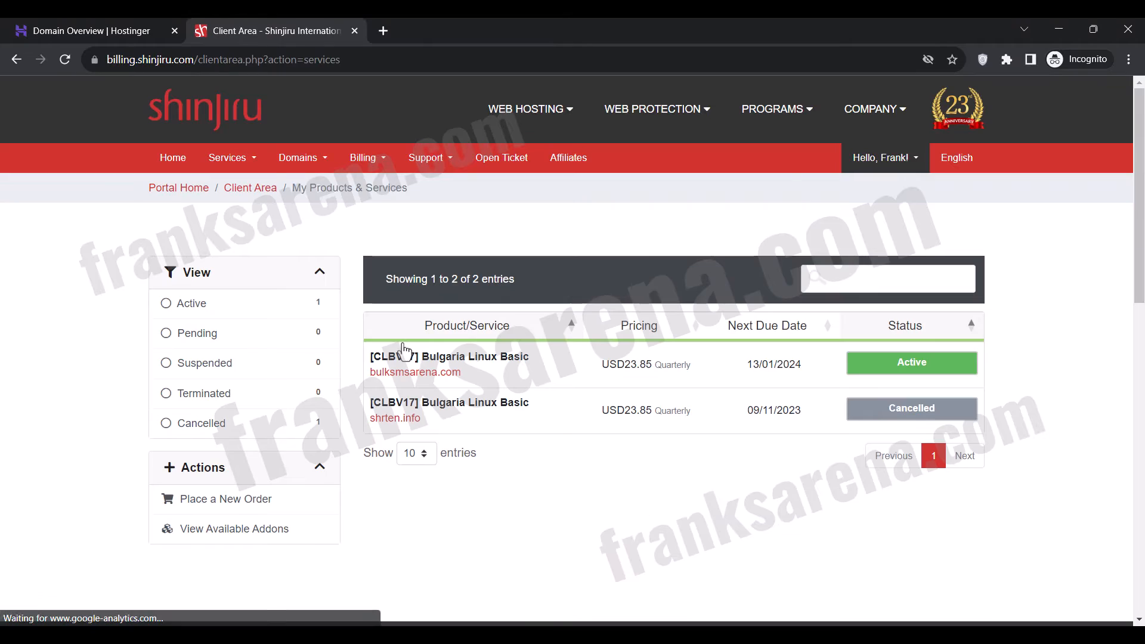
pyautogui.click(510, 377)
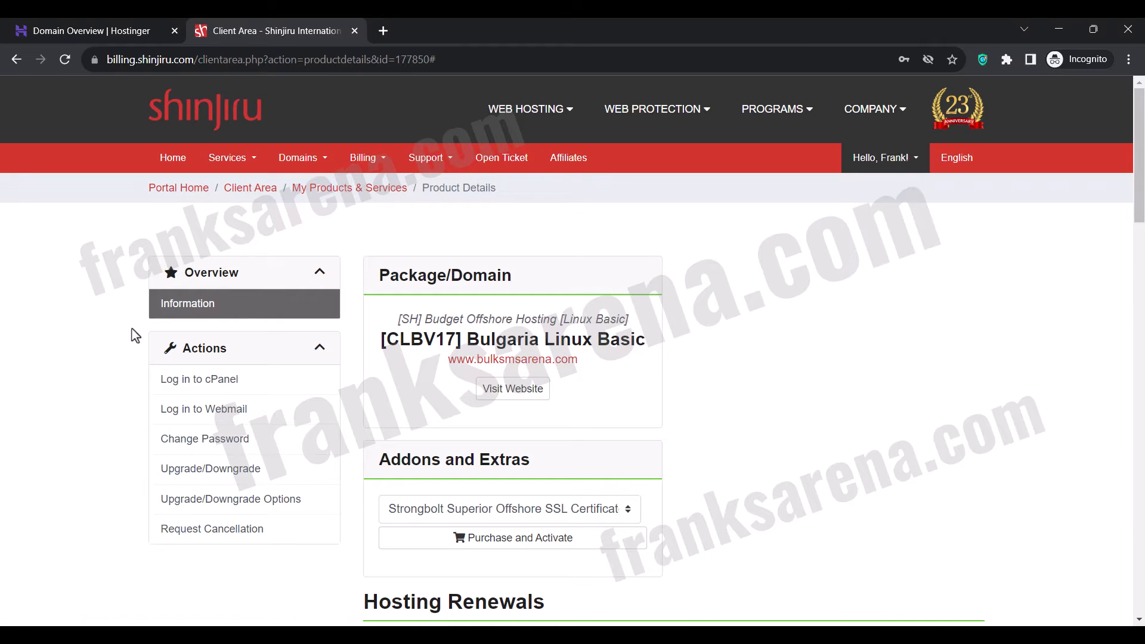
pyautogui.click(218, 382)
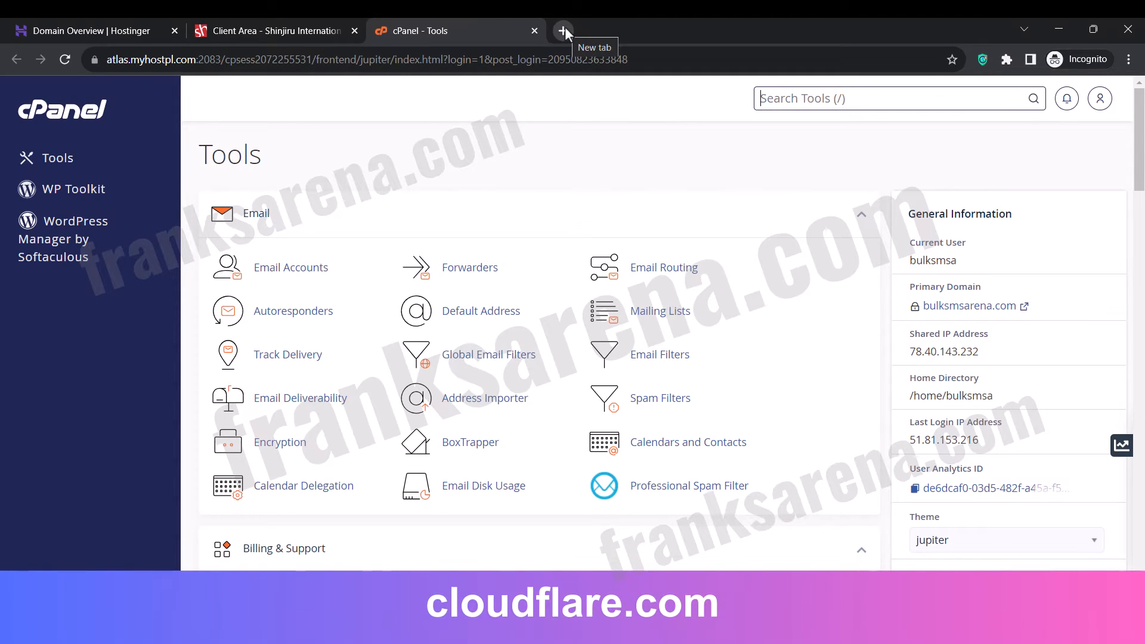
# Open cloudflare.com in a new browser tab and start adding a site.
pyautogui.click(565, 29)
pyautogui.write('clou')
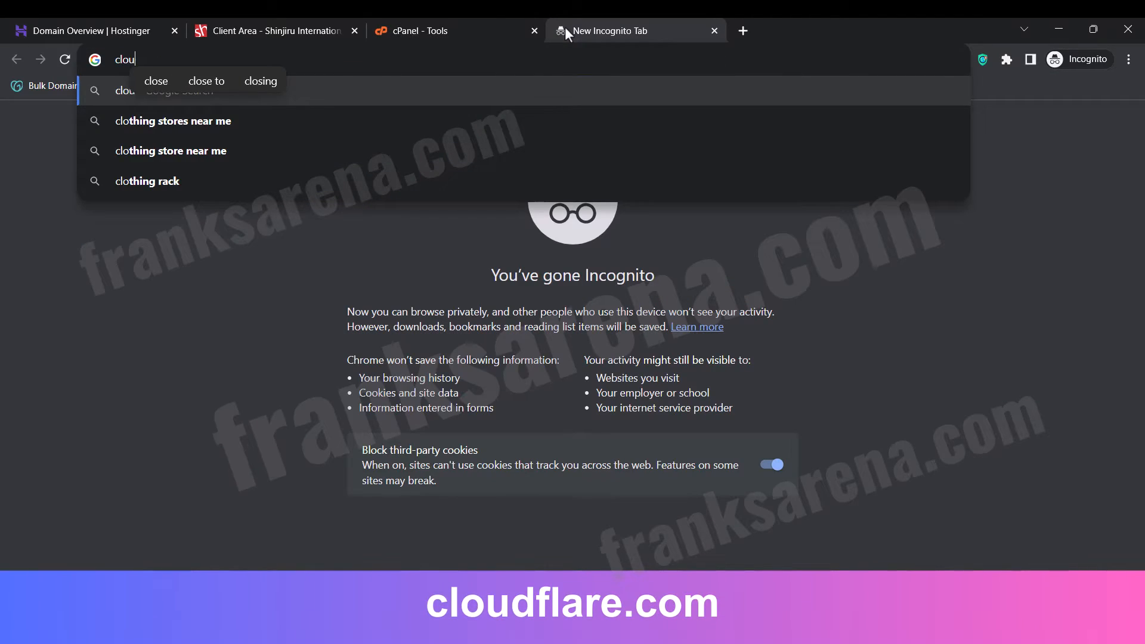
pyautogui.write('dflare.com')
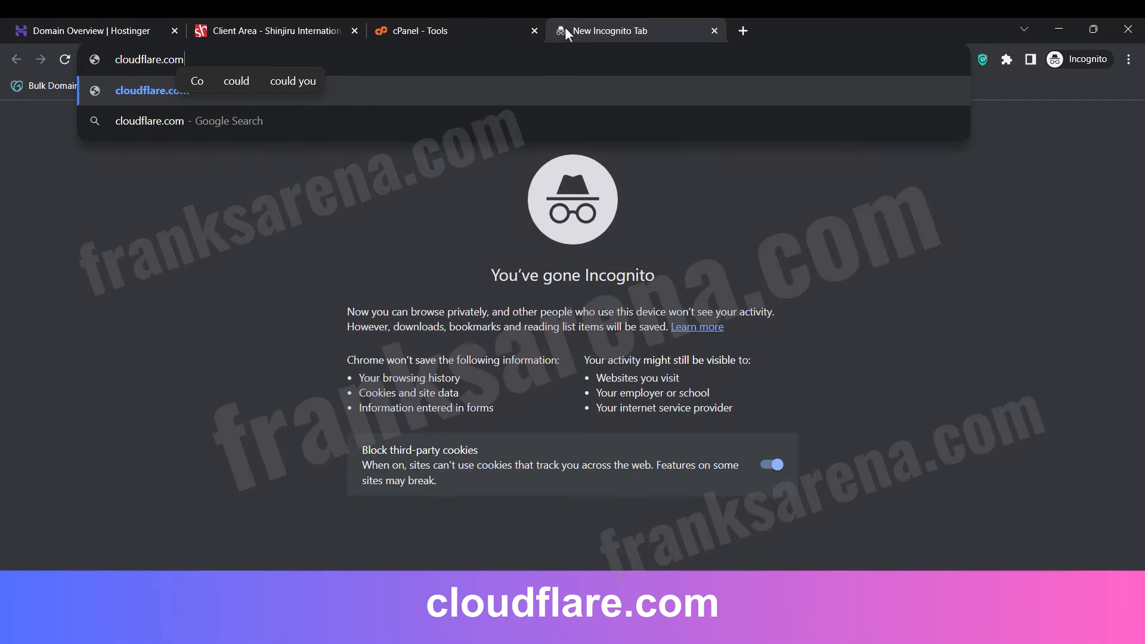
pyautogui.press('Return')
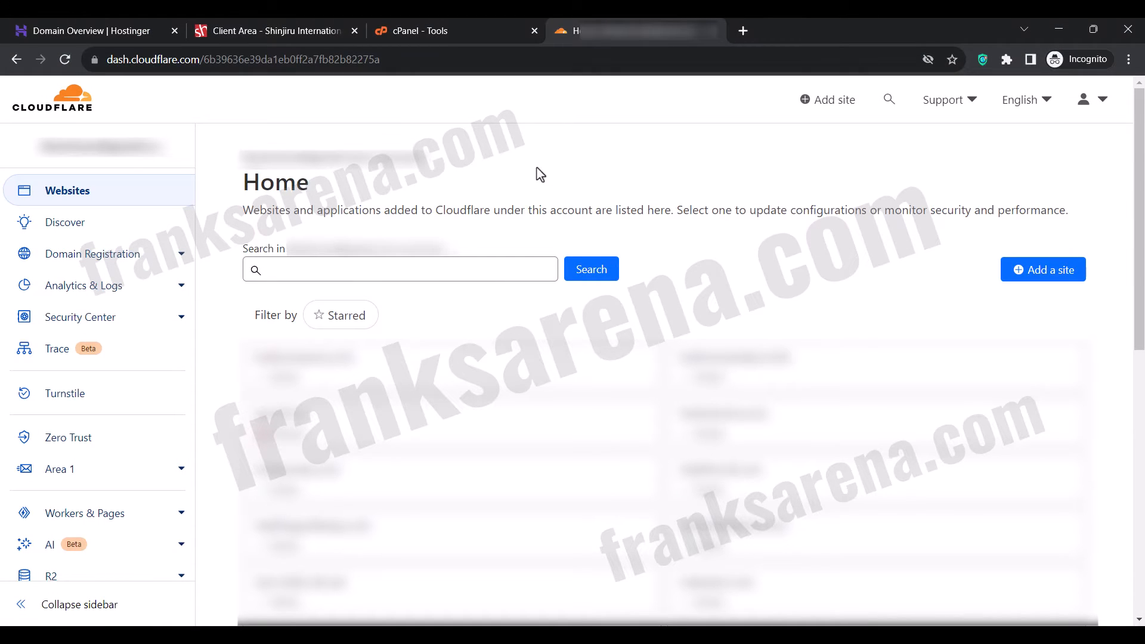
pyautogui.click(1037, 277)
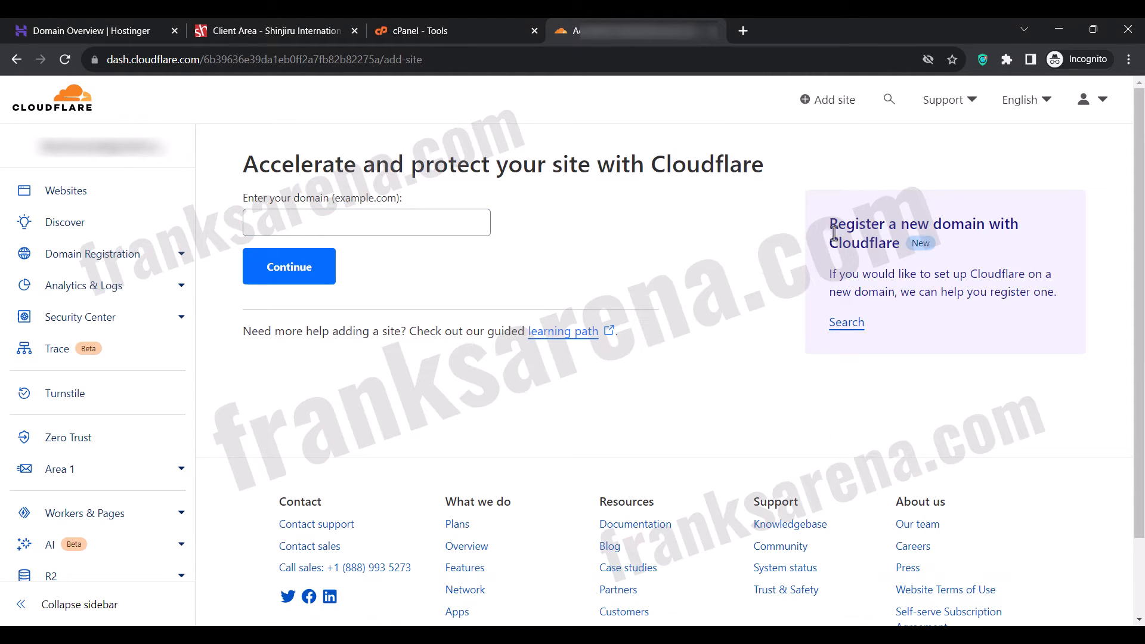
# Copy the domain bulksmsarena.com from Hostinger and try to add it as a site in Cloudflare.
pyautogui.click(412, 220)
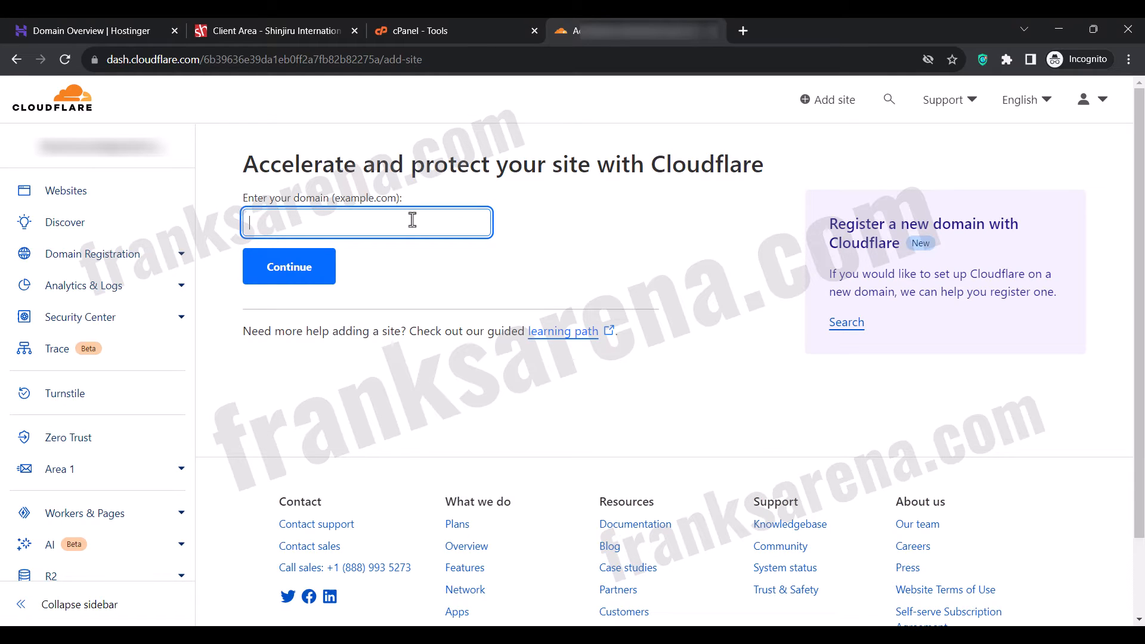
pyautogui.click(71, 19)
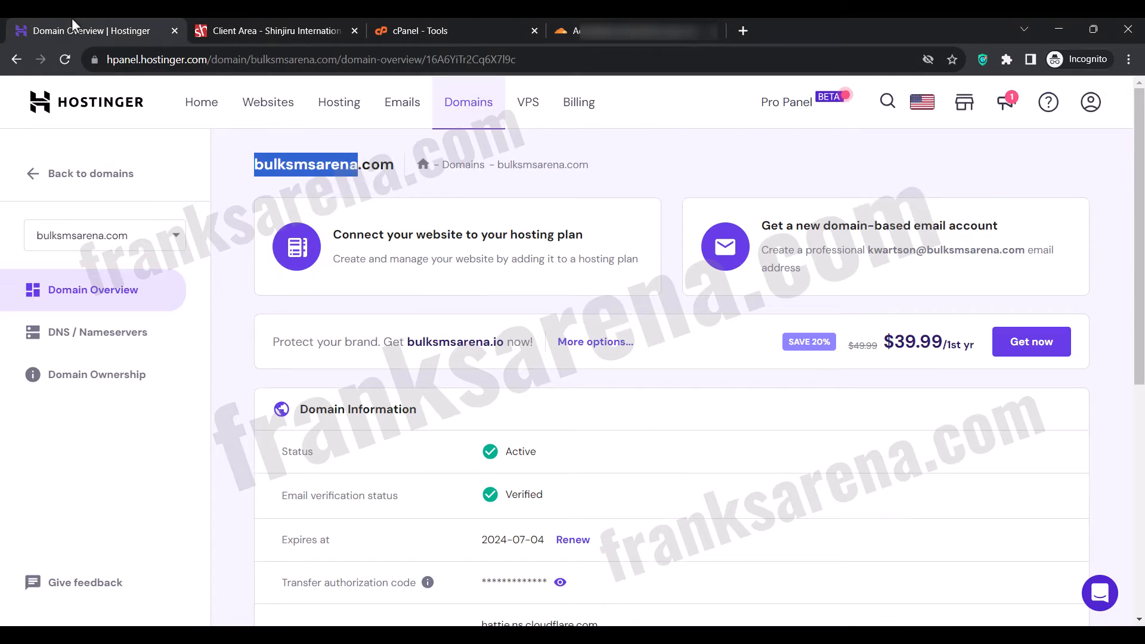
pyautogui.rightClick(292, 165)
pyautogui.click(308, 174)
pyautogui.click(307, 175)
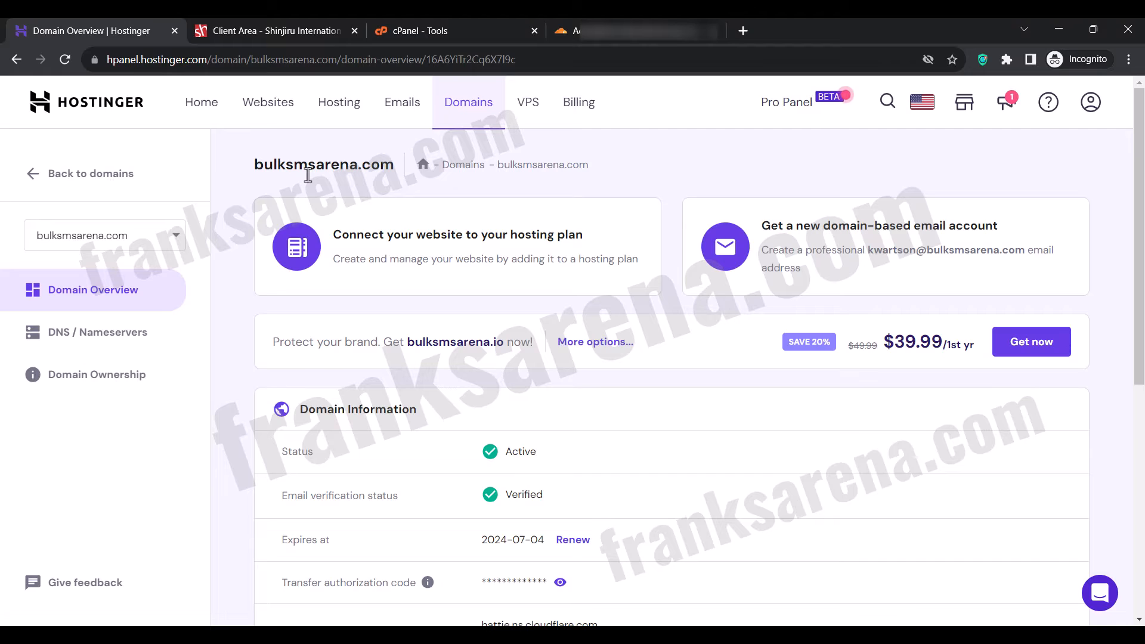
pyautogui.click(593, 29)
pyautogui.write('bulksmsarena.com')
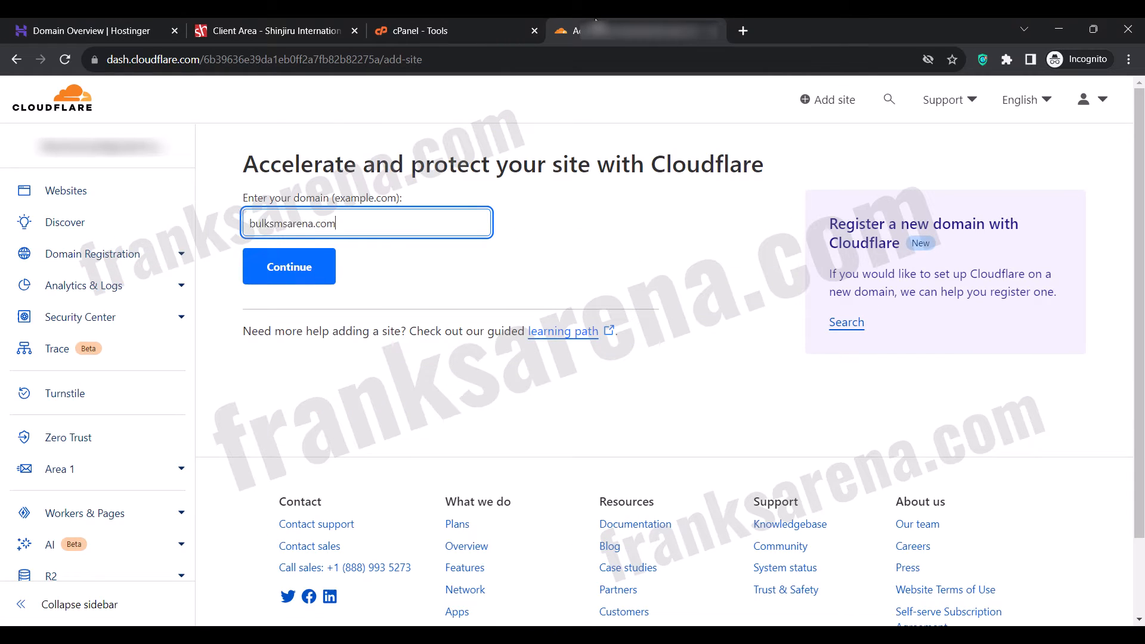
pyautogui.click(301, 271)
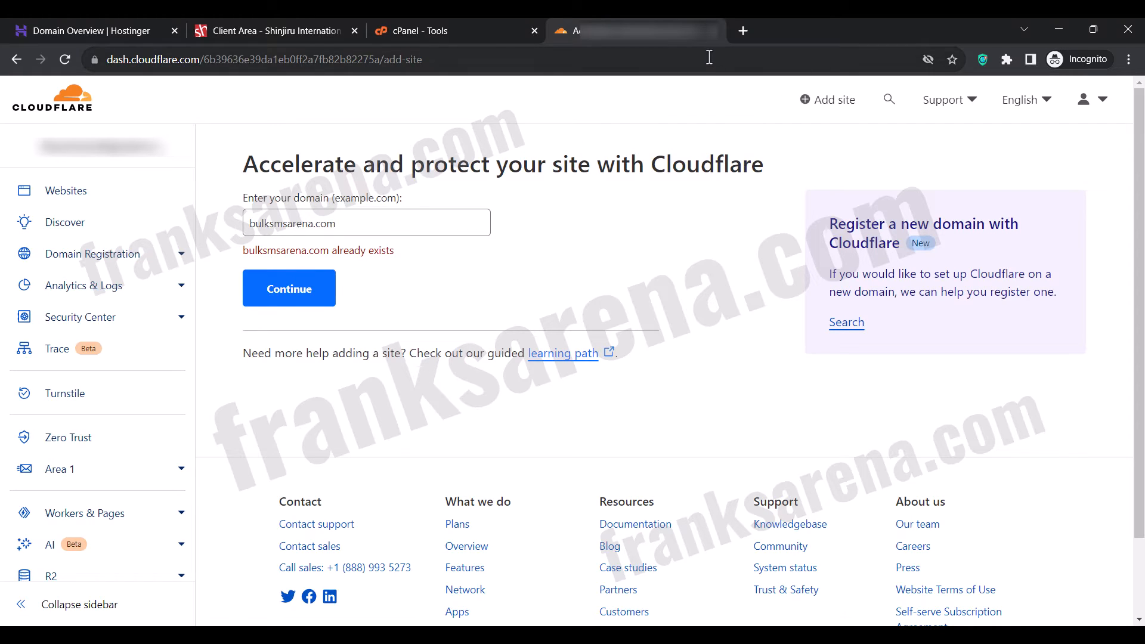
# Change the domain extension to .online and submit bulksmsarena.online as the new site.
pyautogui.click(316, 229)
pyautogui.moveTo(316, 230); pyautogui.dragTo(378, 227)
pyautogui.write('.online')
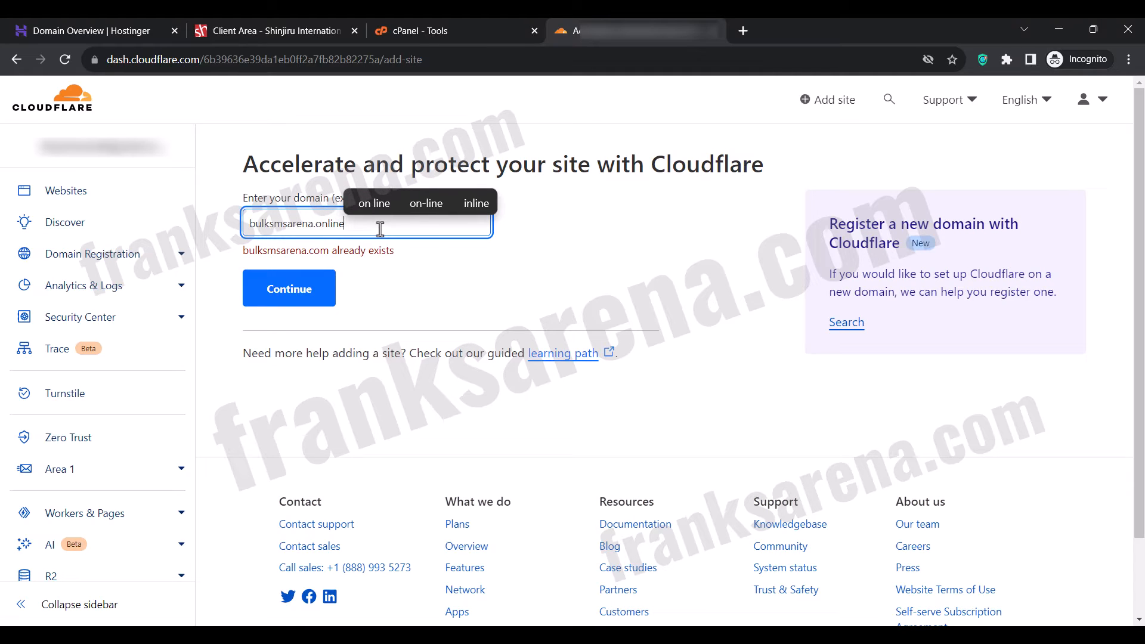
pyautogui.click(311, 295)
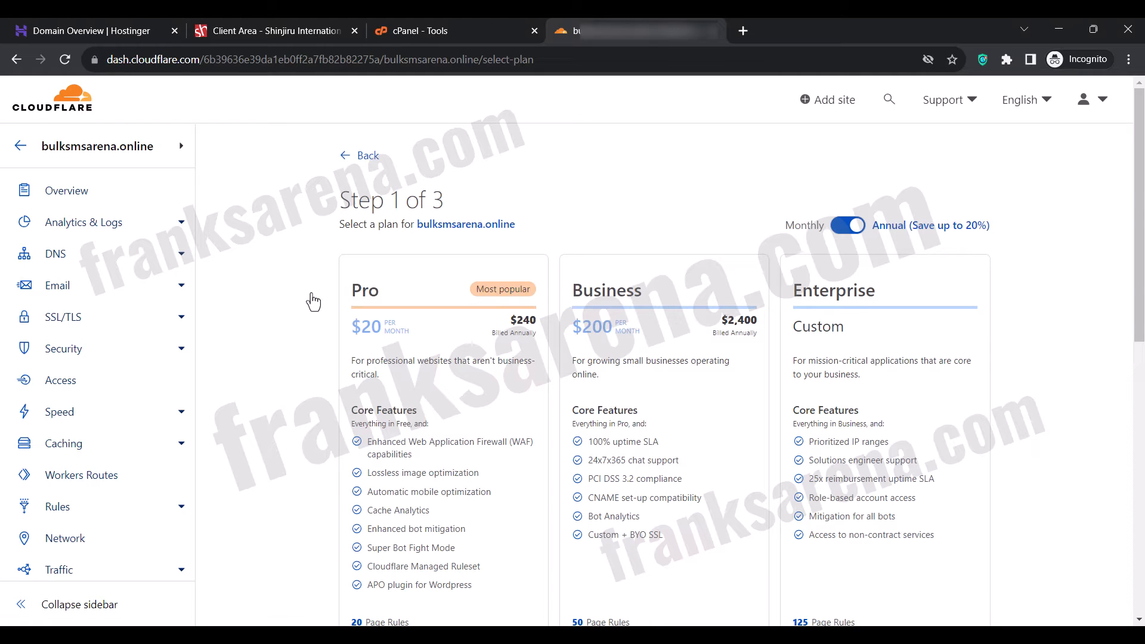
# Select the Free plan for bulksmsarena.online and confirm continuing without DNS records.
pyautogui.scroll(-6, 313, 302)
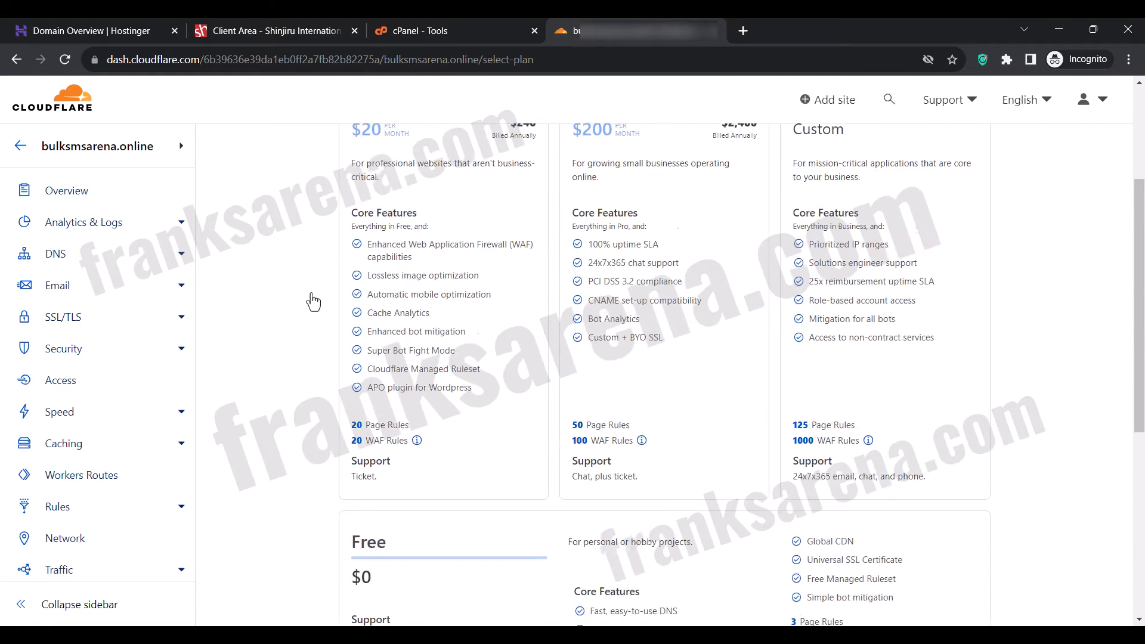
pyautogui.click(425, 362)
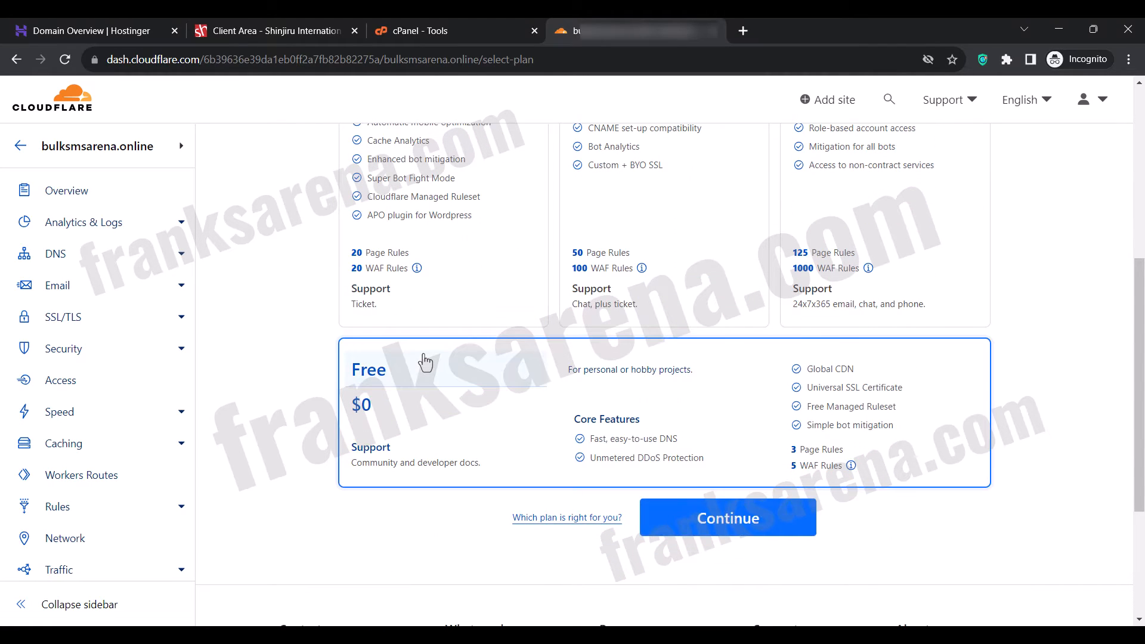
pyautogui.click(673, 520)
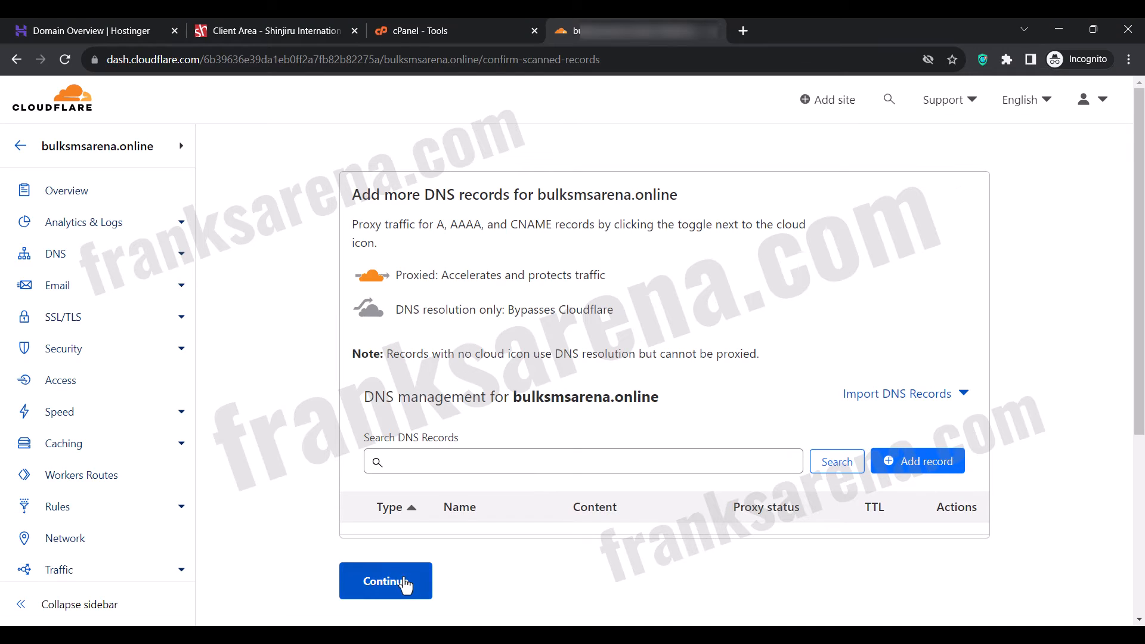
pyautogui.click(404, 581)
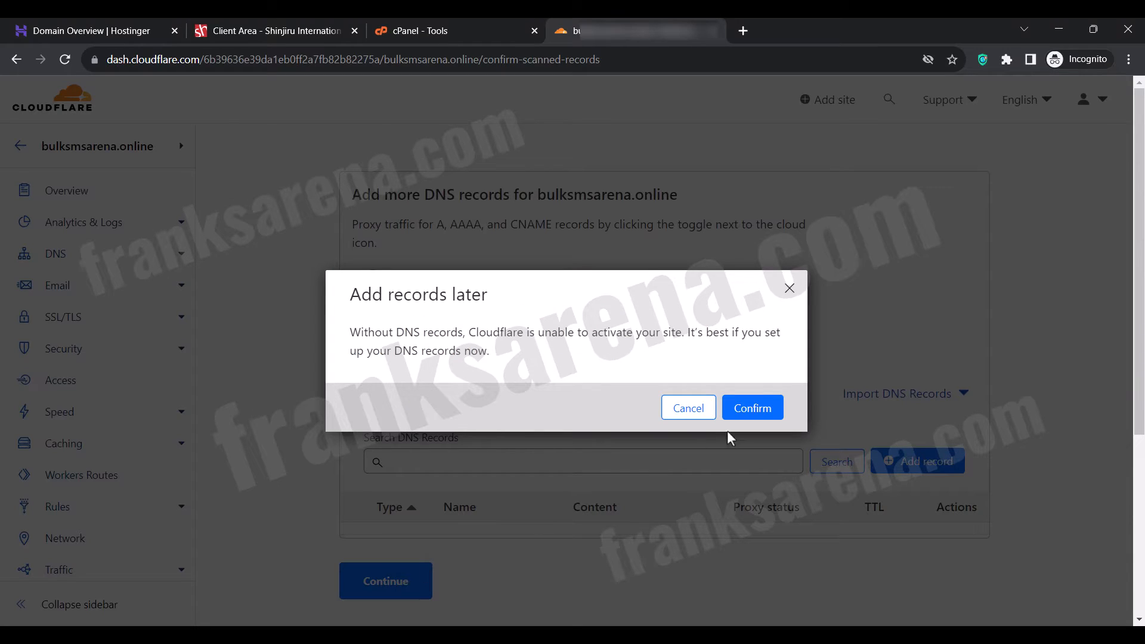
pyautogui.click(741, 416)
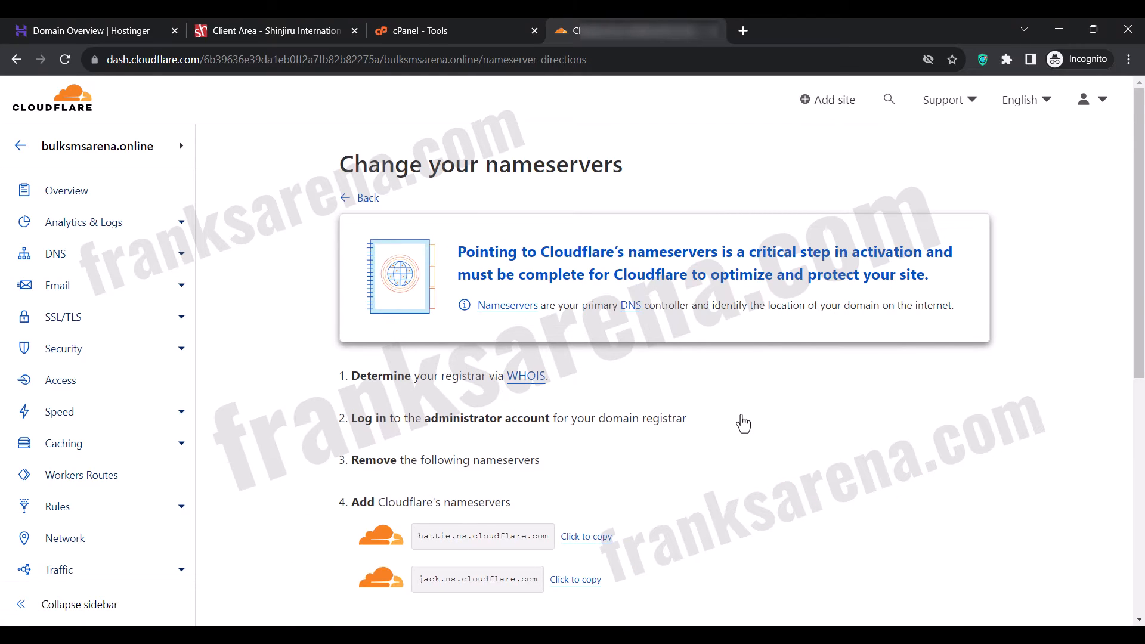
# Copy the nameserver hattie.ns.cloudflare.com and open the nameservers of bulksmsarena.com for editing in Hostinger.
pyautogui.scroll(-2, 742, 423)
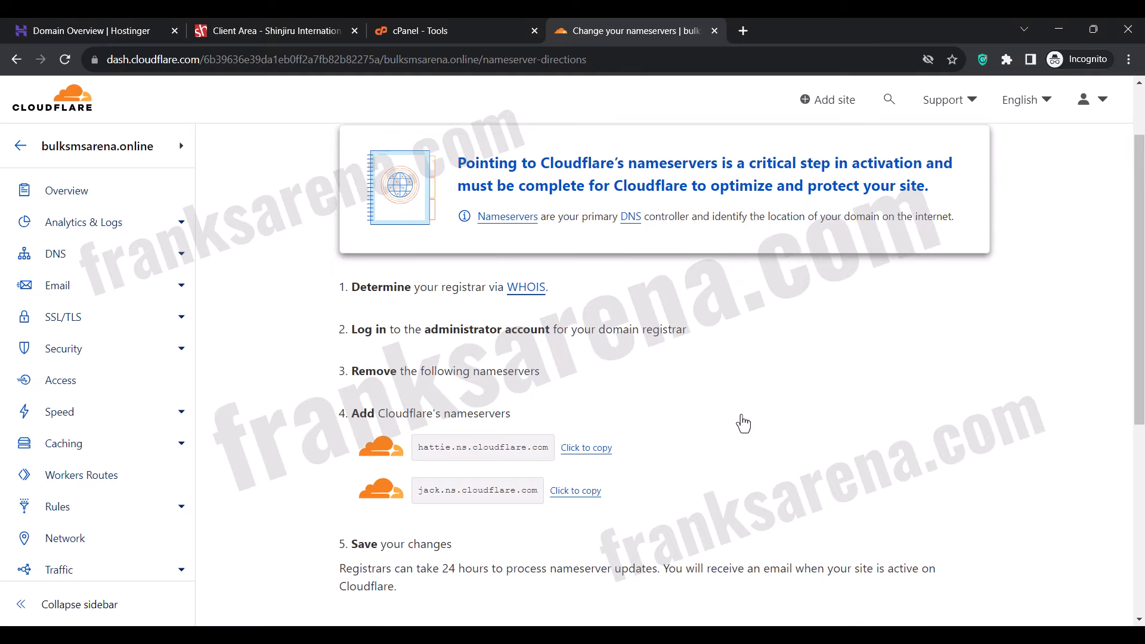
pyautogui.click(587, 449)
pyautogui.click(126, 21)
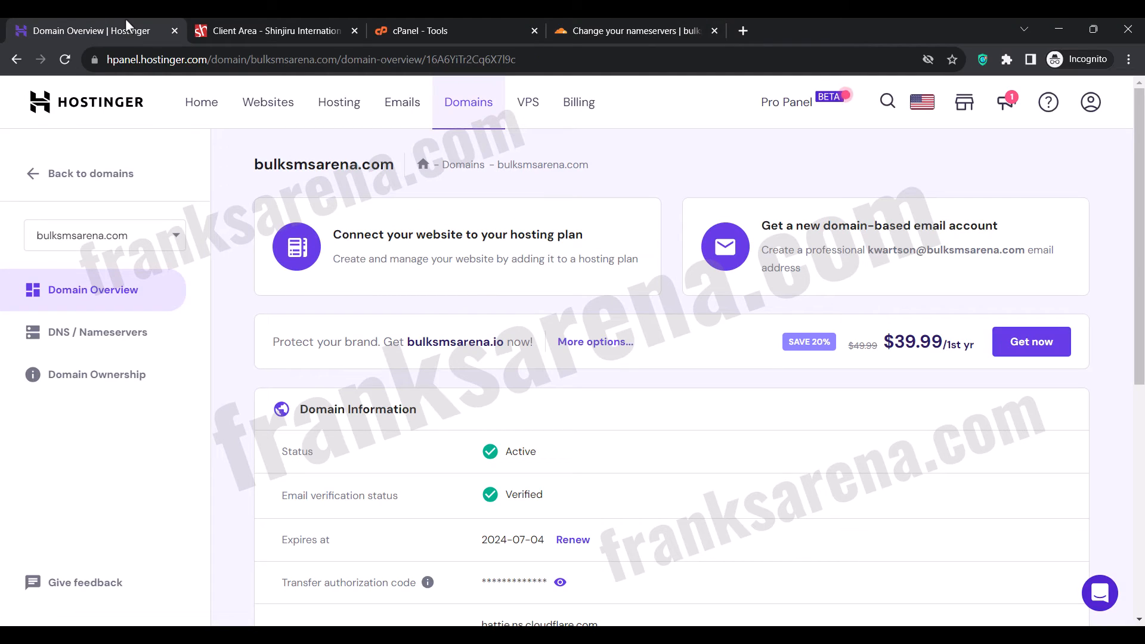
pyautogui.click(96, 333)
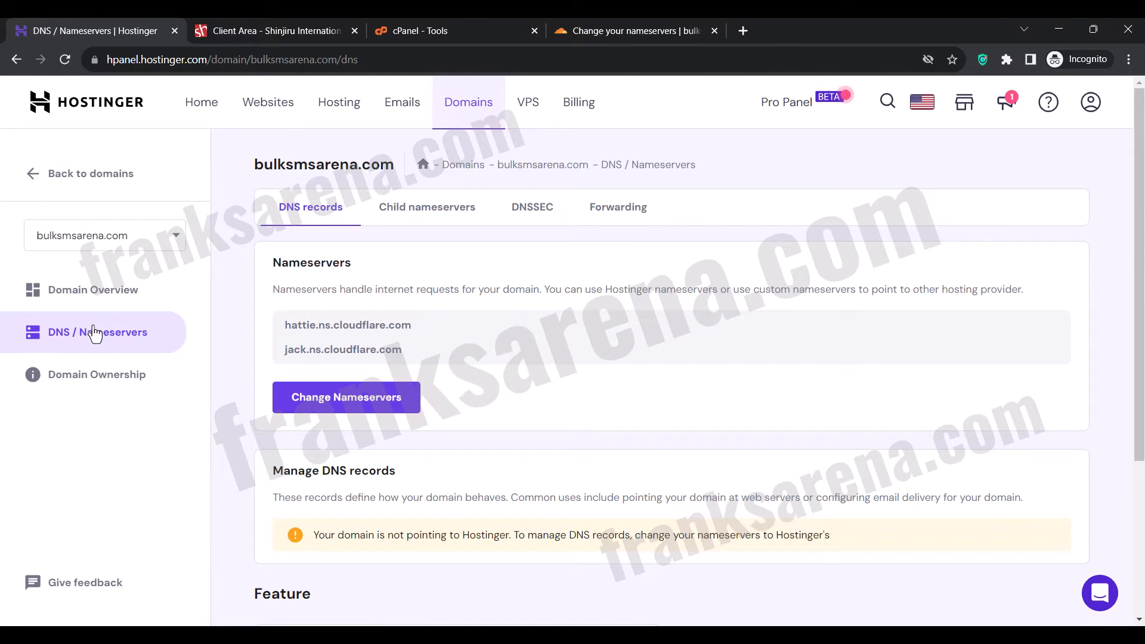
pyautogui.click(289, 399)
pyautogui.scroll(-1, 292, 403)
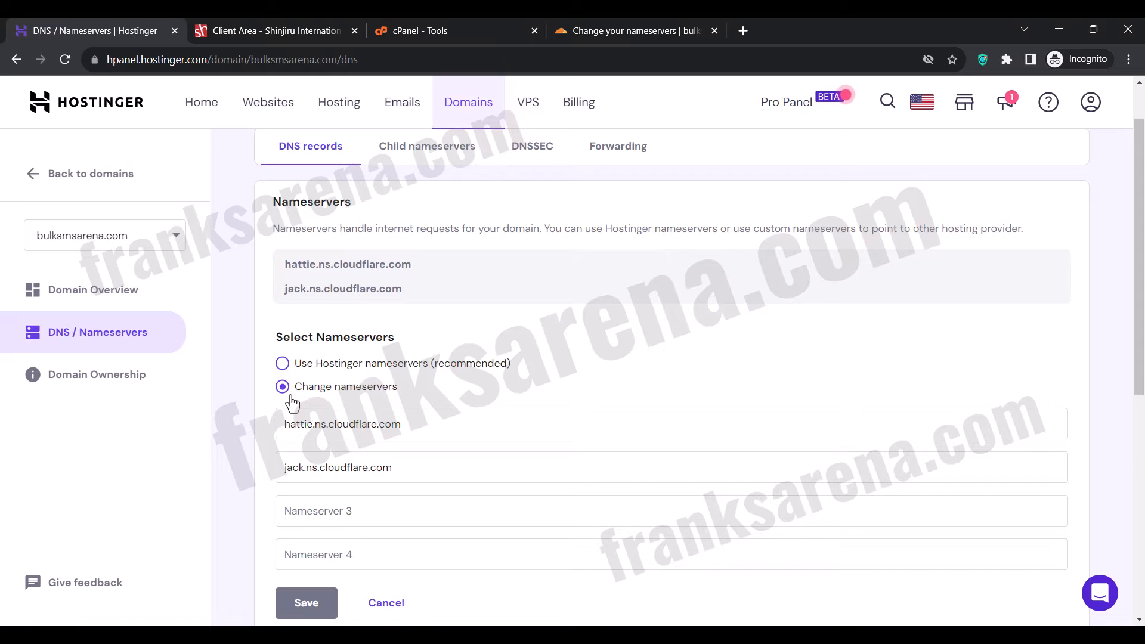
# Switch back to Cloudflare and open the overview of the bulksmsarena.com site.
pyautogui.click(616, 20)
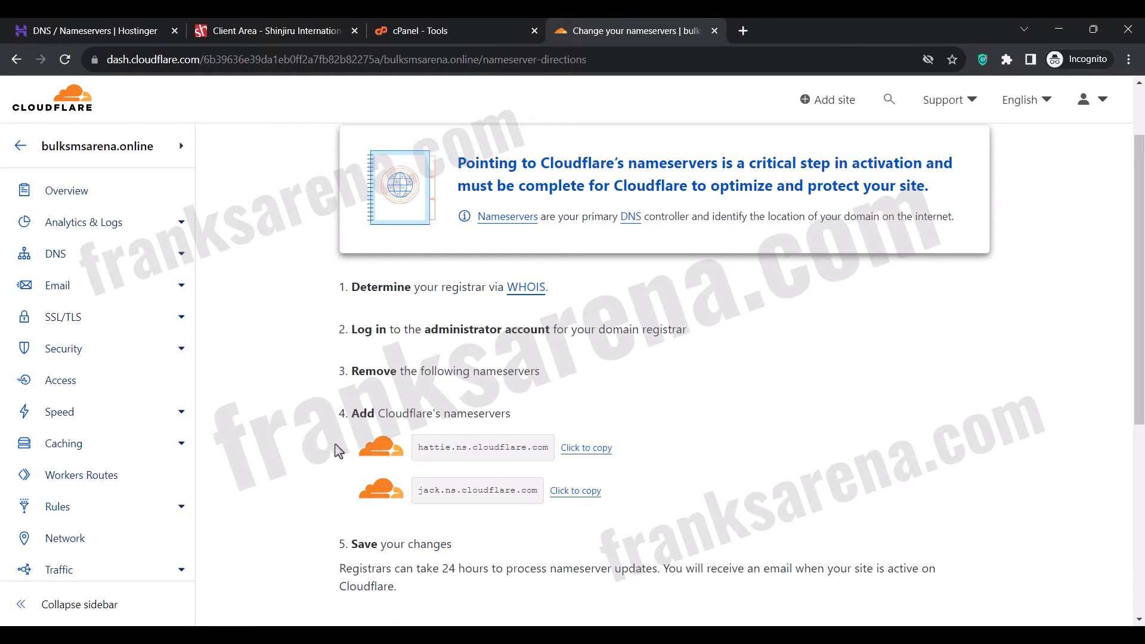
pyautogui.scroll(-3, 338, 452)
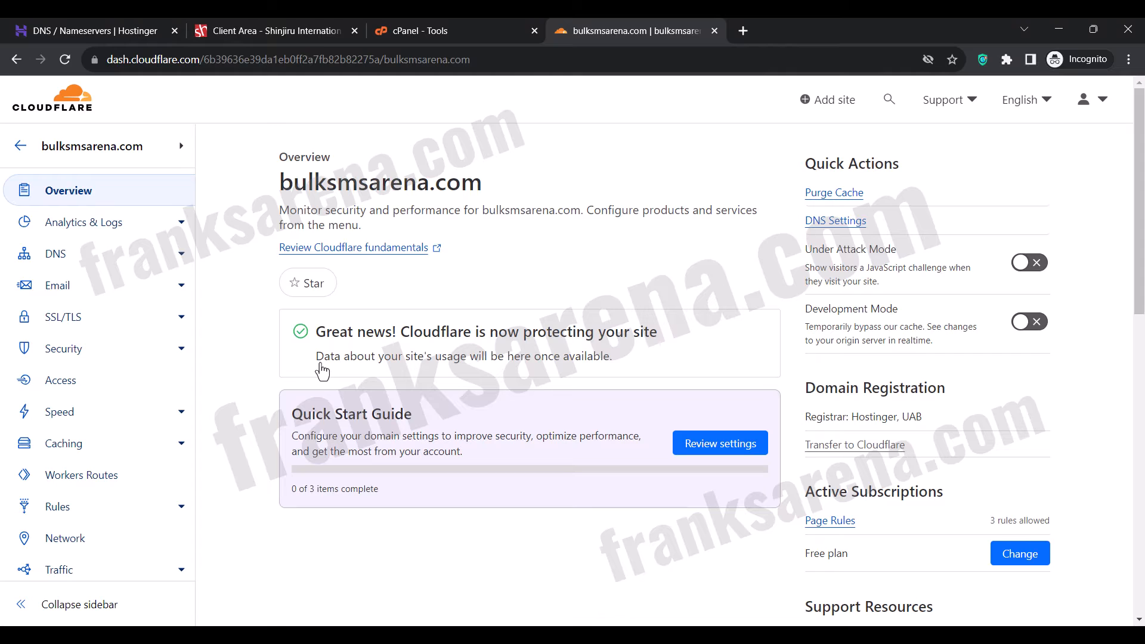
# Open the DNS records of bulksmsarena.com, visit the domain in a separate tab from its A record, and return to the records.
pyautogui.click(56, 255)
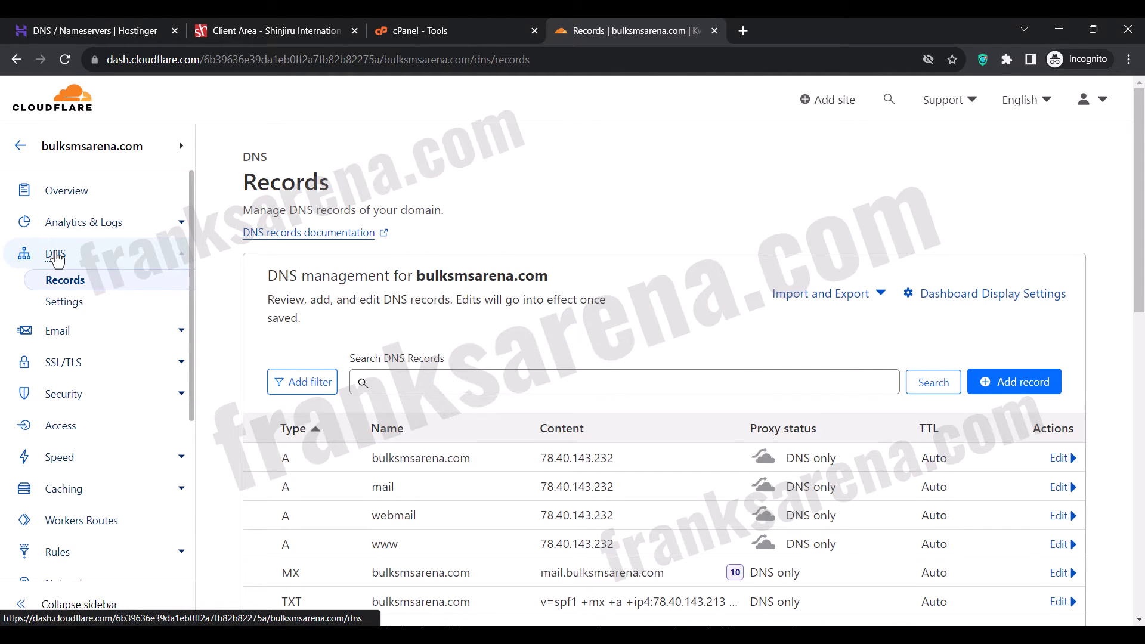
pyautogui.scroll(-3, 258, 304)
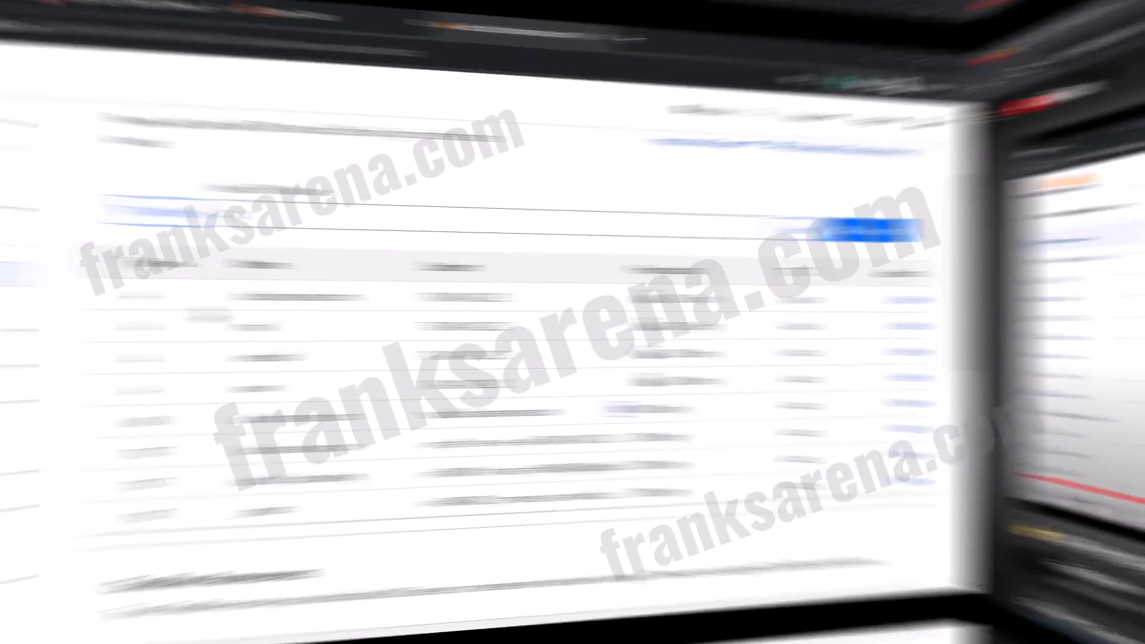
pyautogui.rightClick(387, 300)
pyautogui.click(432, 342)
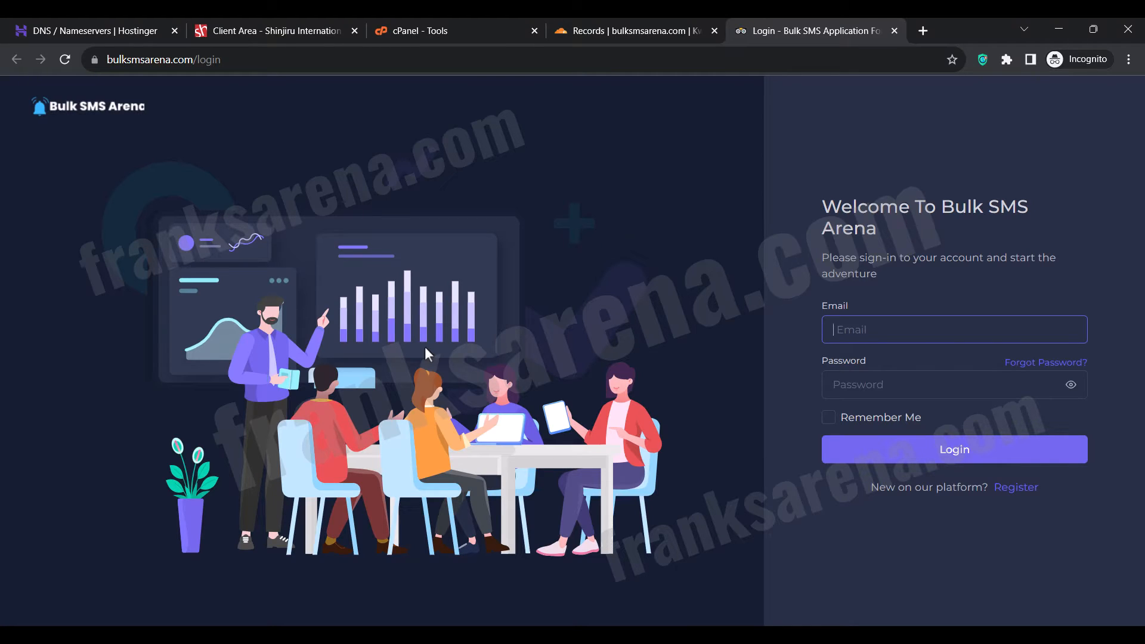
pyautogui.click(623, 19)
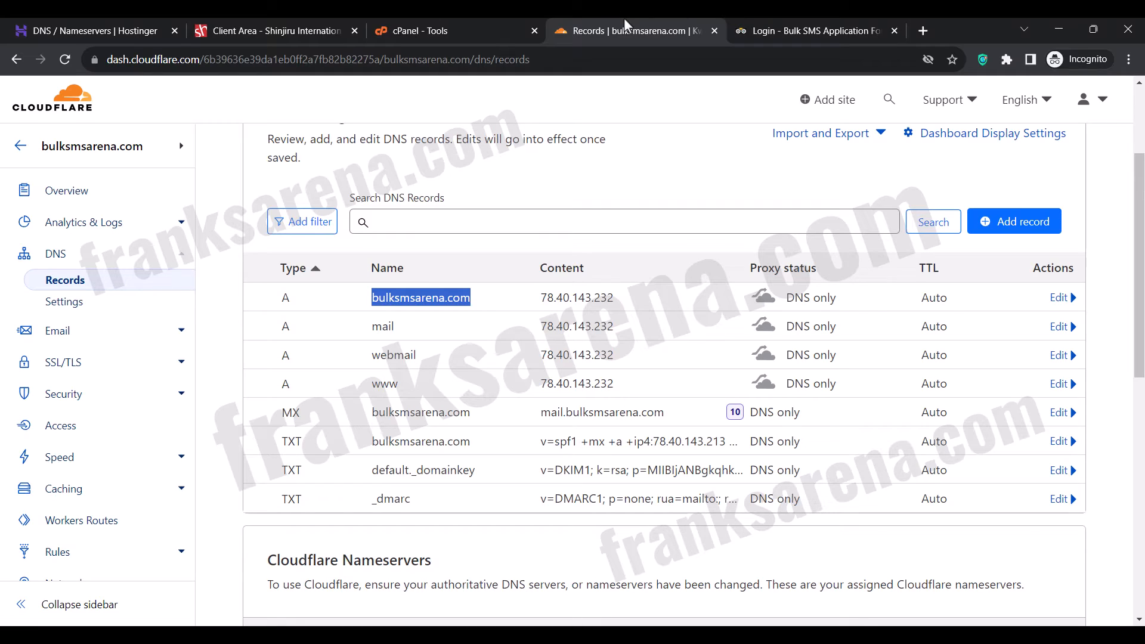
pyautogui.click(564, 209)
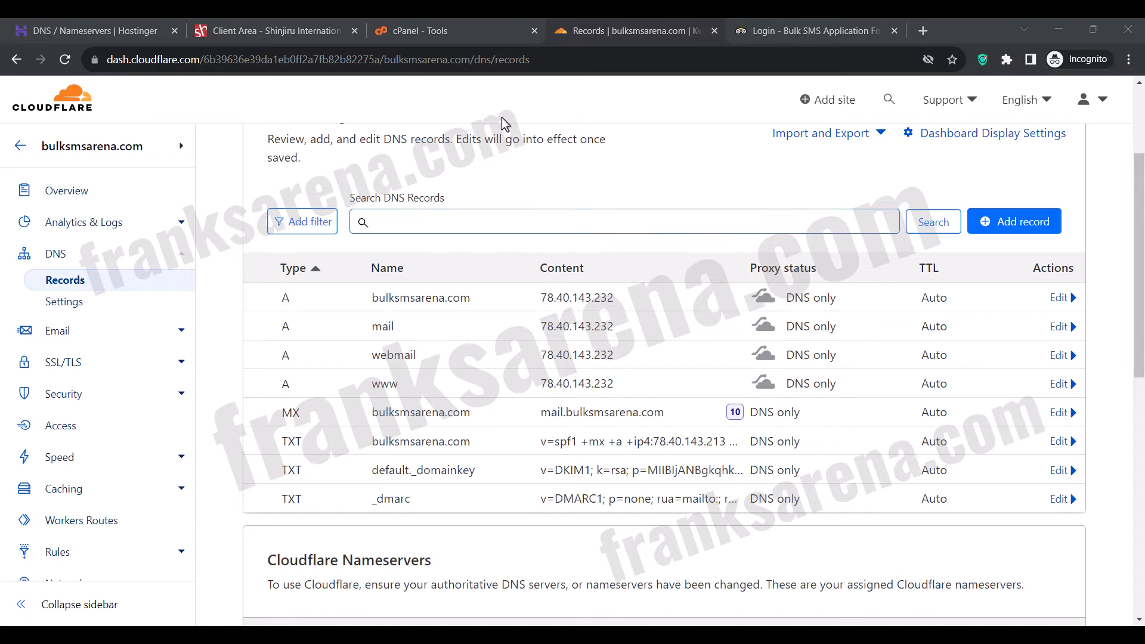
pyautogui.click(542, 187)
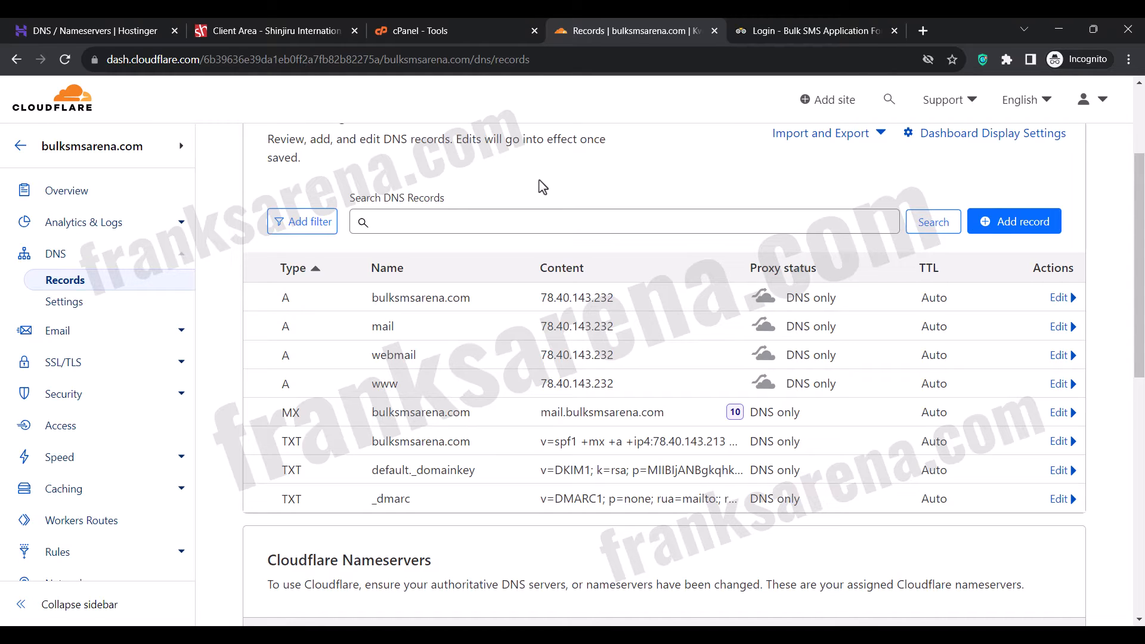
# Switch to cPanel and open the form for creating a new domain.
pyautogui.click(456, 28)
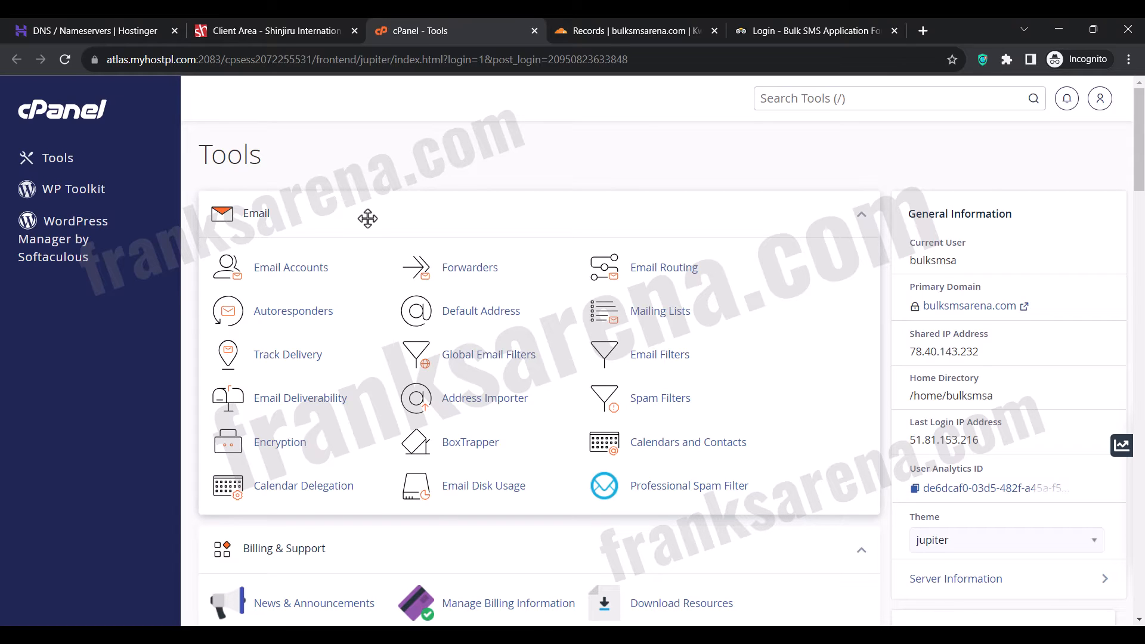
pyautogui.scroll(-13, 535, 187)
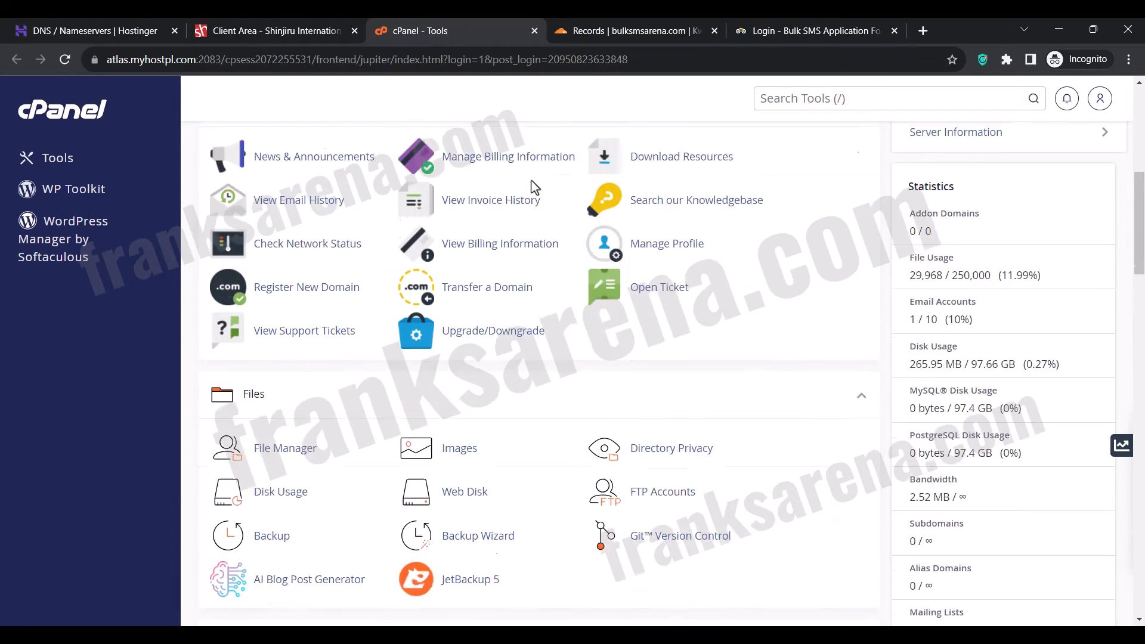
pyautogui.scroll(-3, 534, 187)
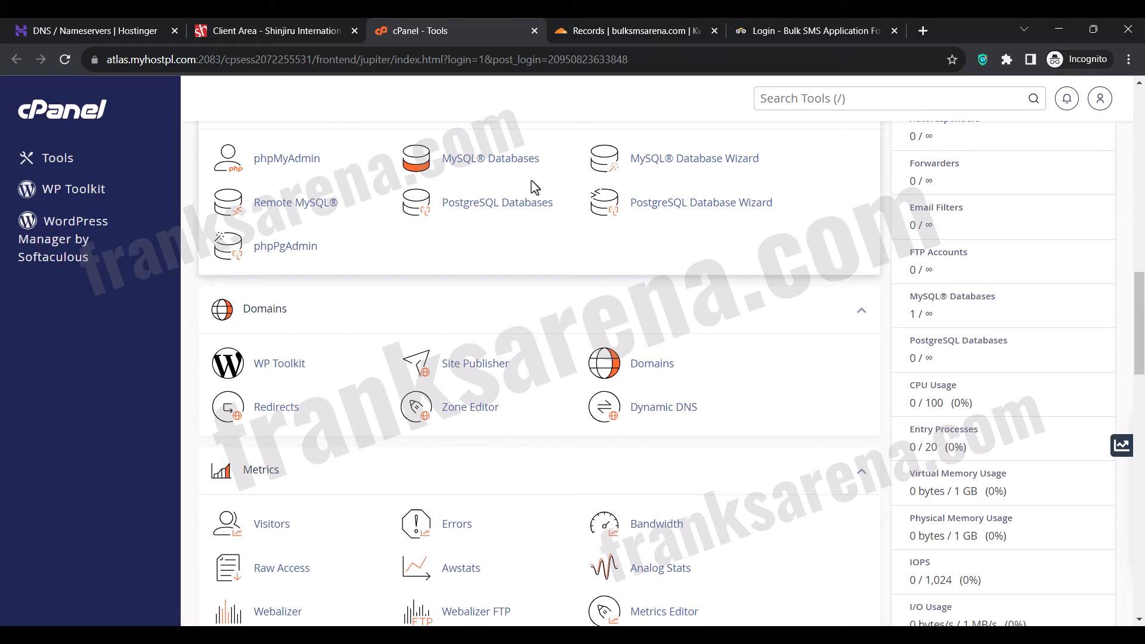
pyautogui.click(653, 364)
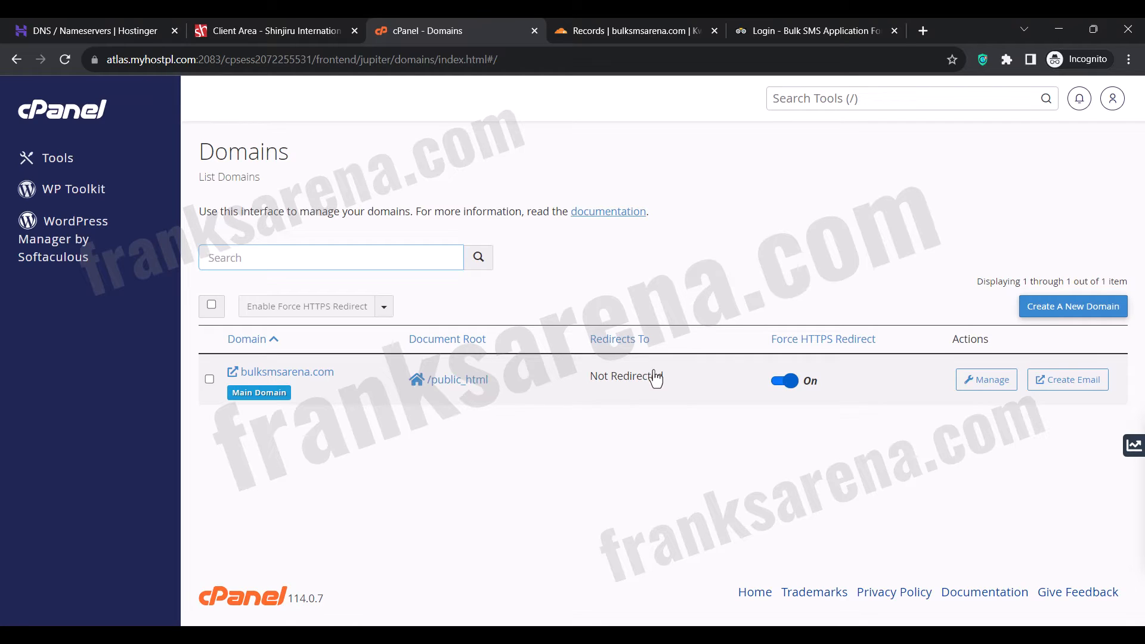
pyautogui.click(1036, 307)
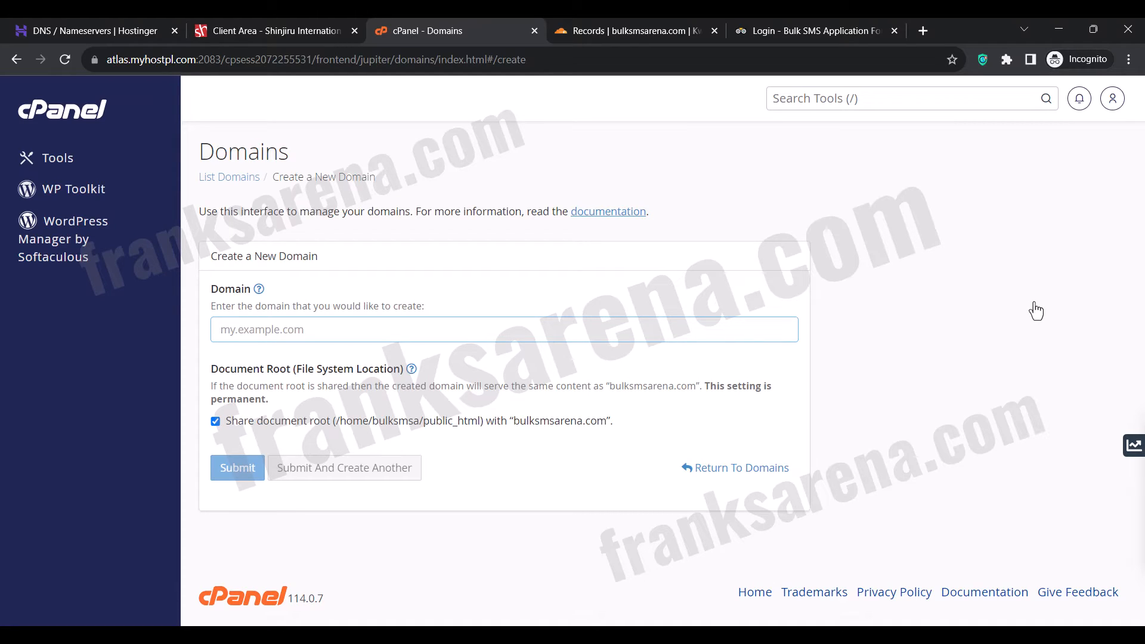
# Create the domain app.bulksmsarena.com with its own document root, and visit it briefly in the browser.
pyautogui.write('app')
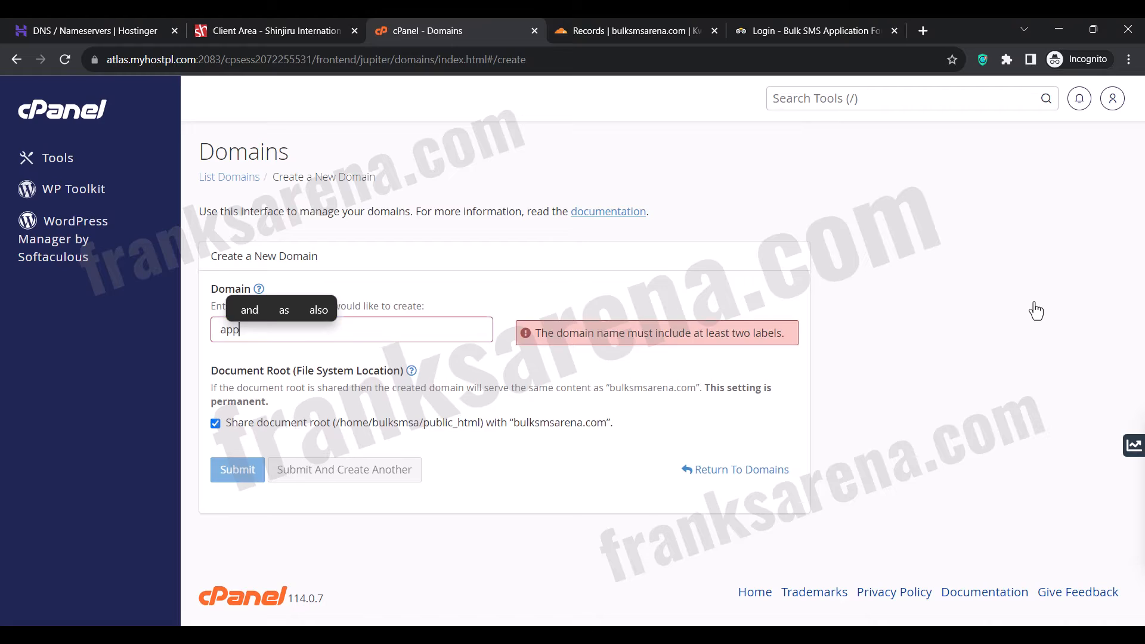
pyautogui.write('.bulksmsarena')
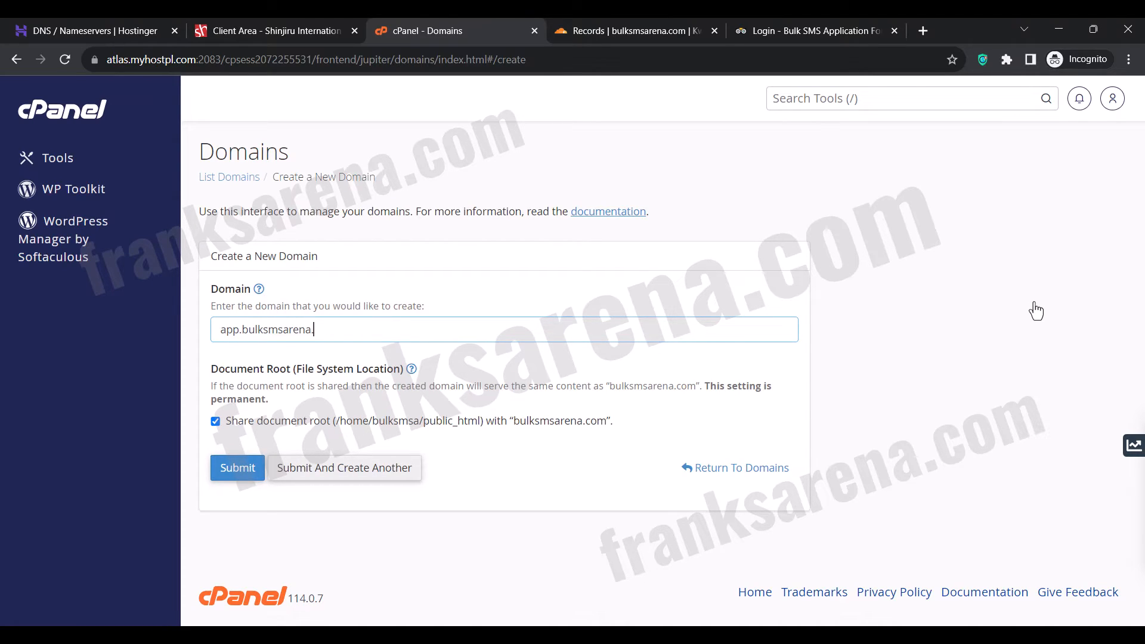
pyautogui.write('.com')
pyautogui.click(736, 296)
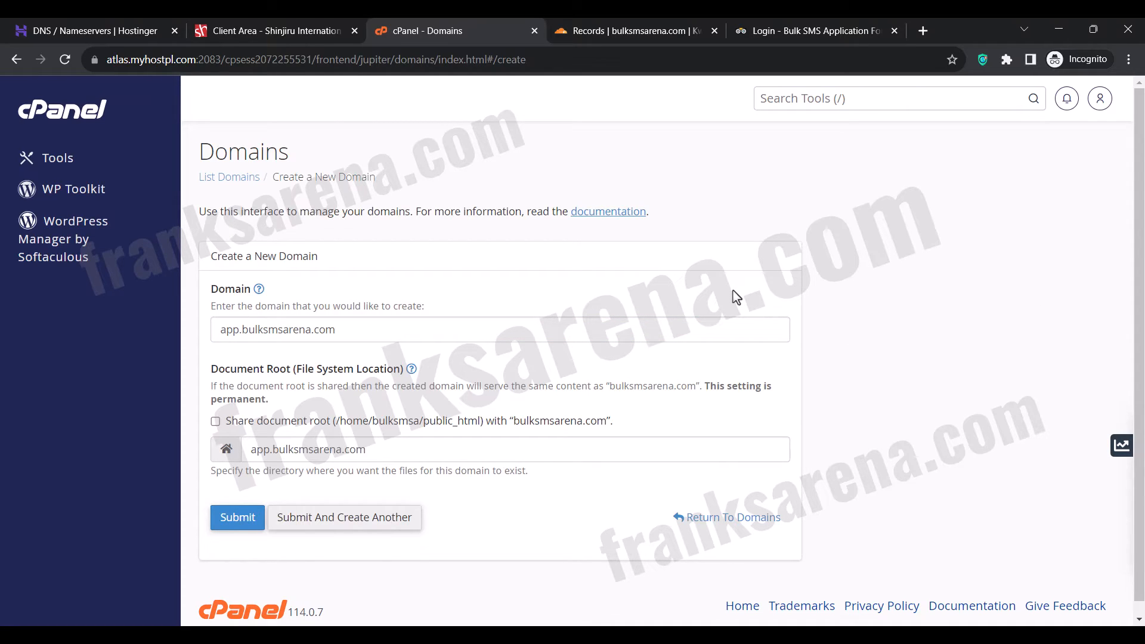
pyautogui.click(239, 518)
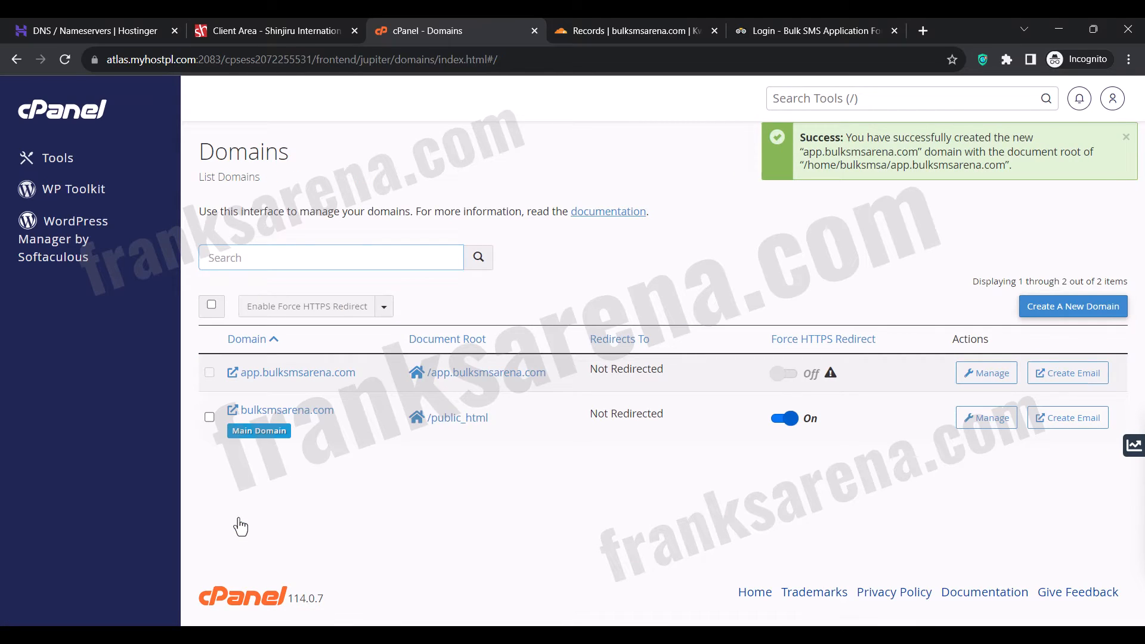
pyautogui.click(233, 372)
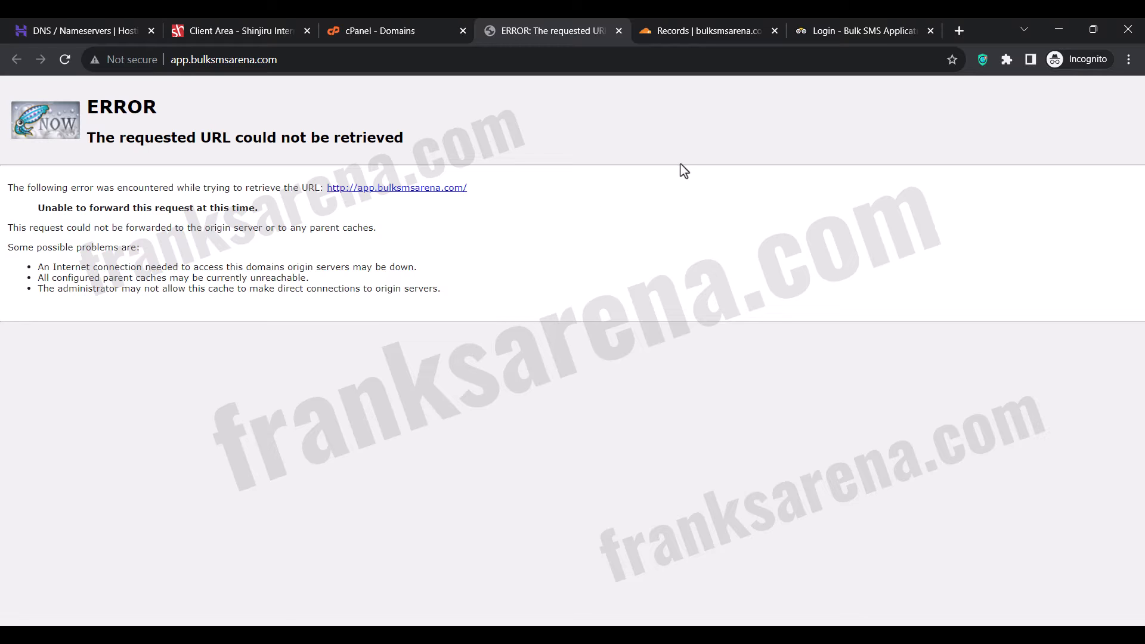
pyautogui.click(400, 34)
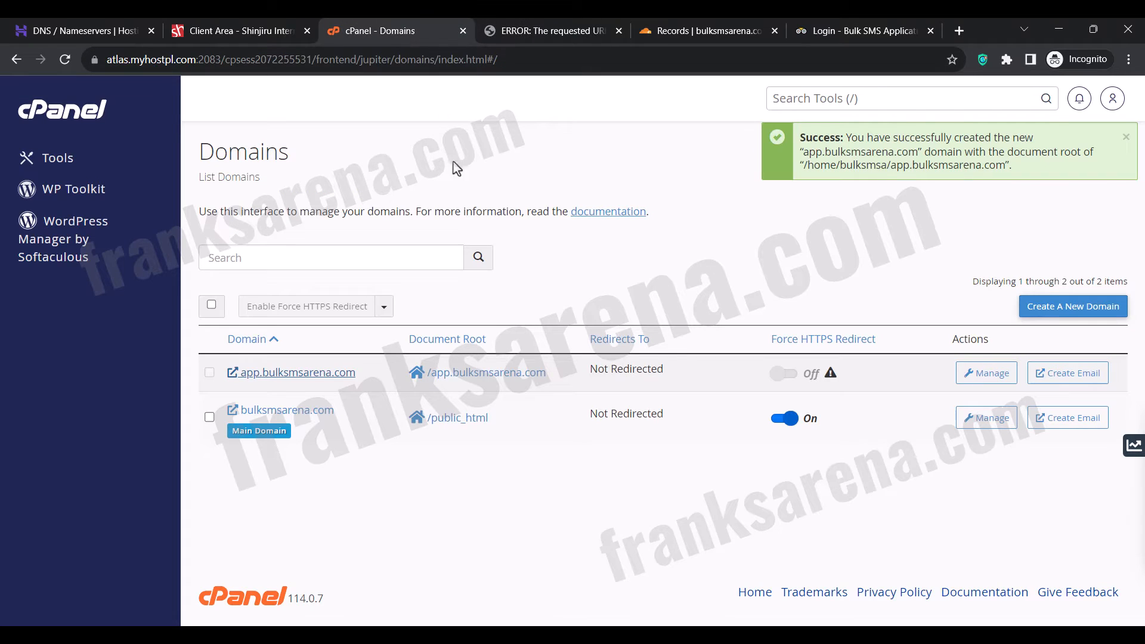
# Copy the shared IP address 78.40.143.232 from the general information on cPanel's main tools page.
pyautogui.click(33, 123)
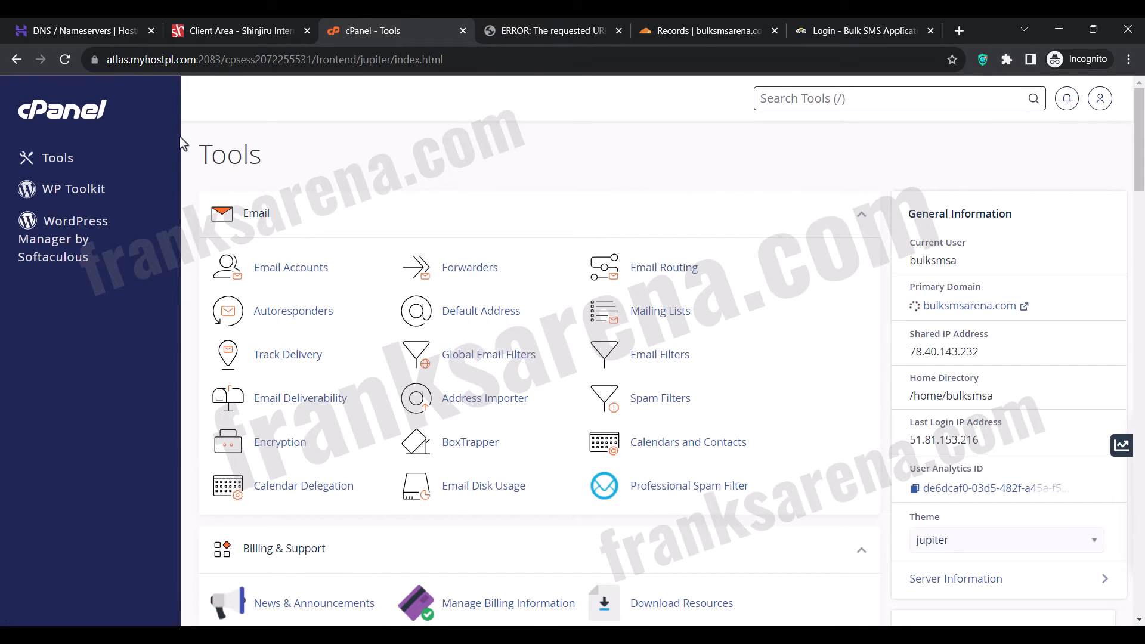
pyautogui.doubleClick(946, 350)
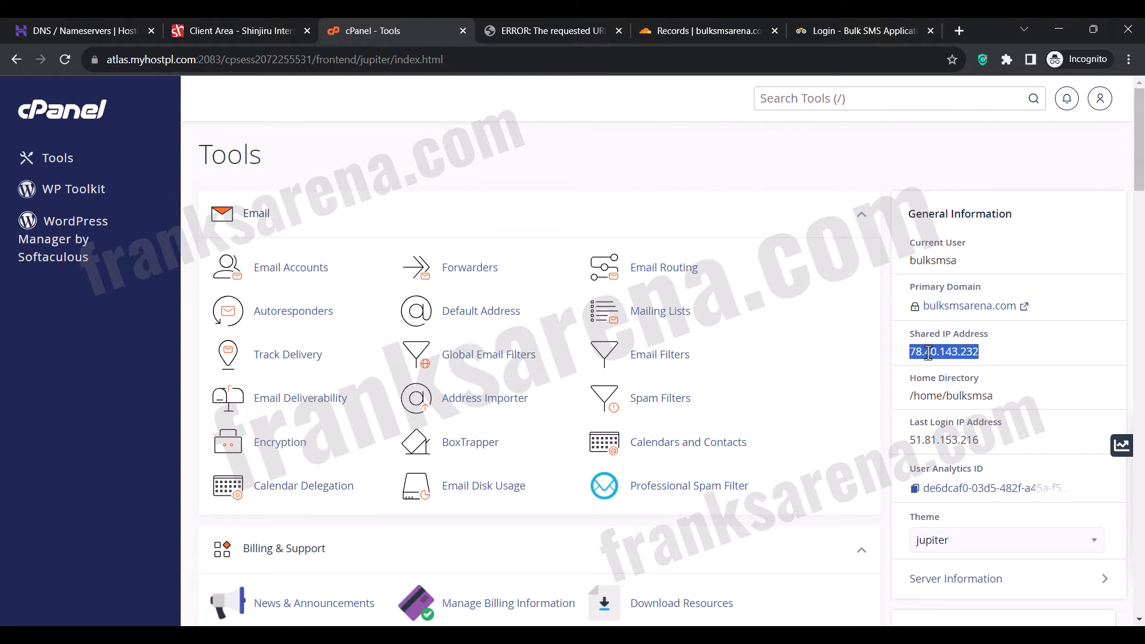
pyautogui.rightClick(933, 350)
pyautogui.click(901, 364)
# Switch to Cloudflare and add an A record named app with IPv4 address 78.40.143.232, set to DNS only.
pyautogui.click(696, 35)
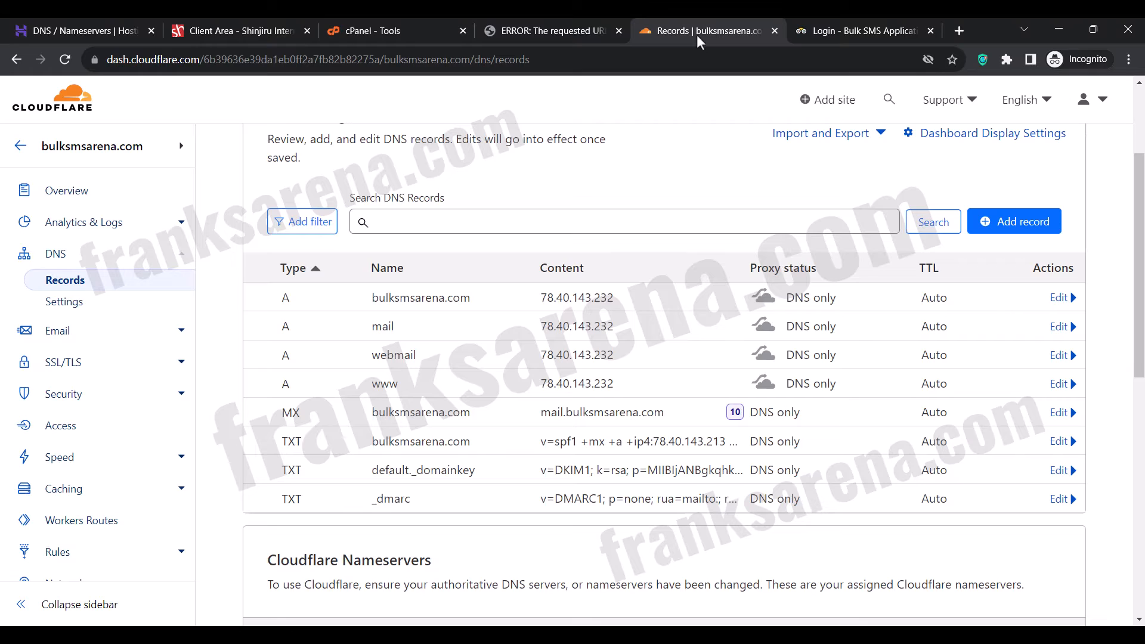
pyautogui.click(1007, 228)
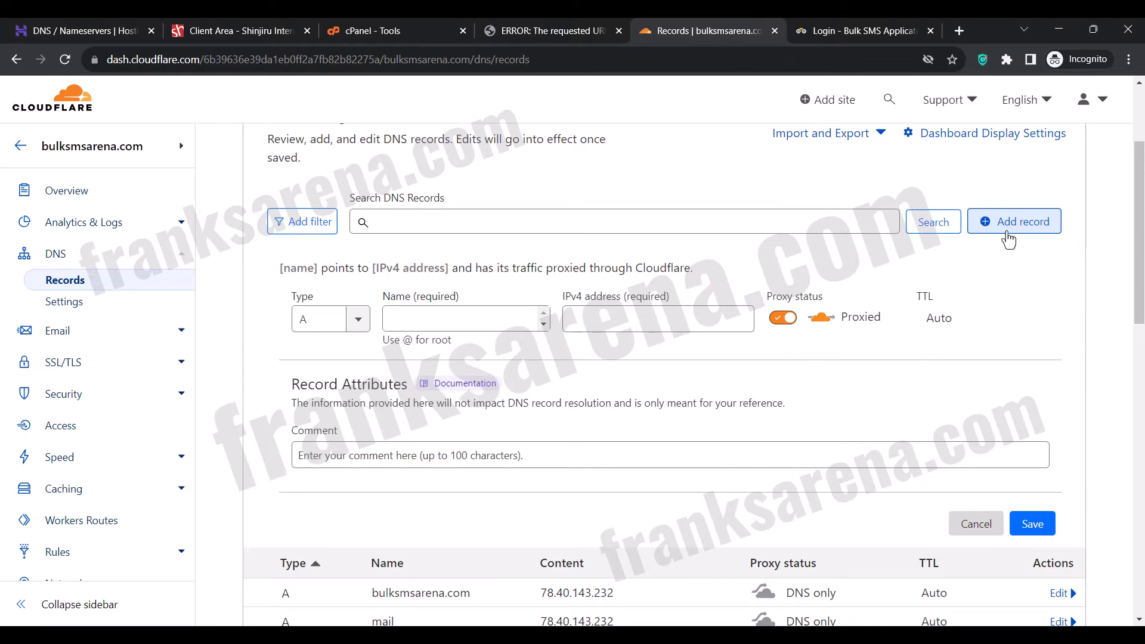
pyautogui.click(490, 325)
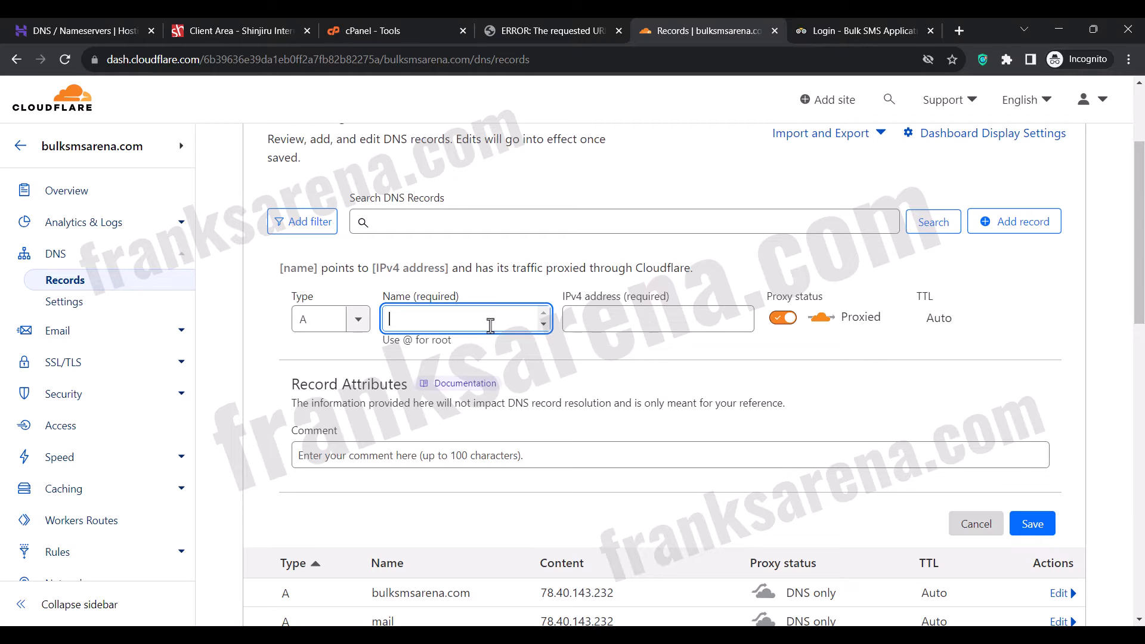
pyautogui.write('a')
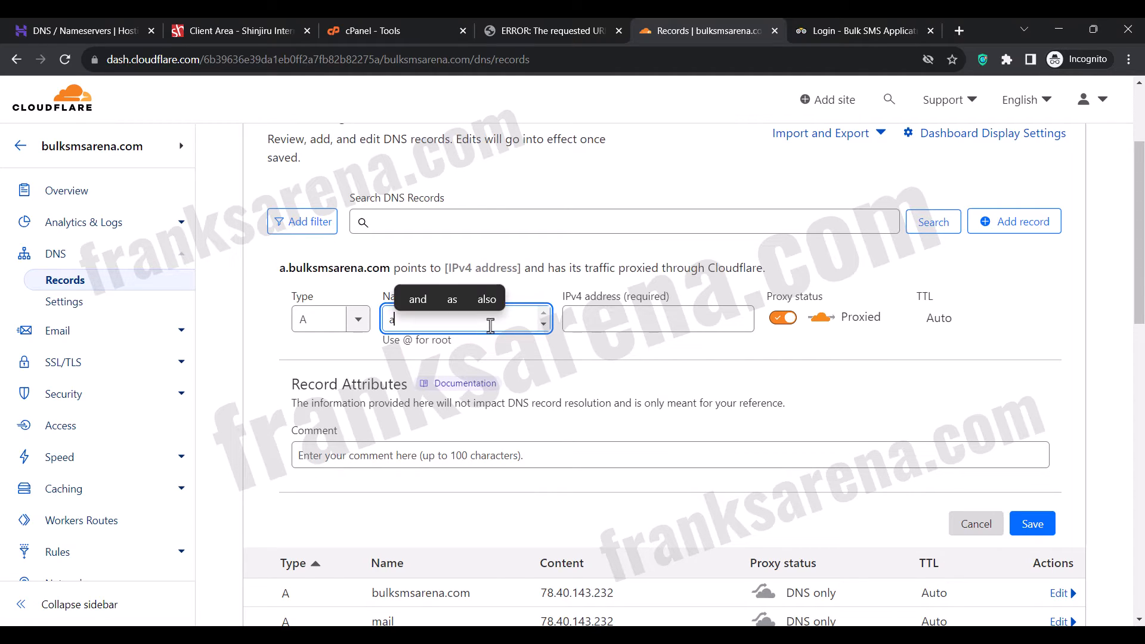
pyautogui.write('pp')
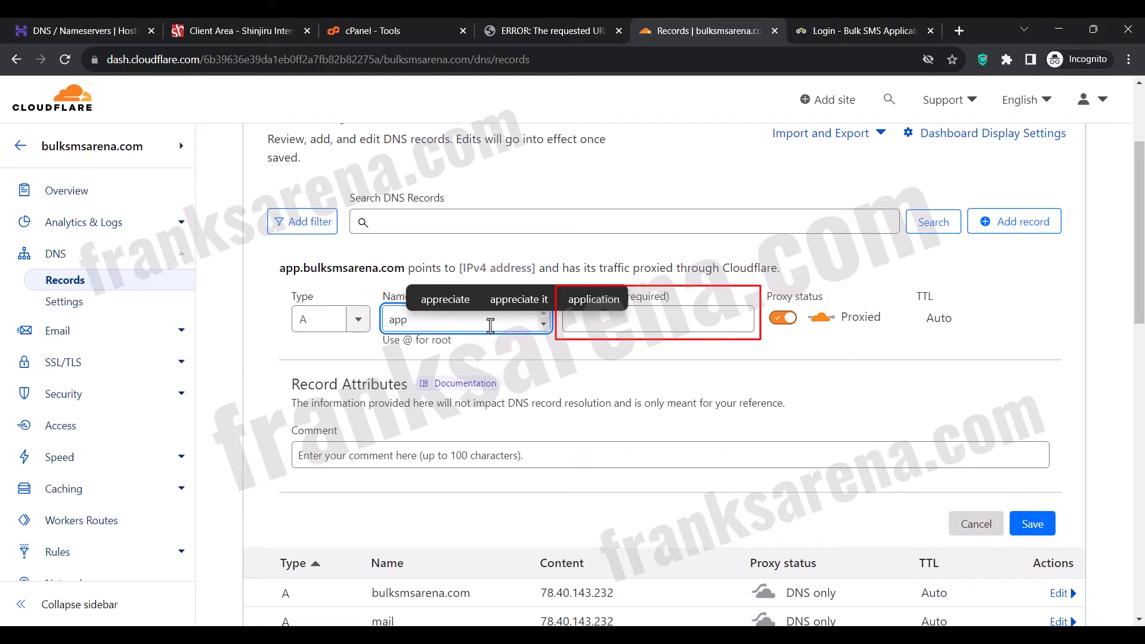
pyautogui.write('.')
pyautogui.press('BackSpace')
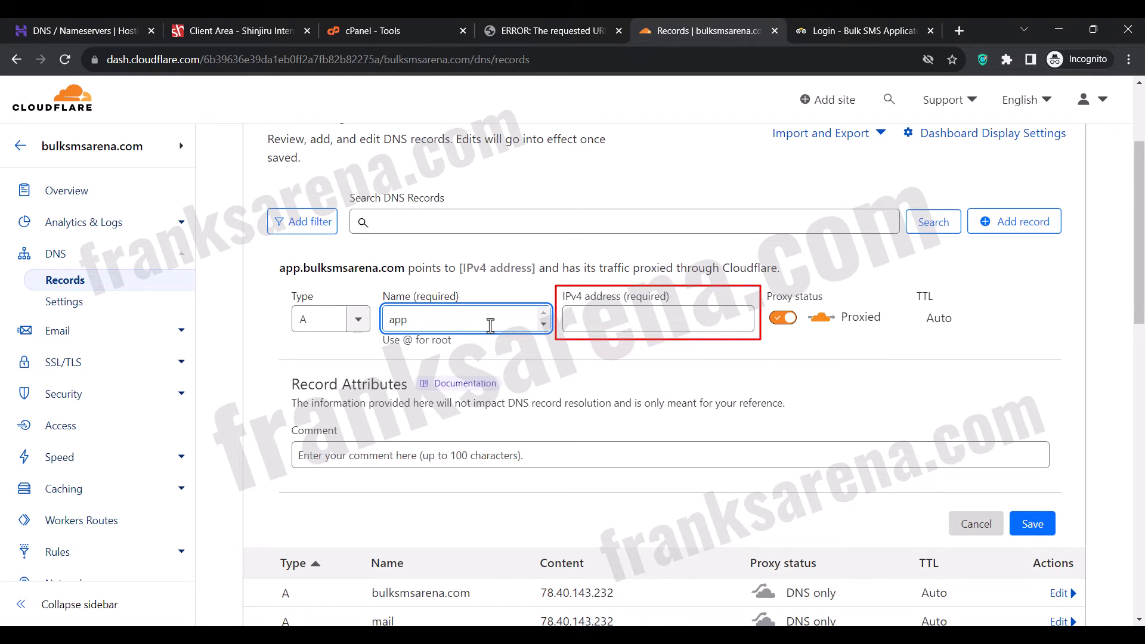
pyautogui.click(495, 358)
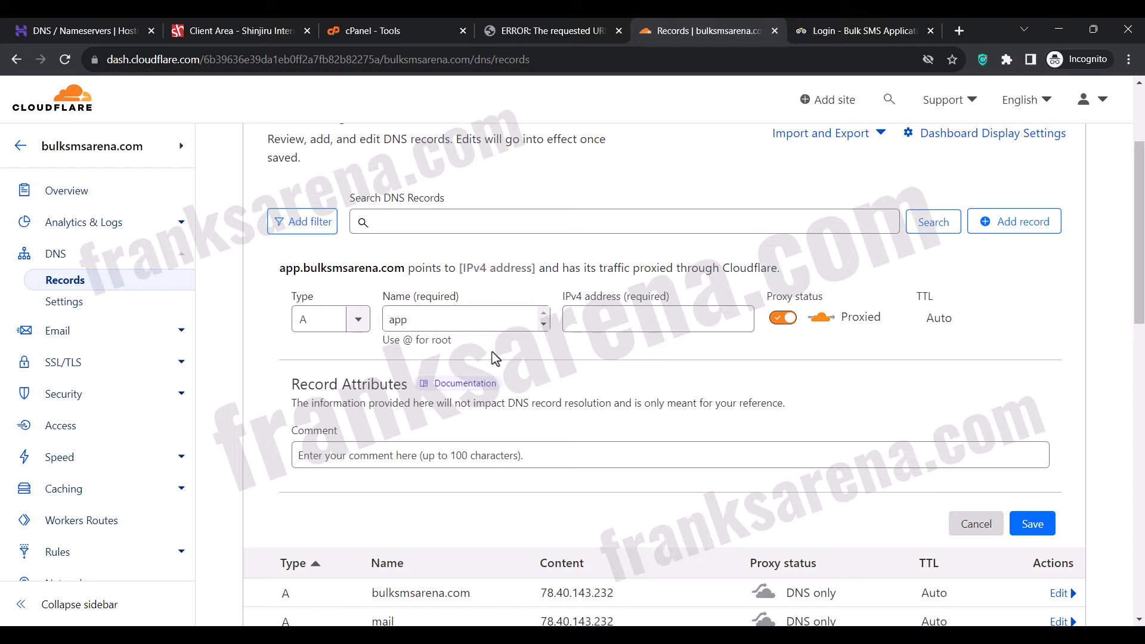
pyautogui.click(611, 319)
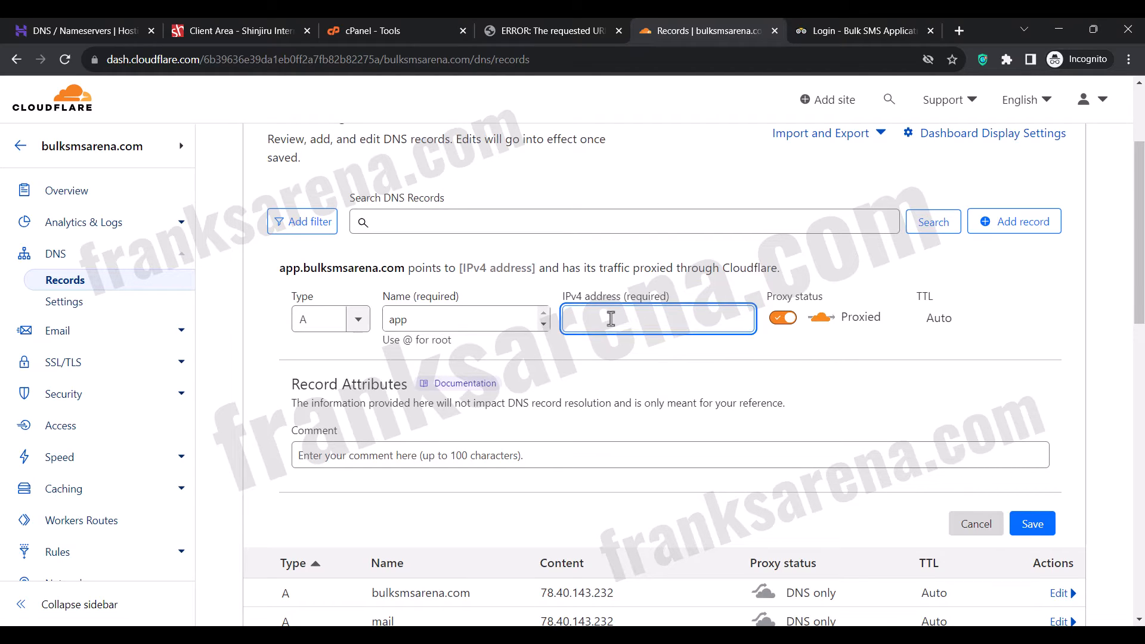
pyautogui.write('78.40.143.232')
pyautogui.click(779, 319)
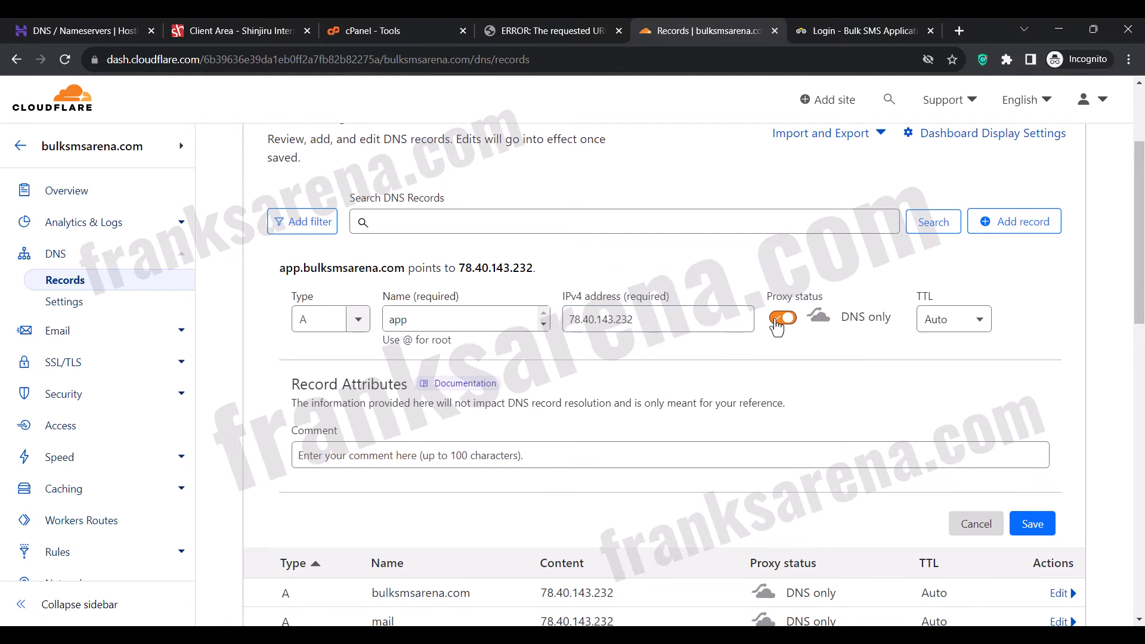
pyautogui.click(1032, 524)
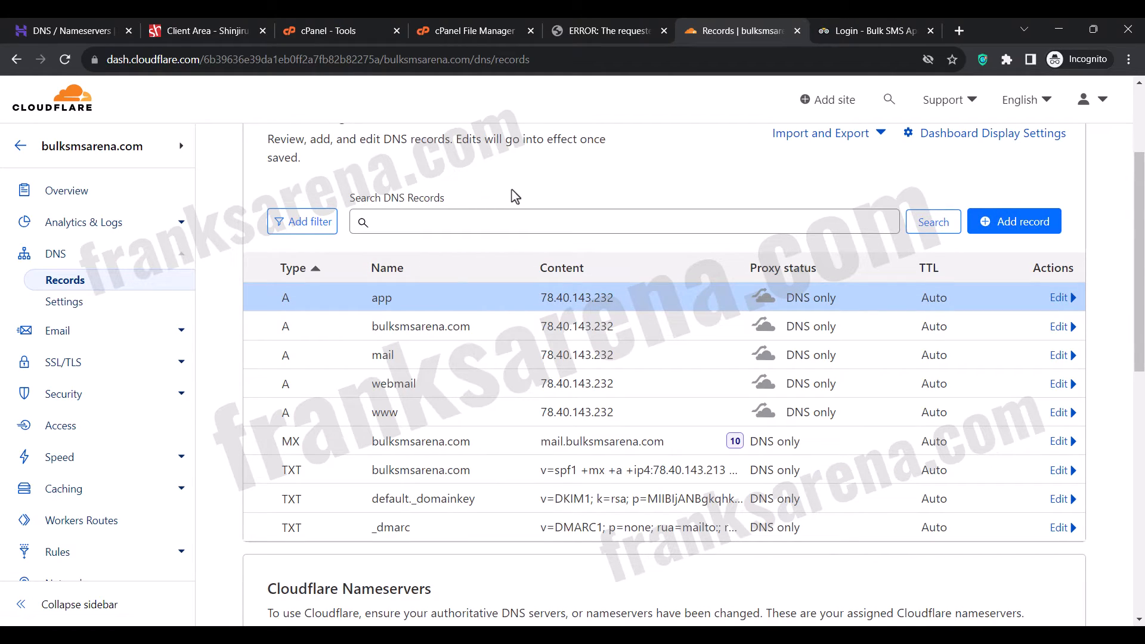
pyautogui.click(1025, 223)
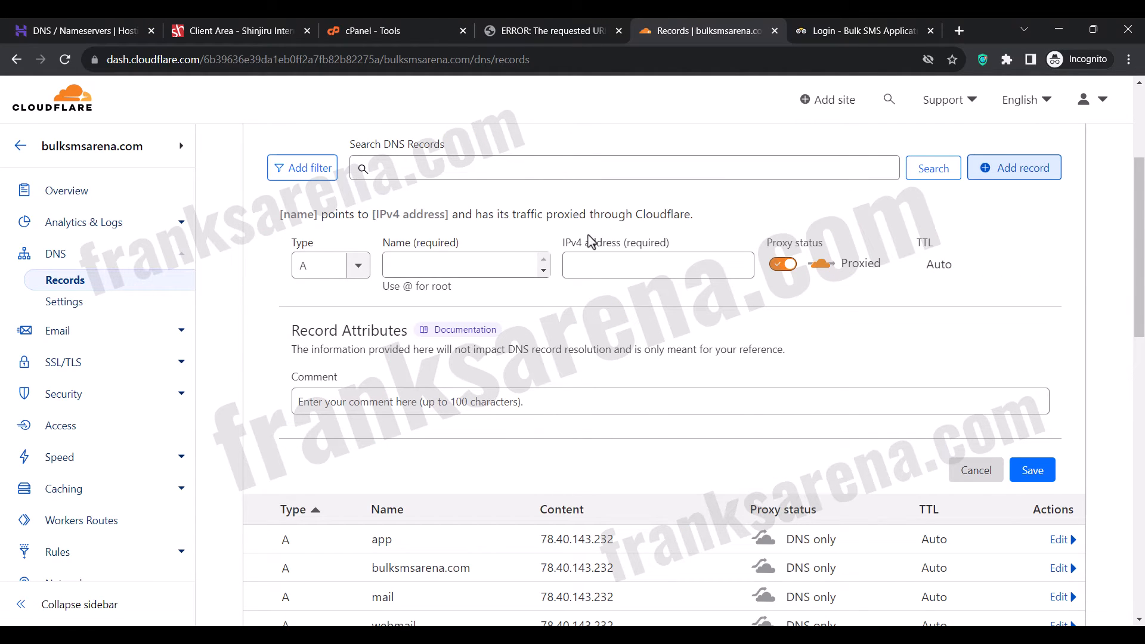
pyautogui.click(499, 264)
pyautogui.write('www.app')
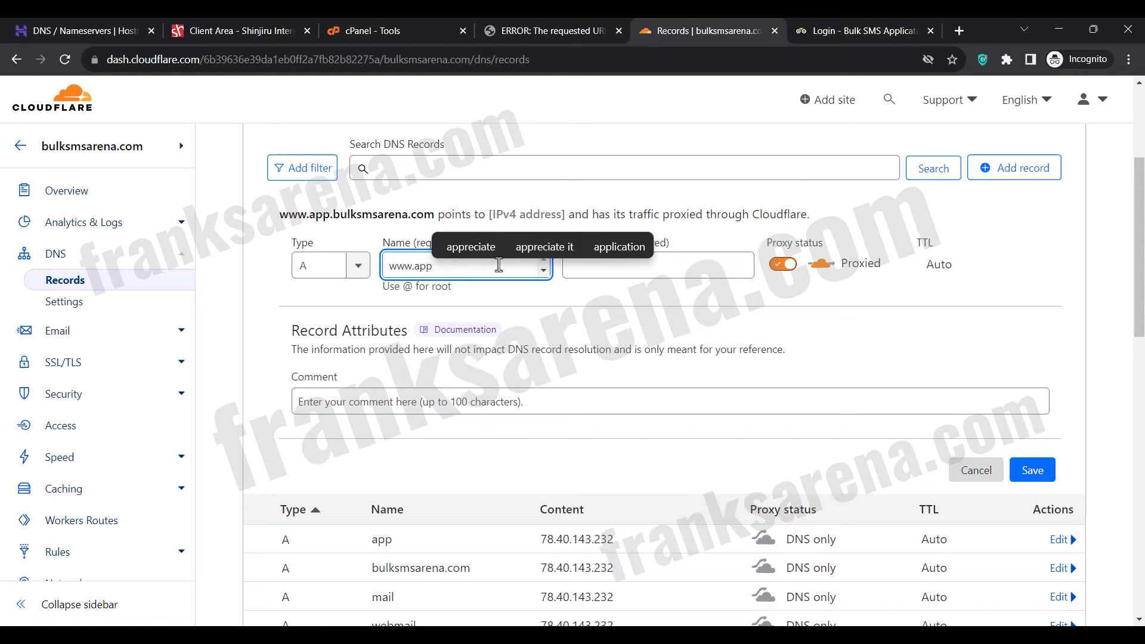
pyautogui.click(674, 271)
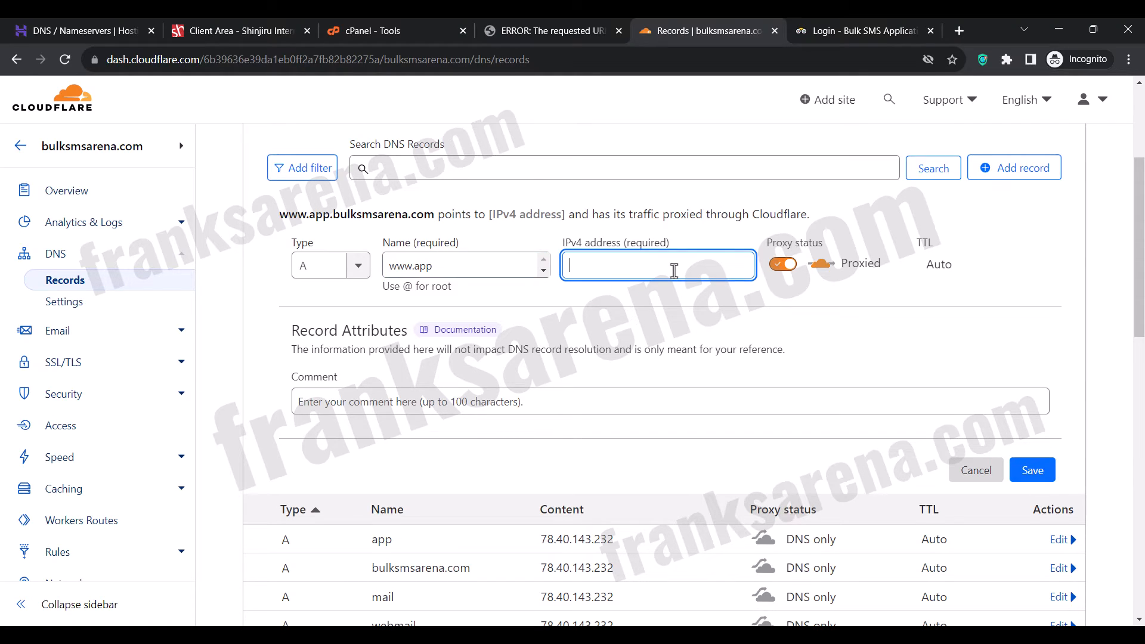
pyautogui.write('78.40.143.232')
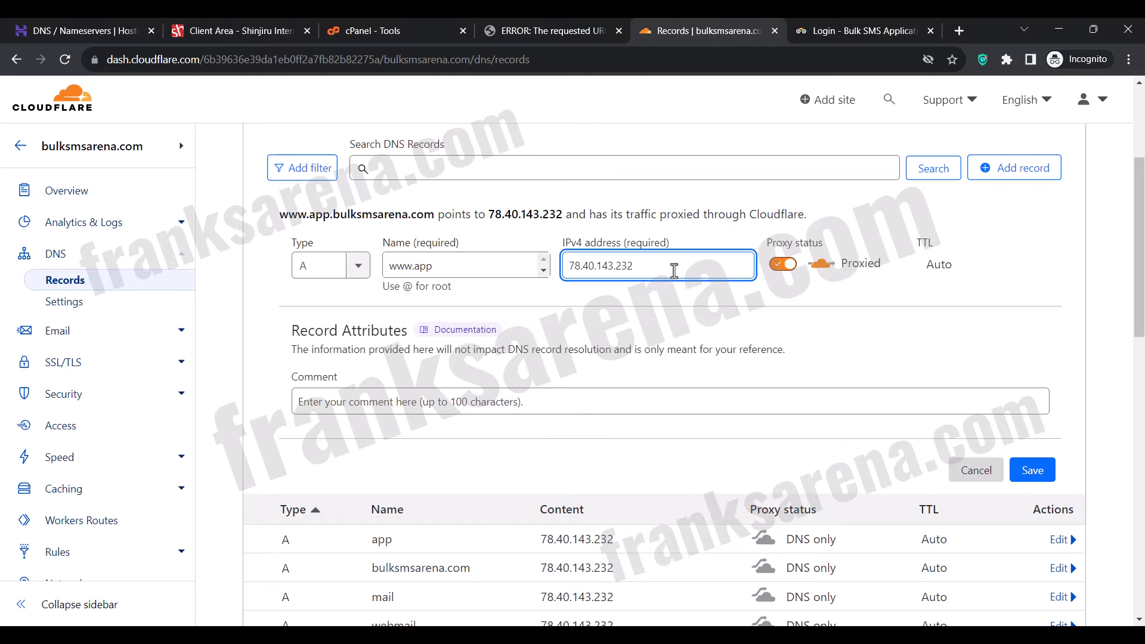
pyautogui.click(790, 274)
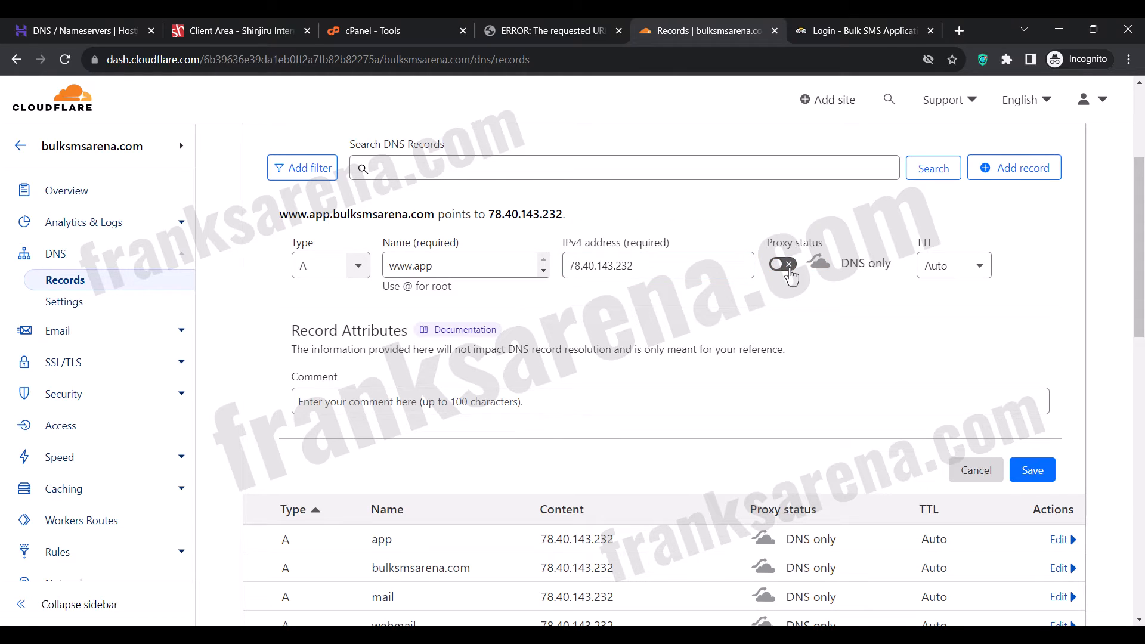
pyautogui.click(1031, 472)
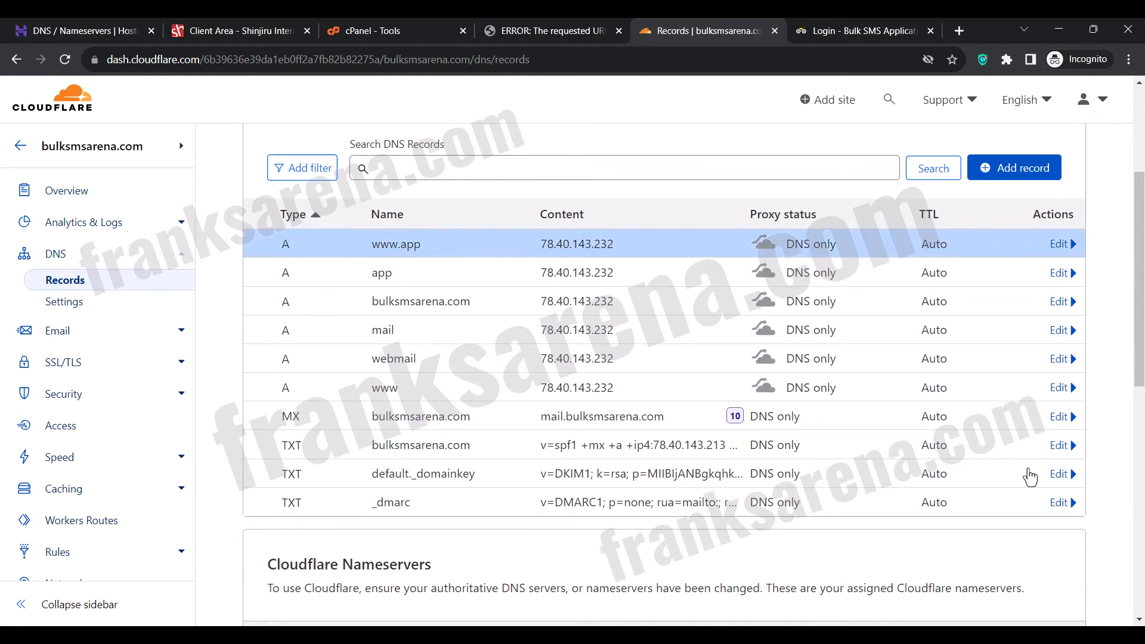
# Check the app.bulksmsarena.com page and place its tab beside the bulksmsarena.com login page for comparison.
pyautogui.click(519, 34)
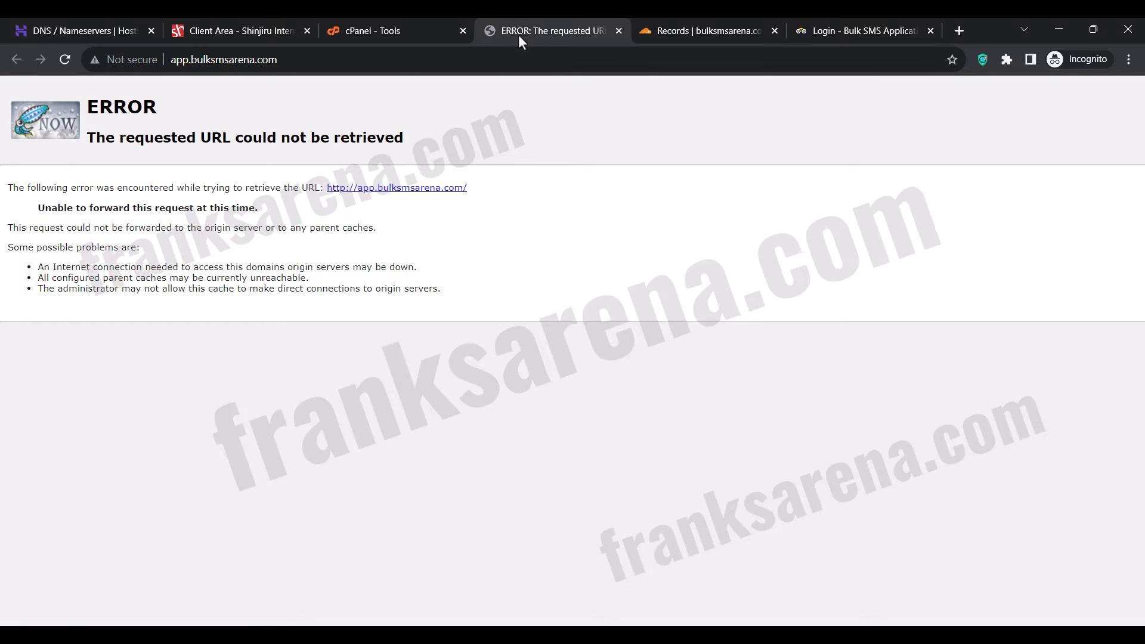
pyautogui.click(817, 33)
pyautogui.click(568, 23)
pyautogui.moveTo(569, 24); pyautogui.dragTo(675, 27)
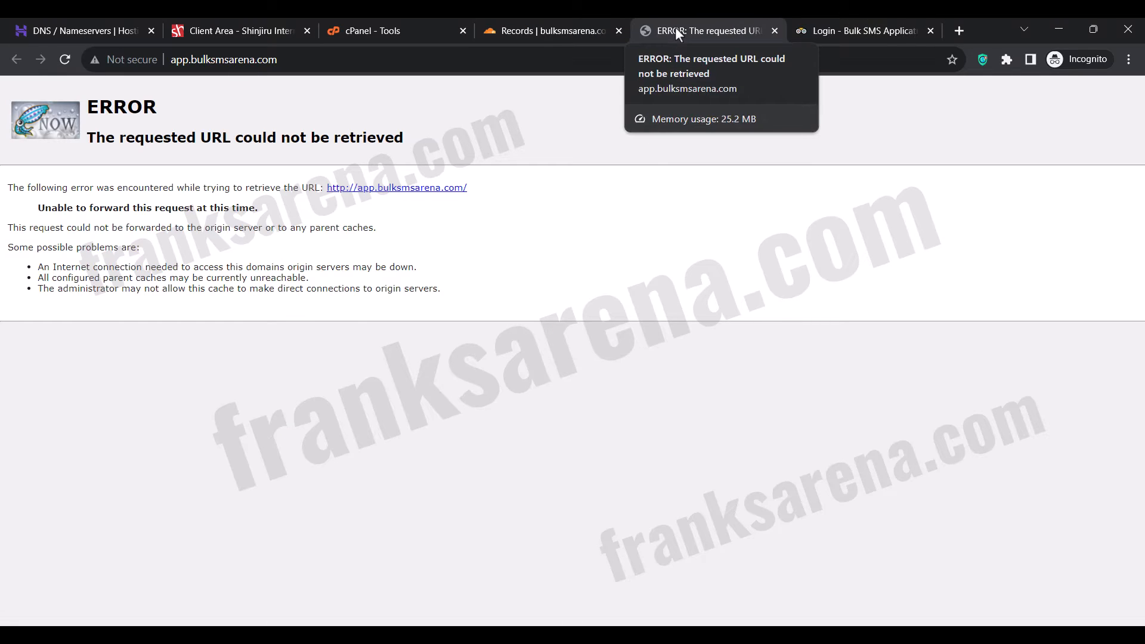
pyautogui.click(831, 35)
pyautogui.click(673, 33)
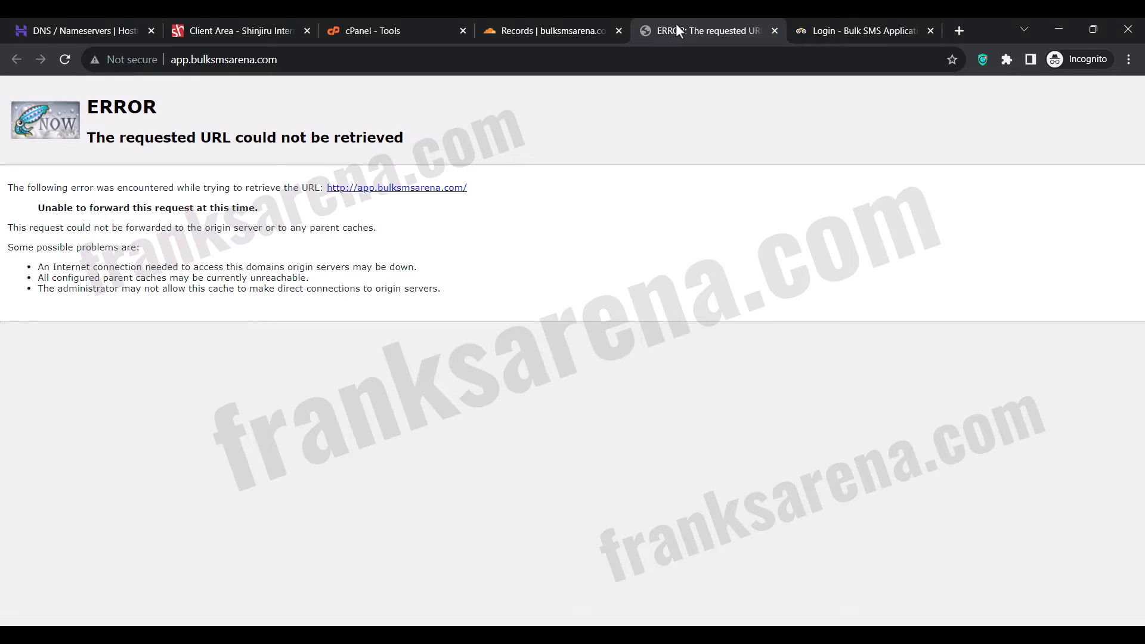
# Switch to cPanel, search its tools for ssl and open SSL/TLS Status.
pyautogui.click(363, 24)
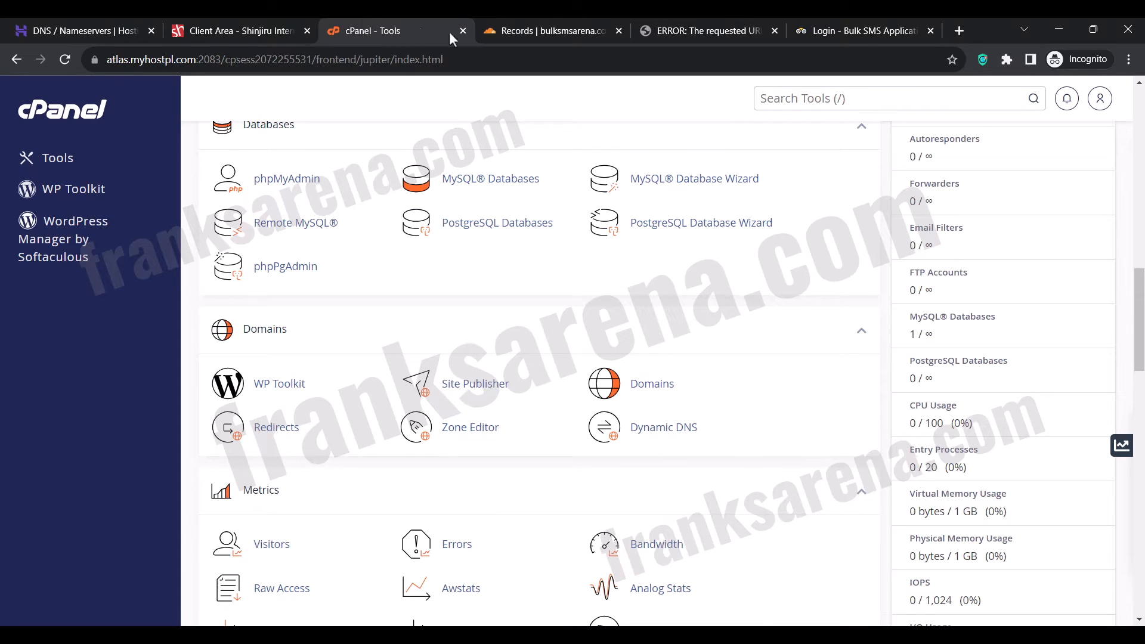
pyautogui.click(787, 110)
pyautogui.write('ssl')
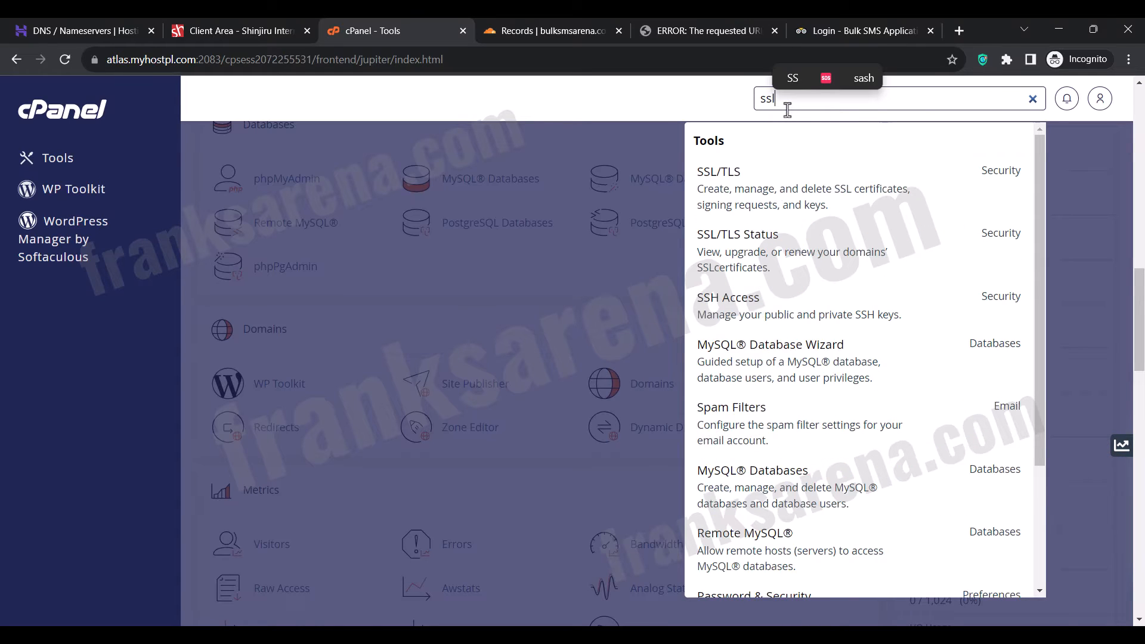
pyautogui.click(783, 255)
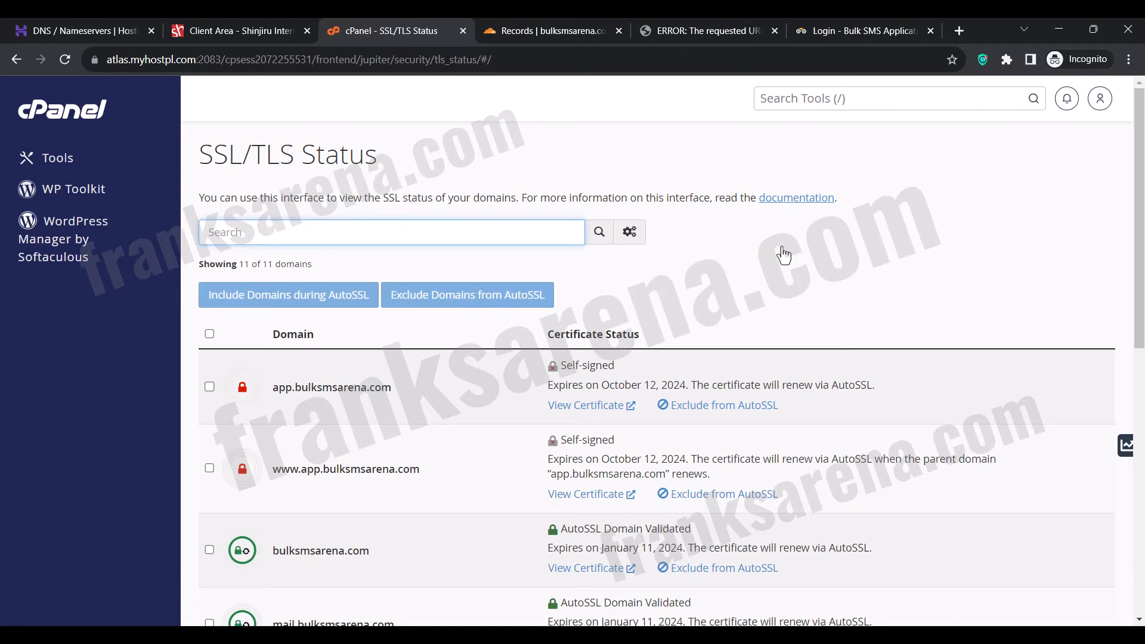
# Select all domains in the certificate status list and run AutoSSL.
pyautogui.scroll(-2, 783, 255)
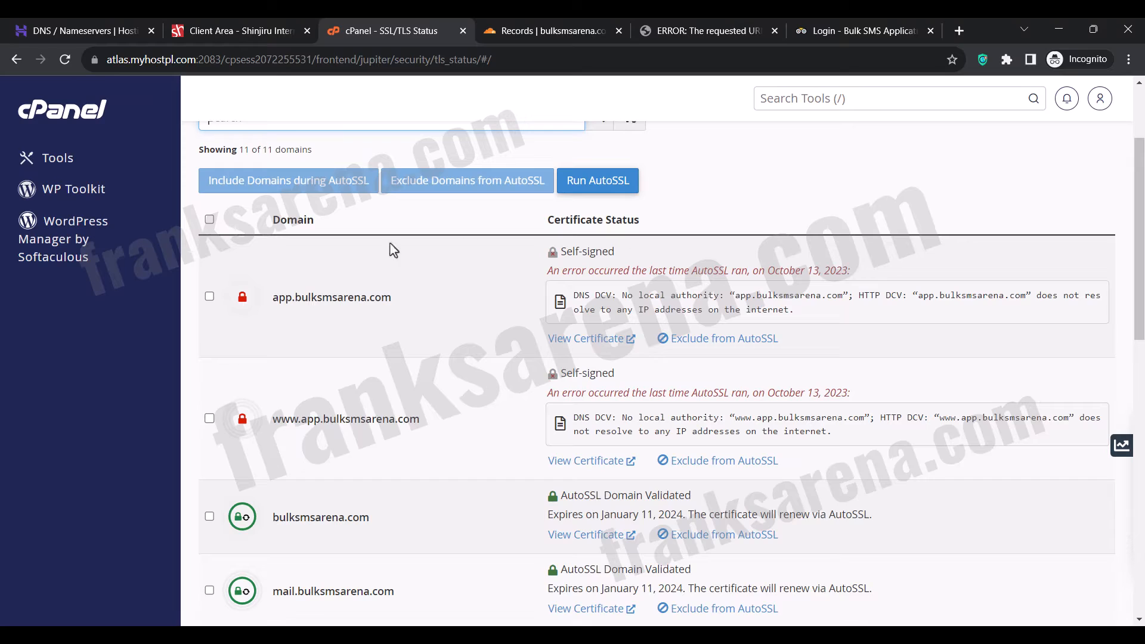
pyautogui.click(209, 219)
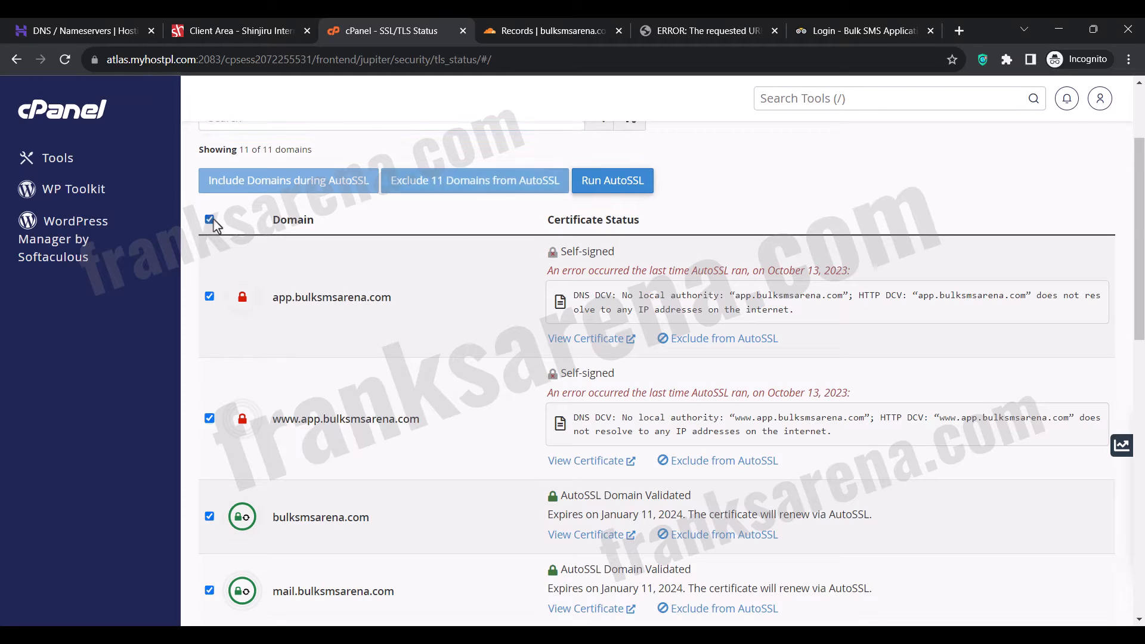
pyautogui.click(608, 186)
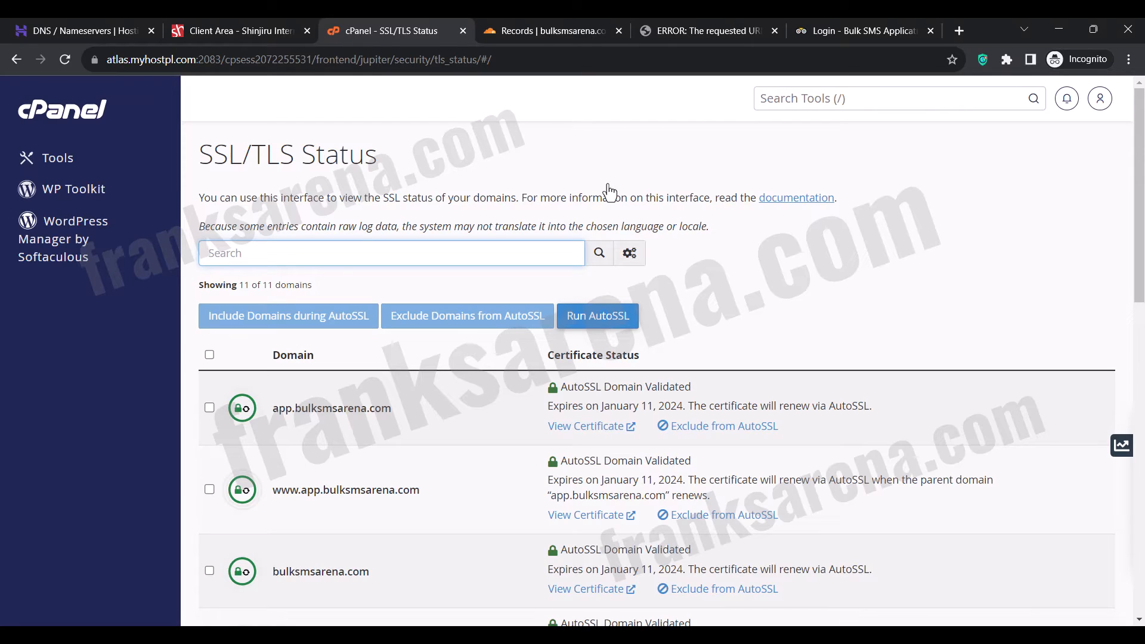
# Reload app.bulksmsarena.com to check that it loads, and close the bulksmsarena.com login page.
pyautogui.click(691, 36)
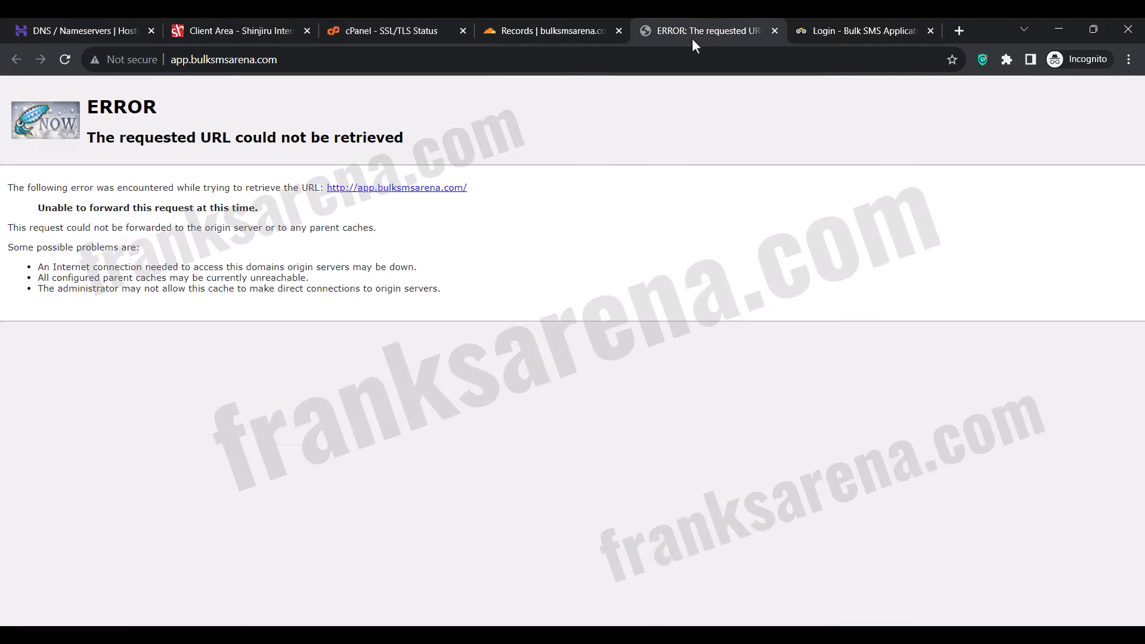
pyautogui.click(66, 60)
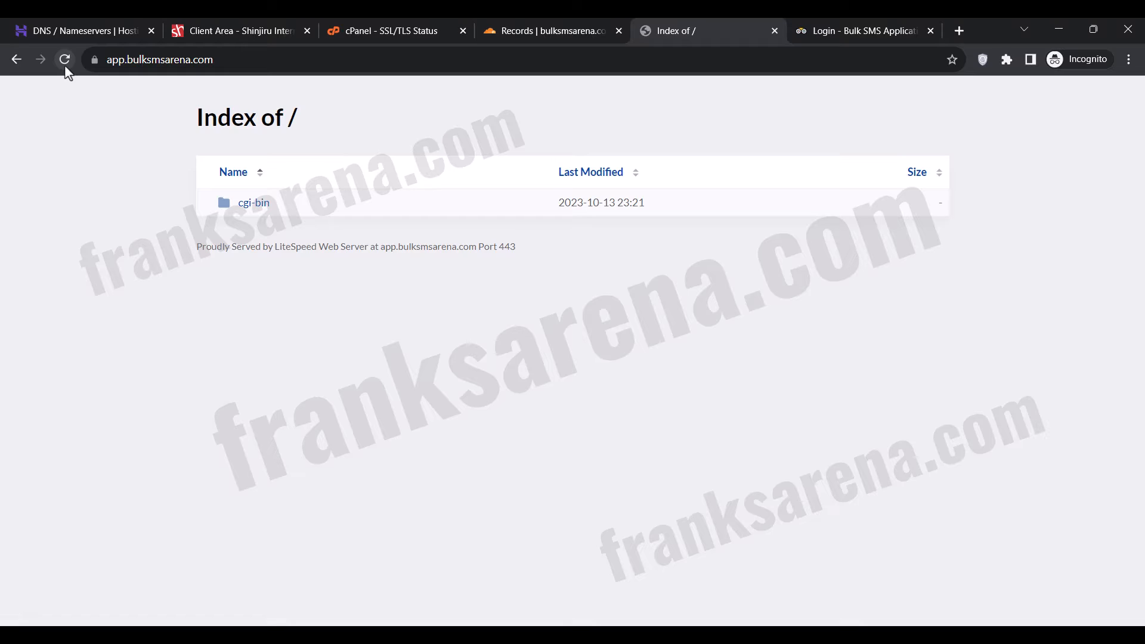
pyautogui.click(876, 21)
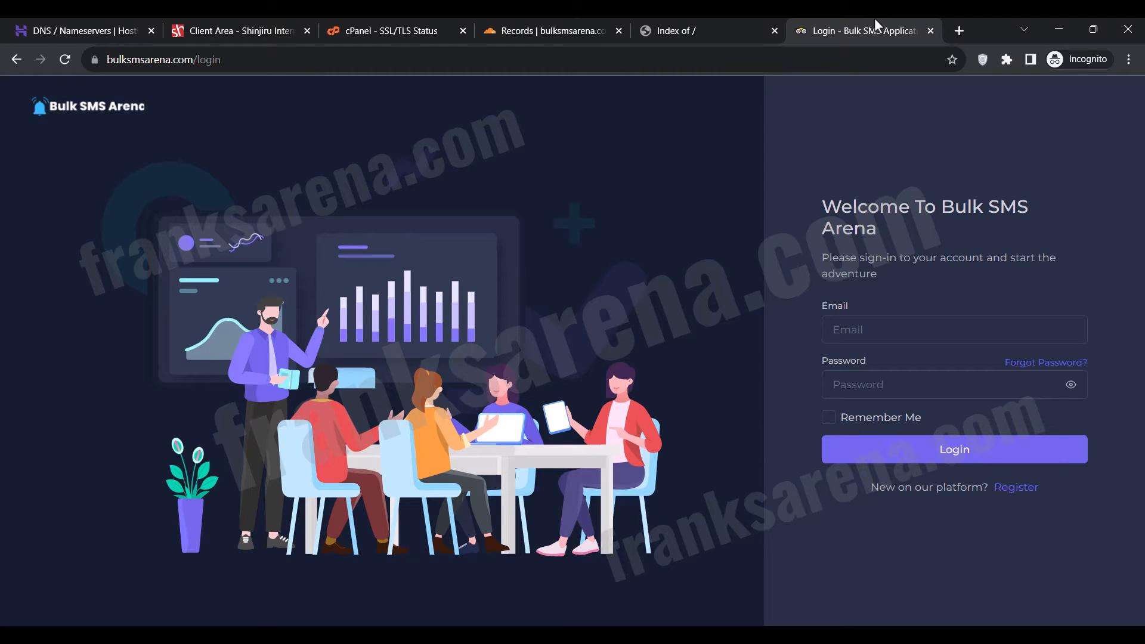
pyautogui.click(927, 33)
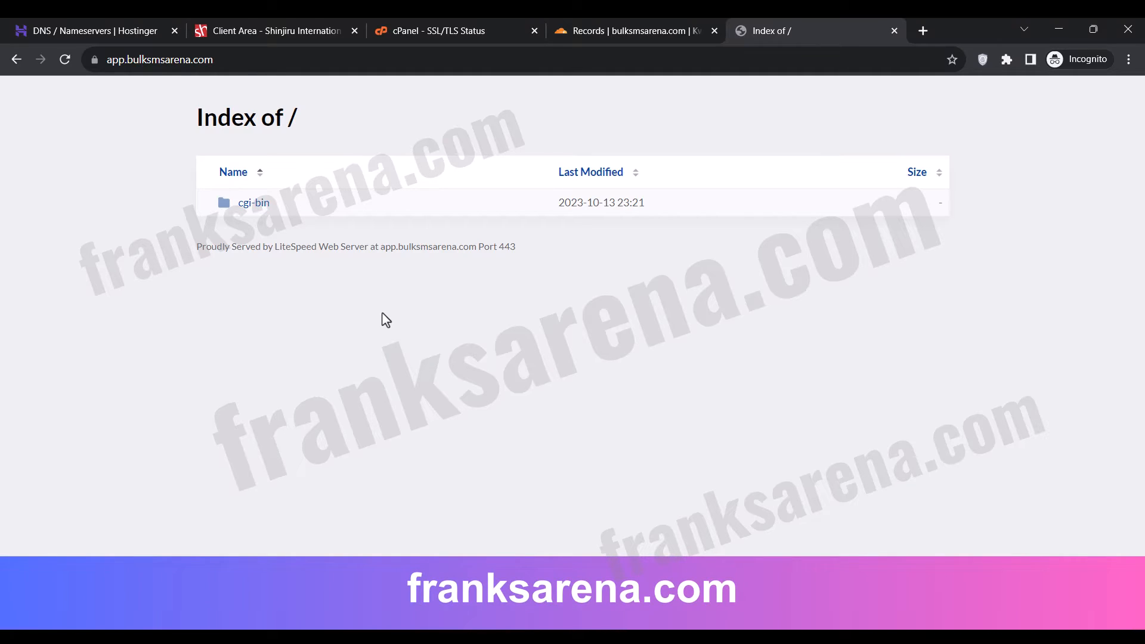
# Open franksarena.com in a new browser tab.
pyautogui.click(922, 27)
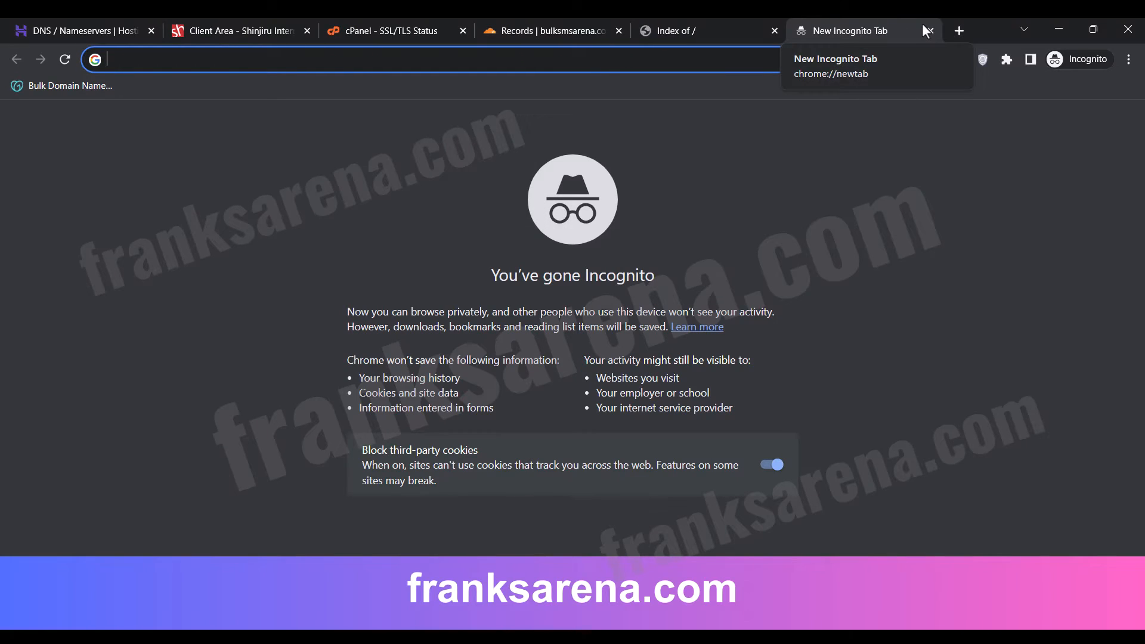
pyautogui.write('franksarena.com')
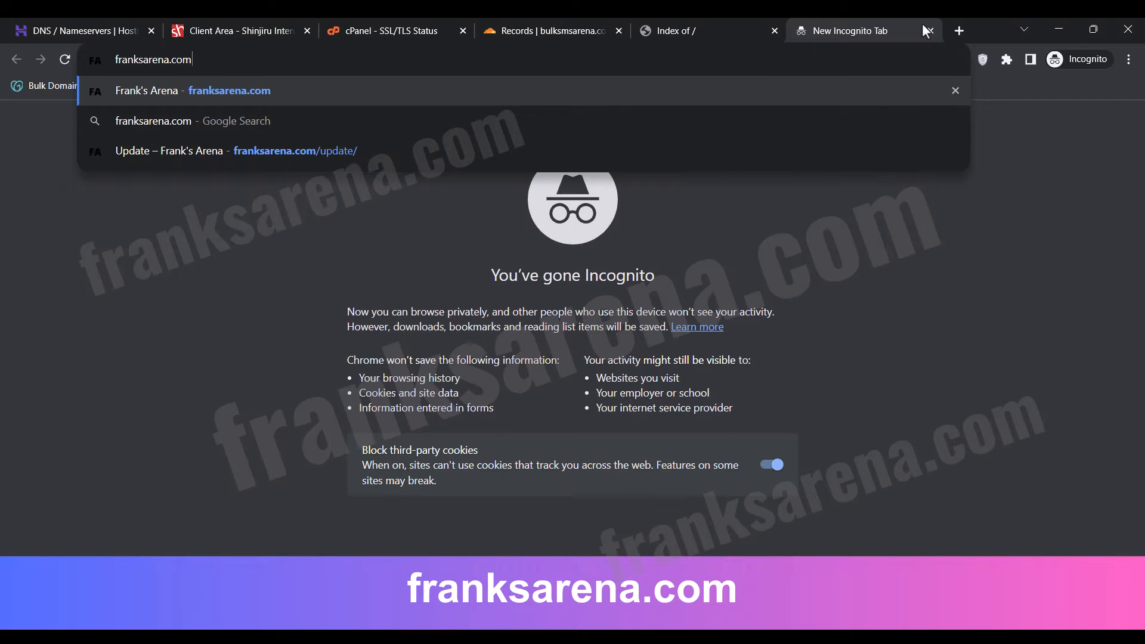
pyautogui.press('Return')
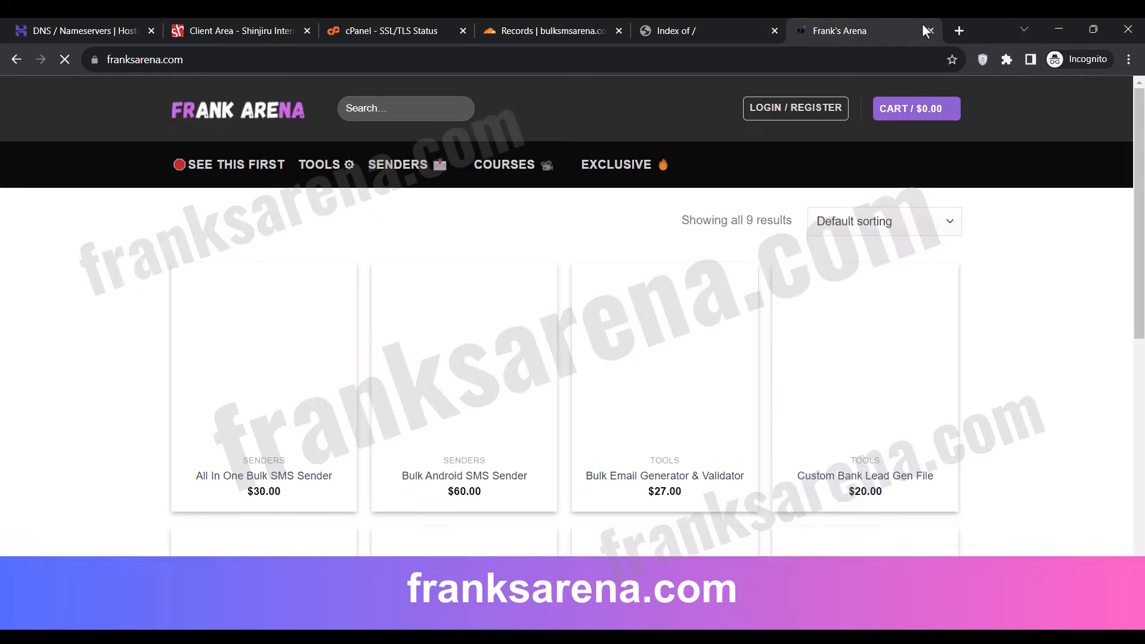
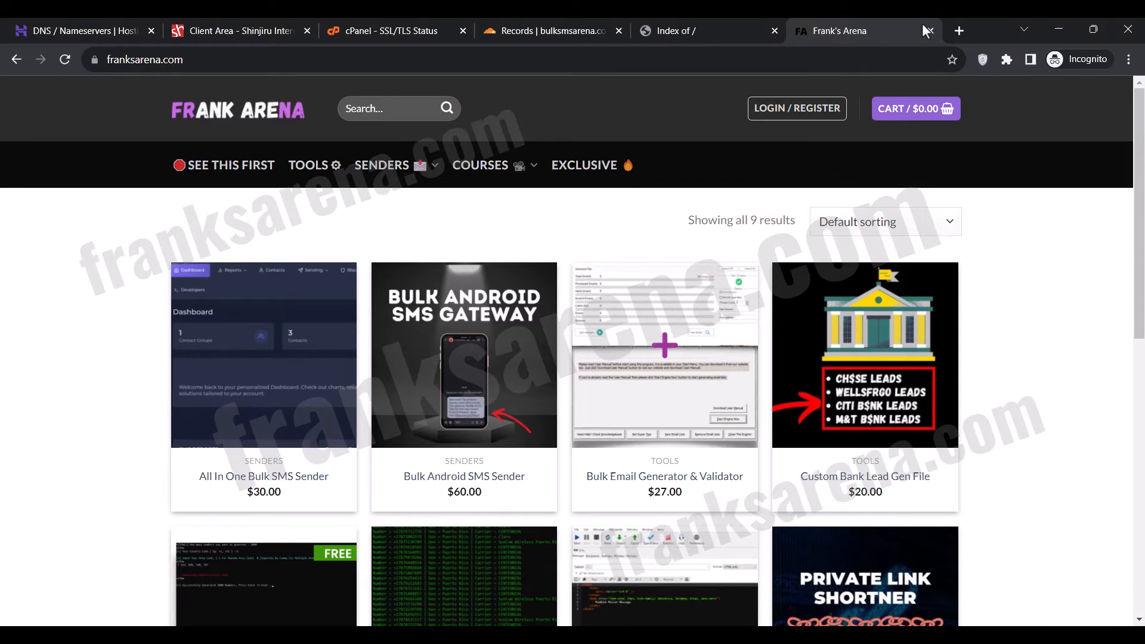
# Open the Bulk Android SMS Sender product and add one to the cart.
pyautogui.click(452, 346)
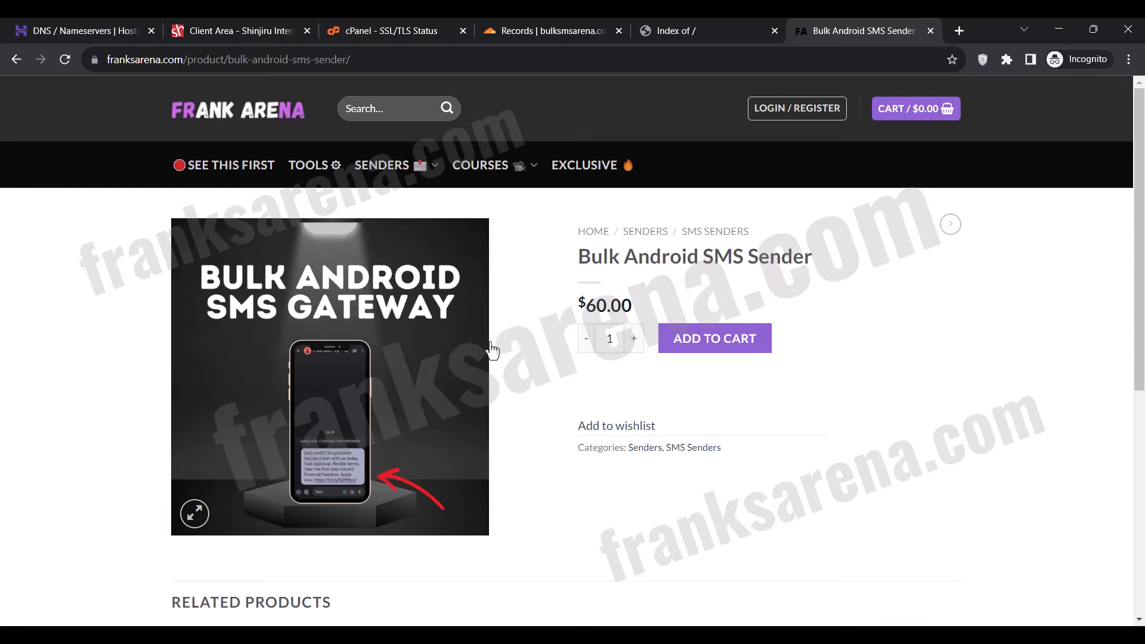
pyautogui.click(716, 338)
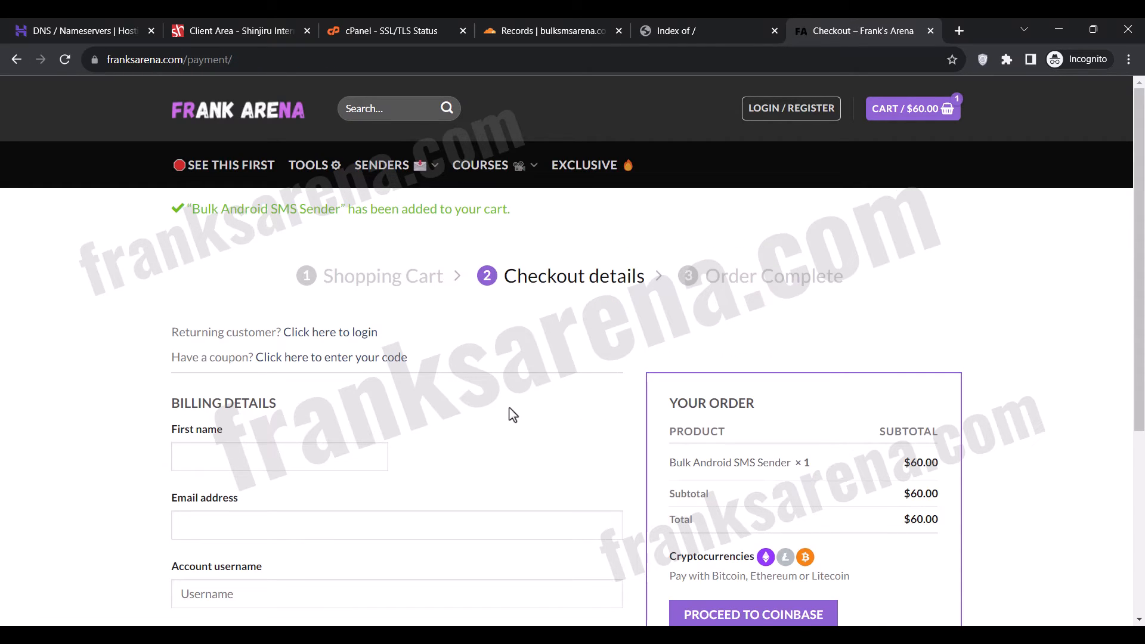
# Fill in the billing first name, e-mail address, account username and account password, and proceed to Coinbase for payment.
pyautogui.scroll(-2, 513, 415)
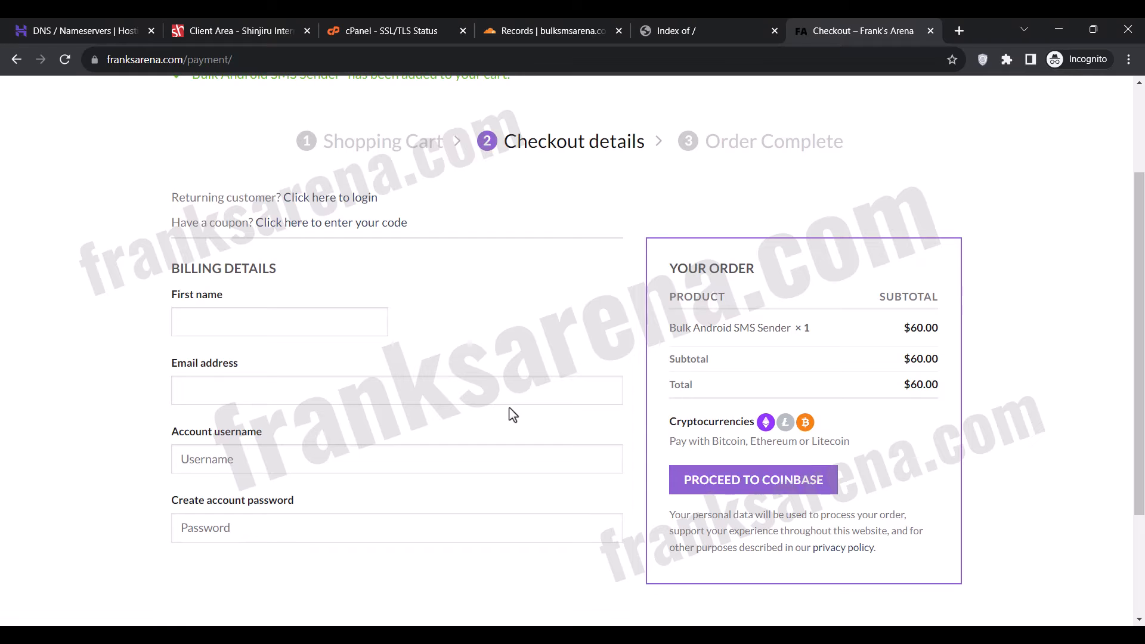
pyautogui.click(276, 324)
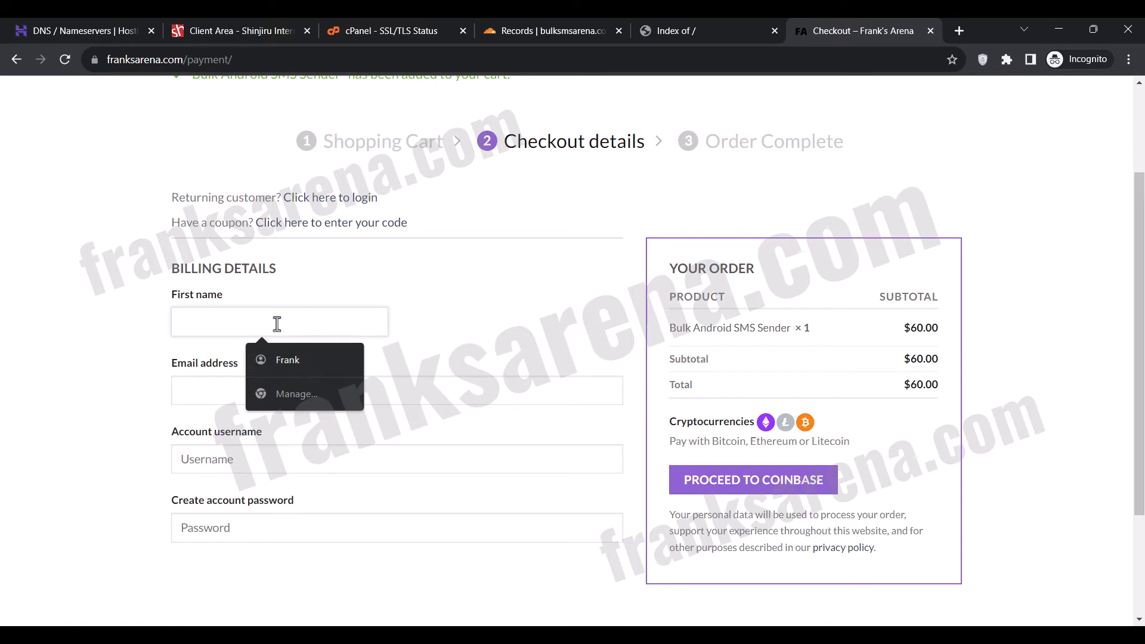
pyautogui.write('Frankmoss')
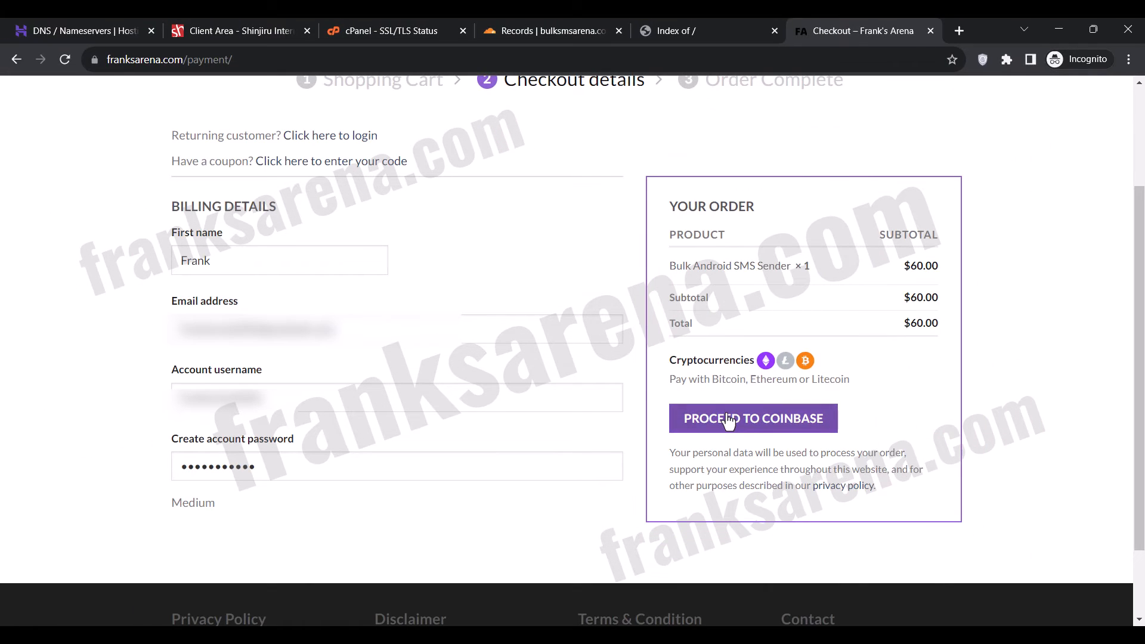
pyautogui.click(728, 420)
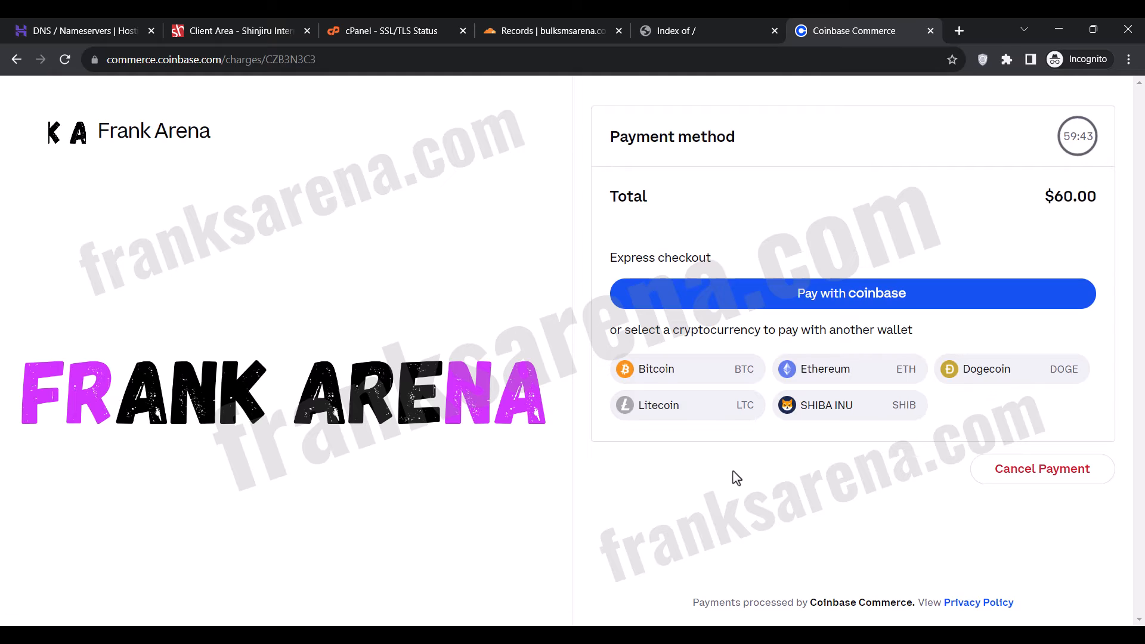
# Pay for the order with Litecoin and continue from the payment confirmation.
pyautogui.click(695, 411)
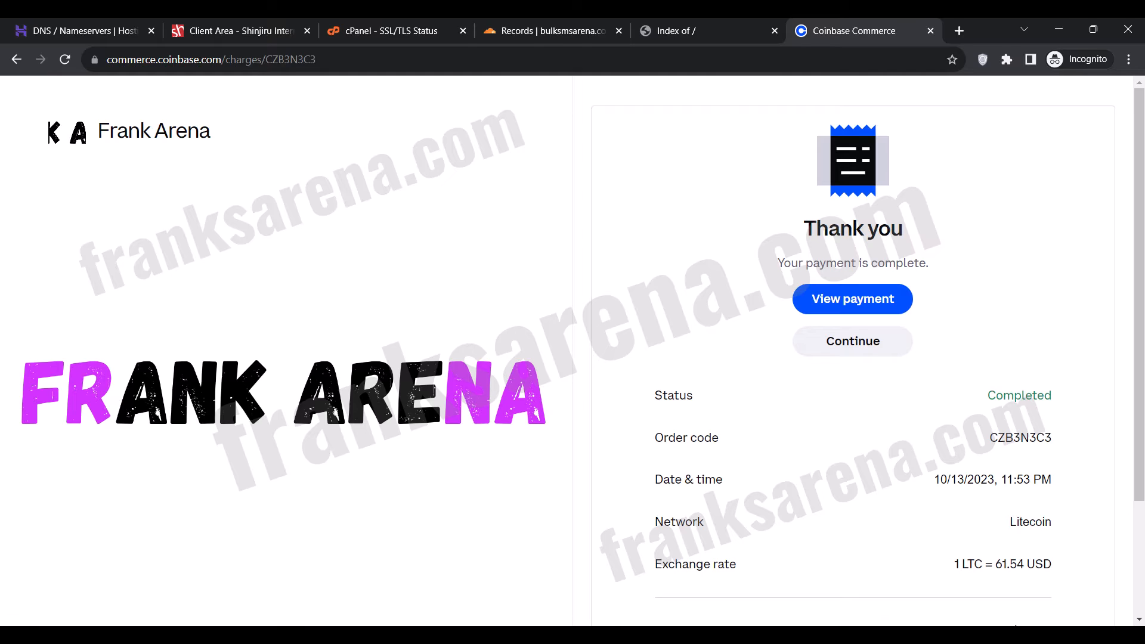
pyautogui.click(850, 346)
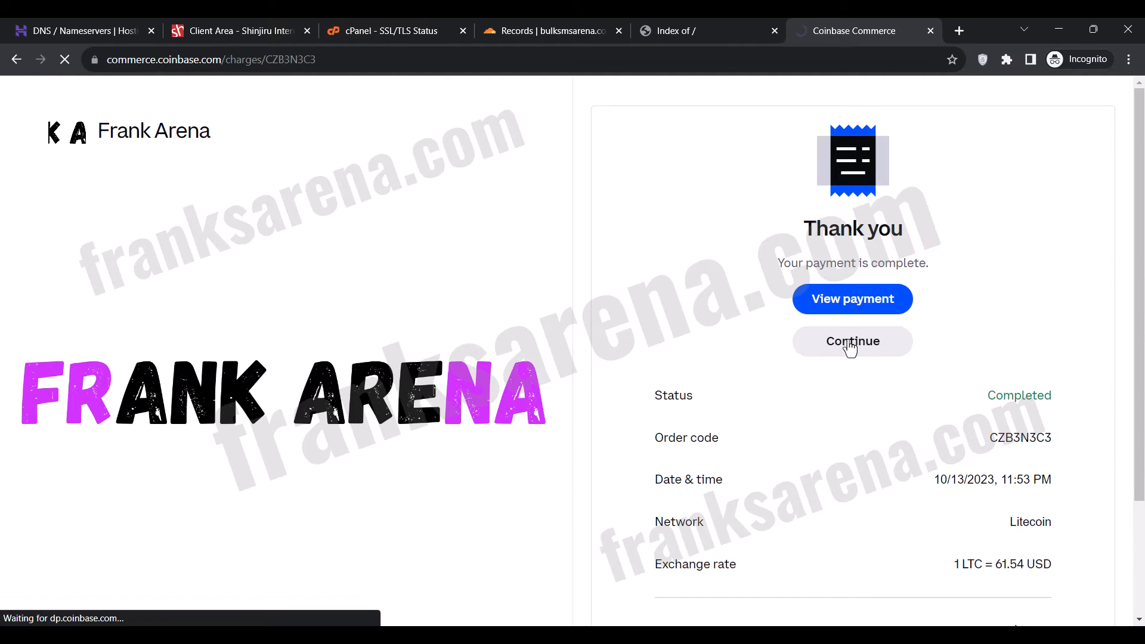
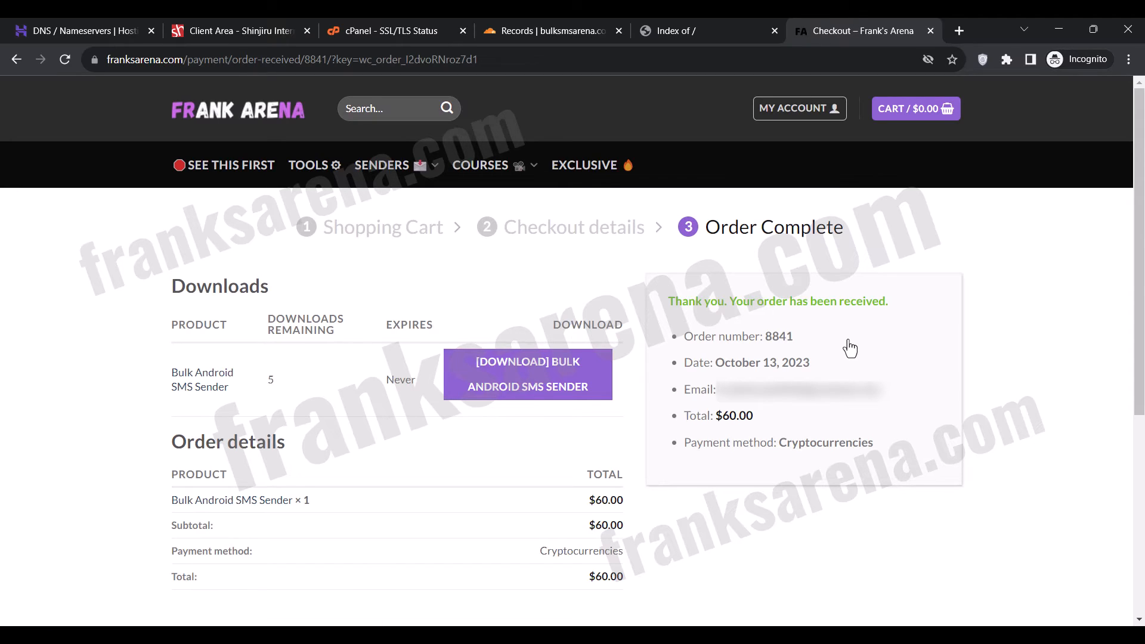
# Download the purchased Bulk Android SMS Sender archive to the Downloads folder and extract it there with WinRAR.
pyautogui.click(518, 399)
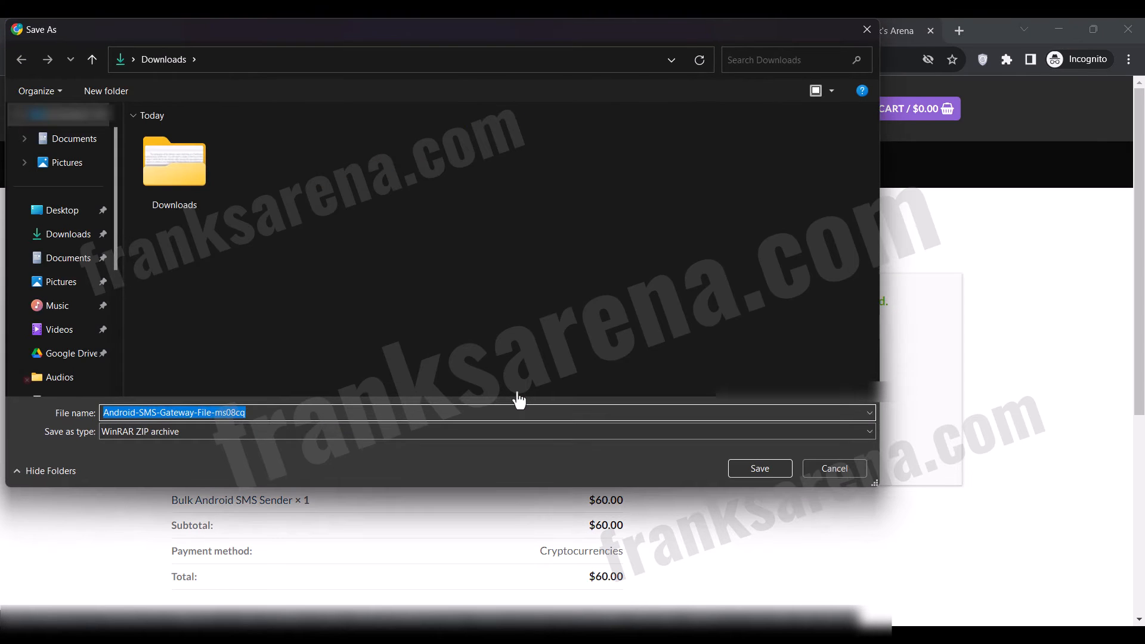
pyautogui.click(775, 470)
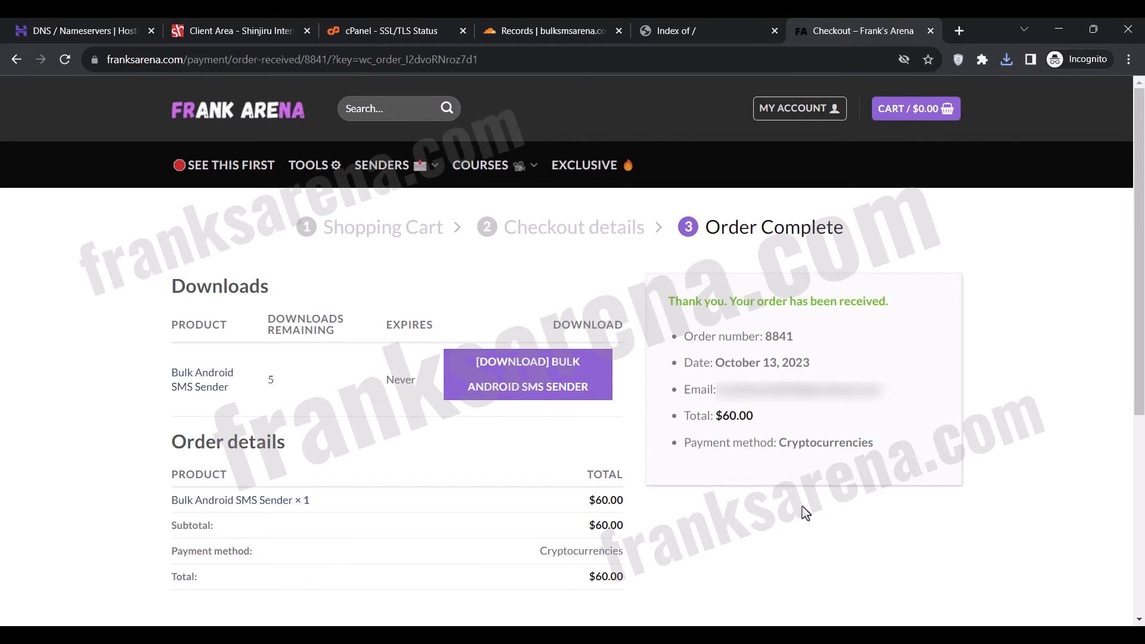
pyautogui.click(621, 635)
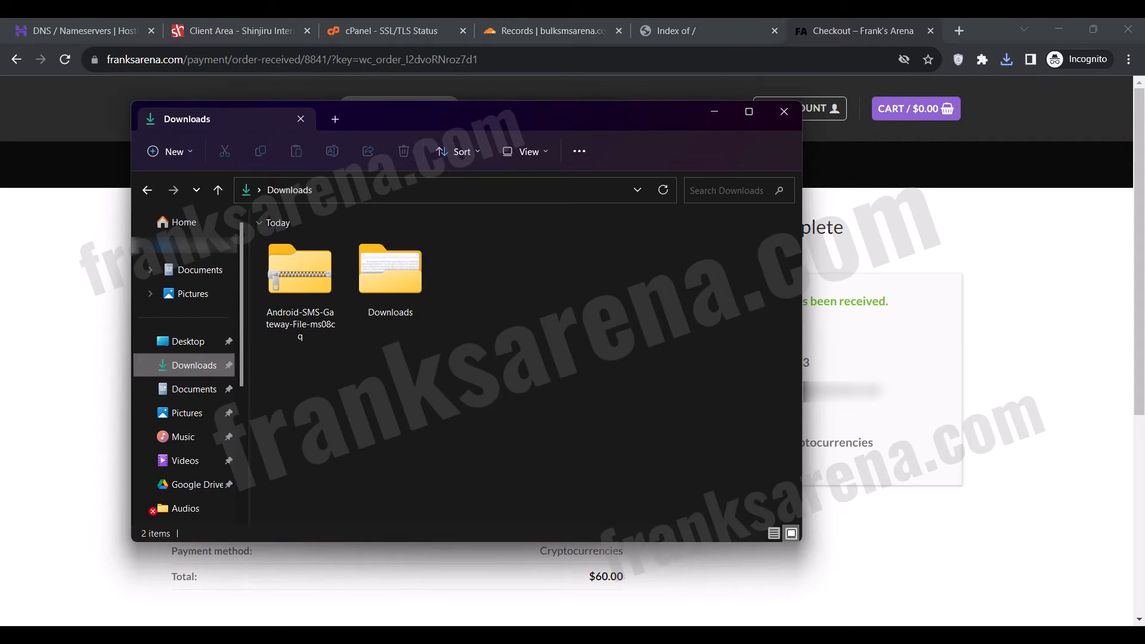
pyautogui.click(306, 295)
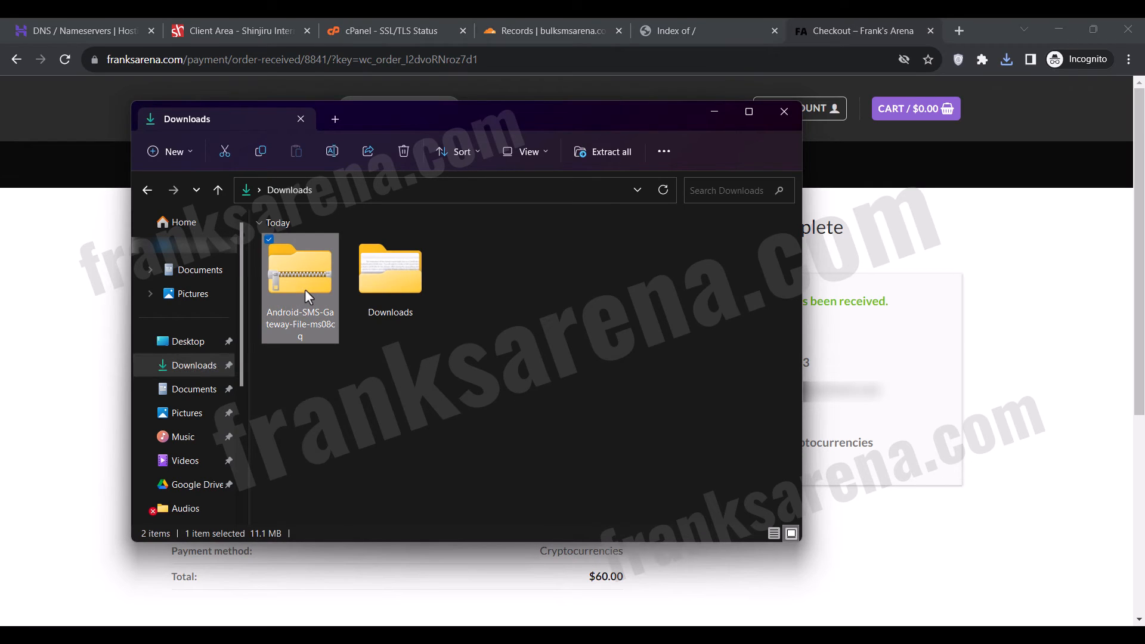
pyautogui.rightClick(305, 288)
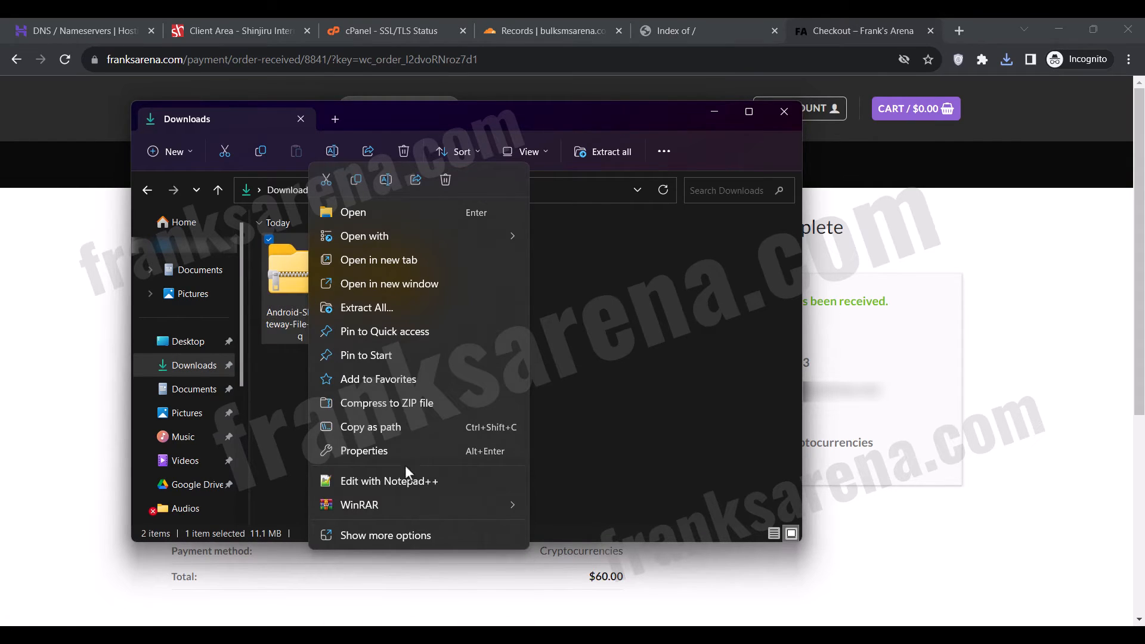
pyautogui.moveTo(465, 514)
pyautogui.click(588, 579)
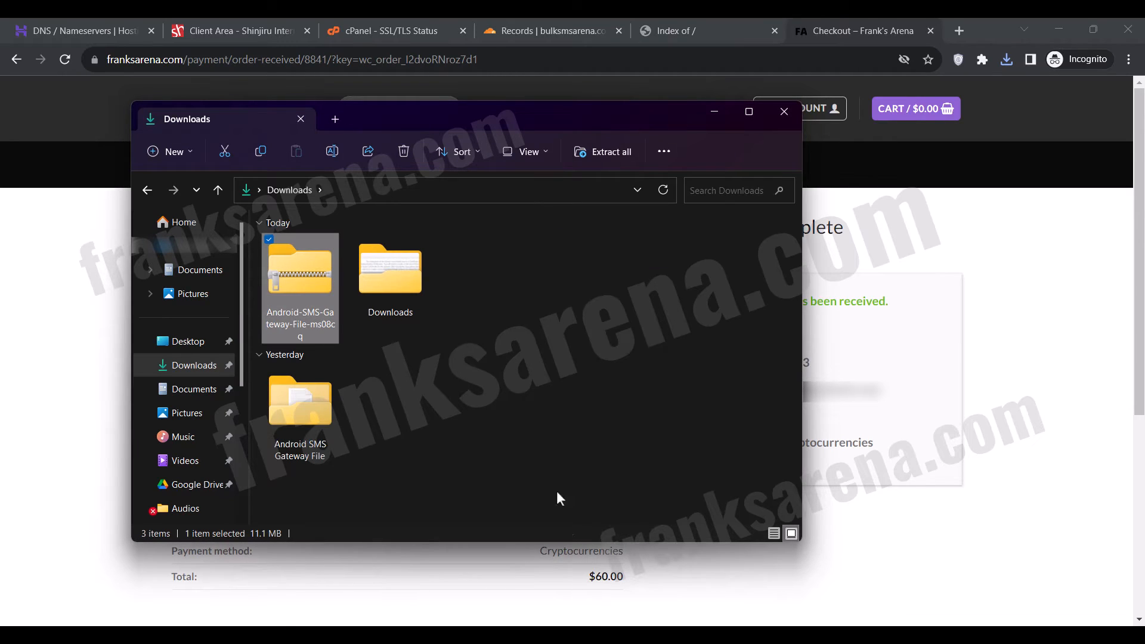
pyautogui.click(462, 378)
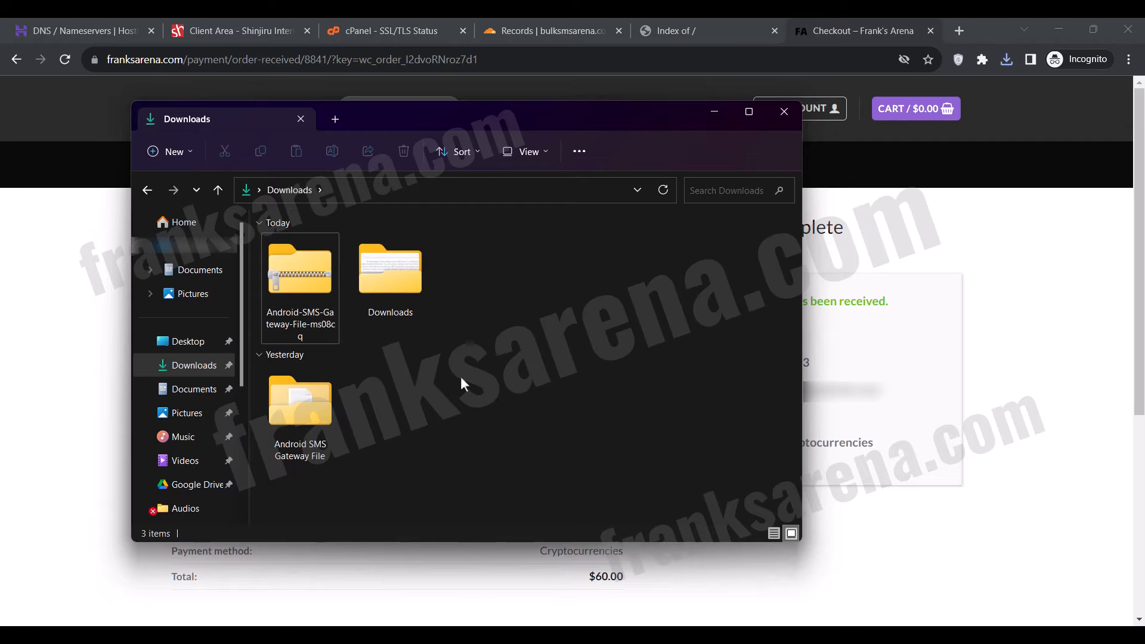
pyautogui.click(973, 276)
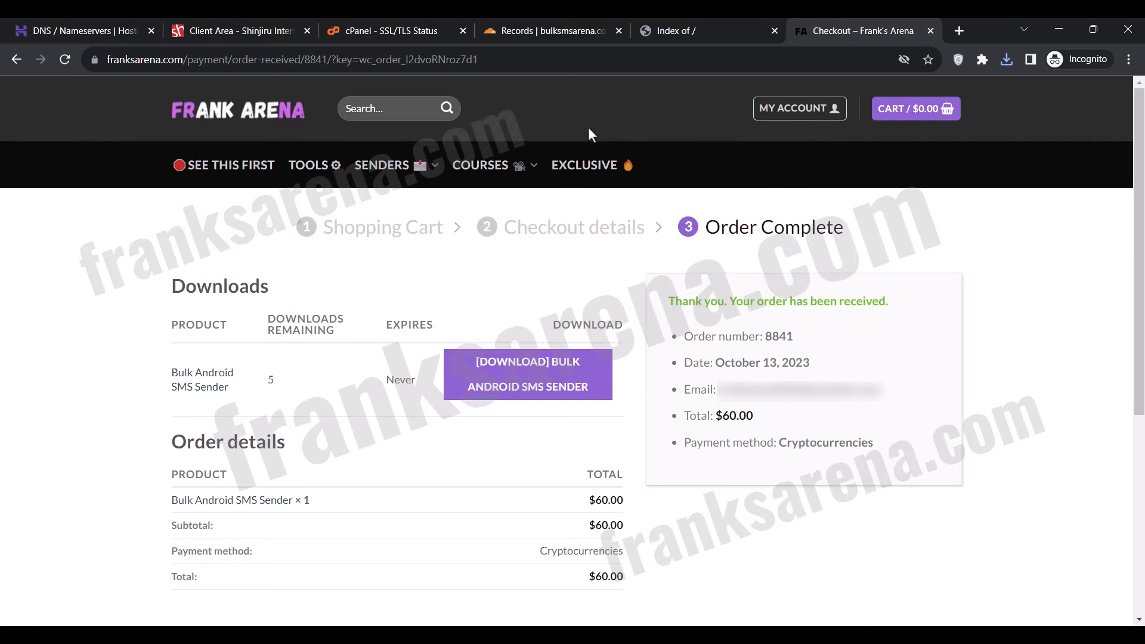
# Open File Manager from the cPanel tools and enter the app.bulksmsarena.com folder.
pyautogui.click(409, 34)
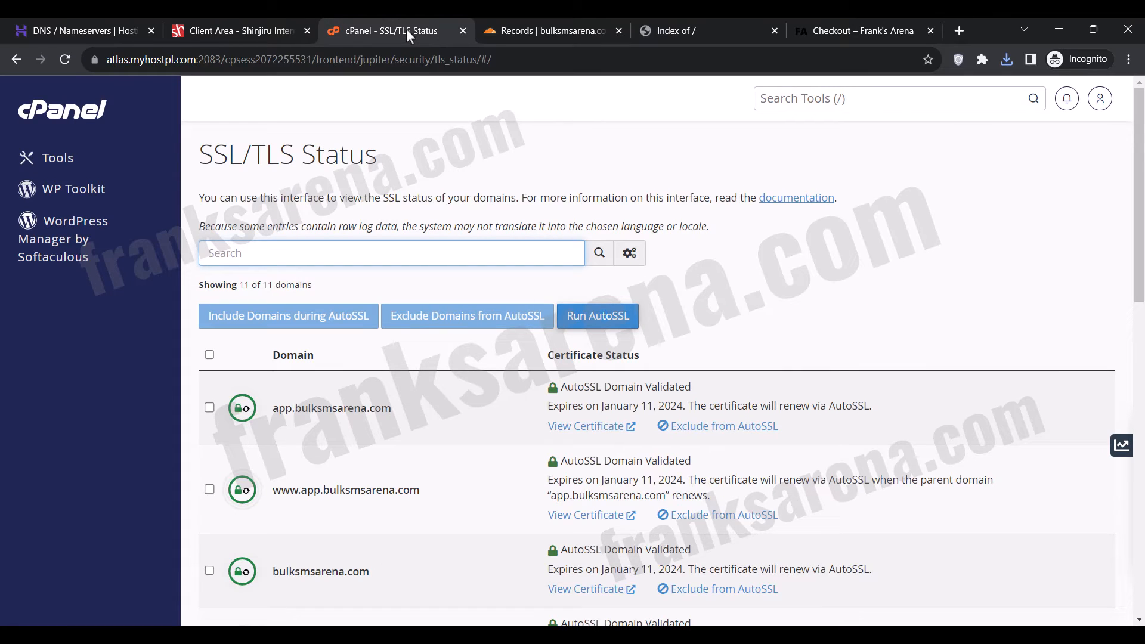
pyautogui.click(24, 120)
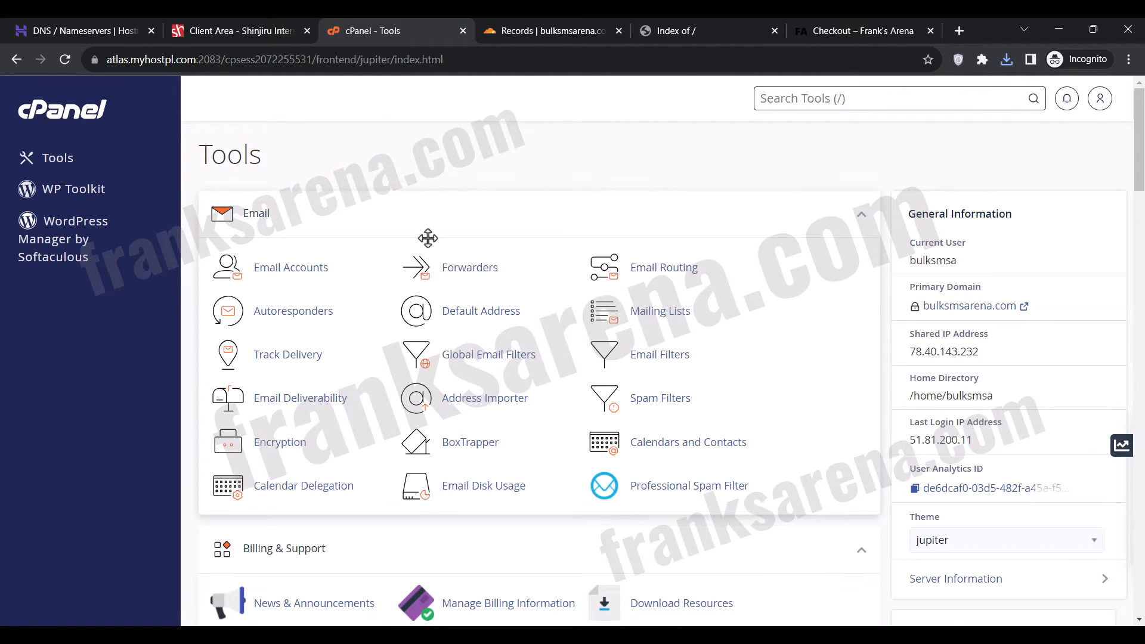
pyautogui.scroll(-9, 427, 236)
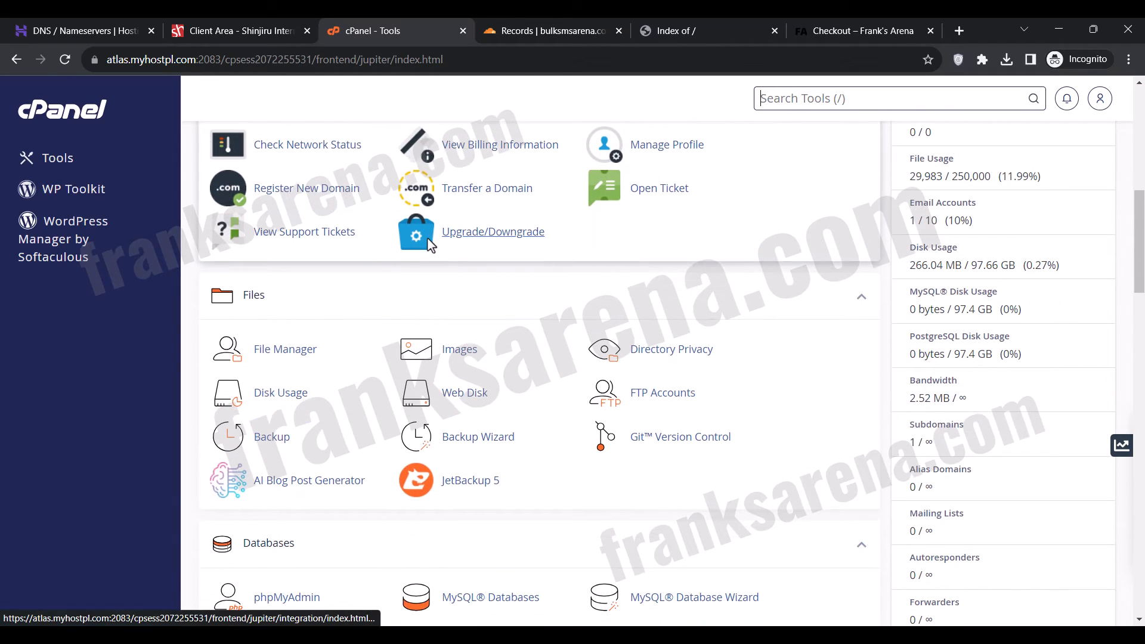
pyautogui.click(288, 348)
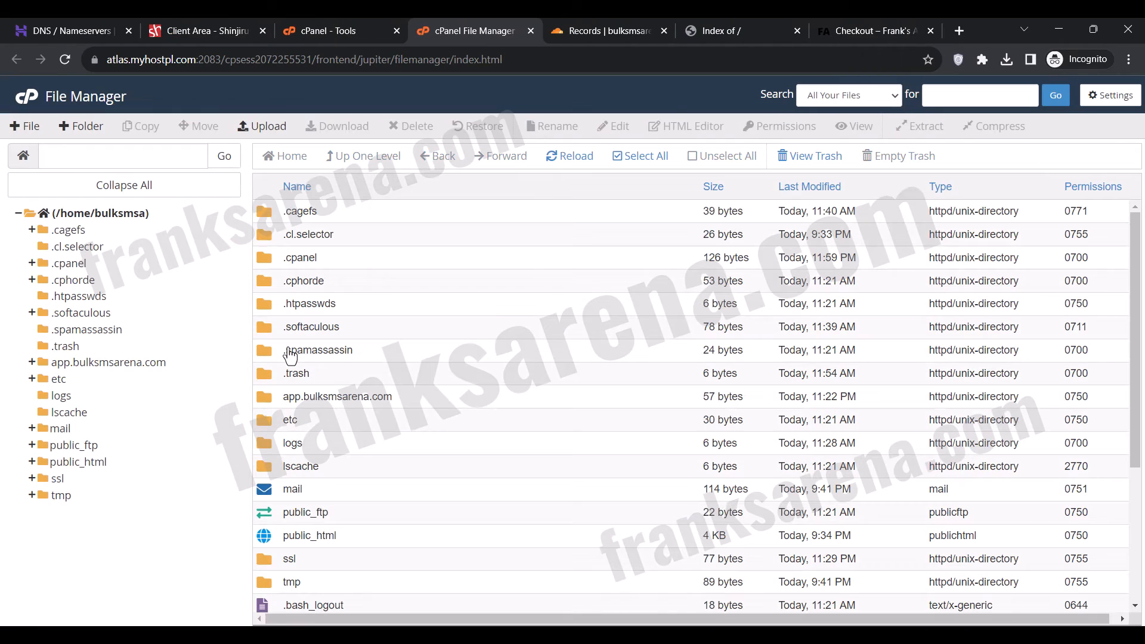
pyautogui.scroll(-2, 483, 293)
pyautogui.click(409, 401)
pyautogui.doubleClick(411, 400)
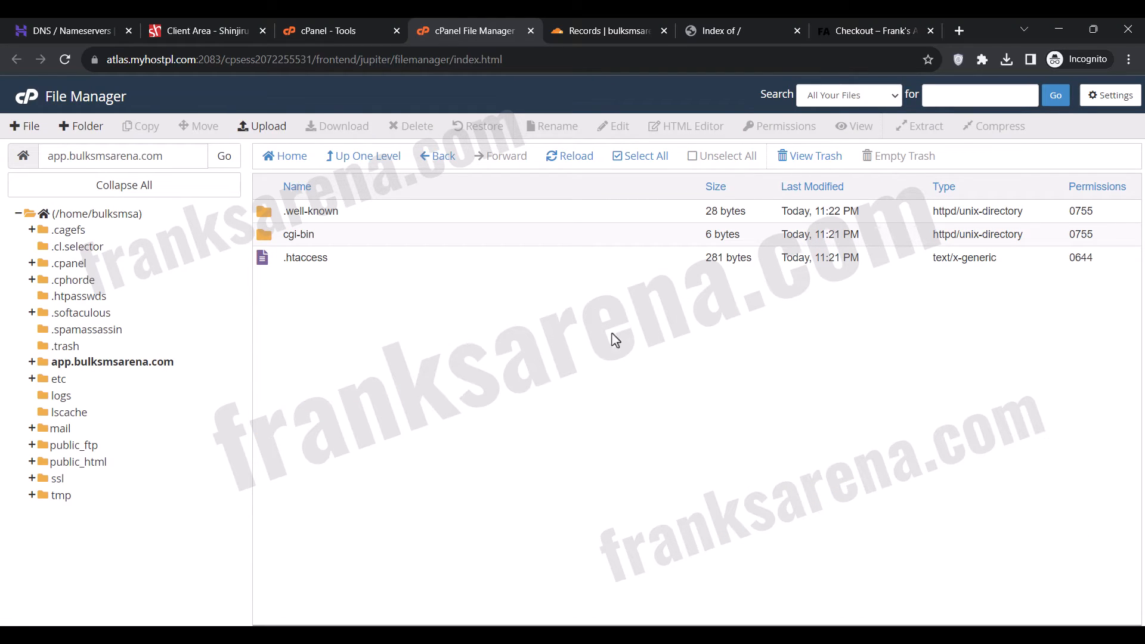
# Save the preferences with hidden files shown, and permanently delete .well-known, cgi-bin and .htaccess from the app.bulksmsarena.com folder, skipping the trash.
pyautogui.click(1099, 100)
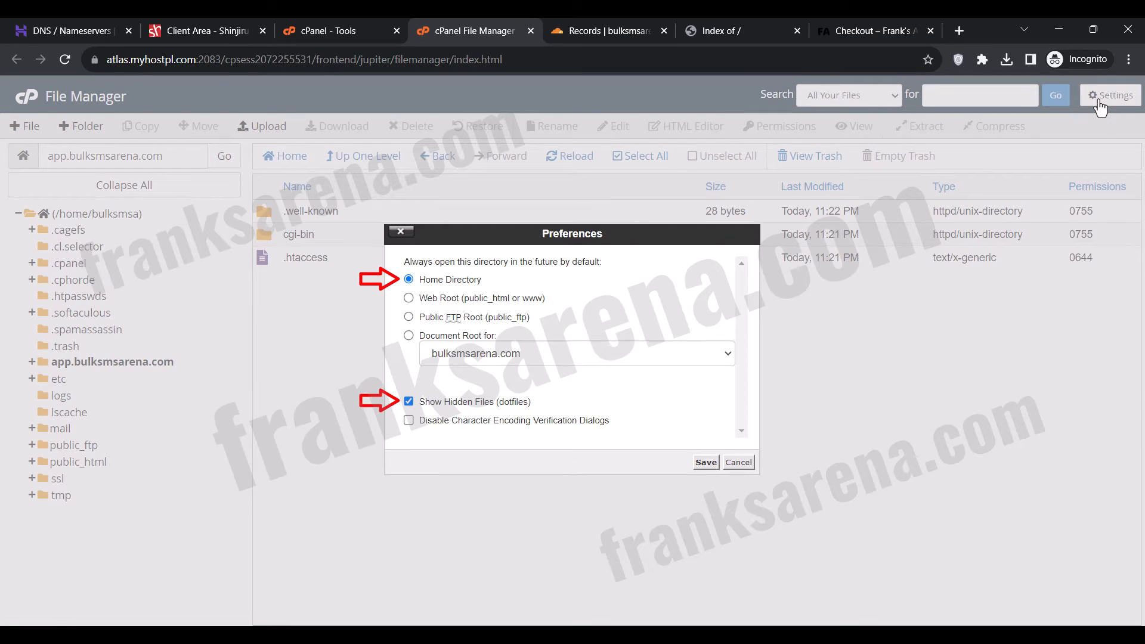
pyautogui.click(706, 463)
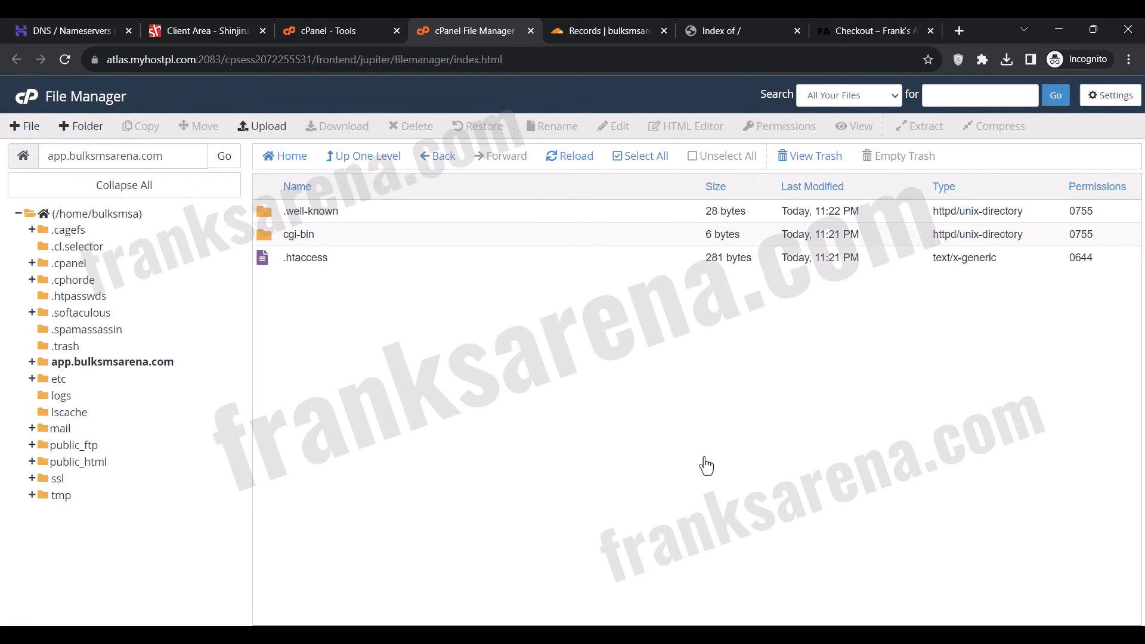
pyautogui.click(640, 156)
pyautogui.click(409, 126)
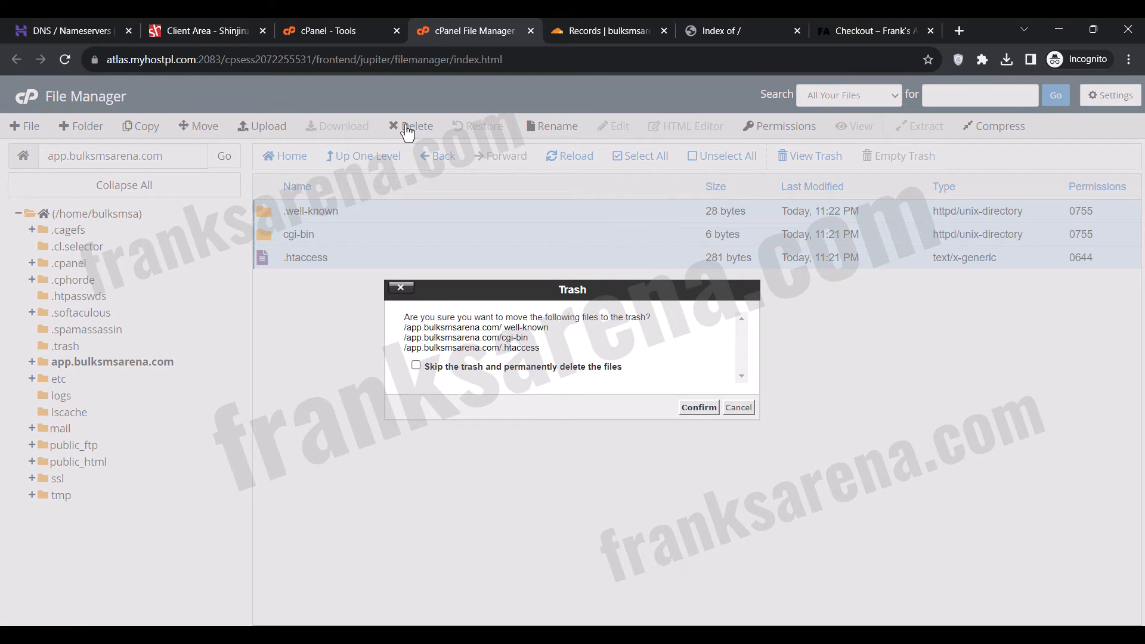
pyautogui.click(449, 367)
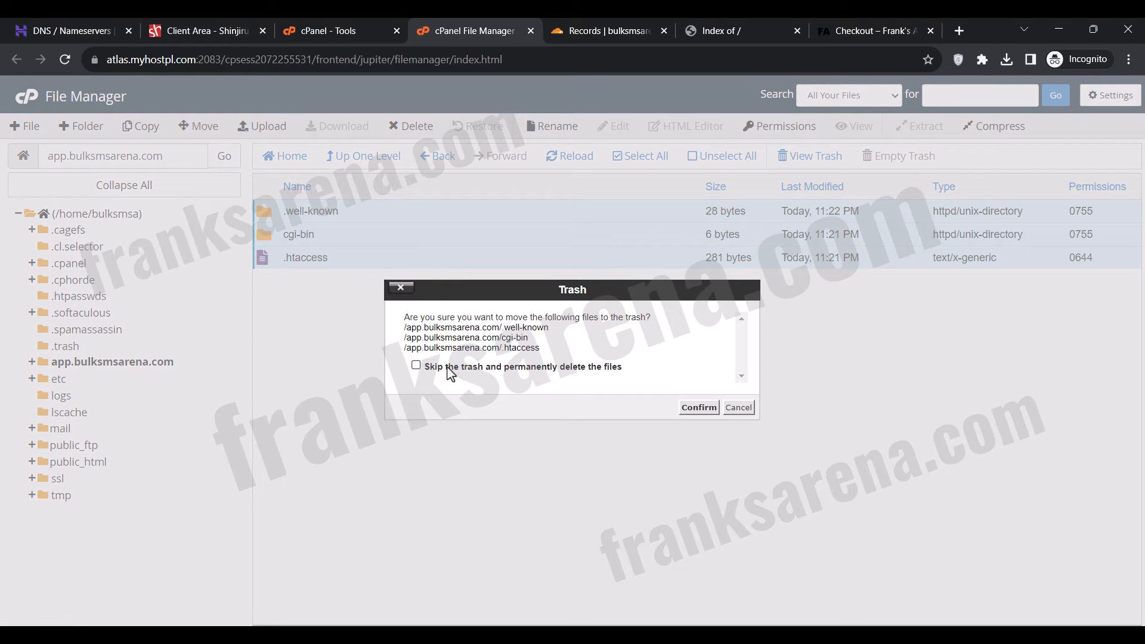
pyautogui.click(691, 408)
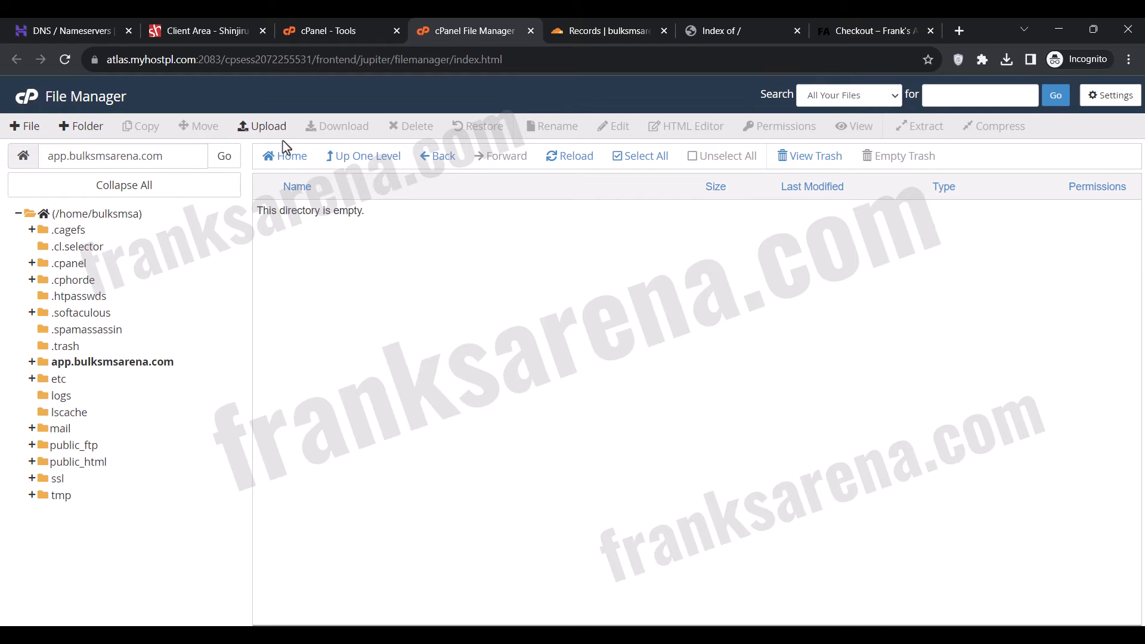
# Upload Installation file.zip from the Android SMS Gateway File folder to app.bulksmsarena.com and refresh the folder listing.
pyautogui.click(260, 127)
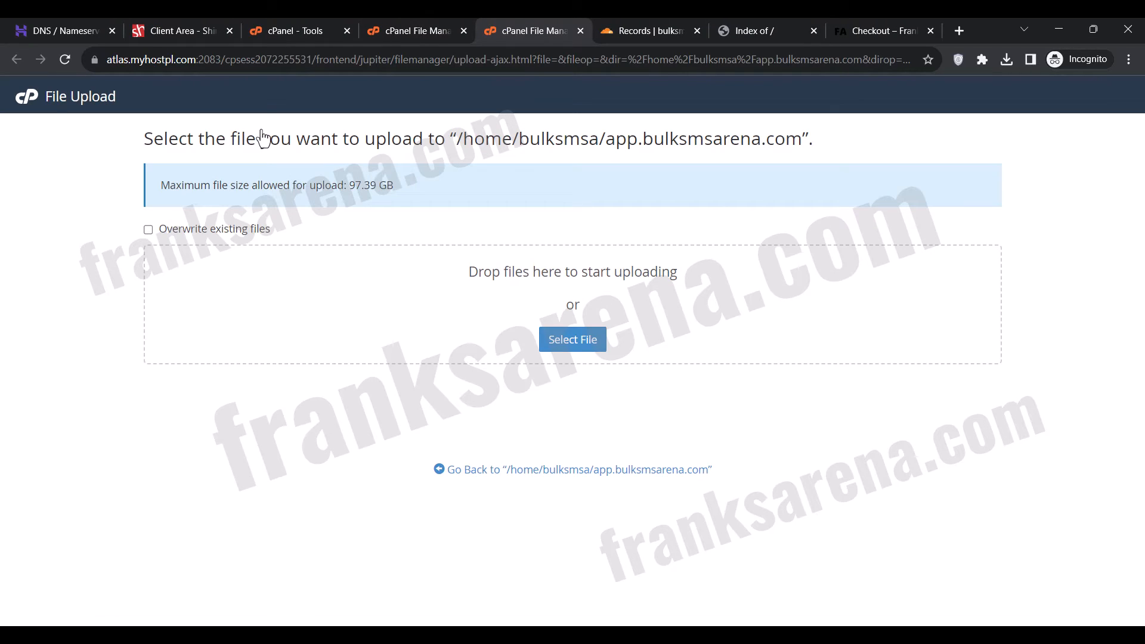
pyautogui.click(589, 341)
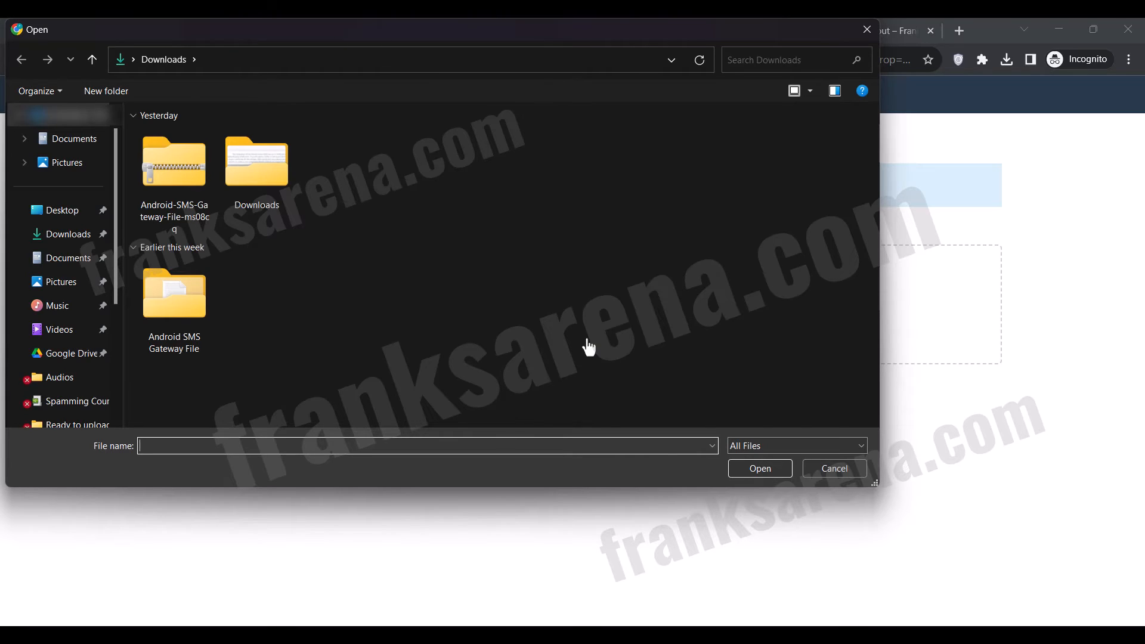
pyautogui.doubleClick(172, 302)
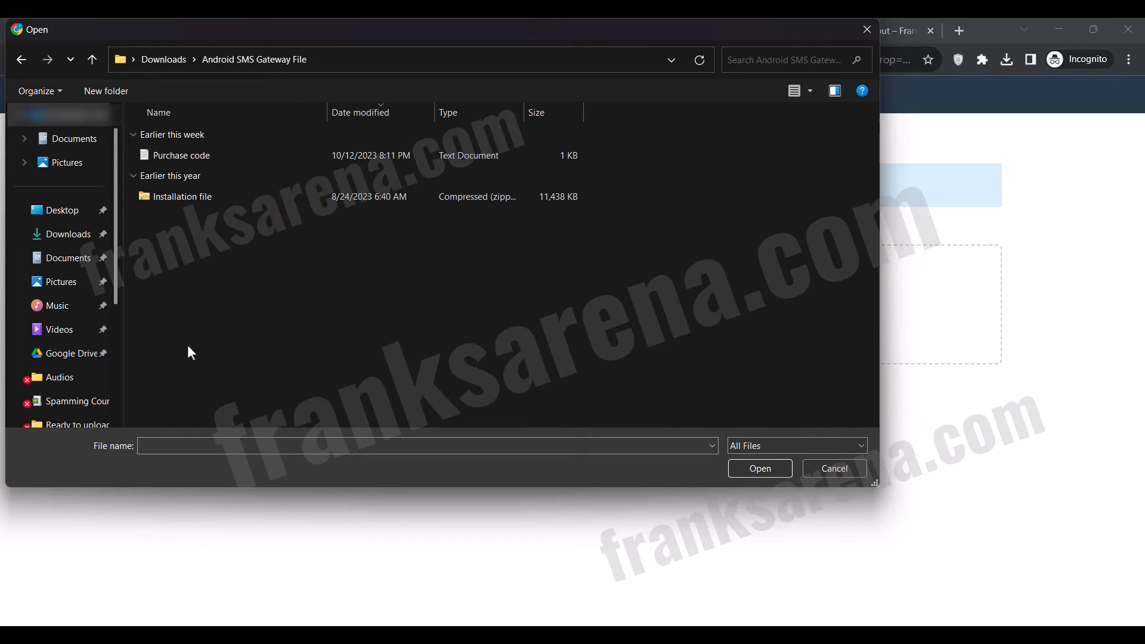
pyautogui.doubleClick(211, 195)
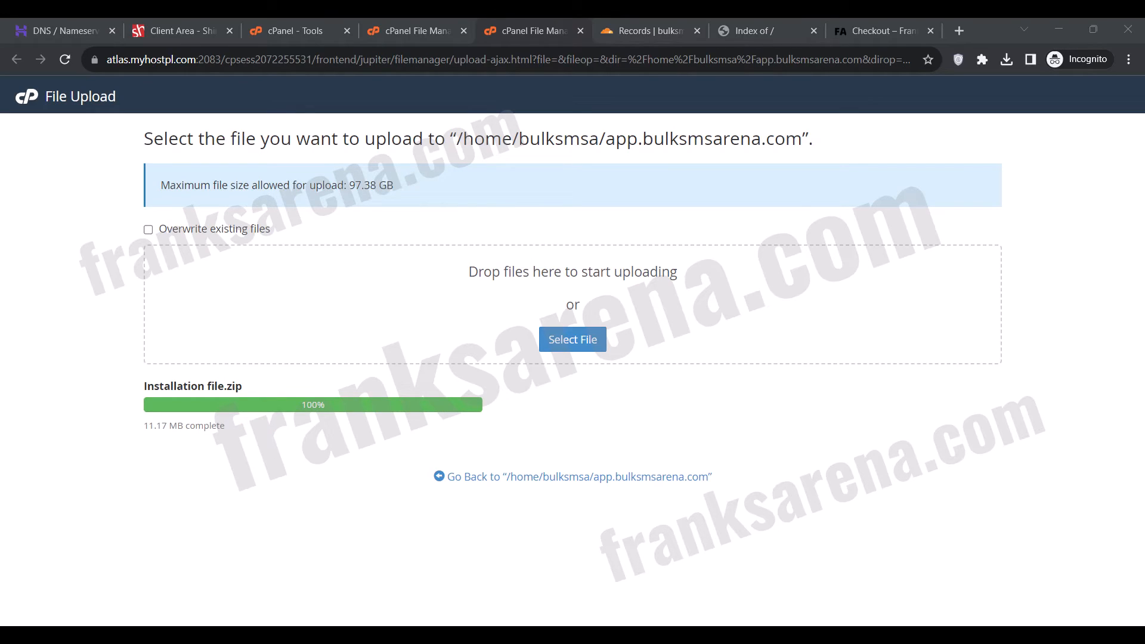
pyautogui.click(538, 28)
pyautogui.click(579, 30)
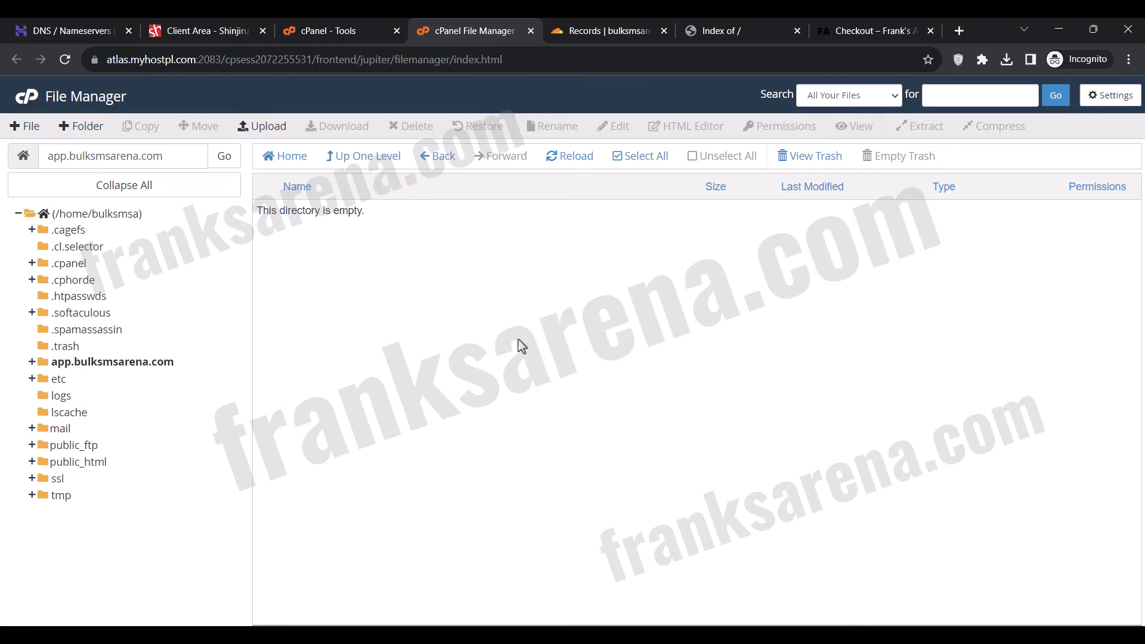
pyautogui.click(560, 161)
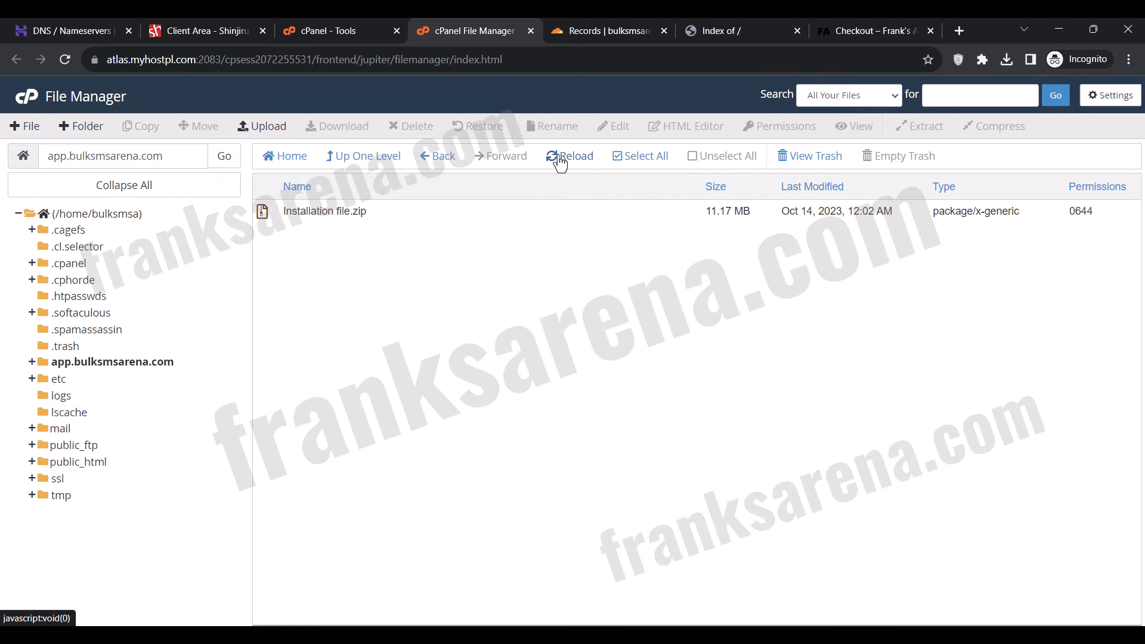
# Extract Installation file.zip into /app.bulksmsarena.com and dismiss the extraction results.
pyautogui.click(378, 219)
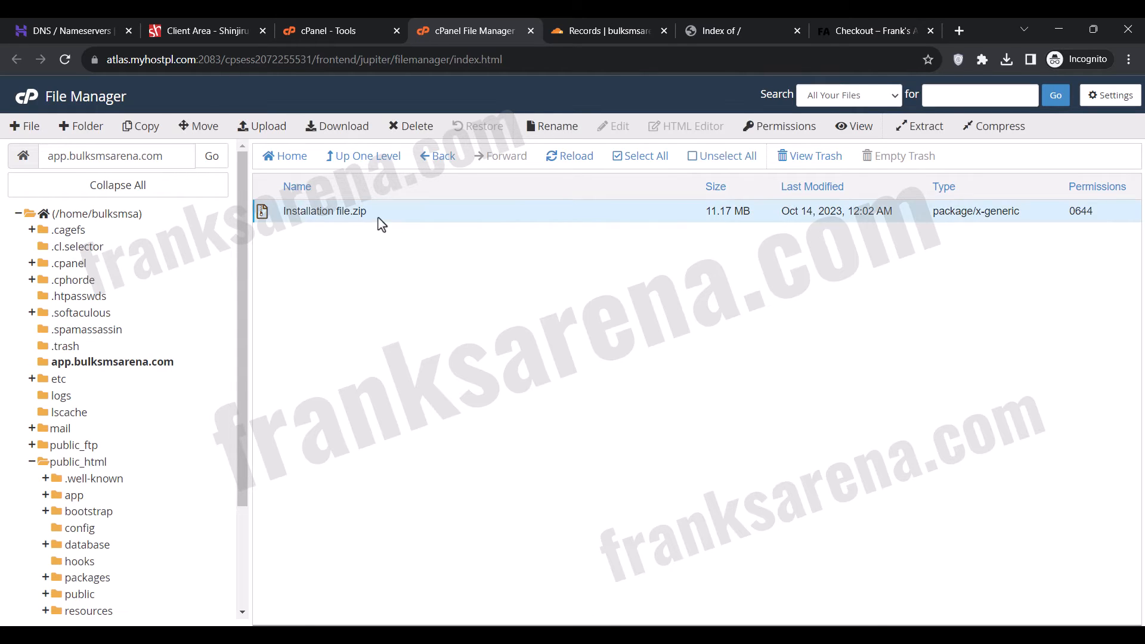
pyautogui.rightClick(380, 224)
pyautogui.click(424, 383)
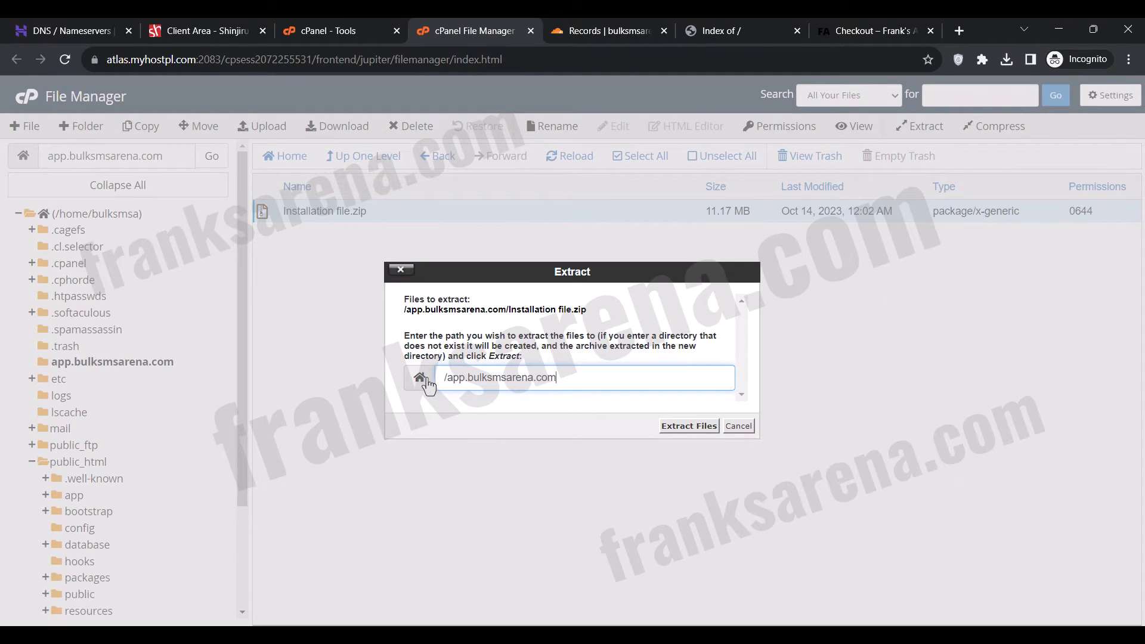
pyautogui.click(687, 425)
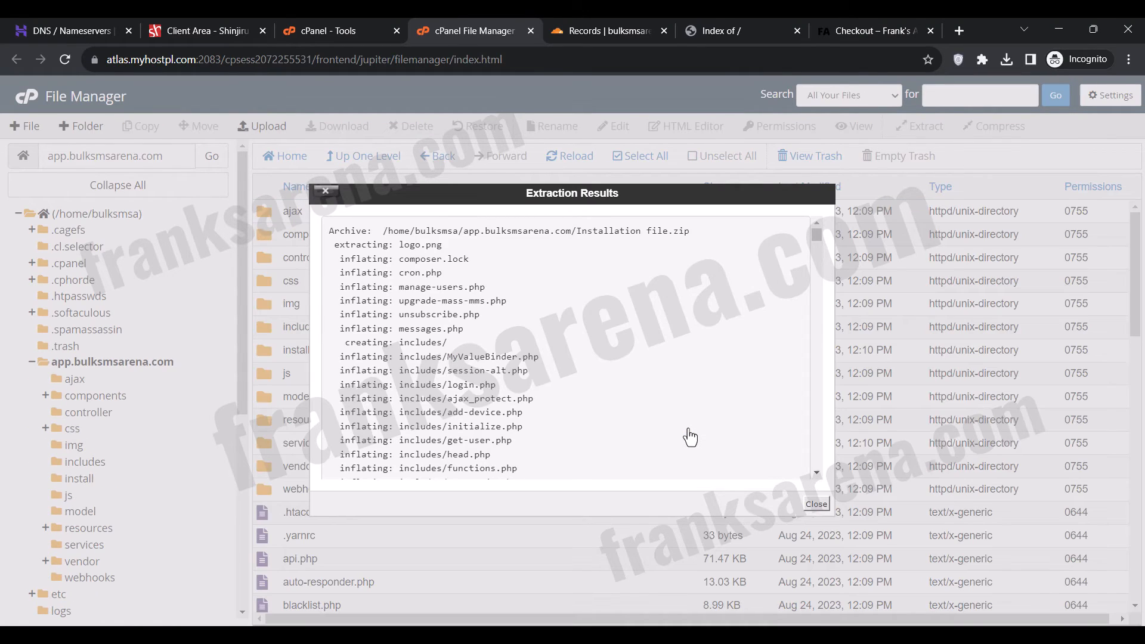
pyautogui.click(816, 504)
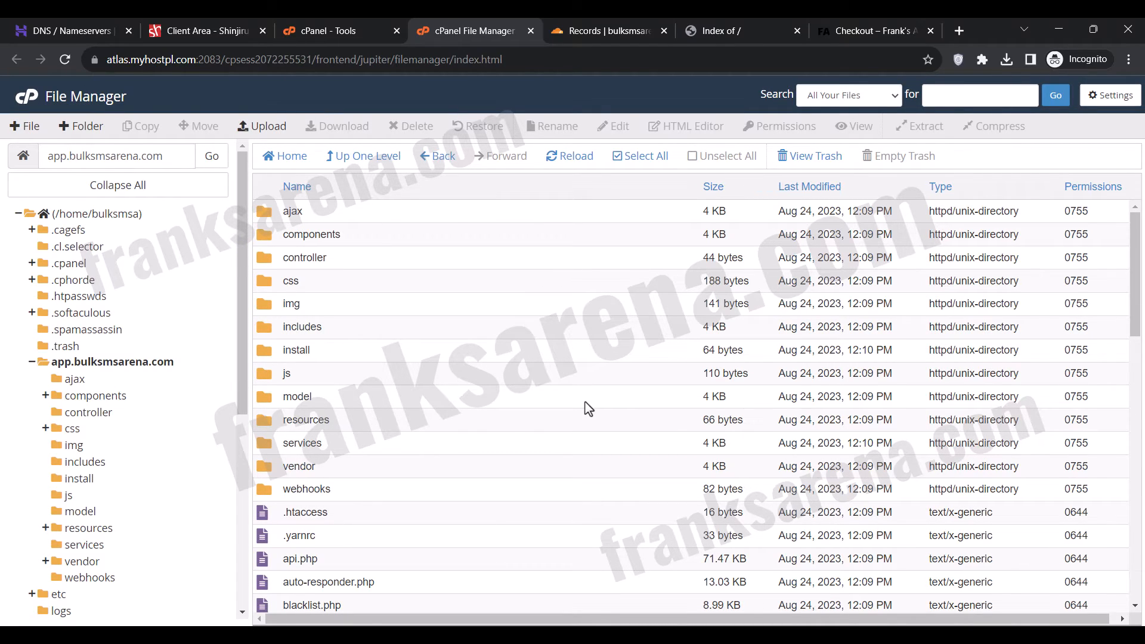
# Permanently delete Installation file.zip from the app.bulksmsarena.com folder, skipping the trash.
pyautogui.scroll(-10, 588, 408)
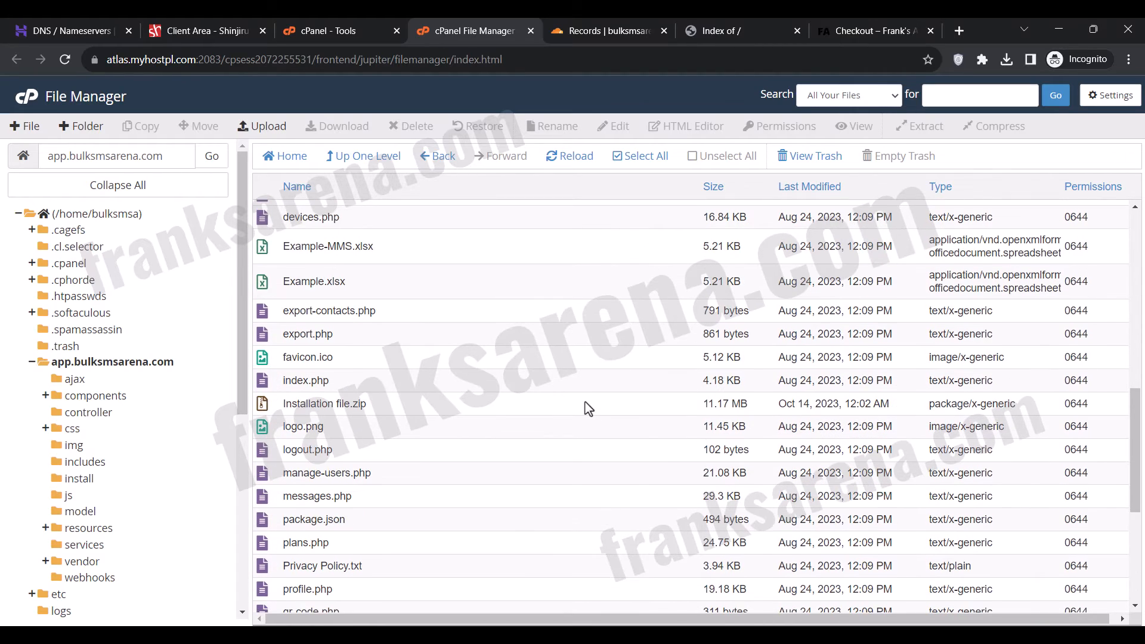
pyautogui.click(588, 403)
pyautogui.click(422, 124)
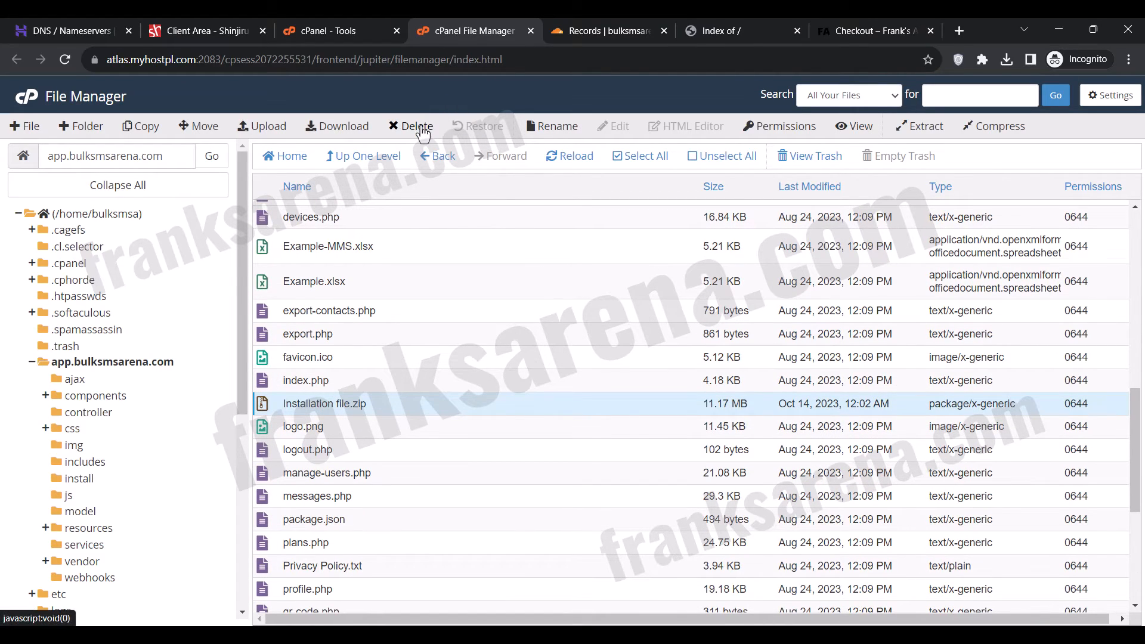
pyautogui.click(488, 357)
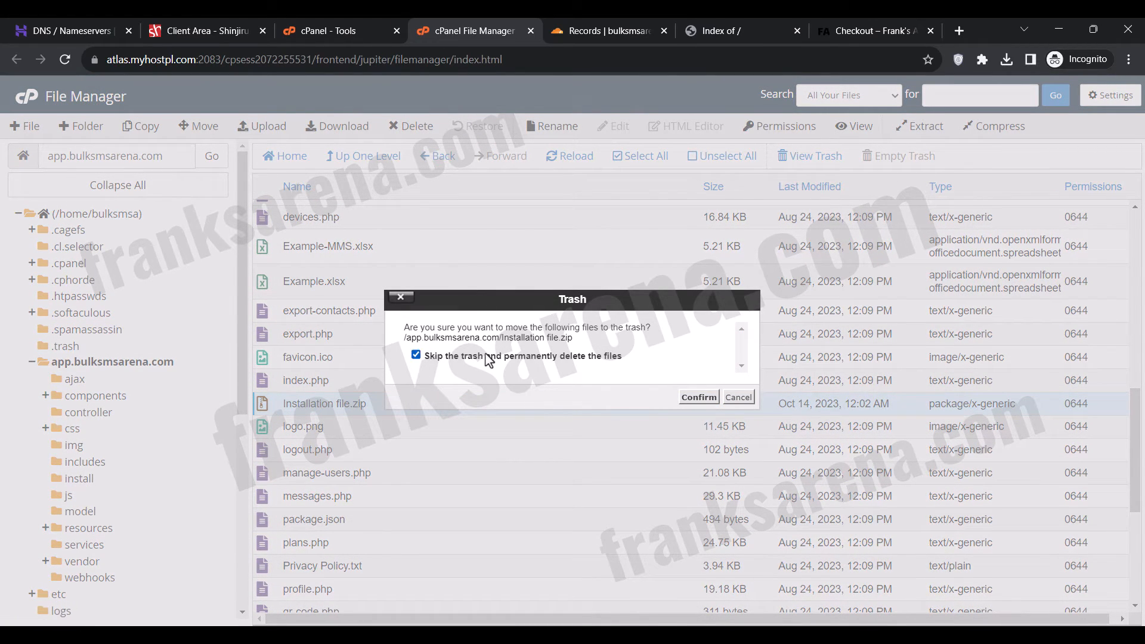
pyautogui.click(698, 397)
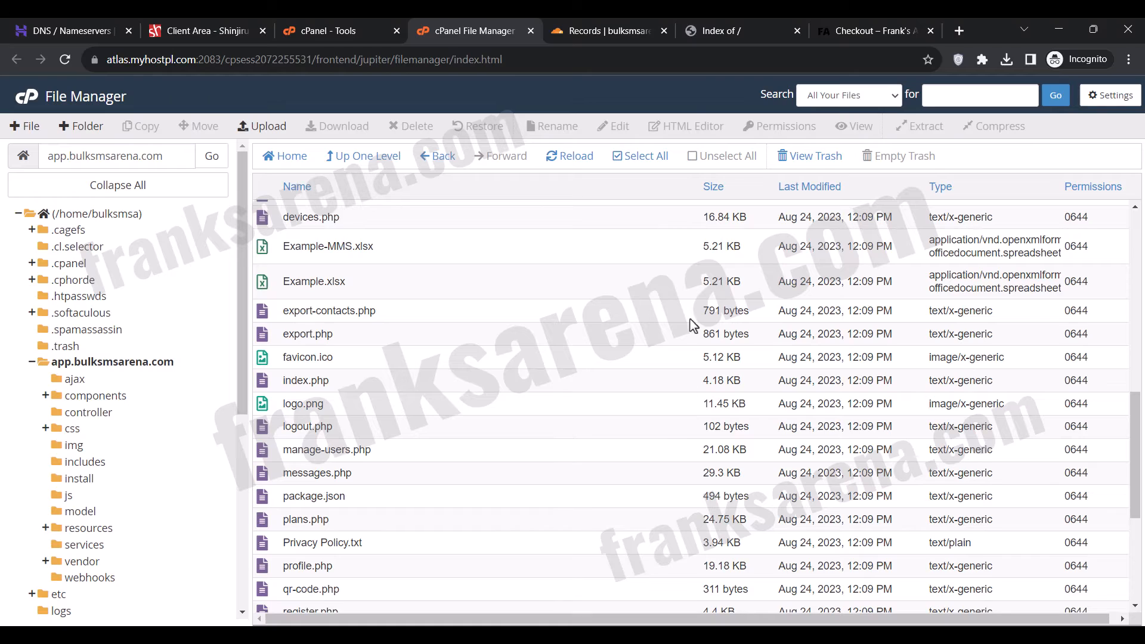
# Reload the app.bulksmsarena.com site, close the Frank's Arena checkout page, and proceed past the SMS Gateway installer's requirements check.
pyautogui.click(695, 30)
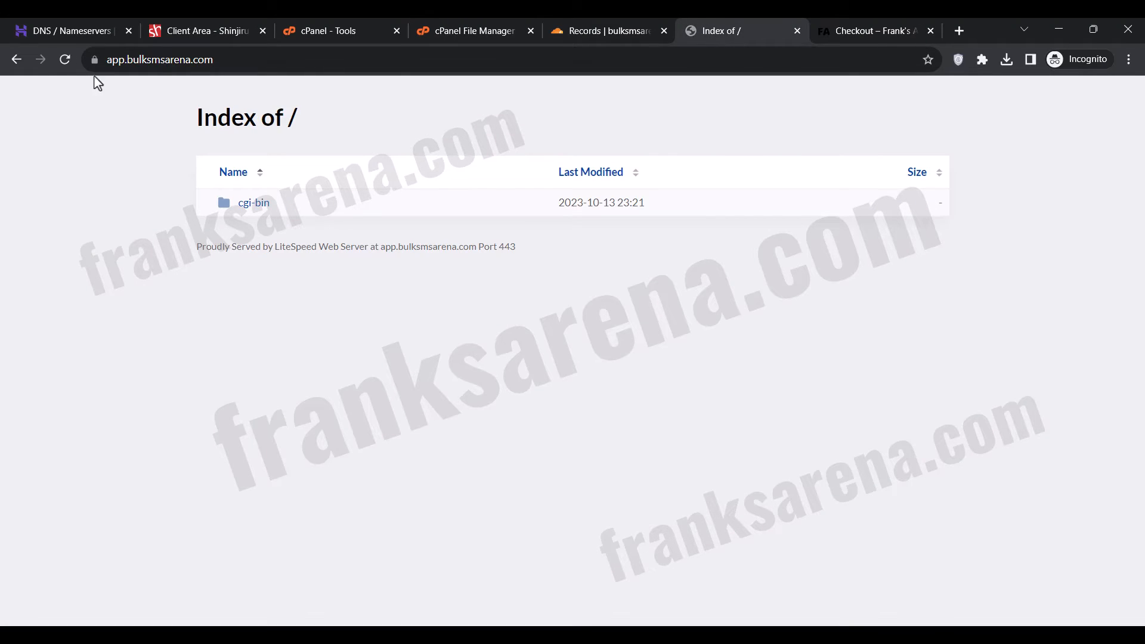
pyautogui.click(66, 59)
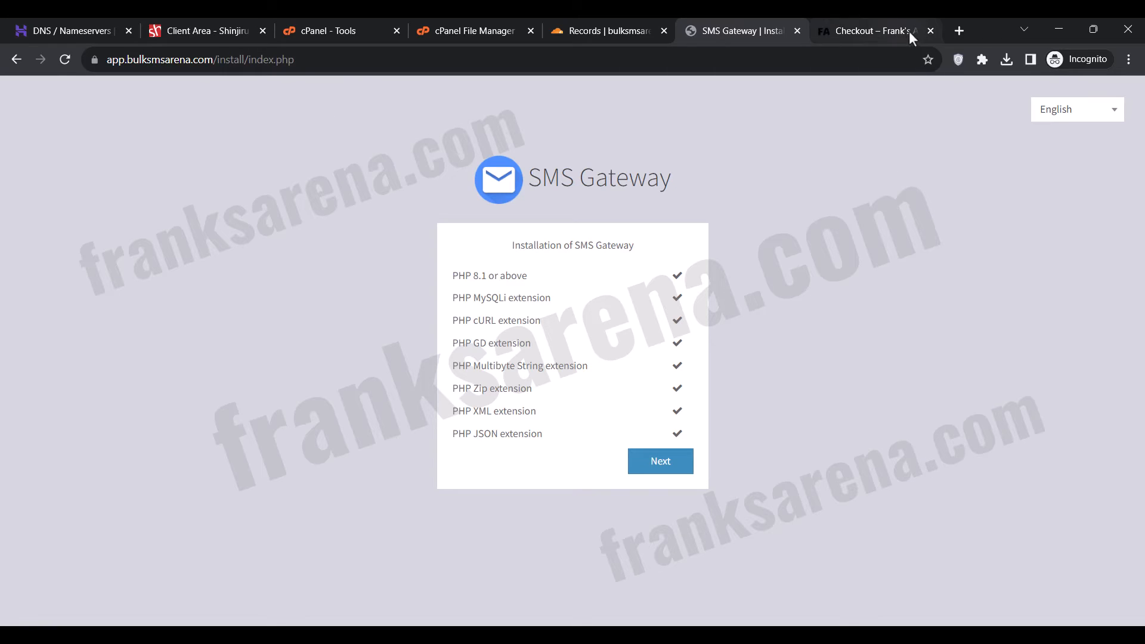
pyautogui.click(930, 31)
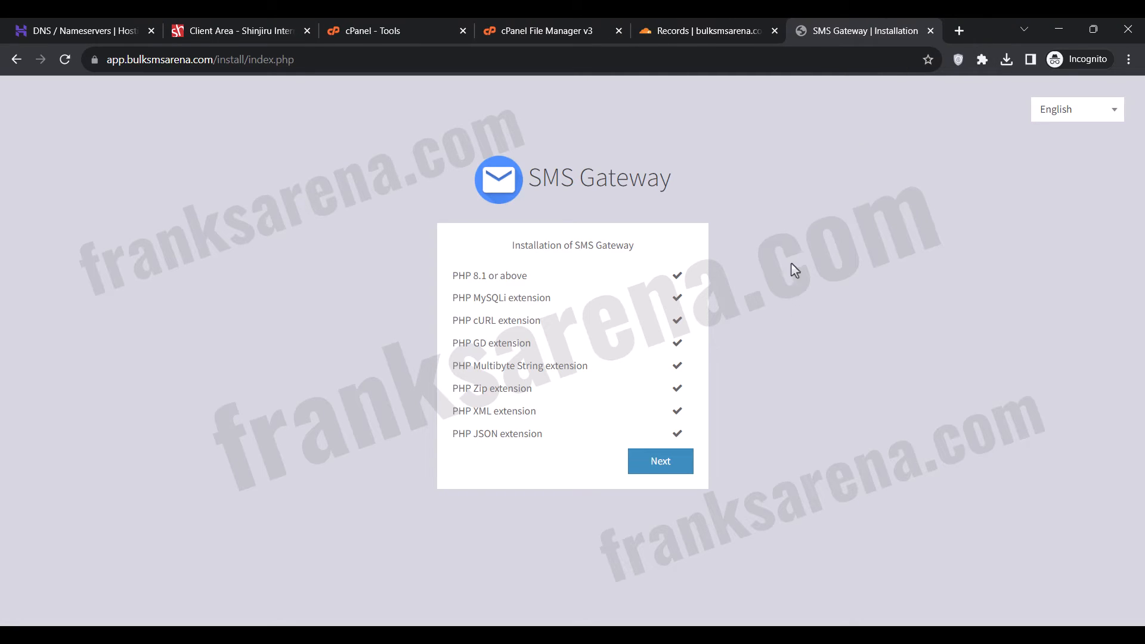
pyautogui.click(666, 462)
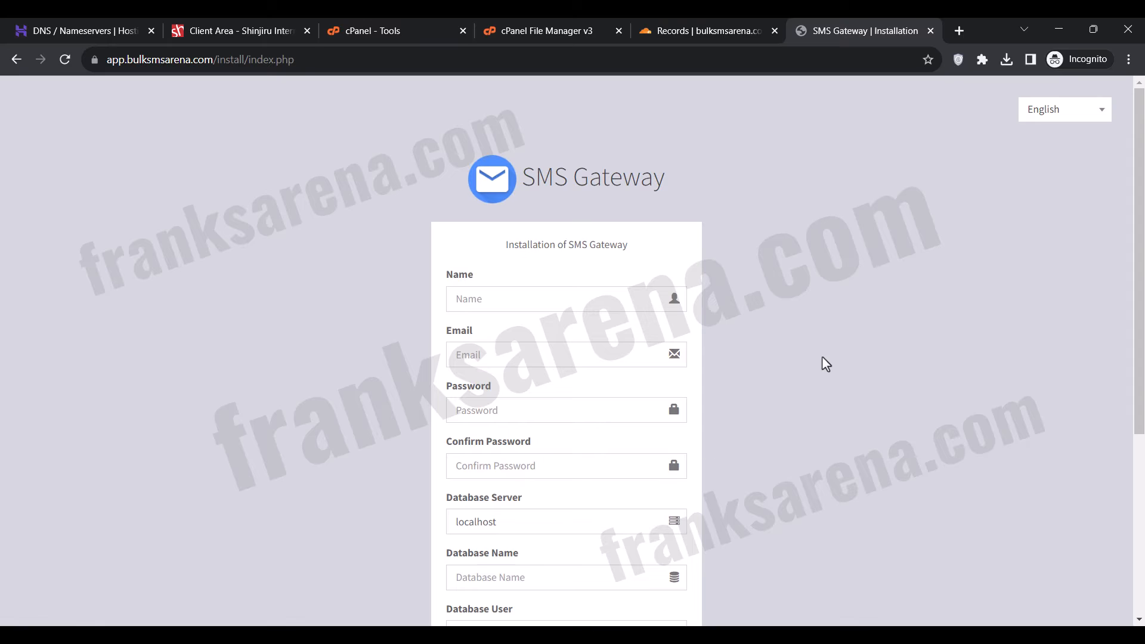
# Review the installer's required fields, close the File Manager page, and open the MySQL Database Wizard in cPanel.
pyautogui.scroll(-2, 824, 362)
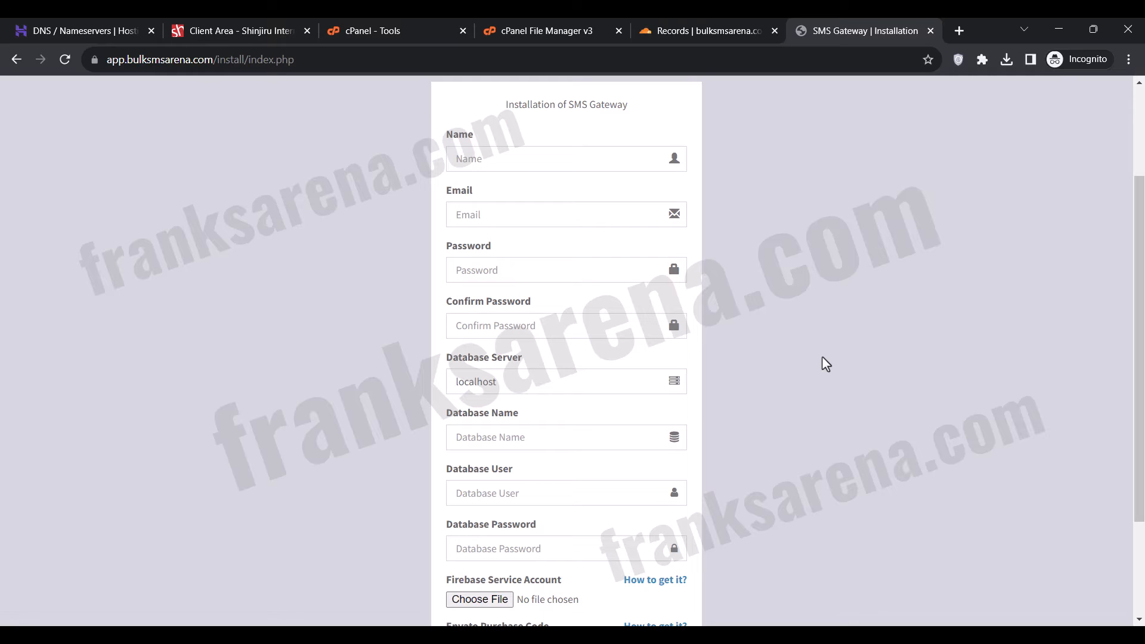
pyautogui.click(561, 34)
pyautogui.click(618, 31)
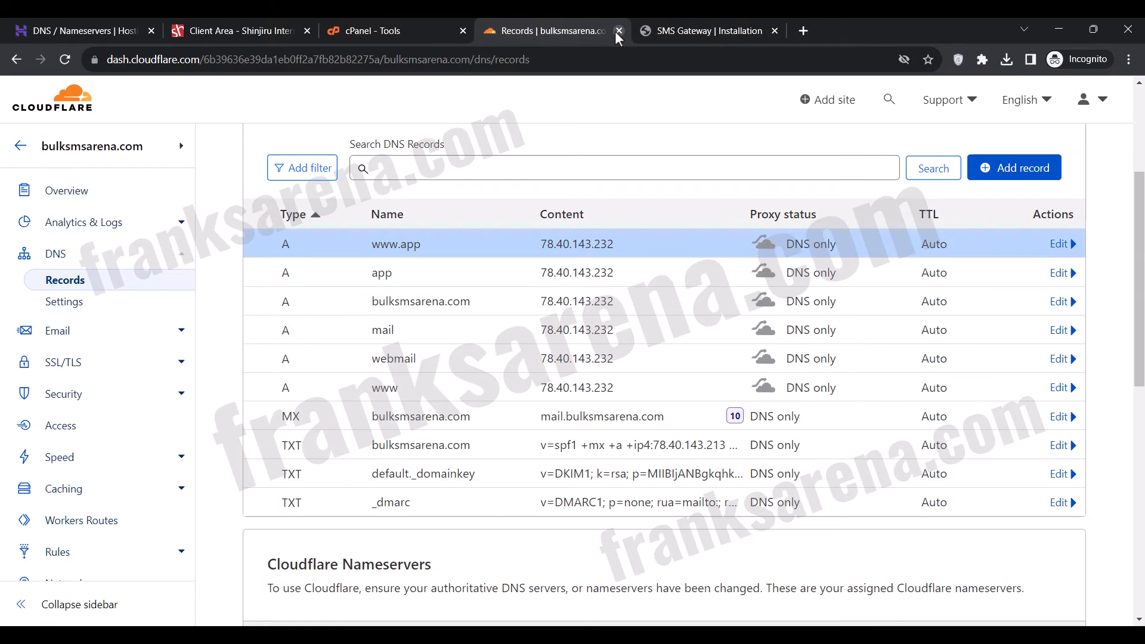
pyautogui.click(408, 23)
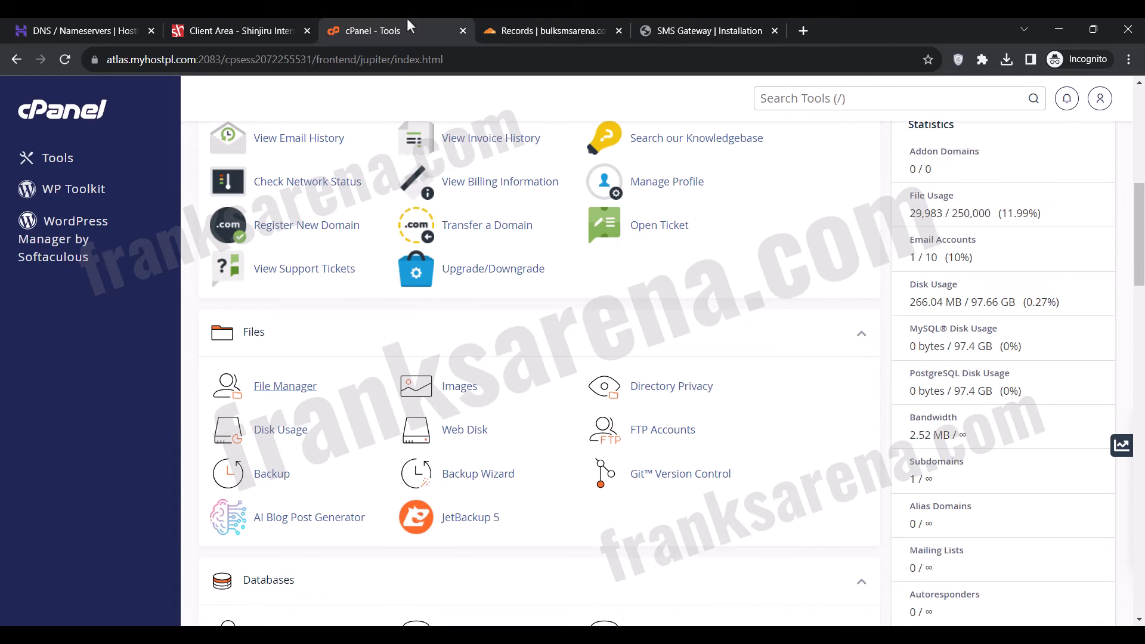
pyautogui.scroll(4, 671, 293)
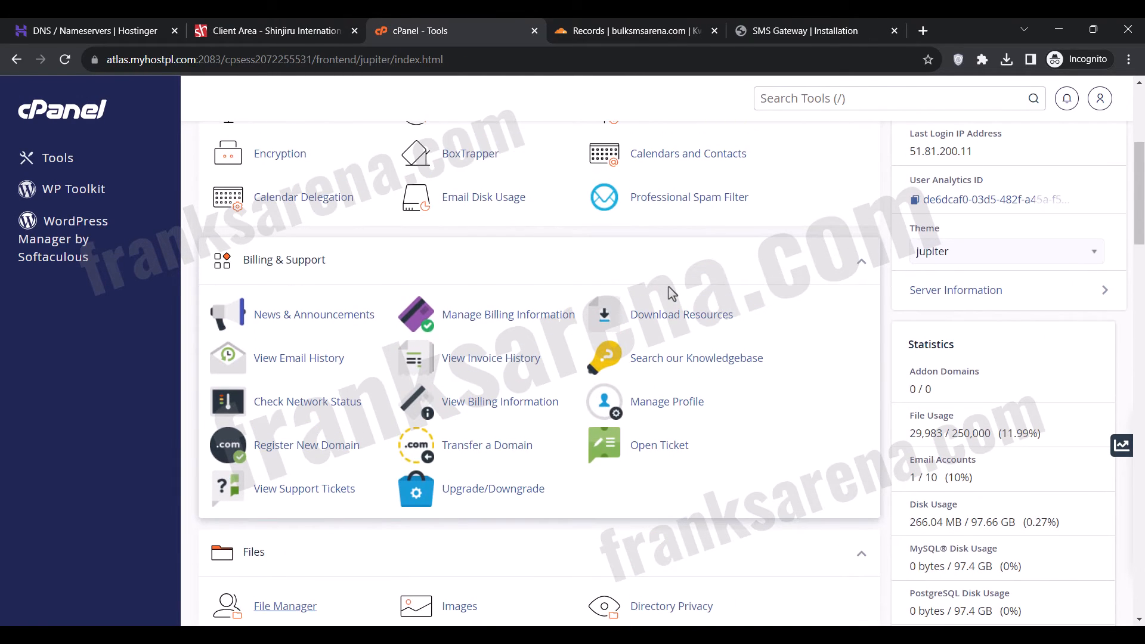
pyautogui.scroll(-8, 671, 292)
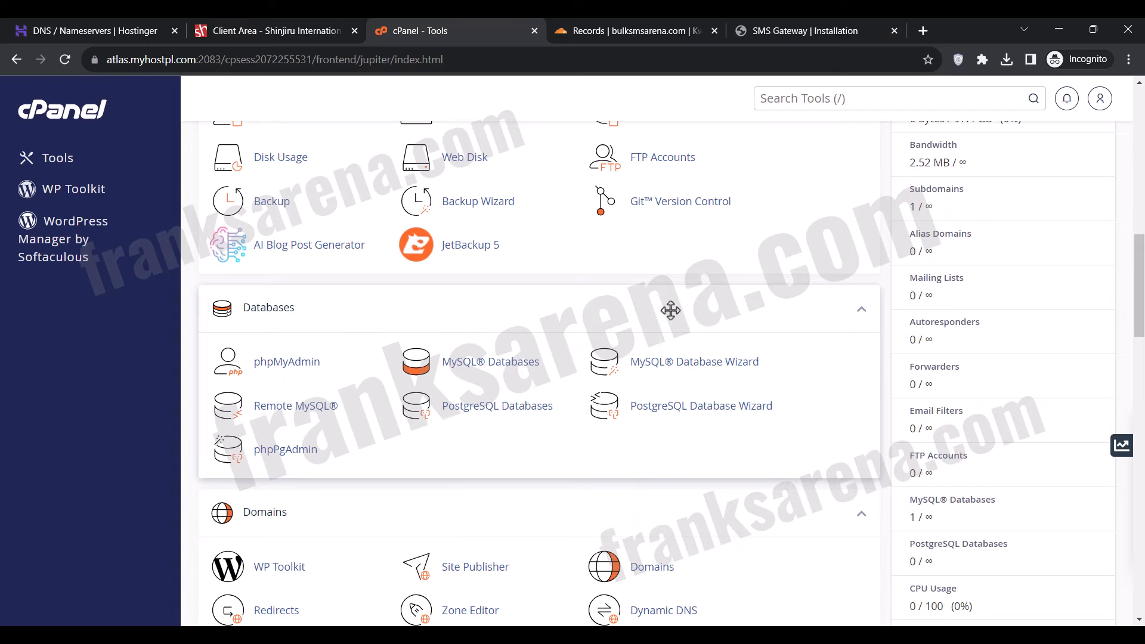
pyautogui.click(677, 363)
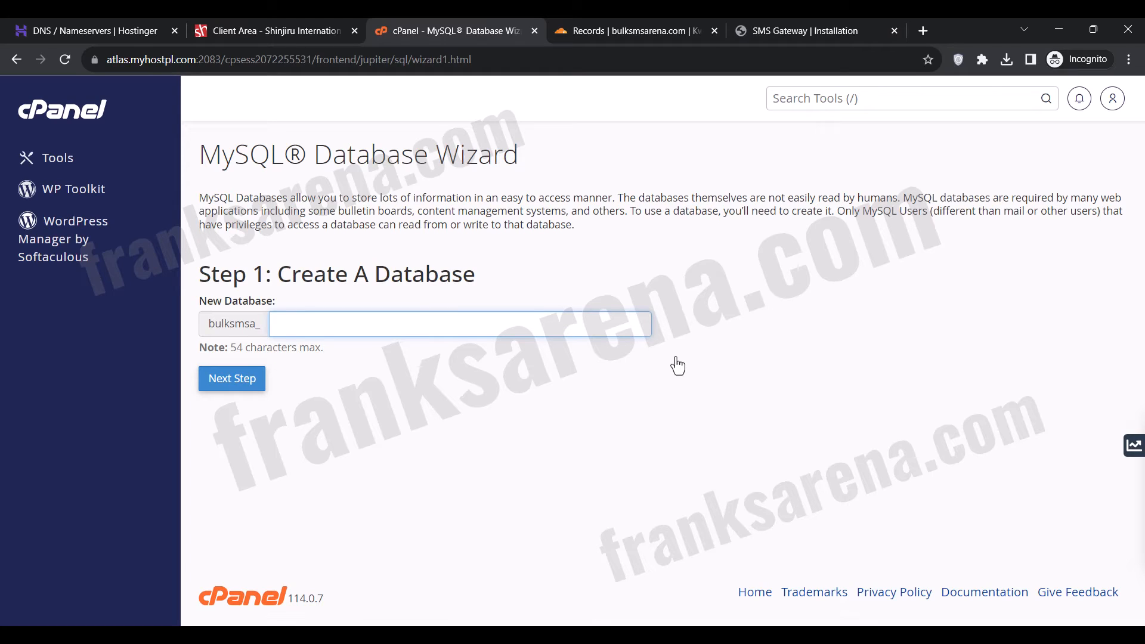
# Create a MySQL database named androidsender after the bulksmsa_ prefix, copying the name for reuse.
pyautogui.write('androids')
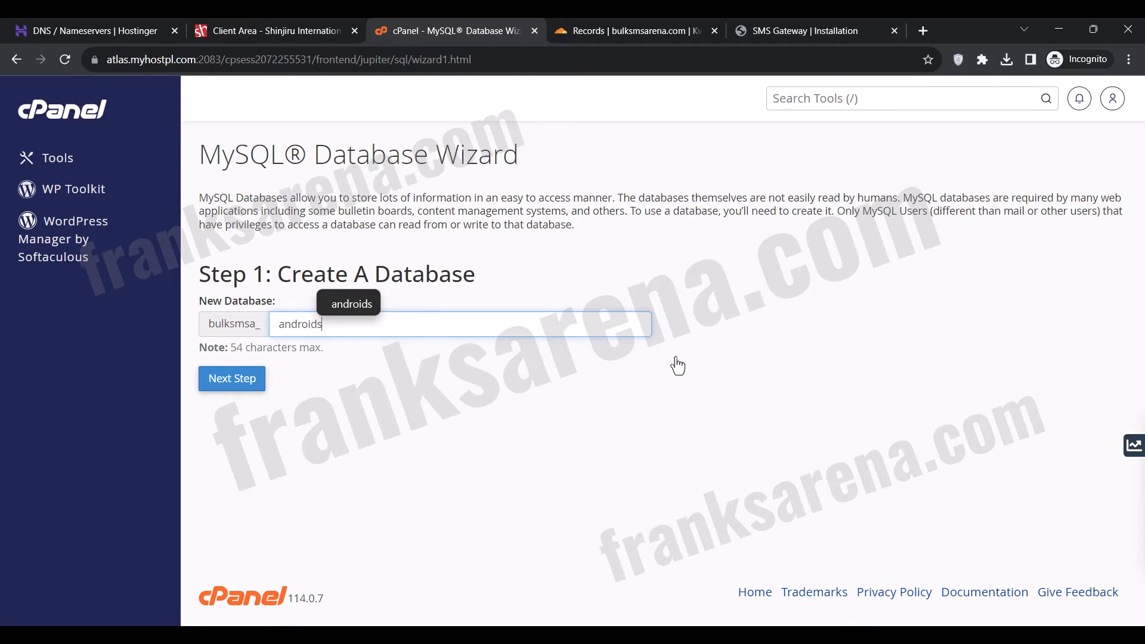
pyautogui.write('ender')
pyautogui.hotkey('ctrl', 'a')
pyautogui.hotkey('ctrl', 'c')
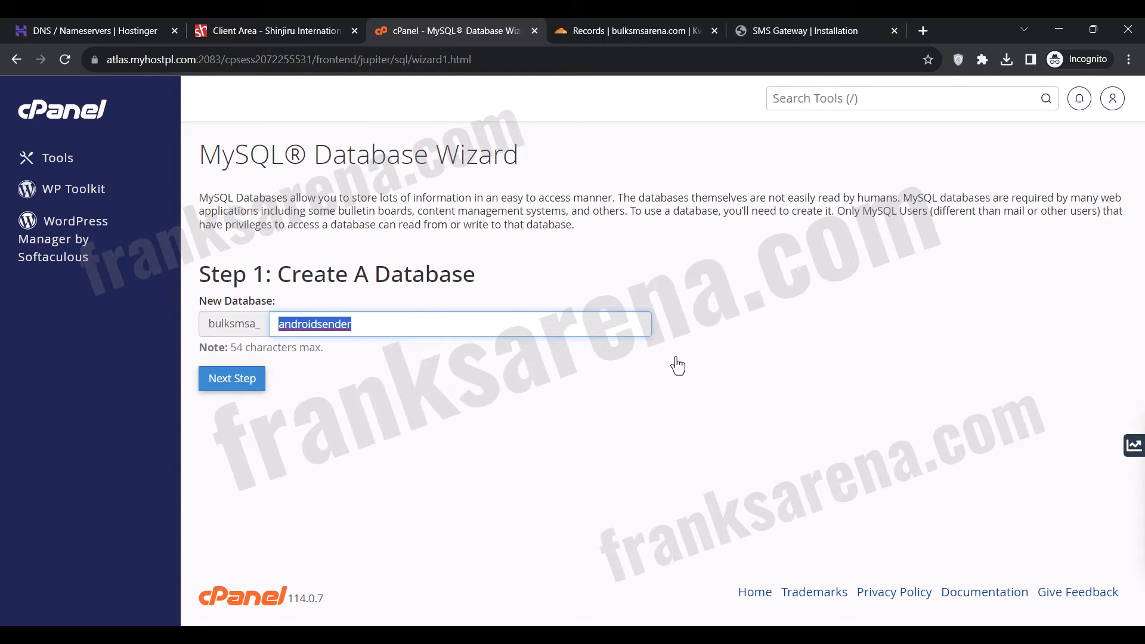
pyautogui.click(678, 365)
pyautogui.click(253, 385)
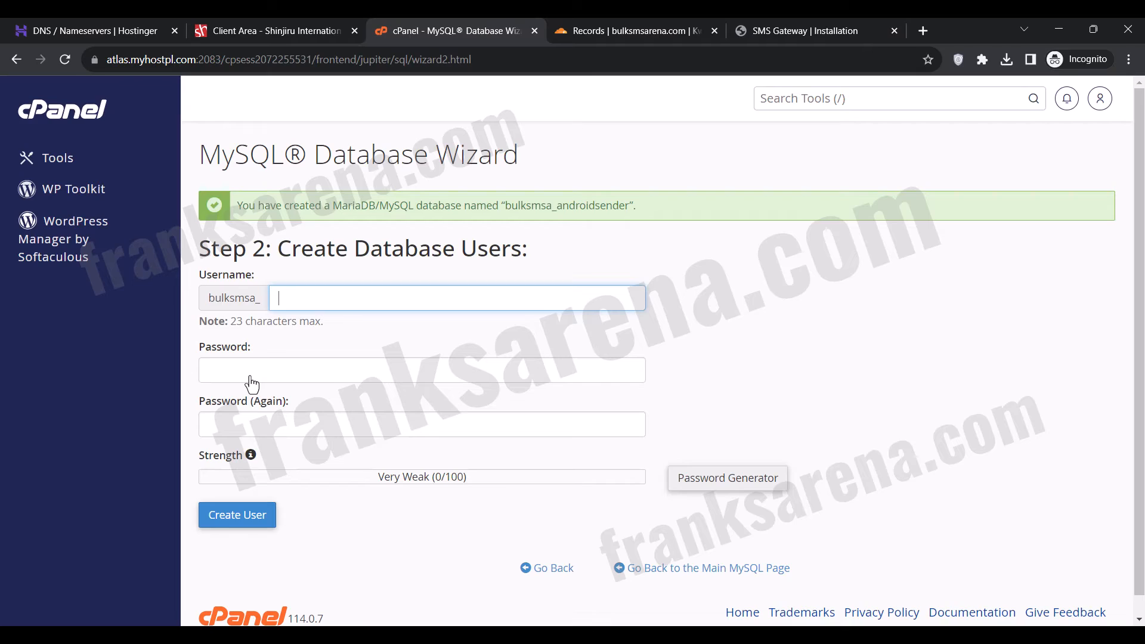
# Create the database user androidsender after the bulksmsa_ prefix, entering and confirming the database user's password.
pyautogui.hotkey('ctrl', 'v')
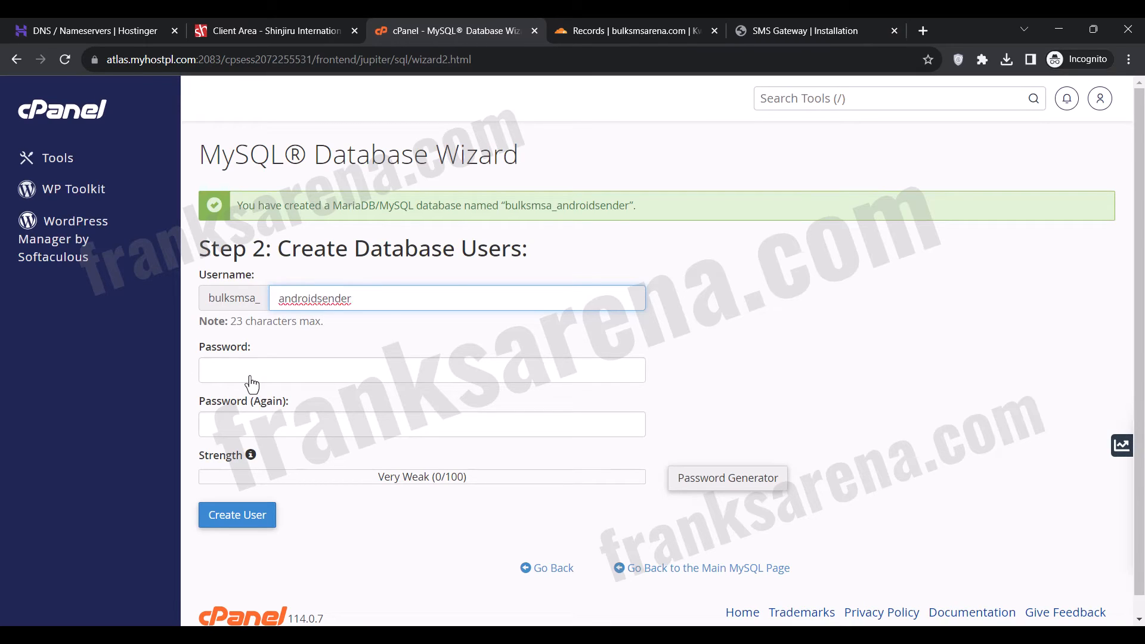
pyautogui.click(360, 337)
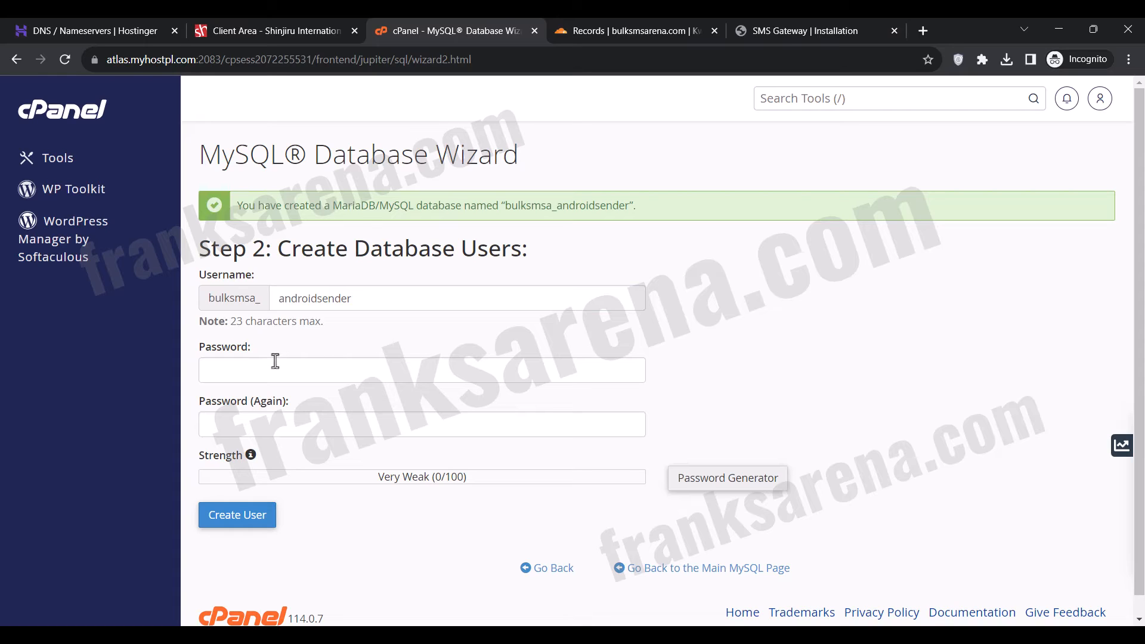
pyautogui.click(256, 370)
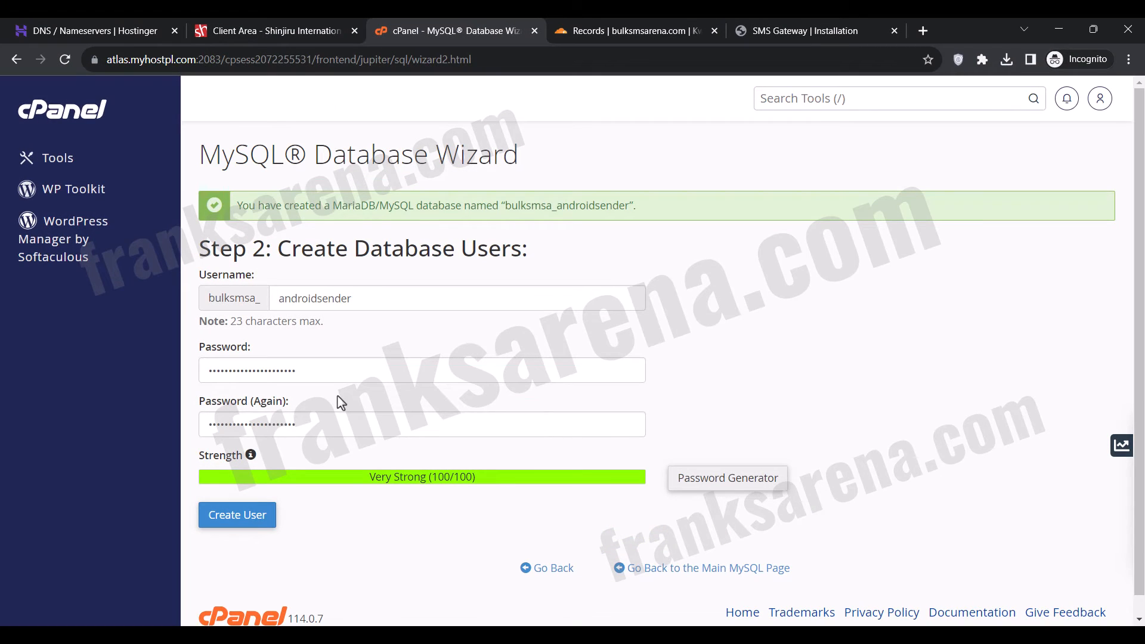
pyautogui.click(258, 530)
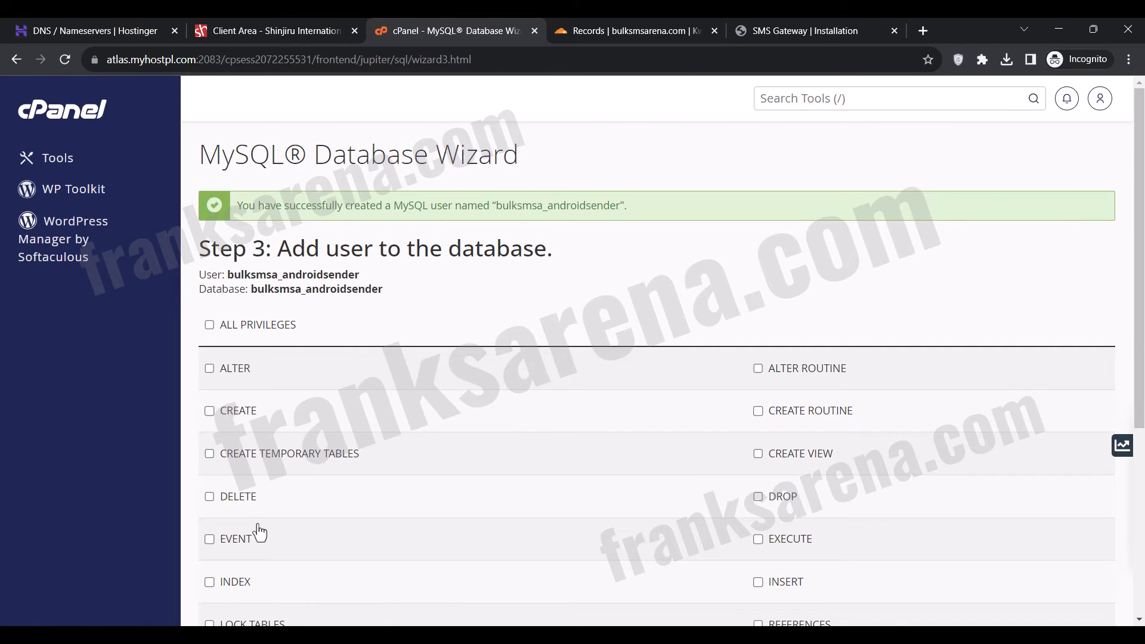
# Grant the new database user ALL PRIVILEGES on the bulksmsa_androidsender database and apply the changes.
pyautogui.click(209, 325)
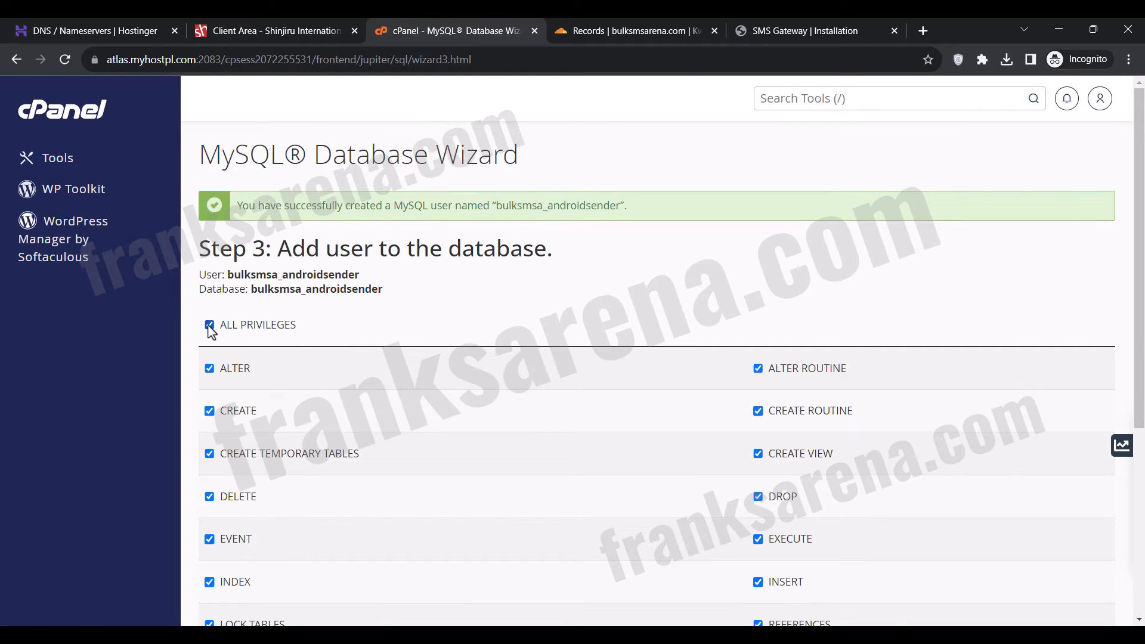
pyautogui.scroll(-5, 209, 325)
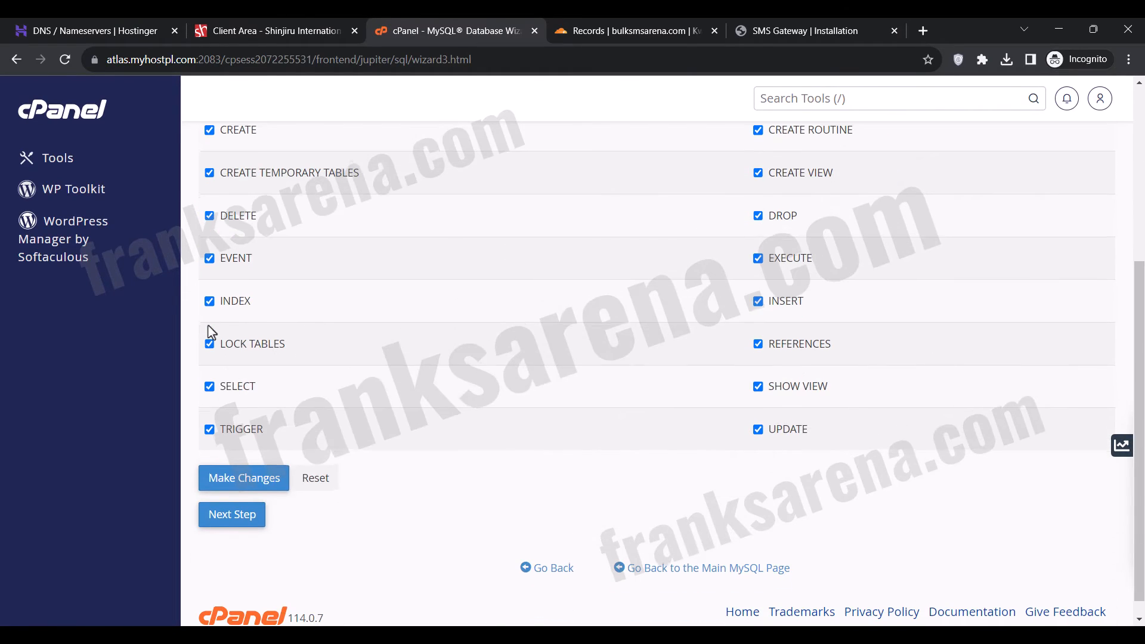
pyautogui.click(255, 476)
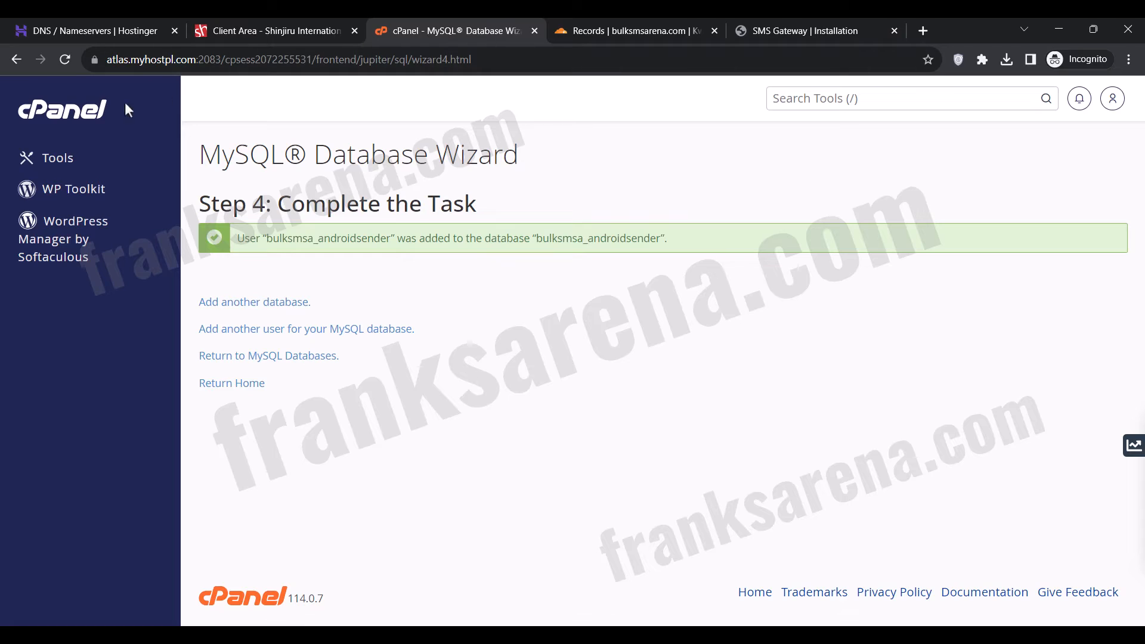
# Open cPanel's tools in a separate tab placed before the database wizard, and start creating an email account.
pyautogui.rightClick(101, 113)
pyautogui.click(179, 121)
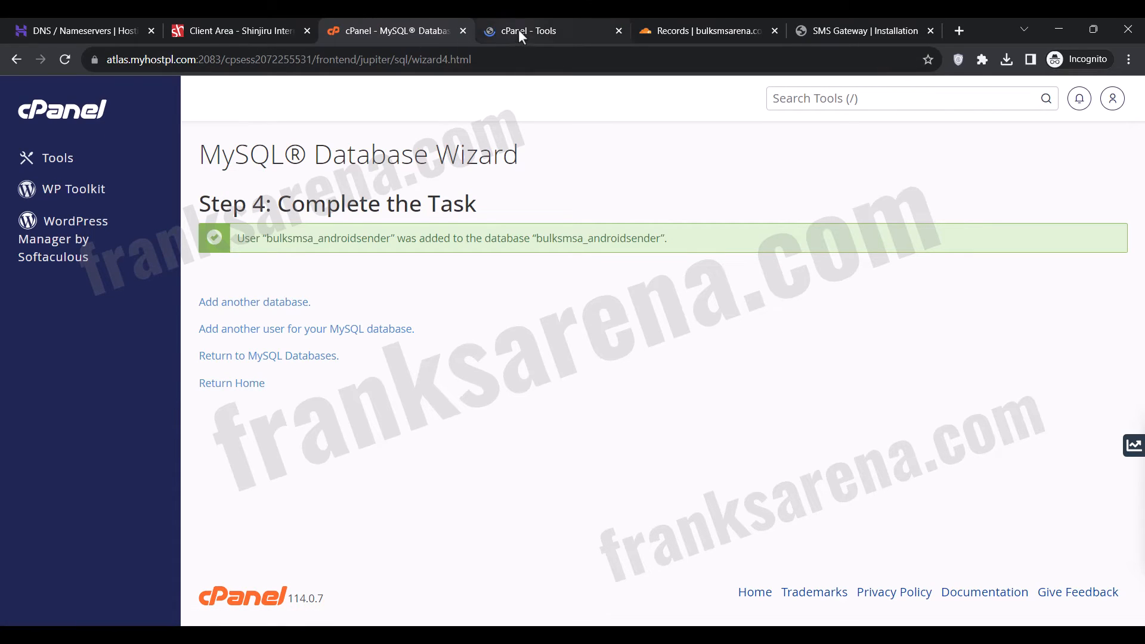
pyautogui.moveTo(517, 30); pyautogui.dragTo(412, 30)
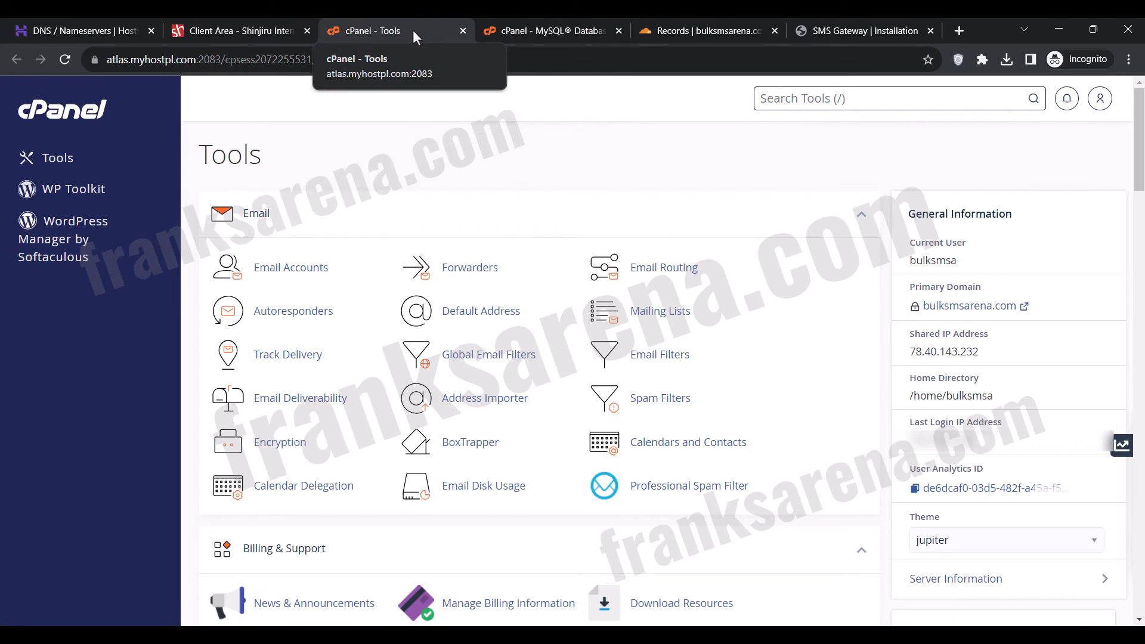
pyautogui.click(305, 267)
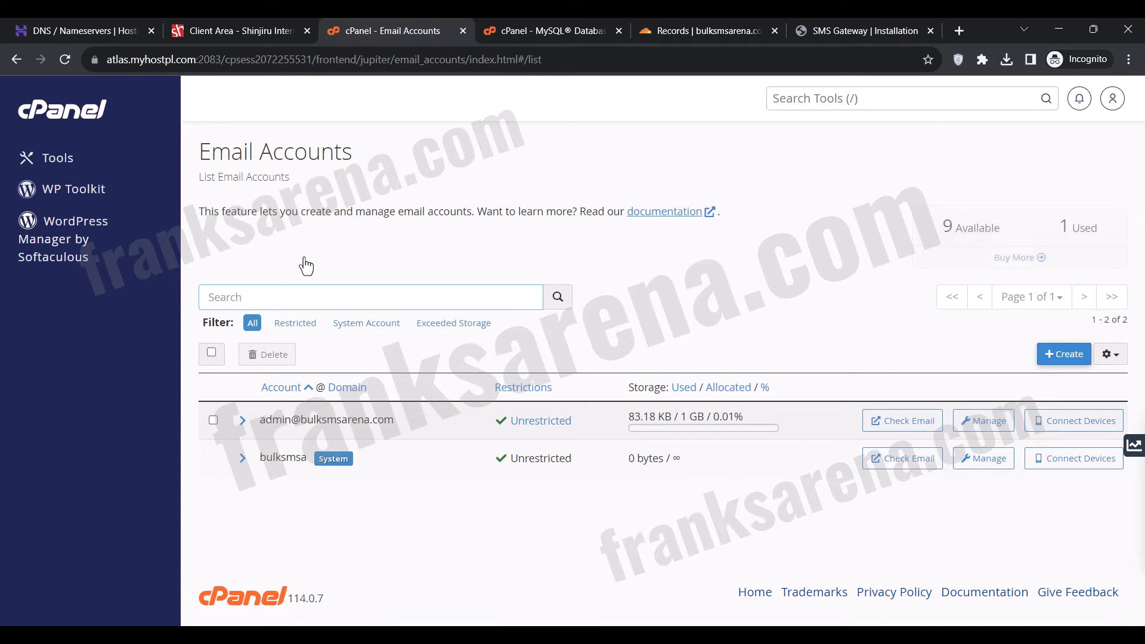
pyautogui.click(1043, 361)
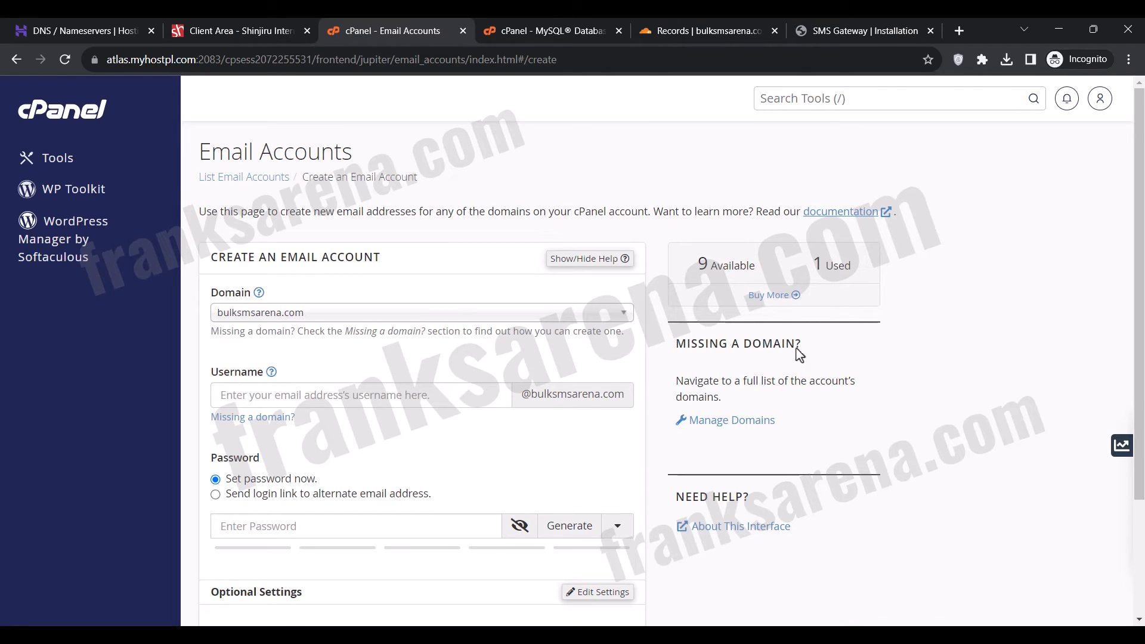
# Create an admin mailbox on the app.bulksmsarena.com domain, entering the email account password.
pyautogui.click(493, 316)
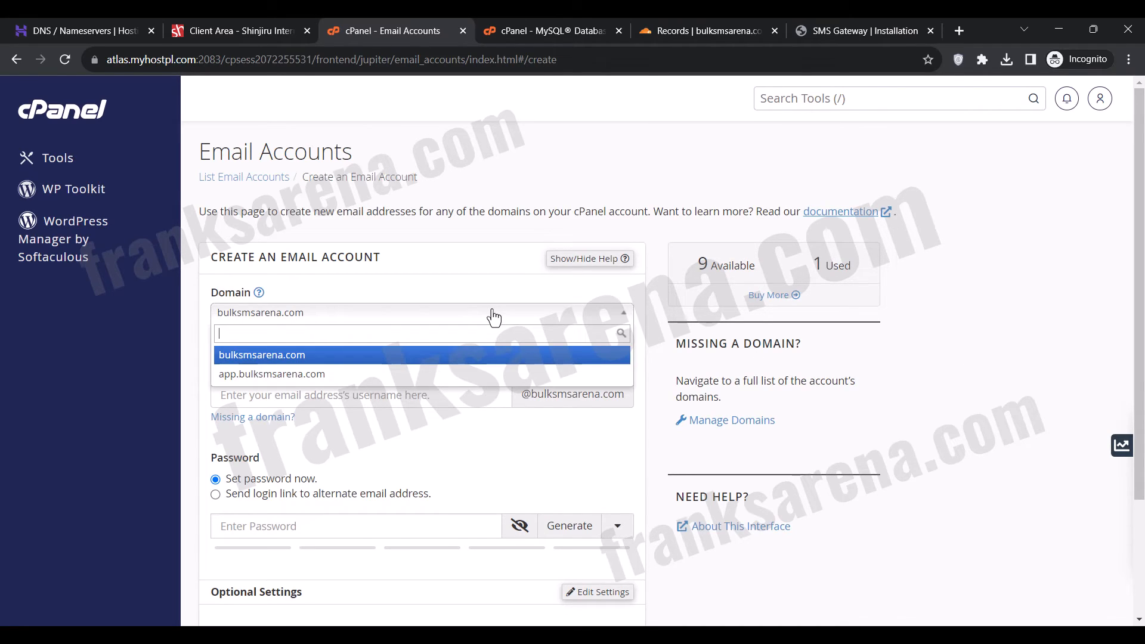
pyautogui.click(362, 374)
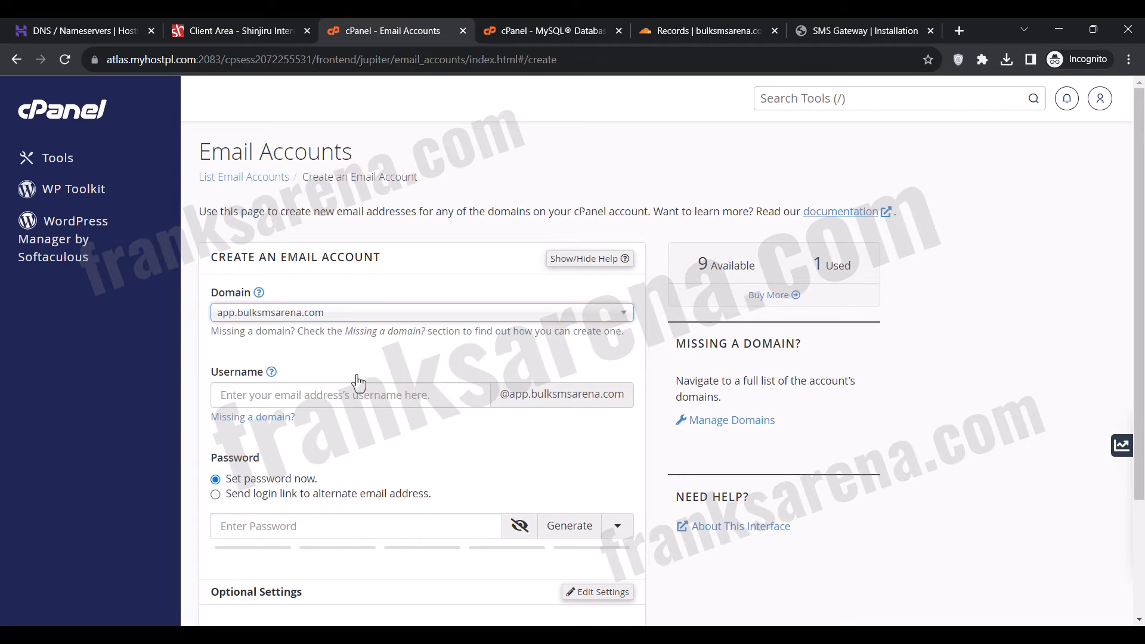
pyautogui.click(360, 395)
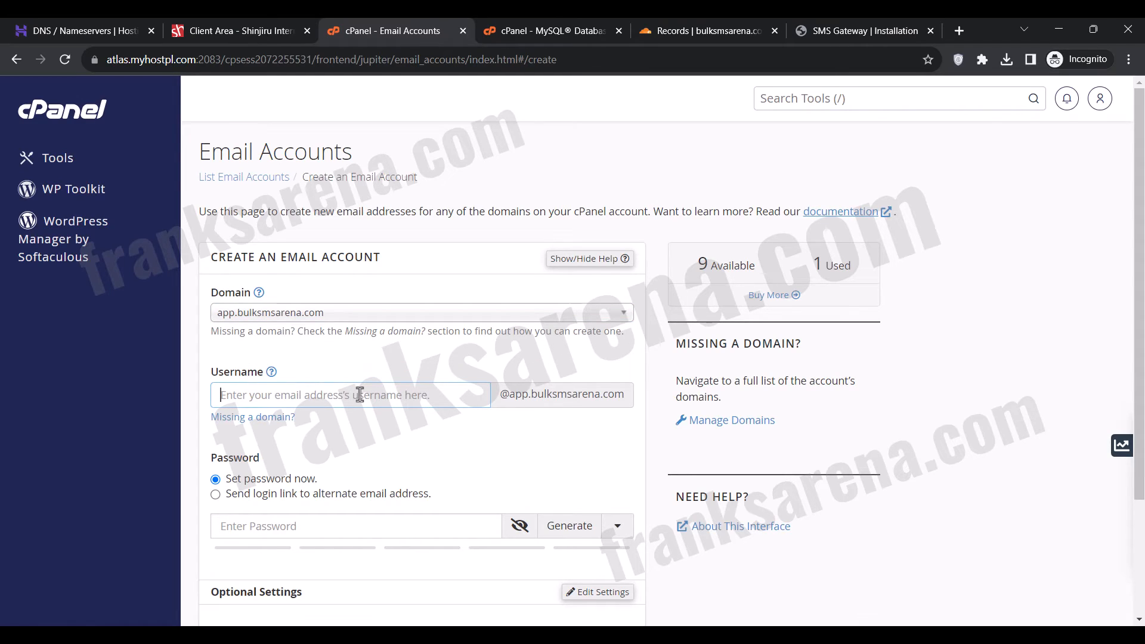
pyautogui.write('admin')
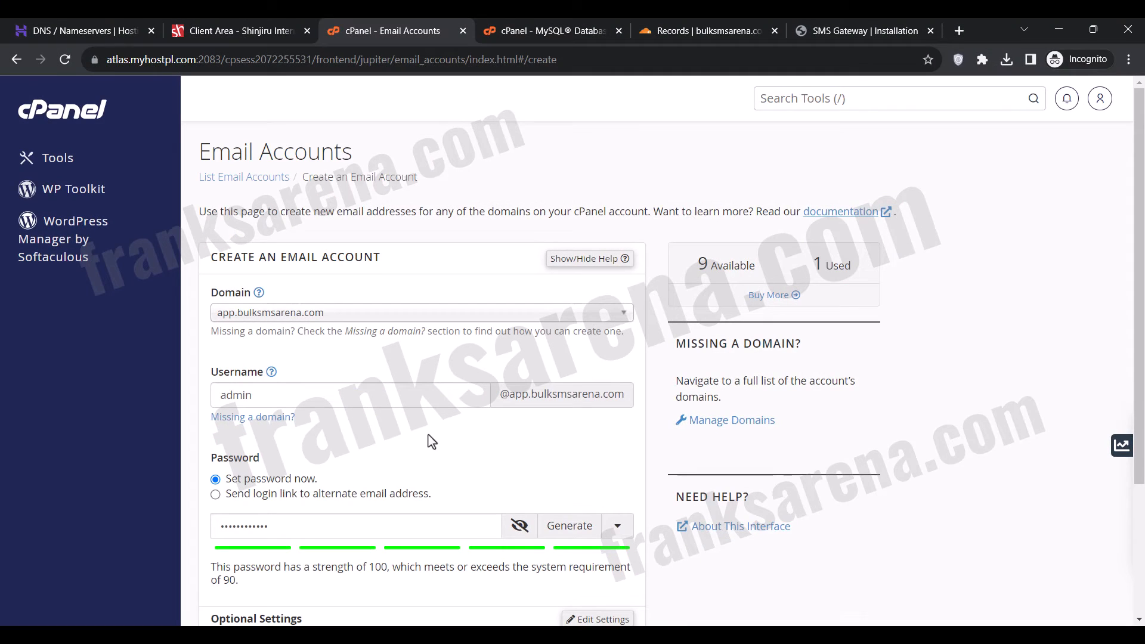
pyautogui.scroll(-3, 429, 442)
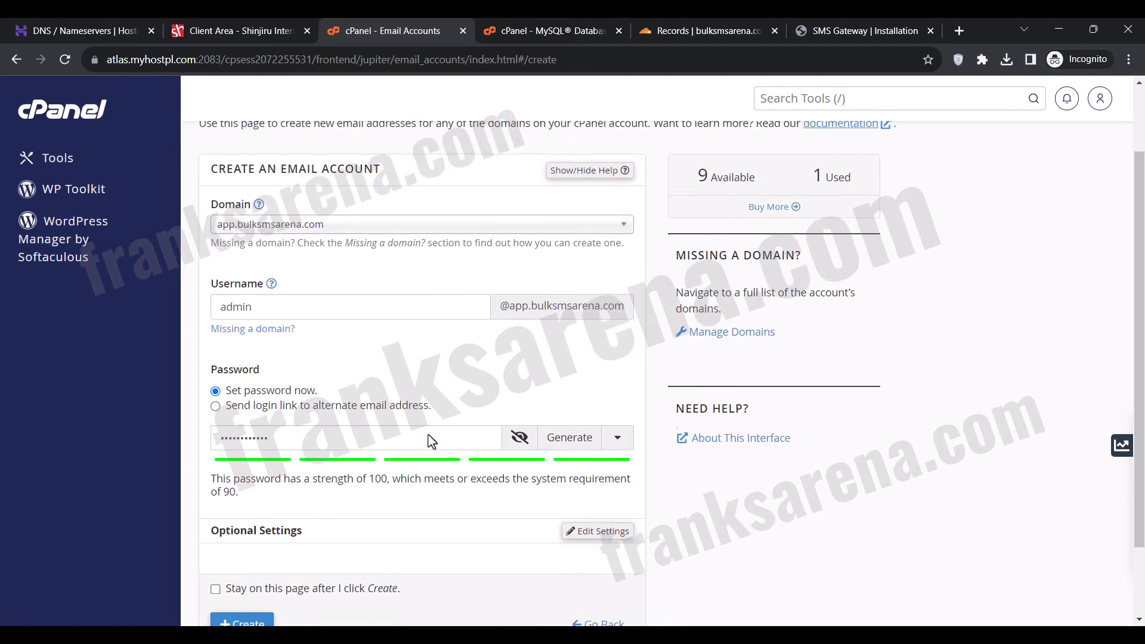
pyautogui.click(257, 537)
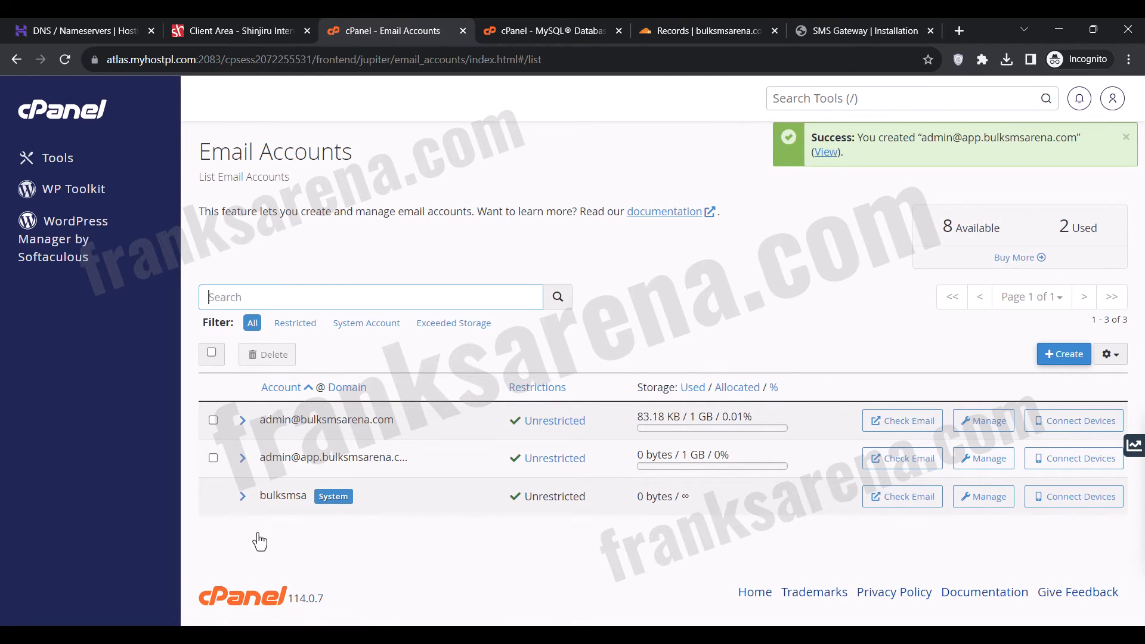
# Copy the new mailbox's address into the SMS Gateway installer's email field and enter the administrator's full name.
pyautogui.tripleClick(279, 462)
pyautogui.rightClick(282, 464)
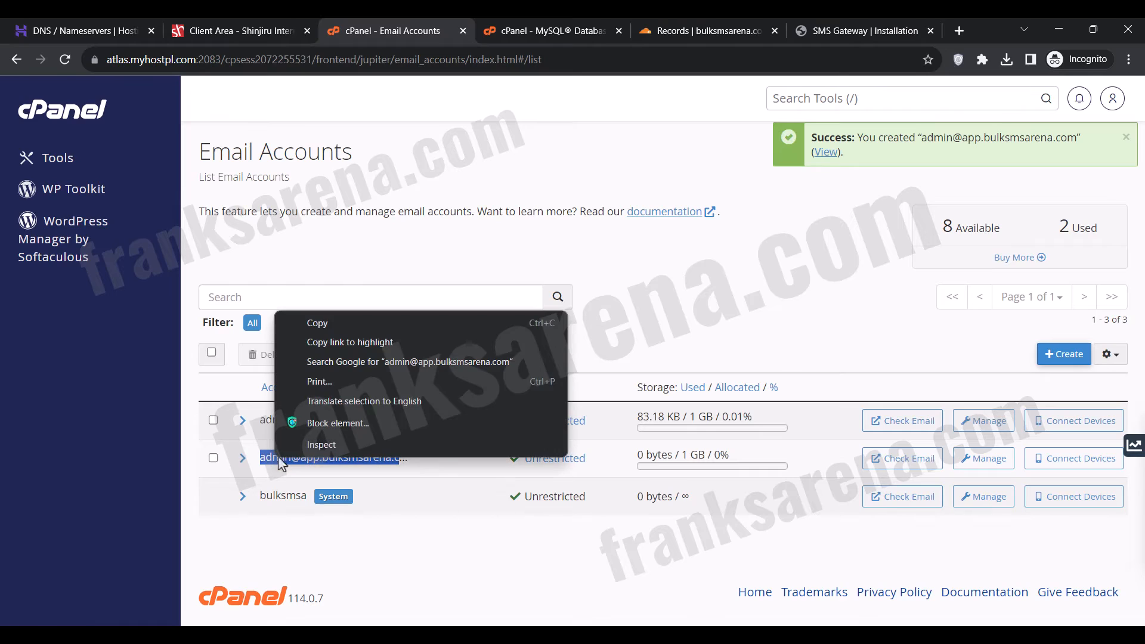
pyautogui.click(331, 327)
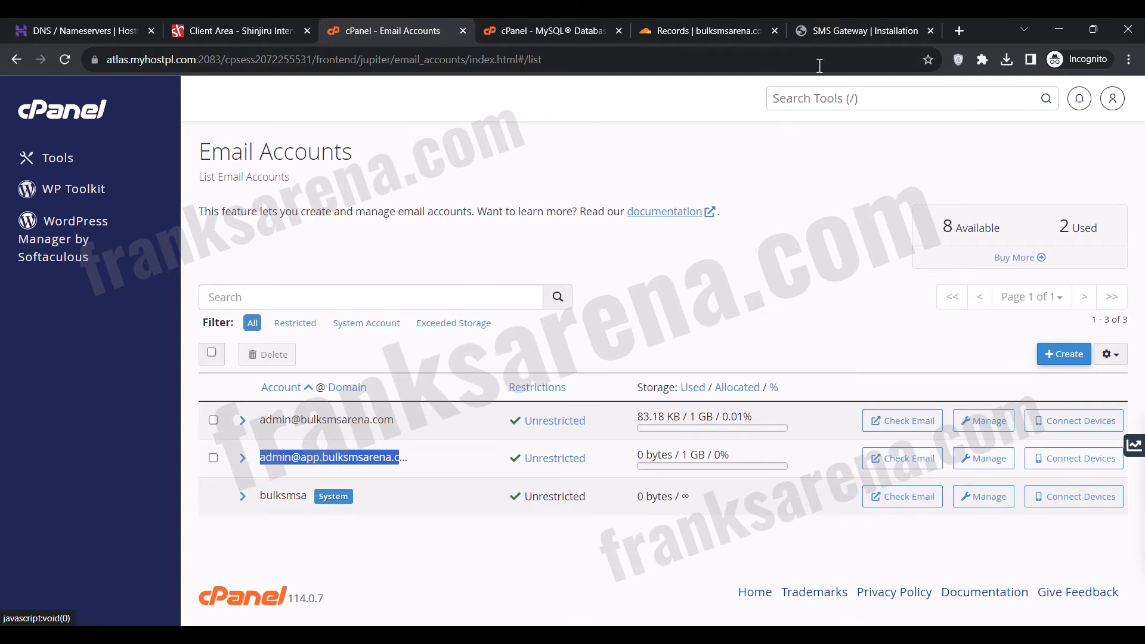
pyautogui.click(828, 31)
pyautogui.click(607, 128)
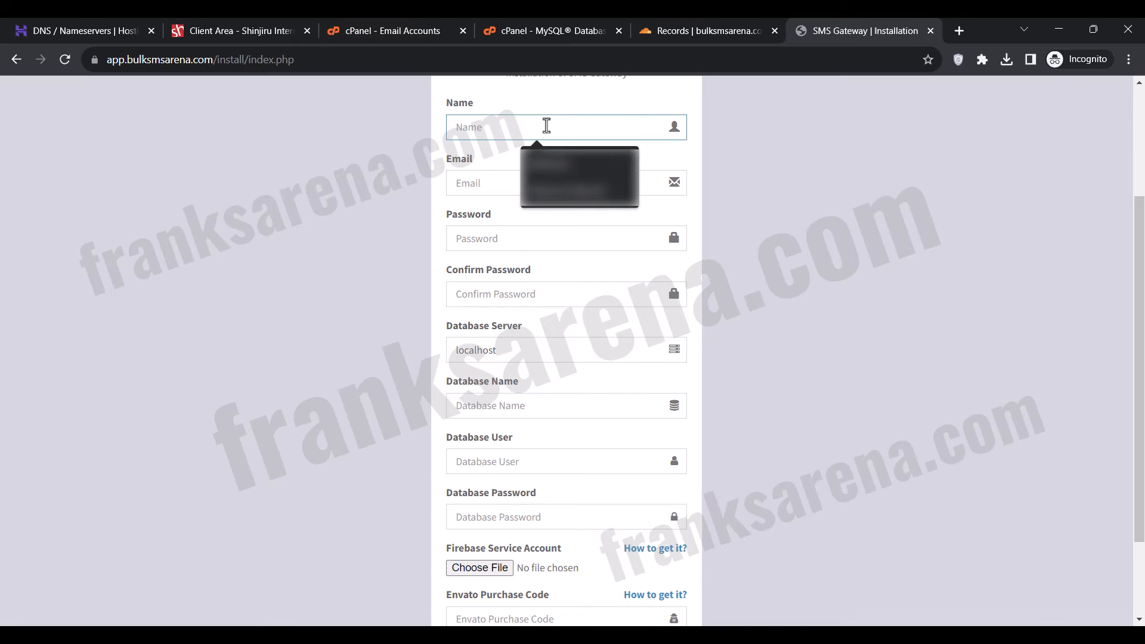
pyautogui.write('Frank Moss')
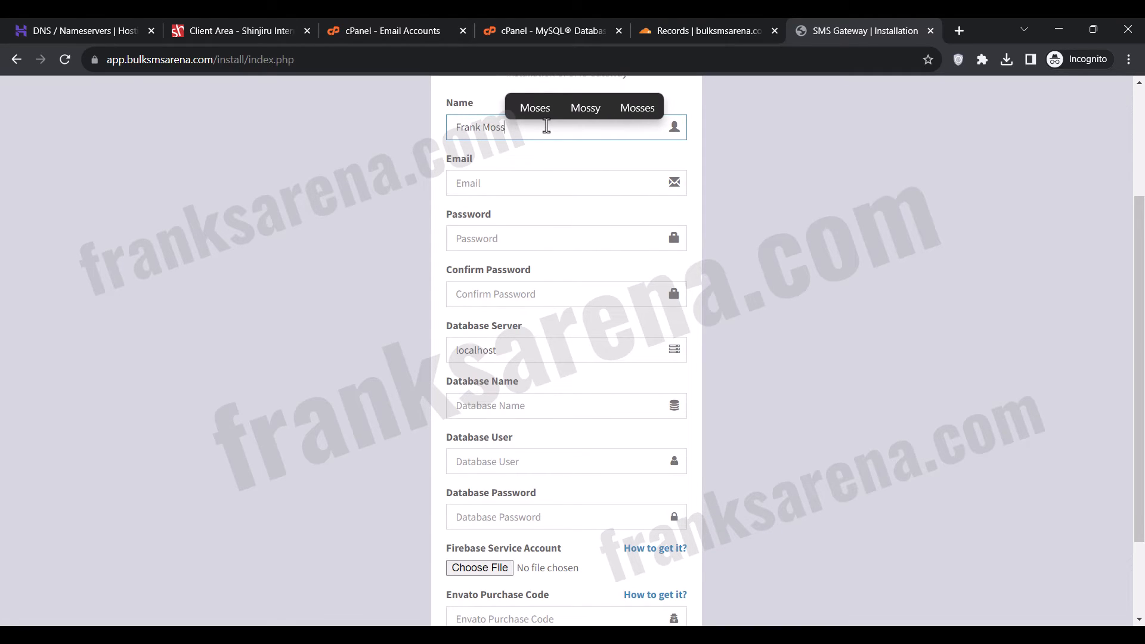
pyautogui.click(519, 179)
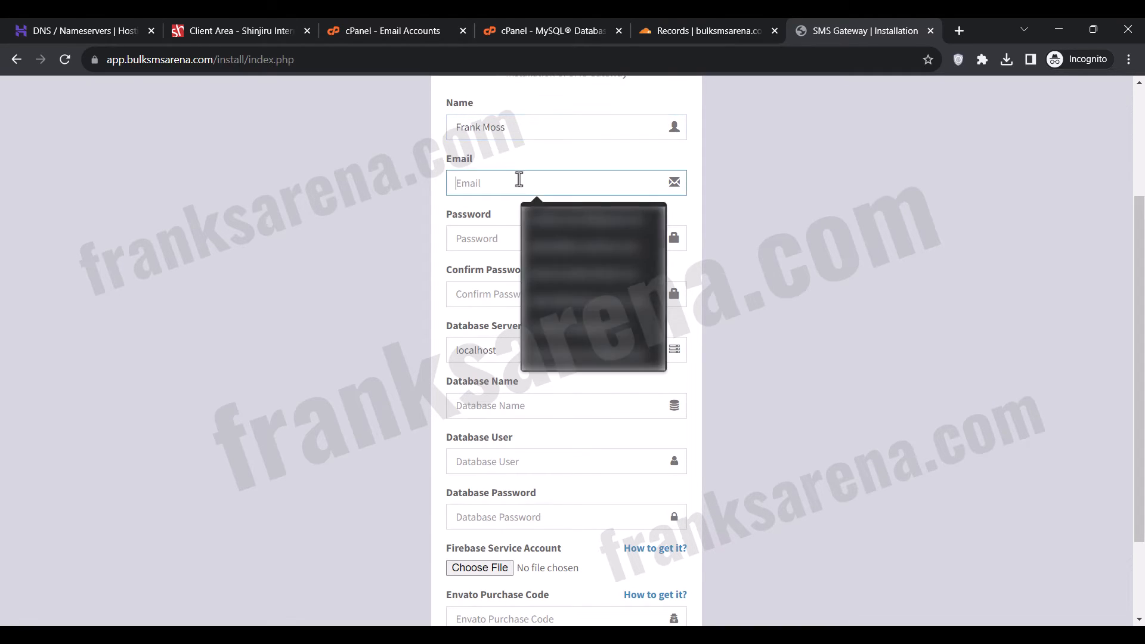
pyautogui.hotkey('ctrl', 'v')
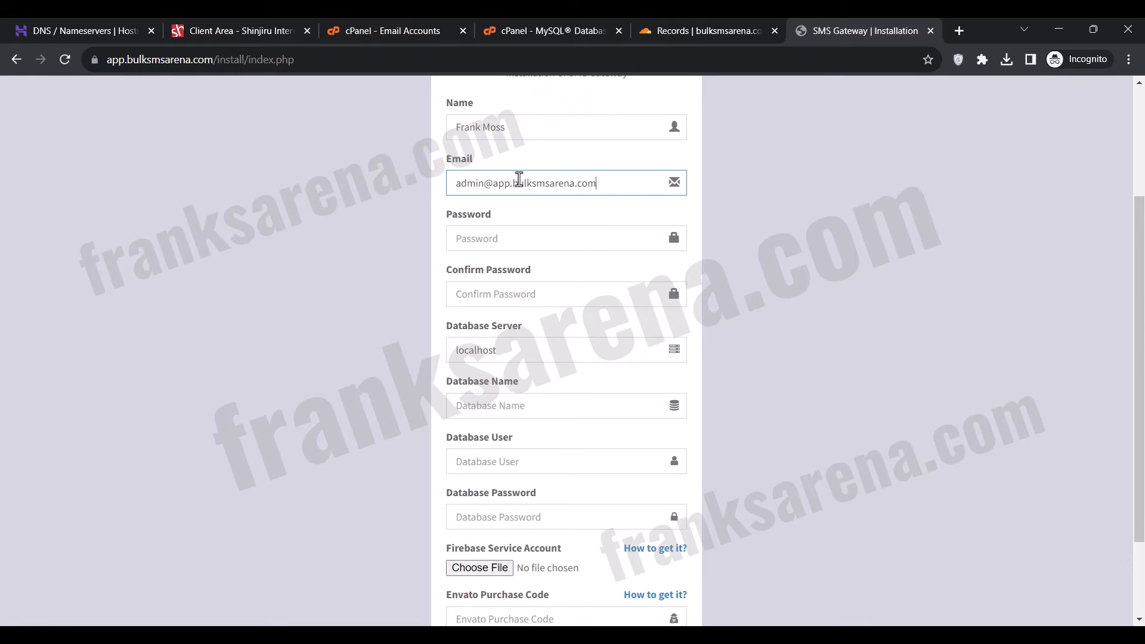
pyautogui.click(409, 286)
# Enter the administrator account password in the SMS Gateway installer and repeat it in the confirmation field.
pyautogui.click(484, 247)
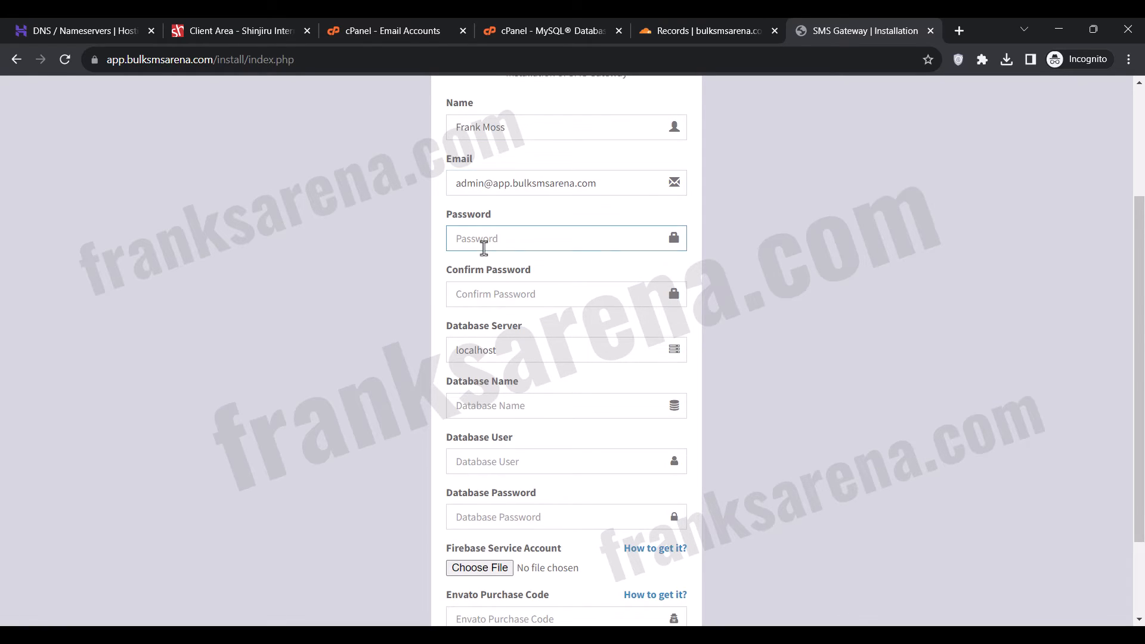
pyautogui.write('•••••••••••')
pyautogui.press('Tab')
pyautogui.write('•••••••••••')
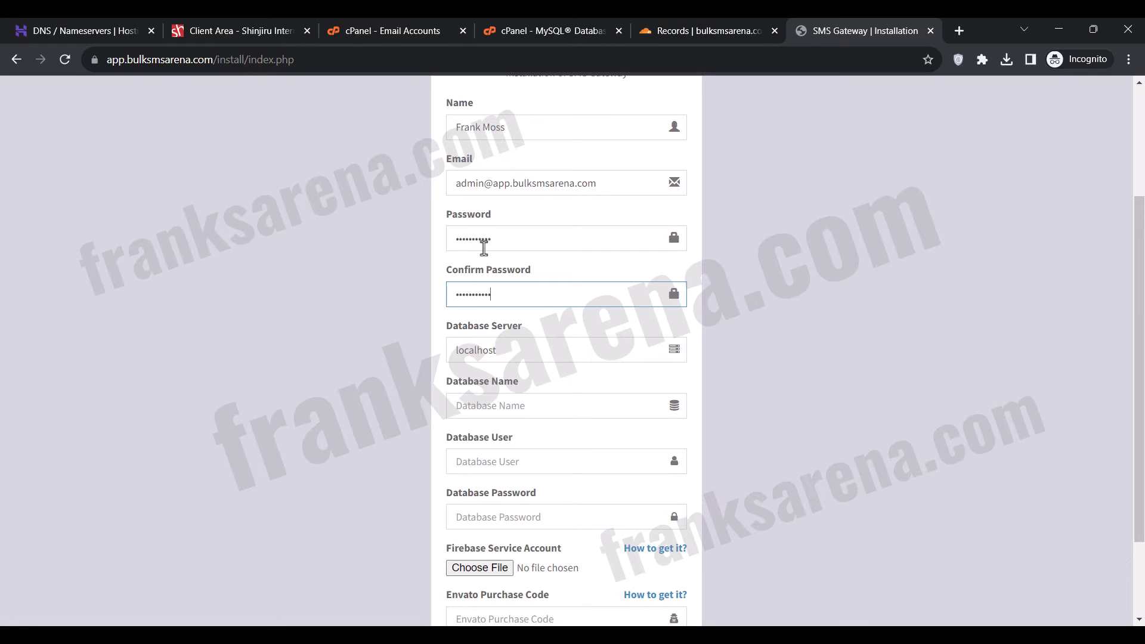
# Copy the database name bulksmsa_androidsender from cPanel's MySQL Database Wizard into the SMS Gateway installer as both database name and database user.
pyautogui.click(545, 21)
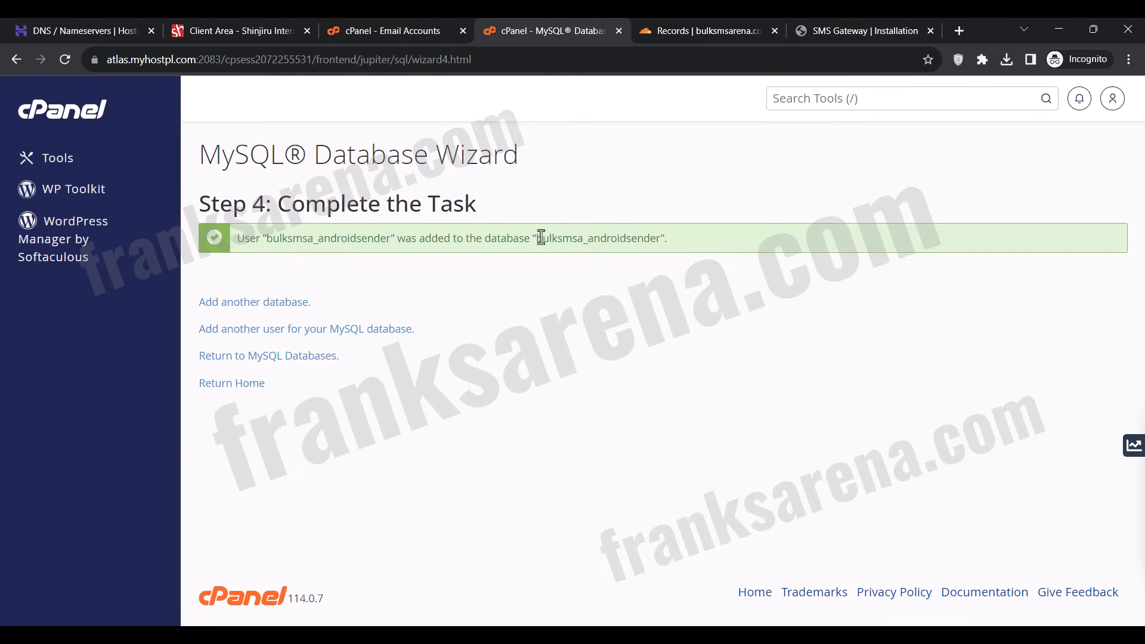
pyautogui.moveTo(536, 238); pyautogui.dragTo(662, 236)
pyautogui.rightClick(632, 236)
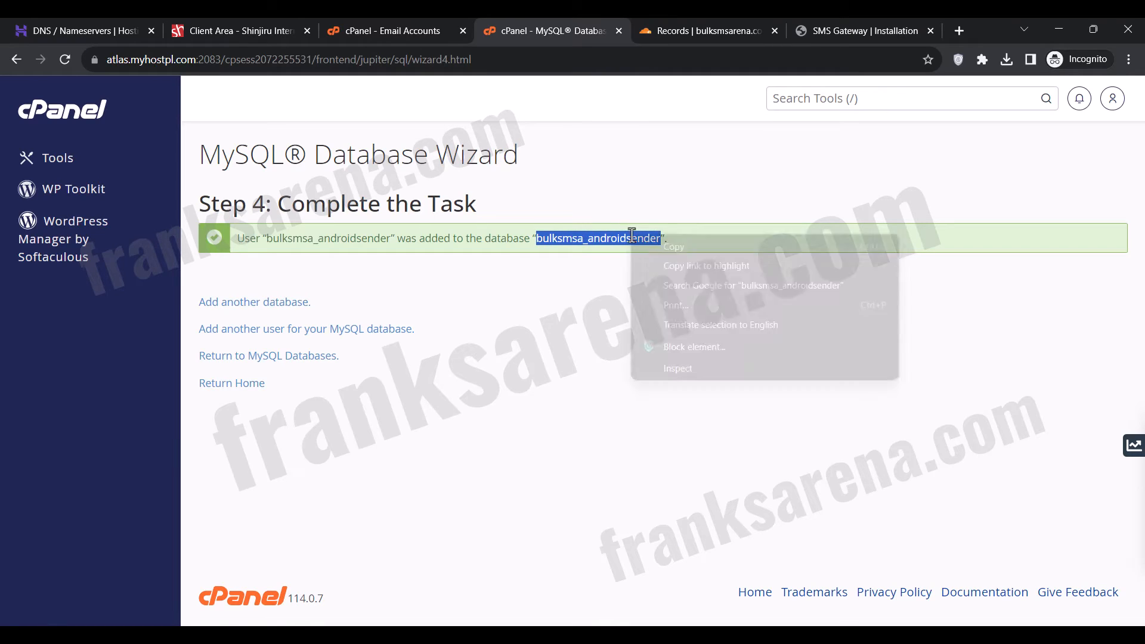
pyautogui.click(654, 245)
pyautogui.click(830, 25)
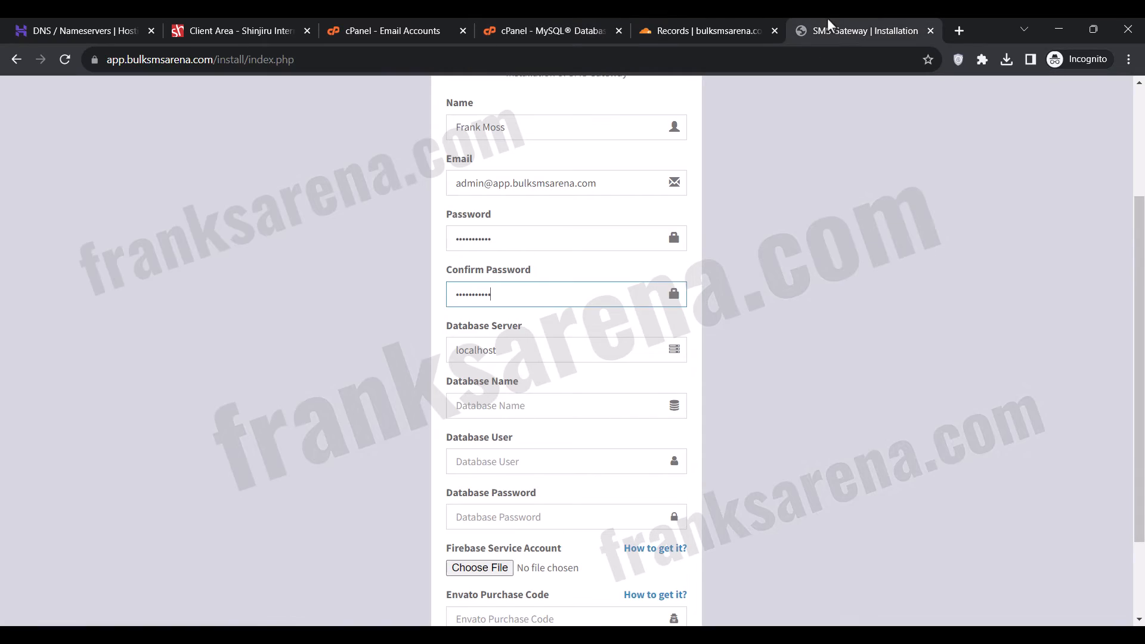
pyautogui.click(473, 411)
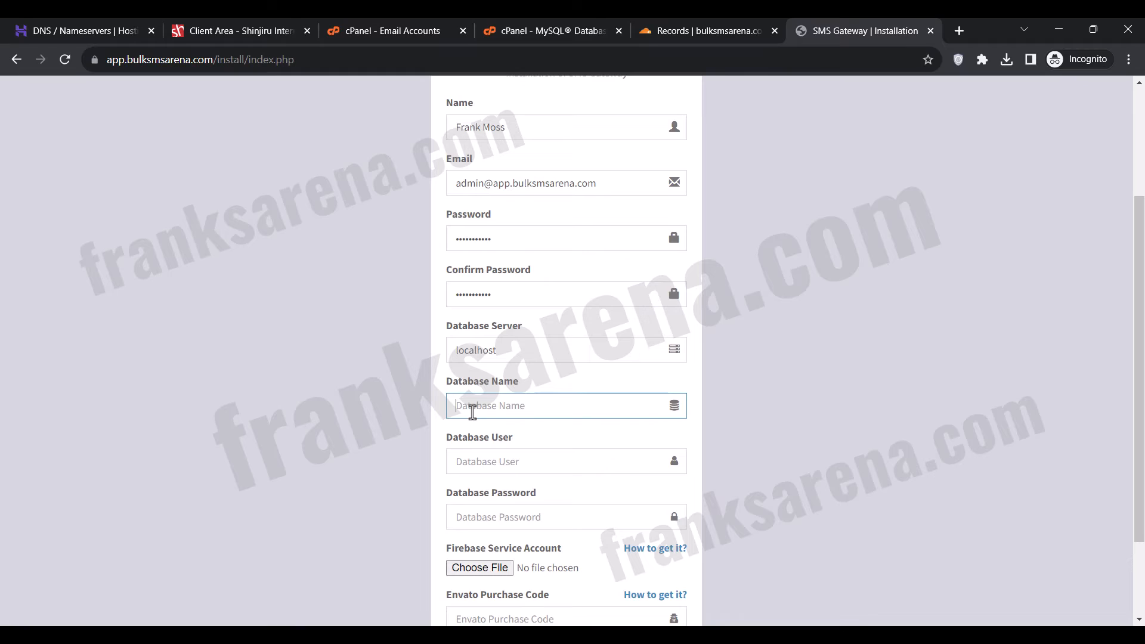
pyautogui.hotkey('ctrl', 'v')
pyautogui.press('Tab')
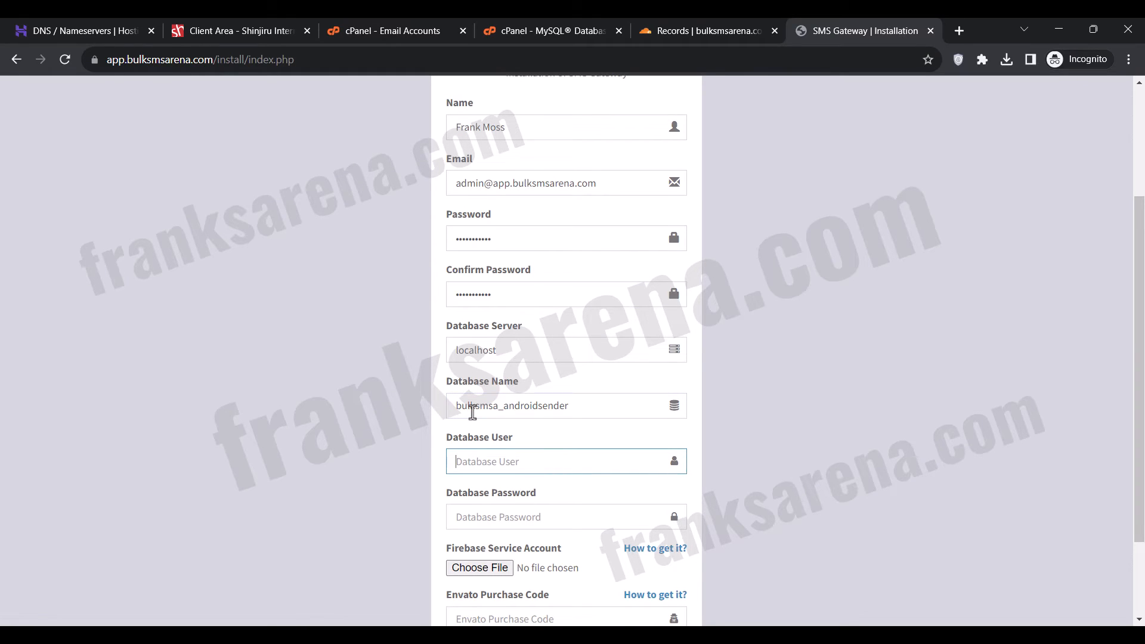
pyautogui.hotkey('ctrl', 'v')
# Paste the database password into the SMS Gateway installer's database password field.
pyautogui.click(478, 518)
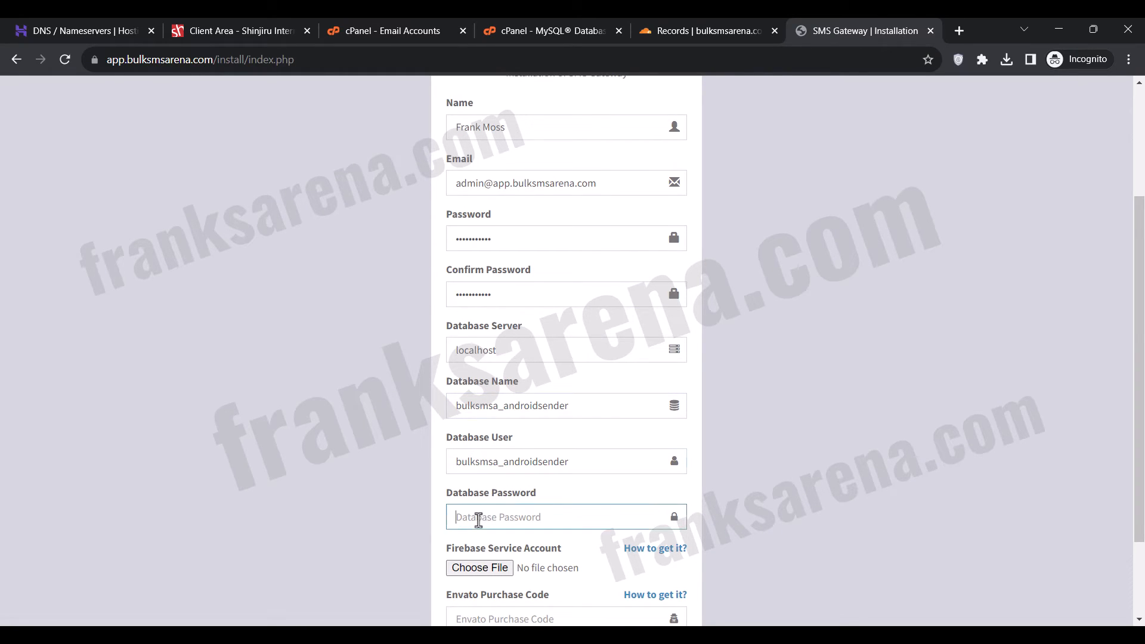
pyautogui.hotkey('ctrl', 'v')
pyautogui.click(395, 525)
pyautogui.scroll(-2, 396, 526)
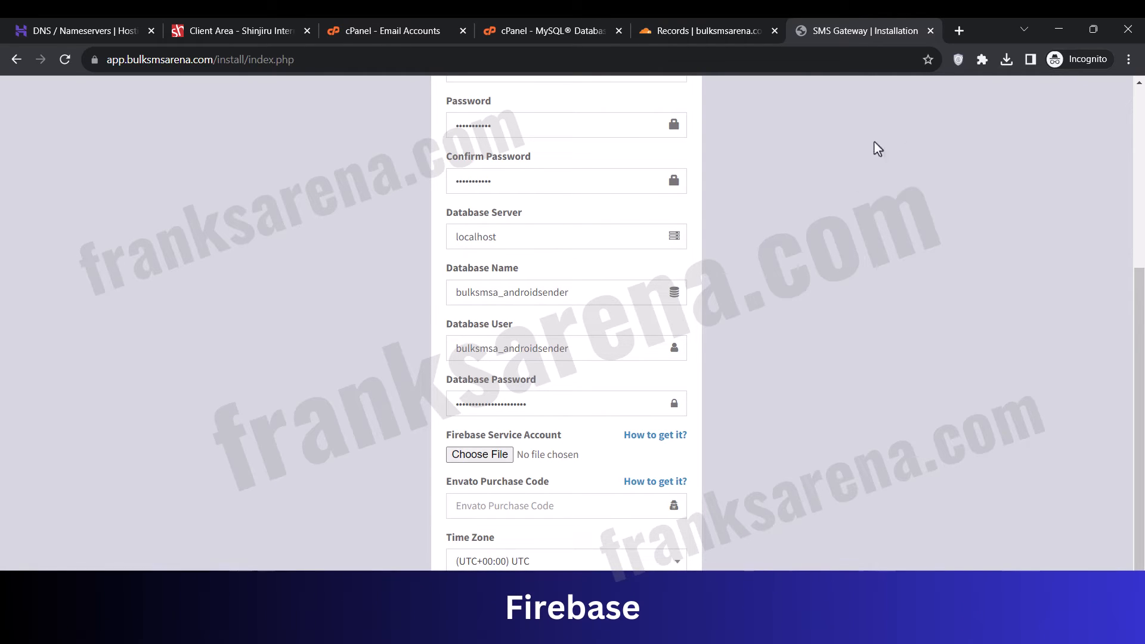
# Search the web for "firebase" in a new tab, open the Firebase site and enter its console with a Google account.
pyautogui.click(958, 30)
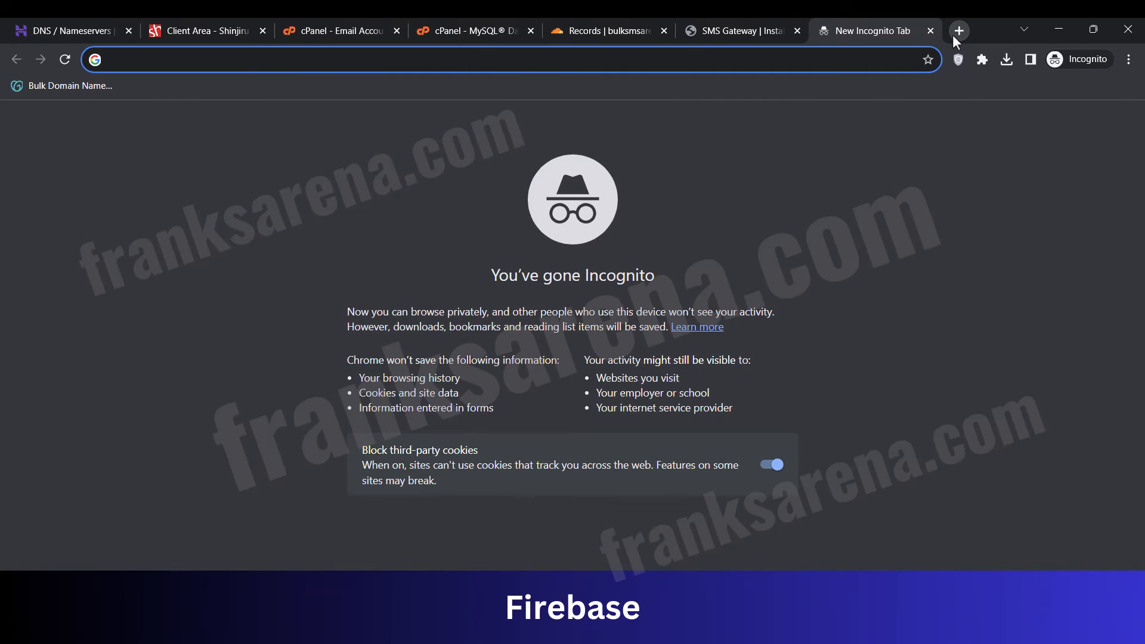
pyautogui.write('firebase')
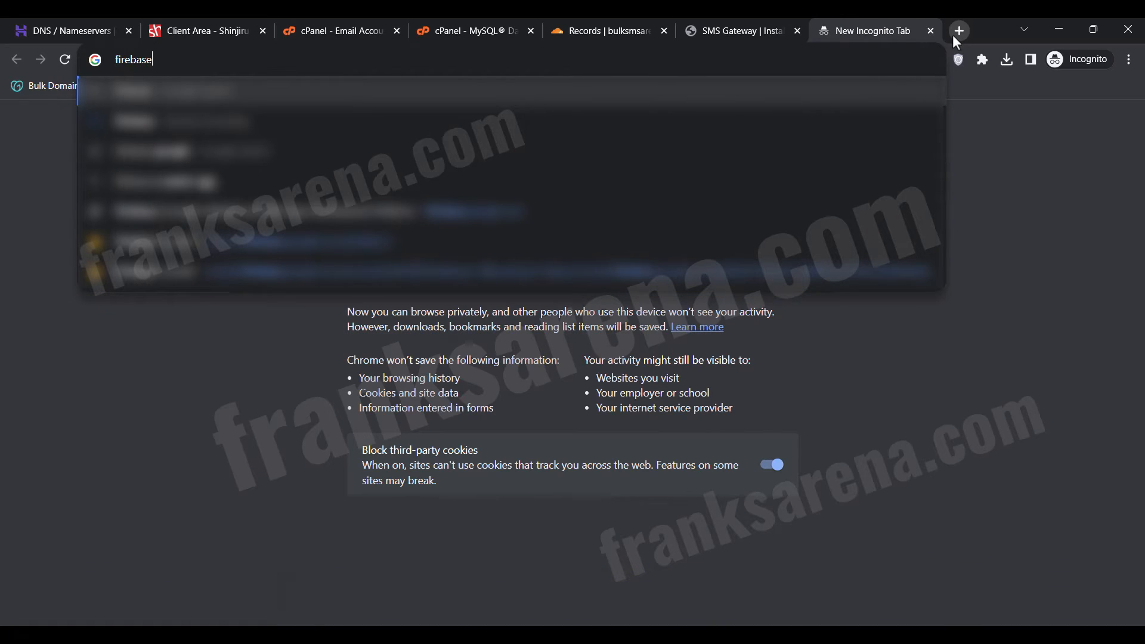
pyautogui.press('Return')
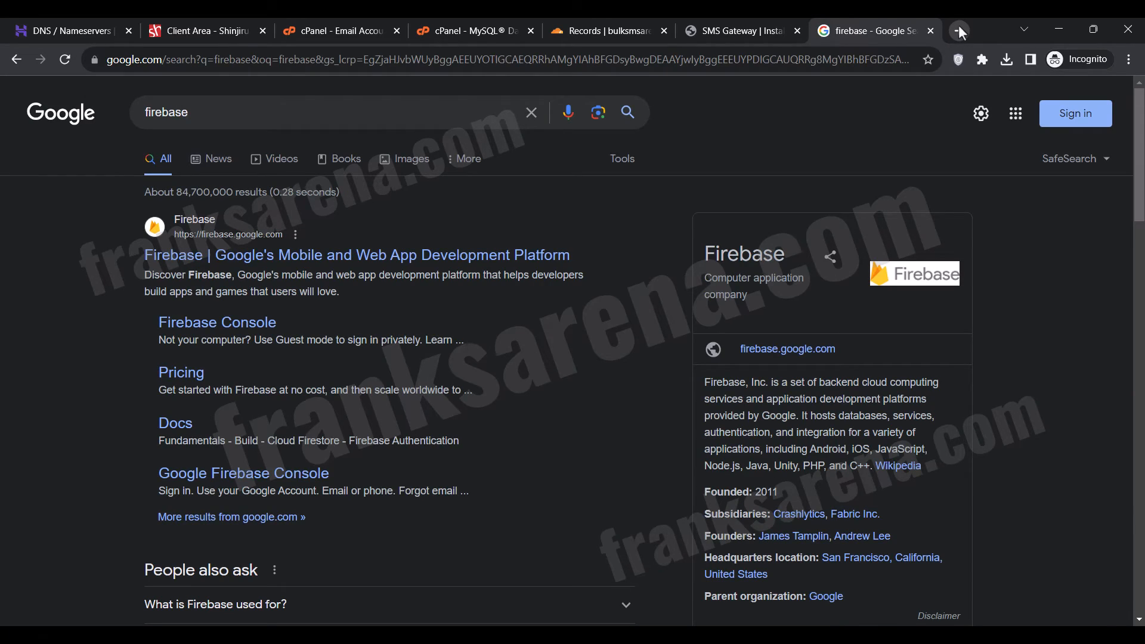
pyautogui.click(396, 258)
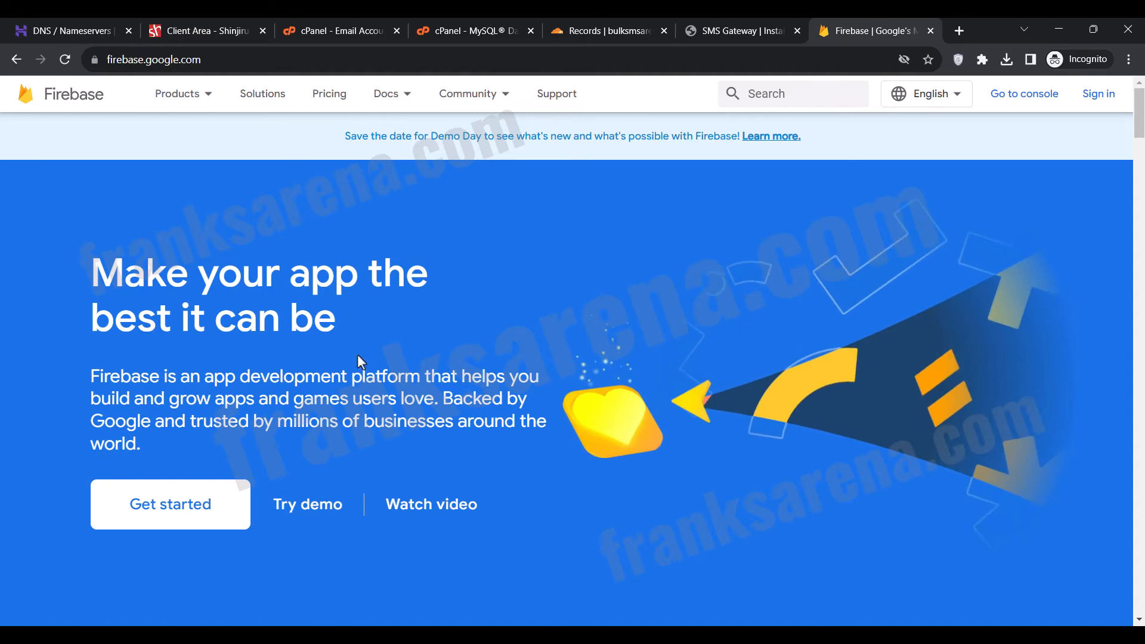
pyautogui.click(173, 503)
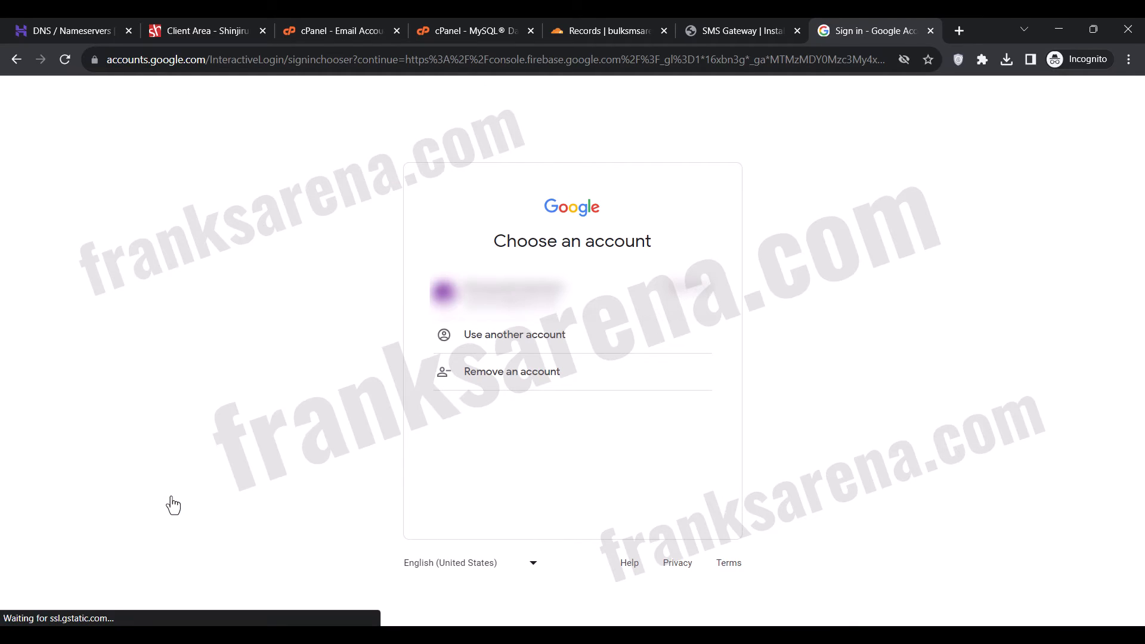
pyautogui.click(505, 351)
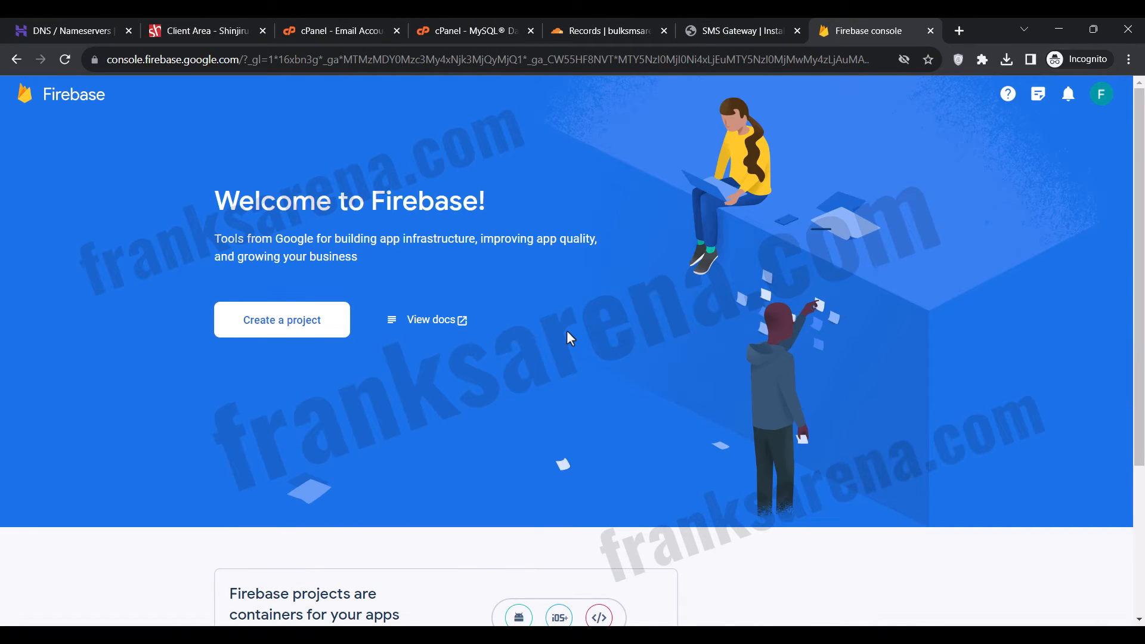
# Start a new Firebase project named SMS Gateway, accepting the Firebase terms and confirming business use.
pyautogui.click(302, 321)
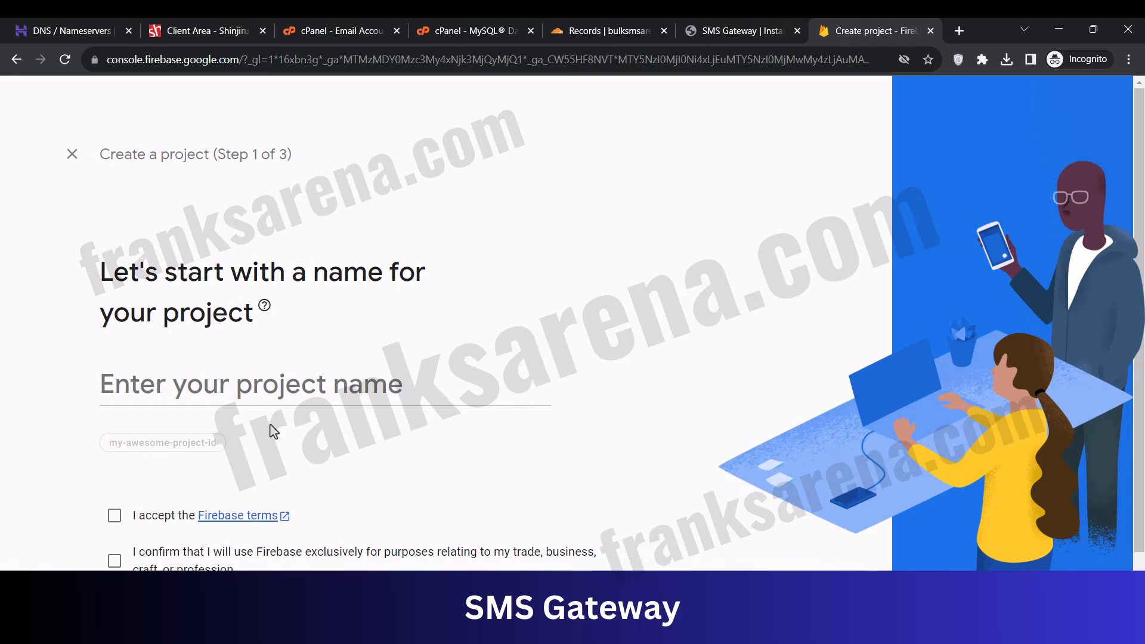
pyautogui.click(181, 390)
pyautogui.write('SMS')
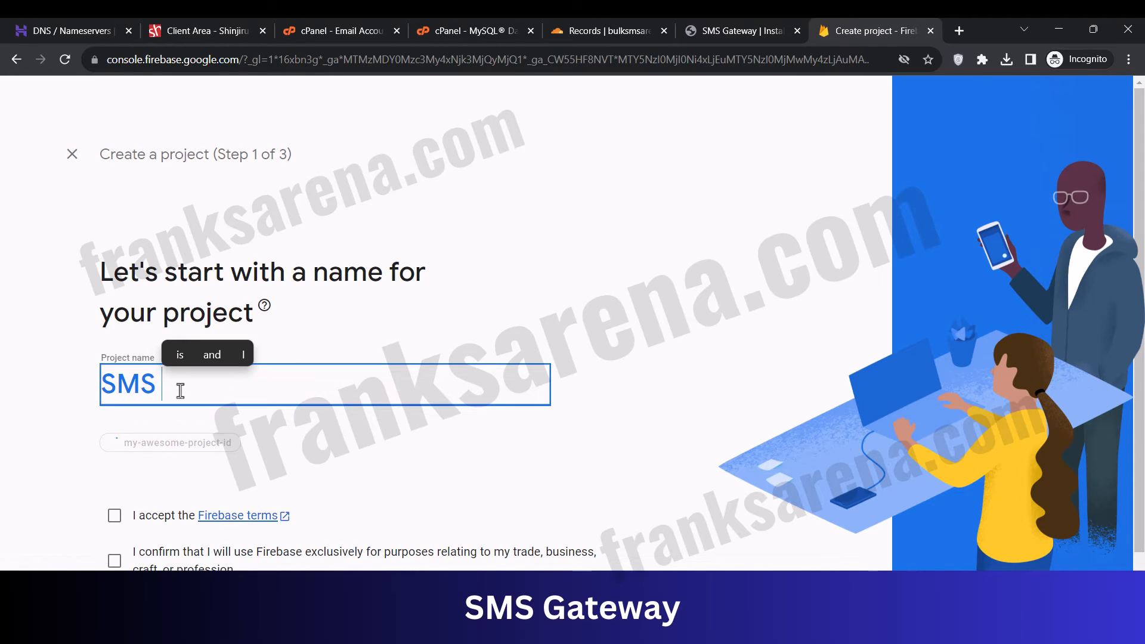
pyautogui.write(' Gateway')
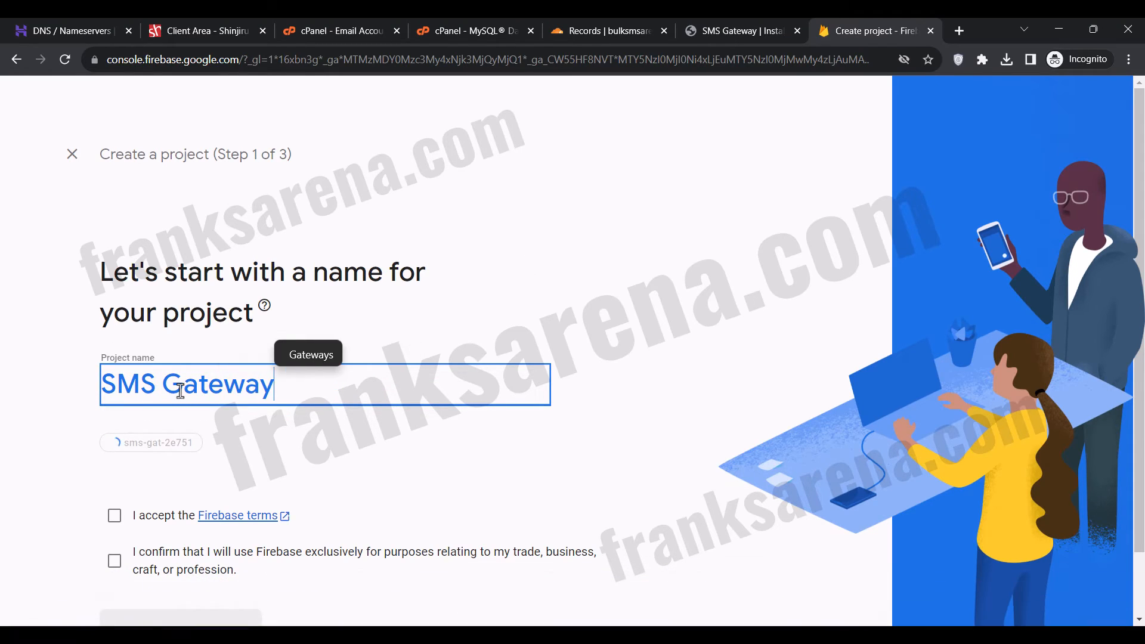
pyautogui.click(633, 352)
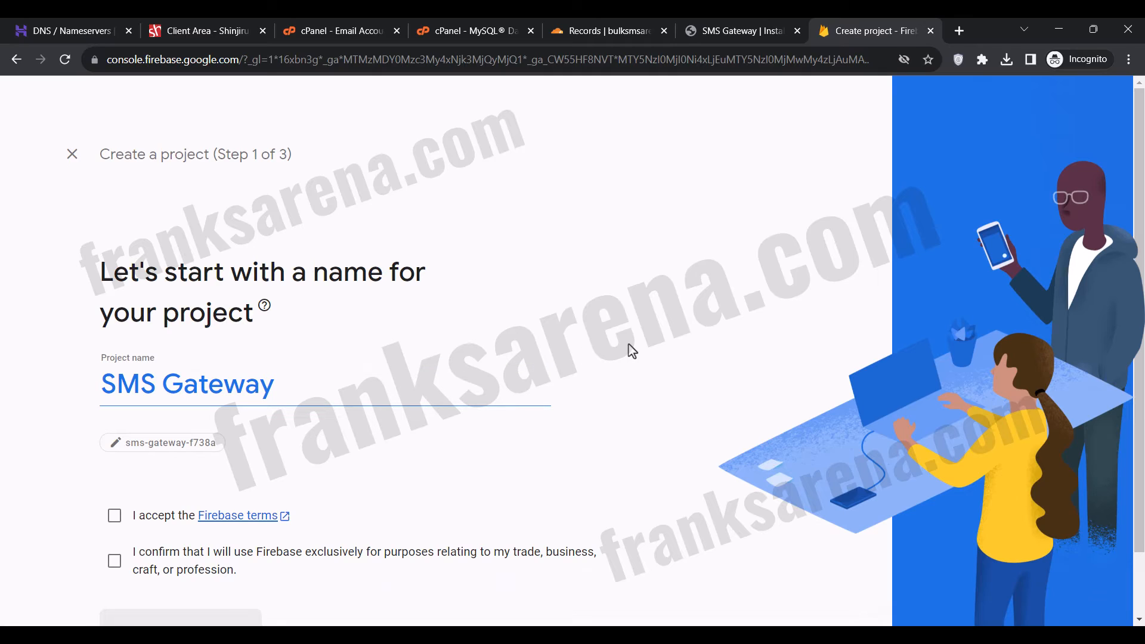
pyautogui.scroll(-2, 631, 351)
pyautogui.click(115, 444)
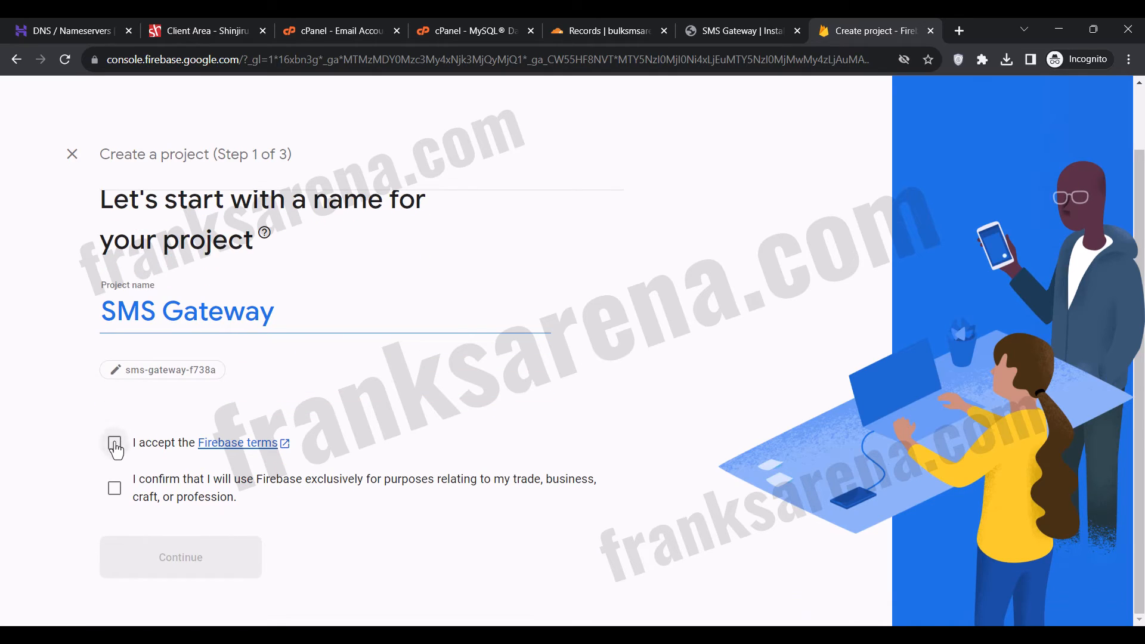
pyautogui.click(115, 489)
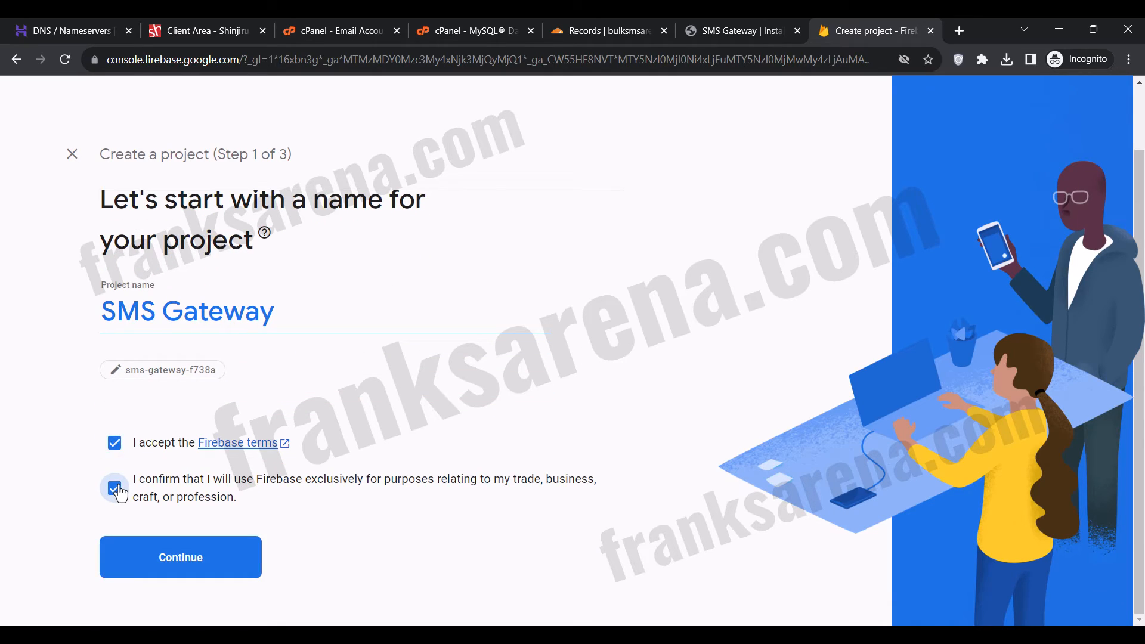
pyautogui.click(172, 557)
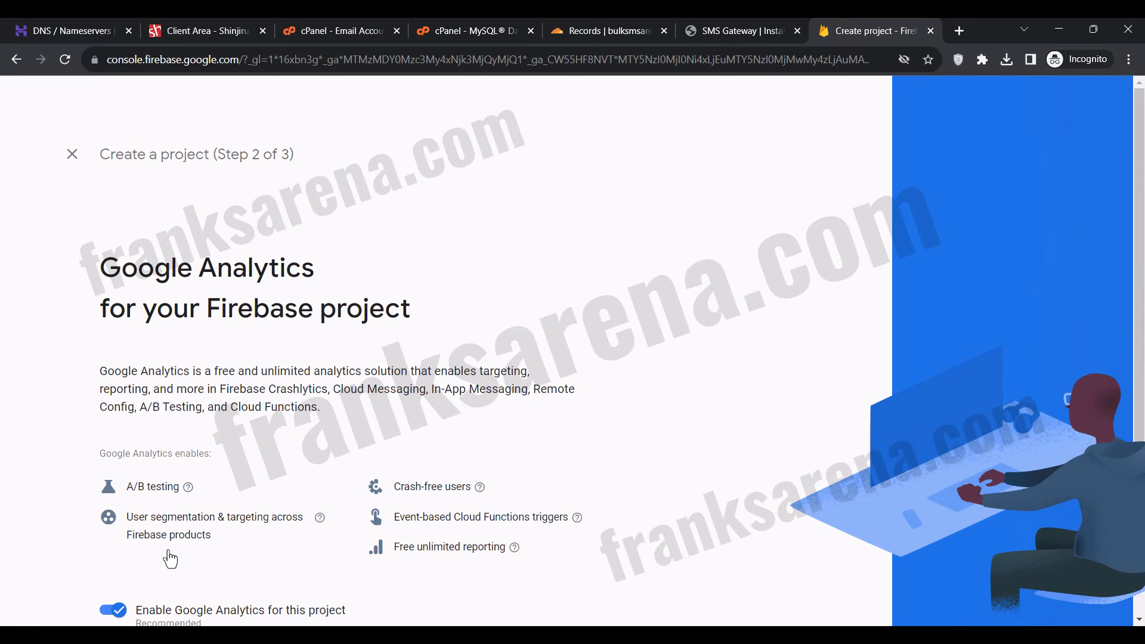
# Disable Google Analytics for the Firebase project, create the project and continue to its overview.
pyautogui.scroll(-2, 170, 559)
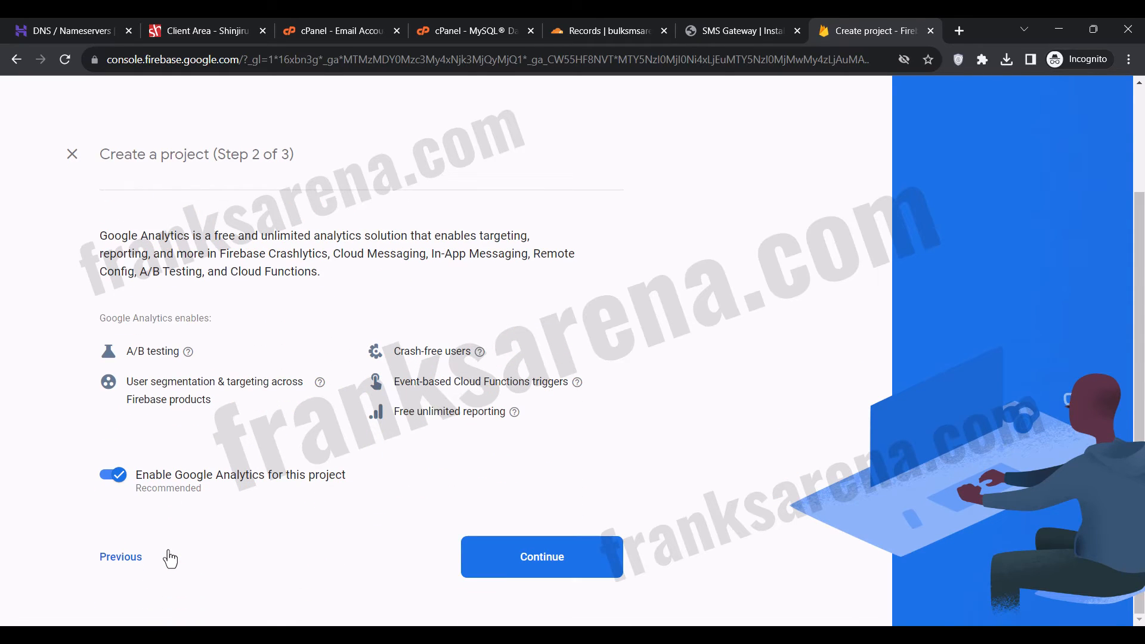
pyautogui.click(122, 482)
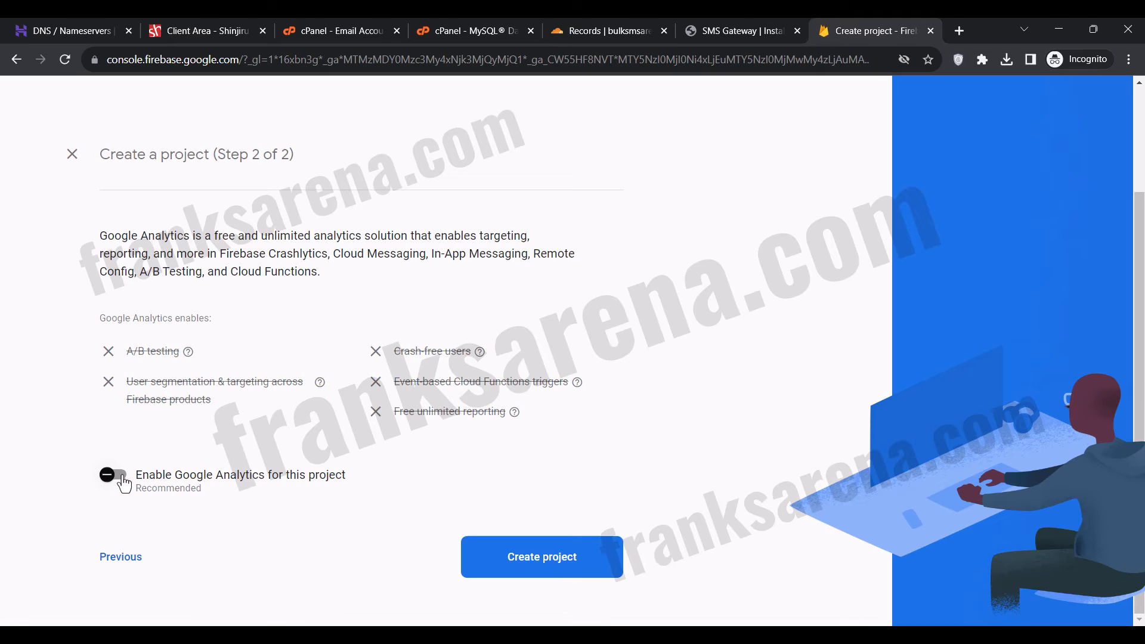
pyautogui.click(517, 557)
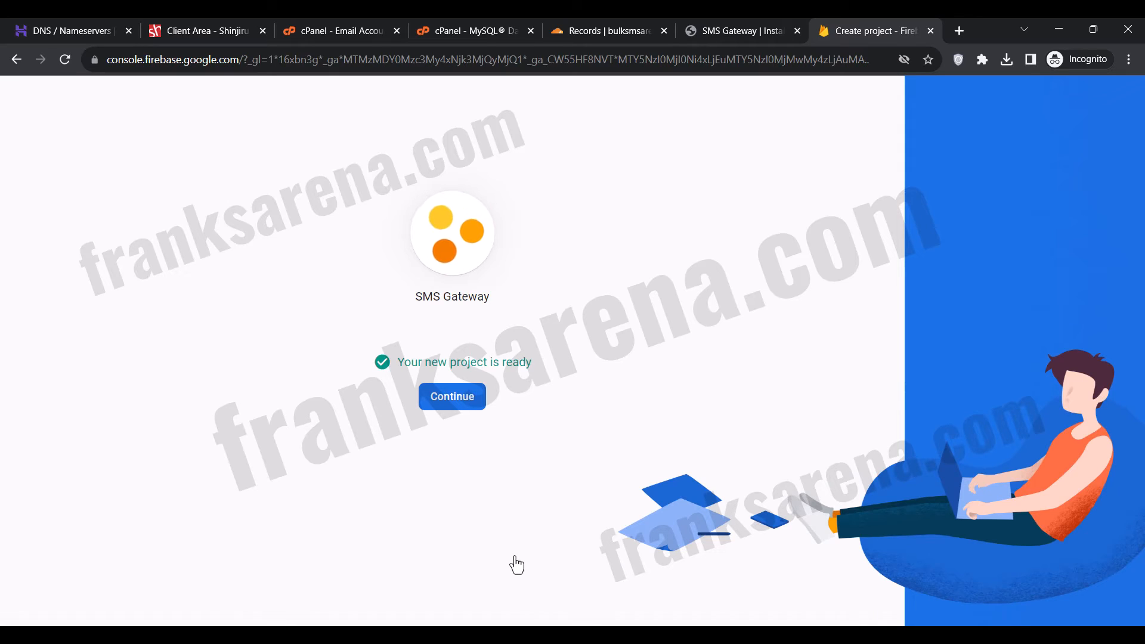
pyautogui.click(452, 397)
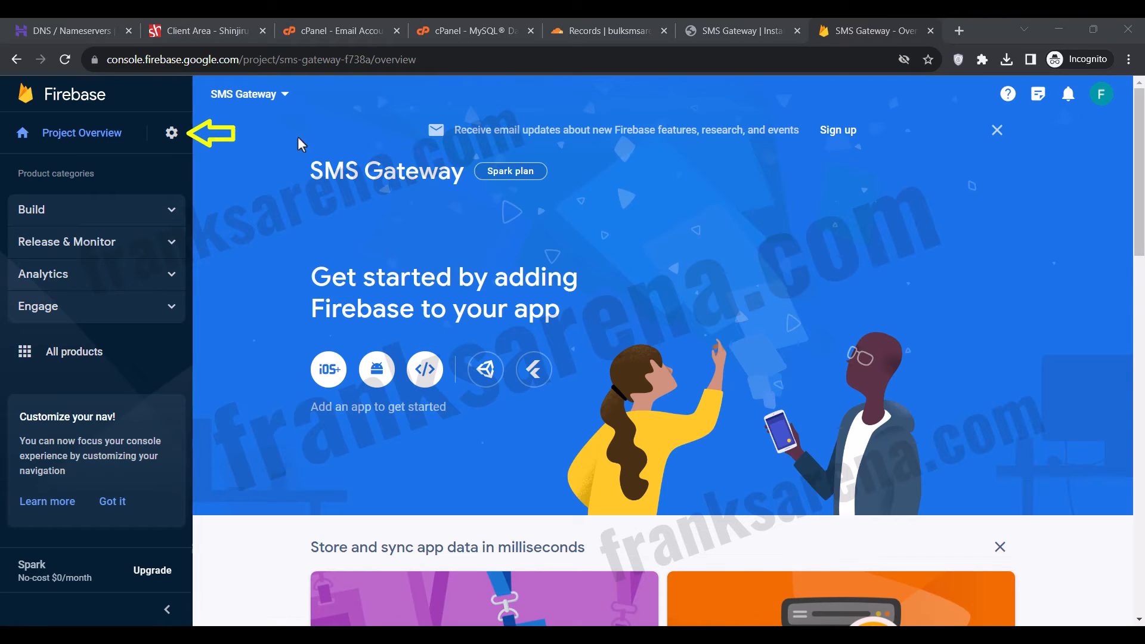
# Generate a new Firebase Admin SDK private key from the project's service account settings and save the JSON file in Downloads.
pyautogui.click(171, 136)
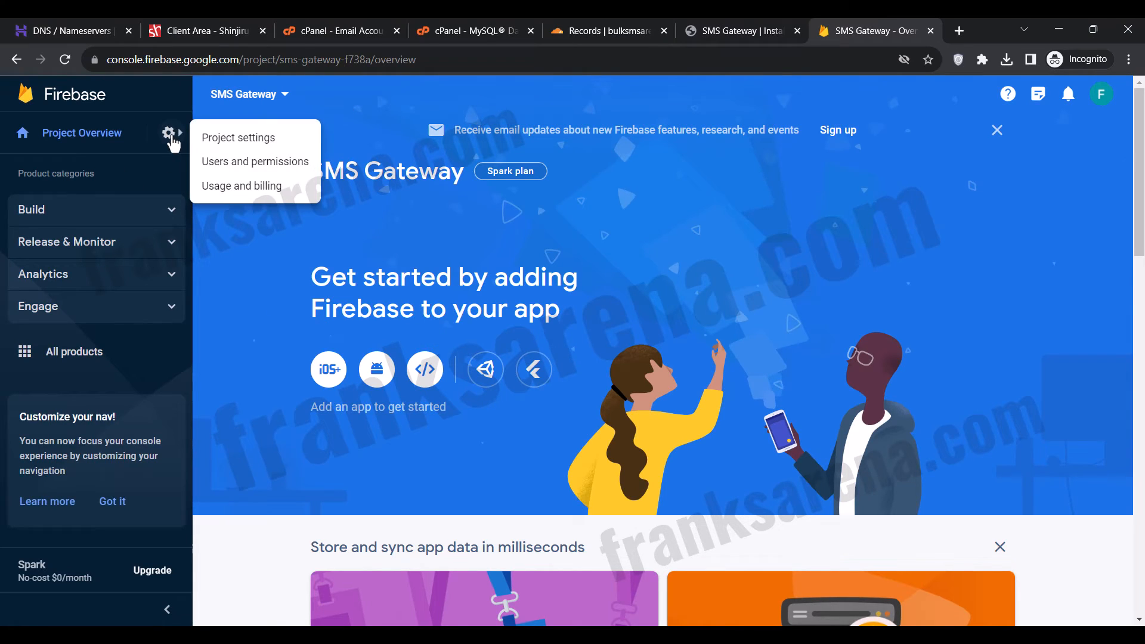
pyautogui.click(231, 139)
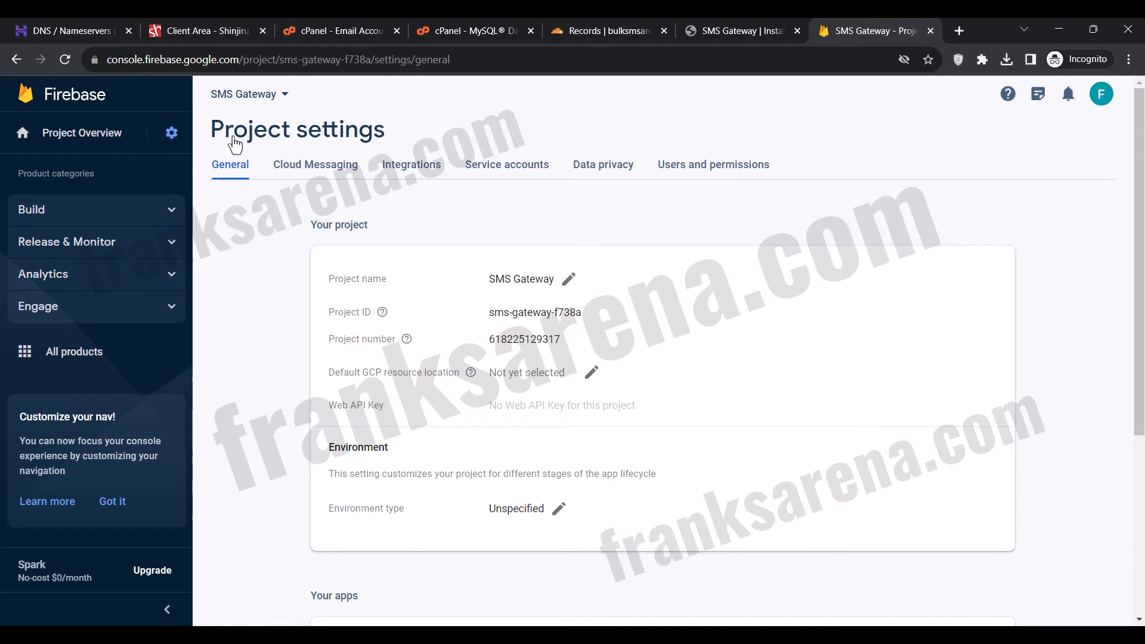
pyautogui.click(494, 171)
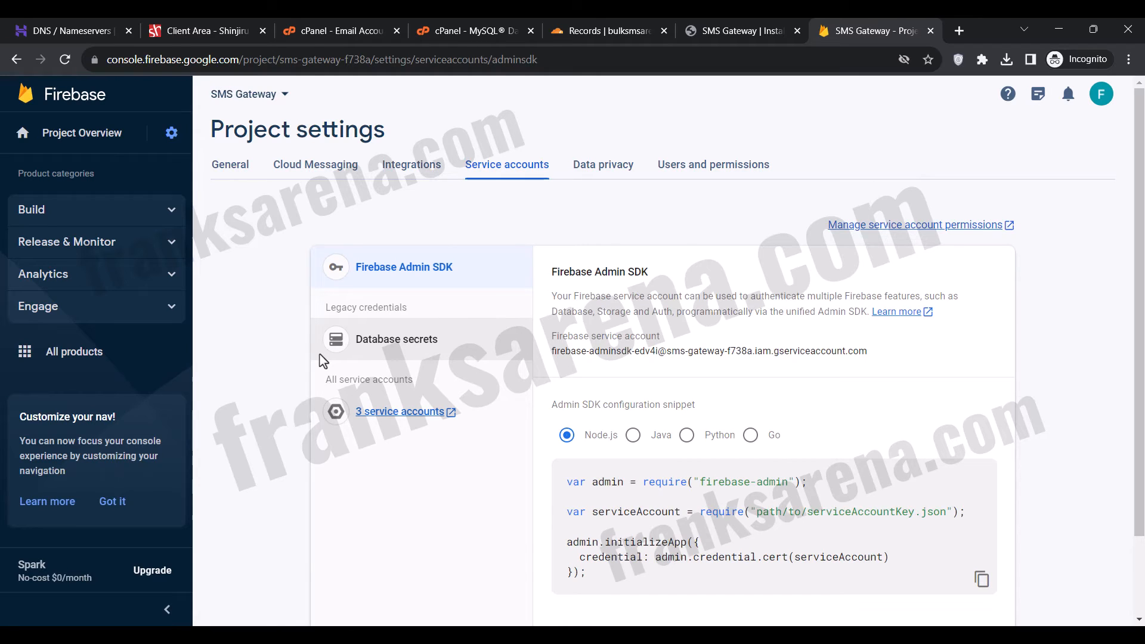
pyautogui.scroll(-2, 323, 361)
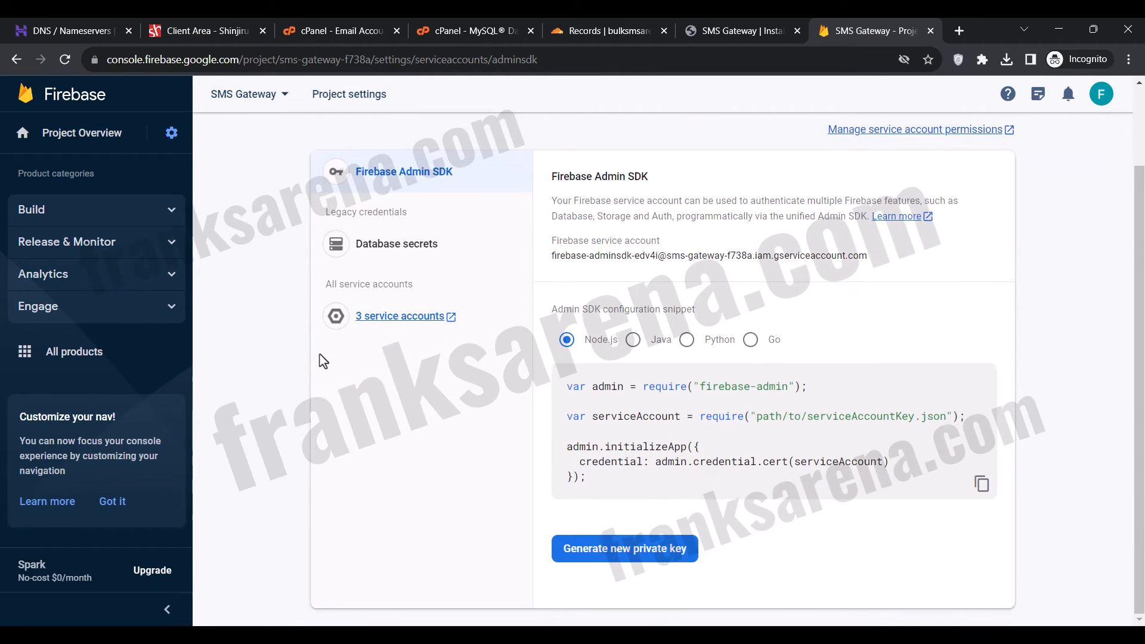
pyautogui.click(611, 552)
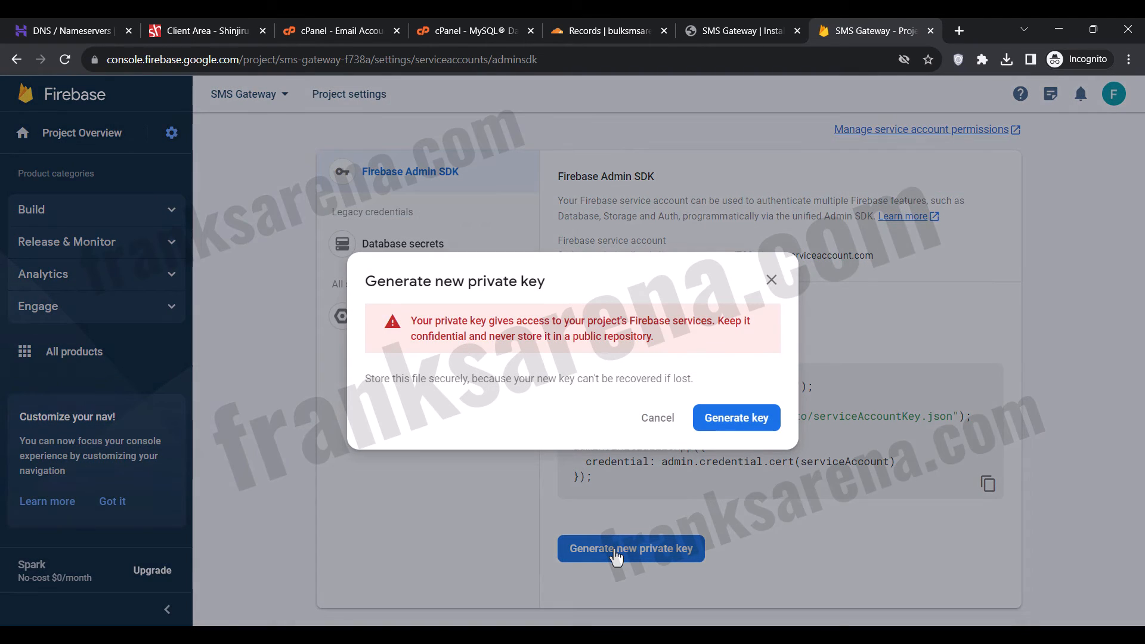
pyautogui.click(740, 425)
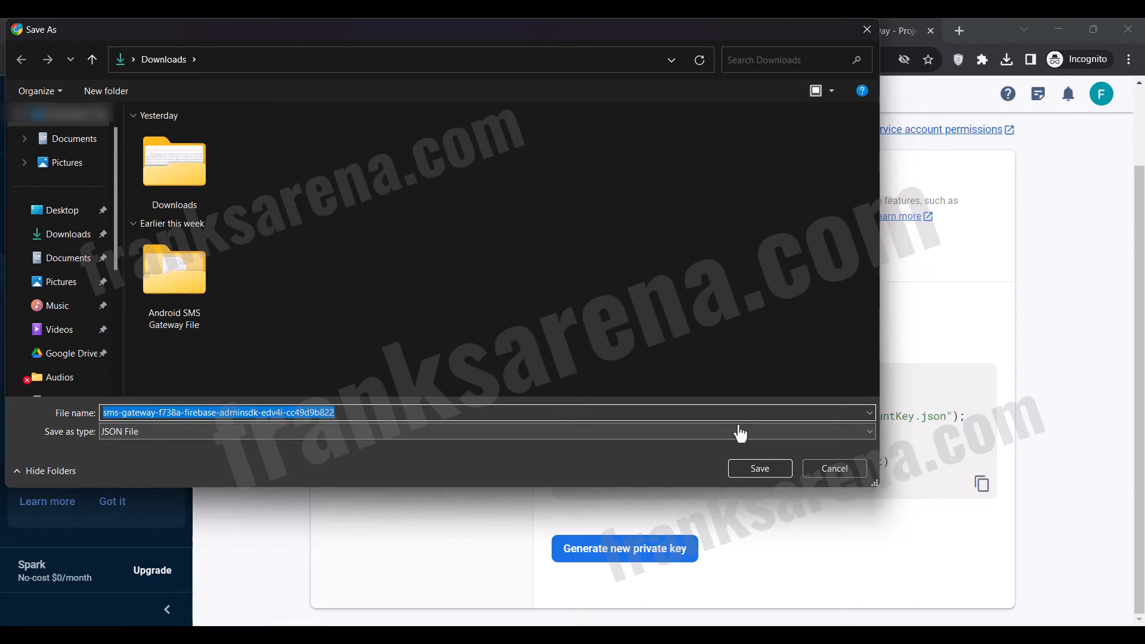
pyautogui.press('Return')
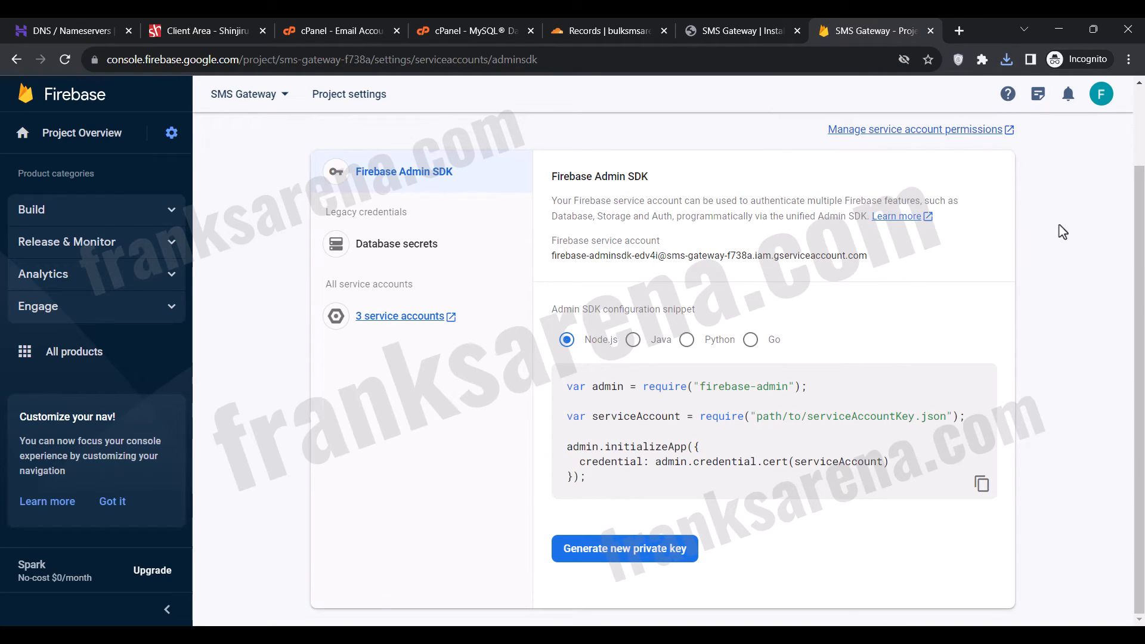
# Attach the sms-gateway Firebase Admin SDK JSON file from Downloads as the installer's Firebase service account.
pyautogui.click(750, 31)
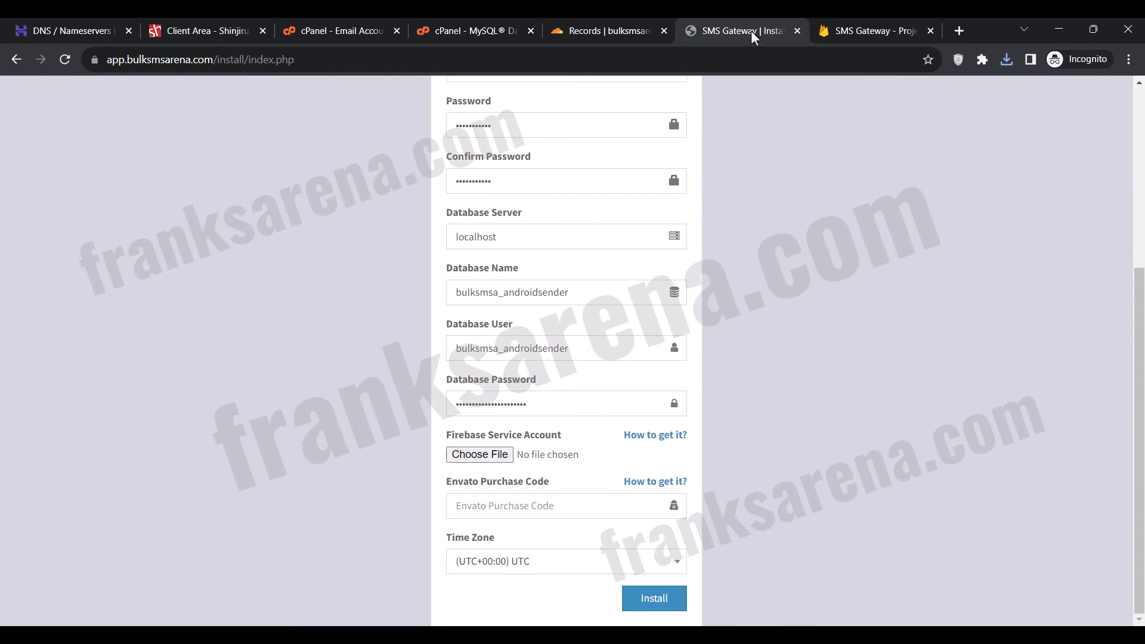
pyautogui.click(486, 455)
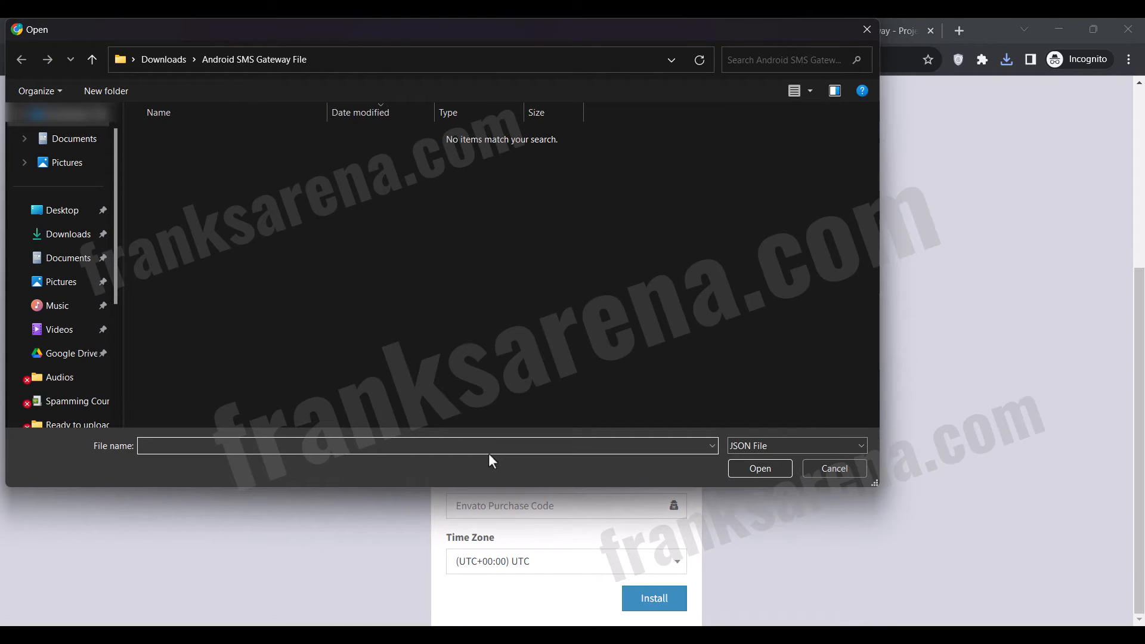
pyautogui.click(66, 234)
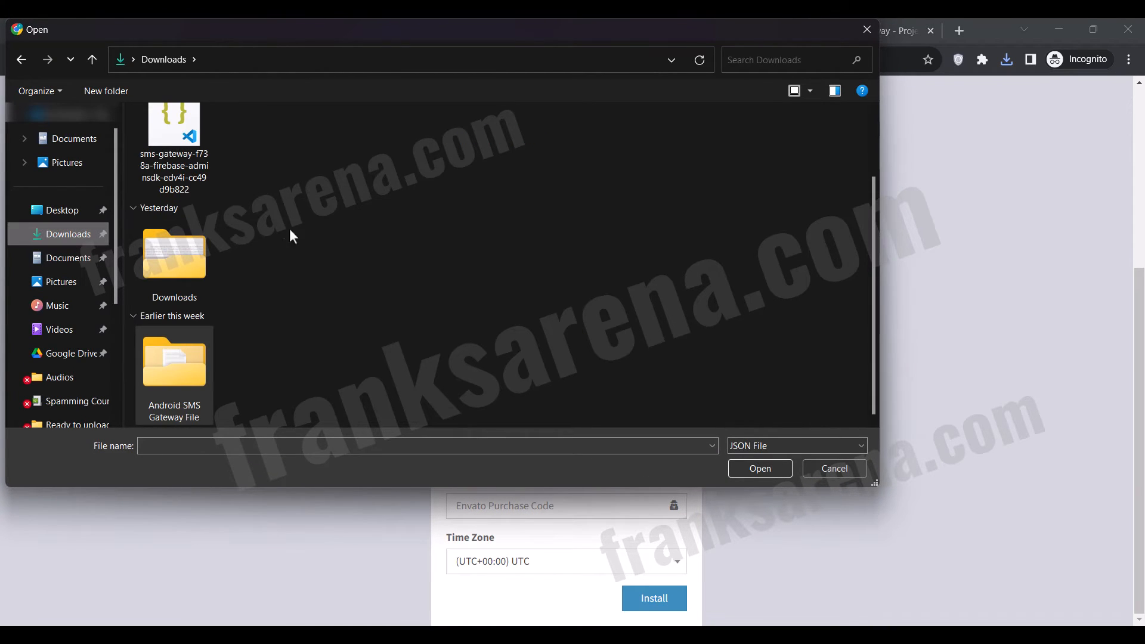
pyautogui.scroll(1, 292, 236)
pyautogui.click(186, 192)
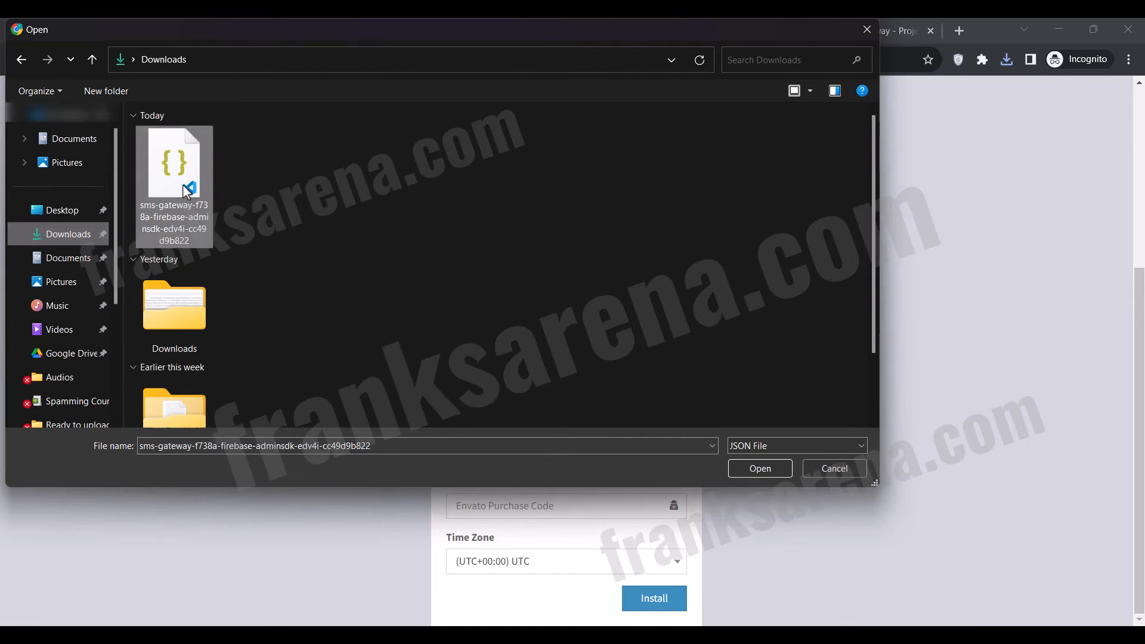
pyautogui.doubleClick(187, 192)
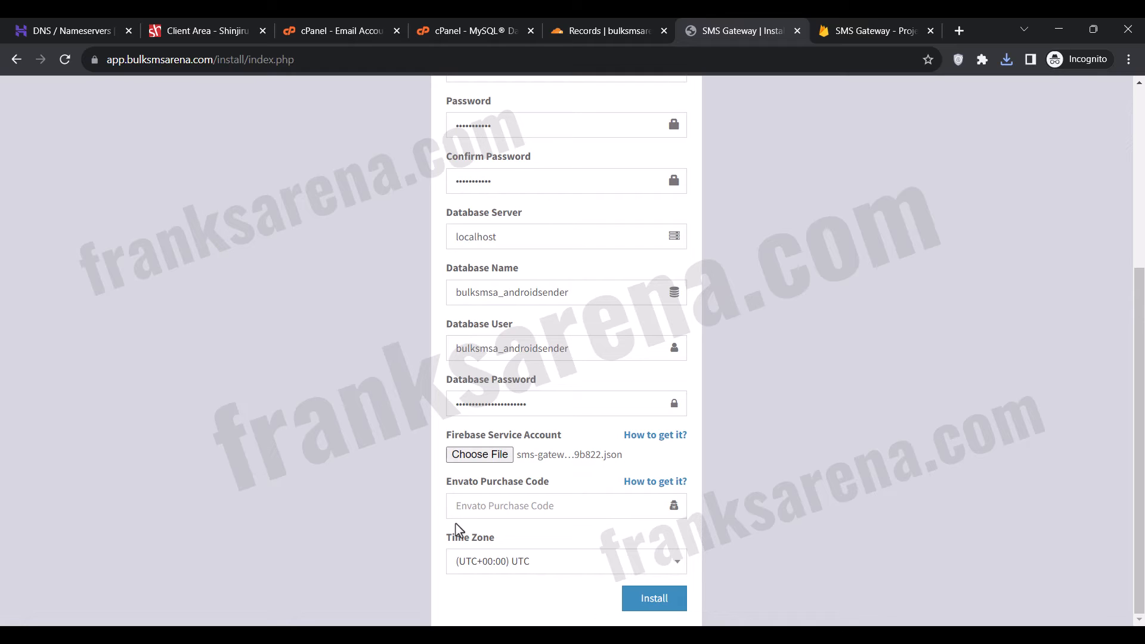
# Copy the purchase code from the Purchase code text file in the Android SMS Gateway File folder and return to the installer.
pyautogui.click(544, 634)
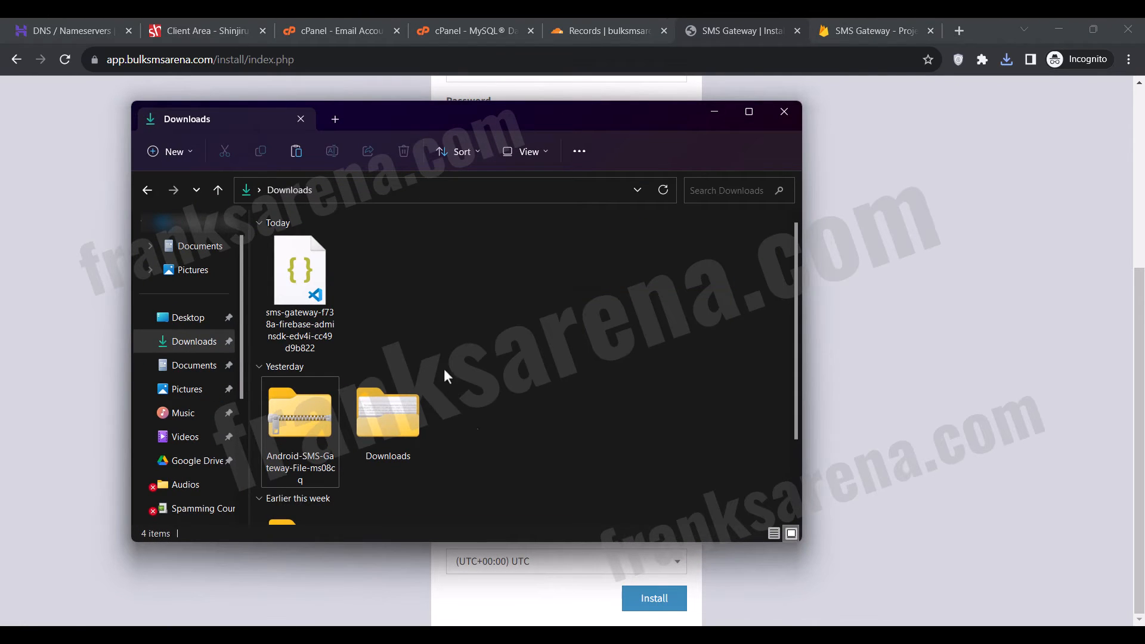
pyautogui.scroll(-2, 424, 352)
pyautogui.doubleClick(315, 470)
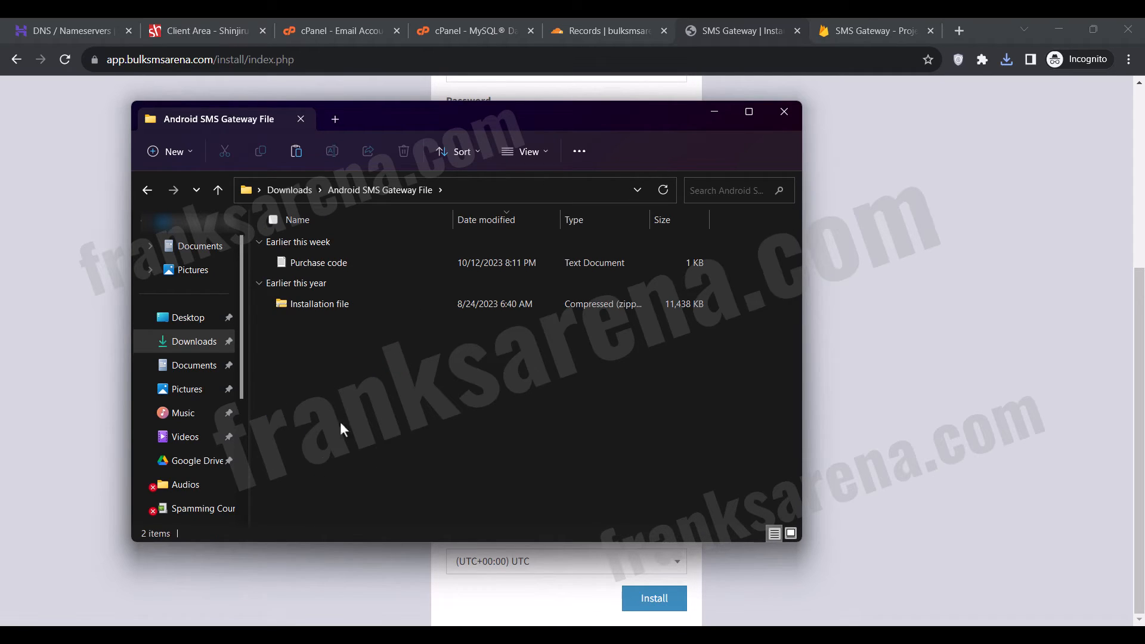
pyautogui.doubleClick(331, 260)
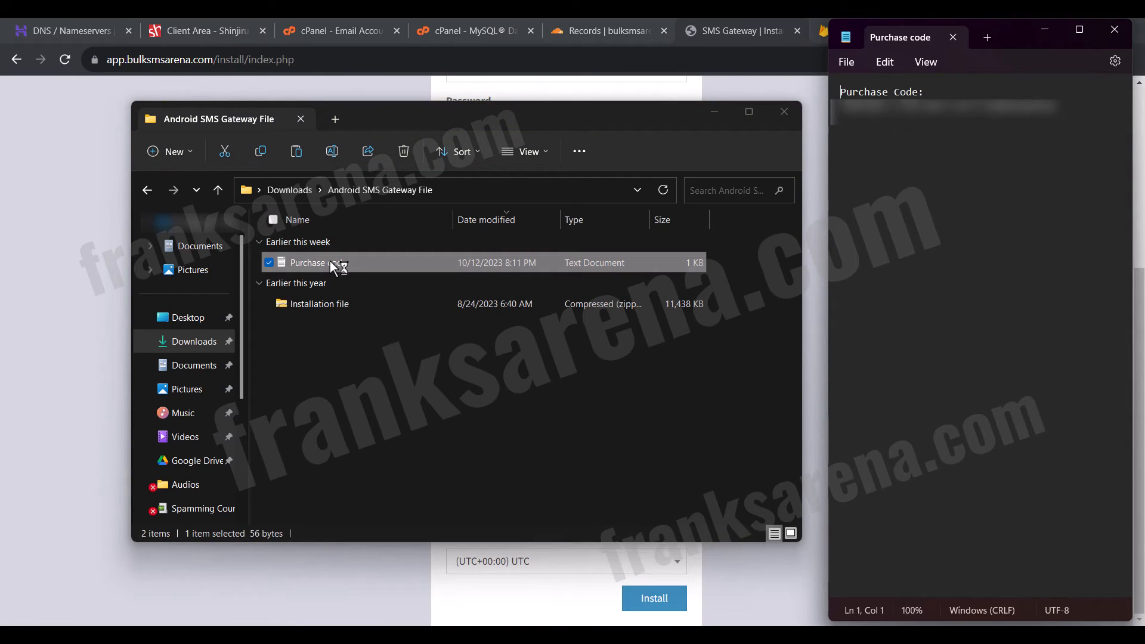
pyautogui.moveTo(1057, 105); pyautogui.dragTo(842, 109)
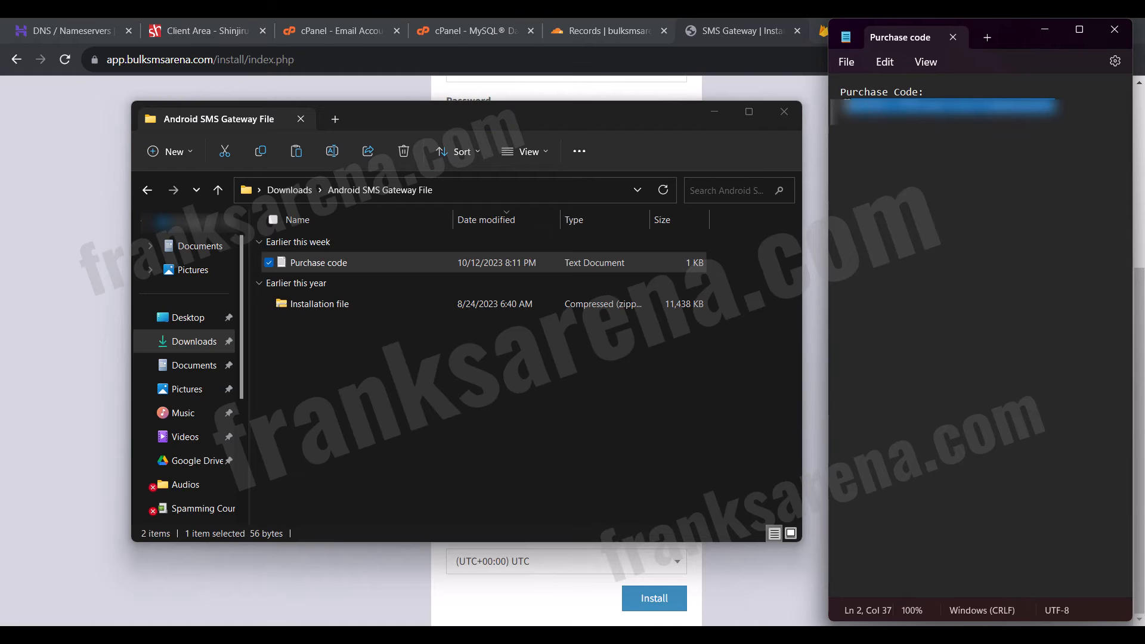
pyautogui.click(1114, 28)
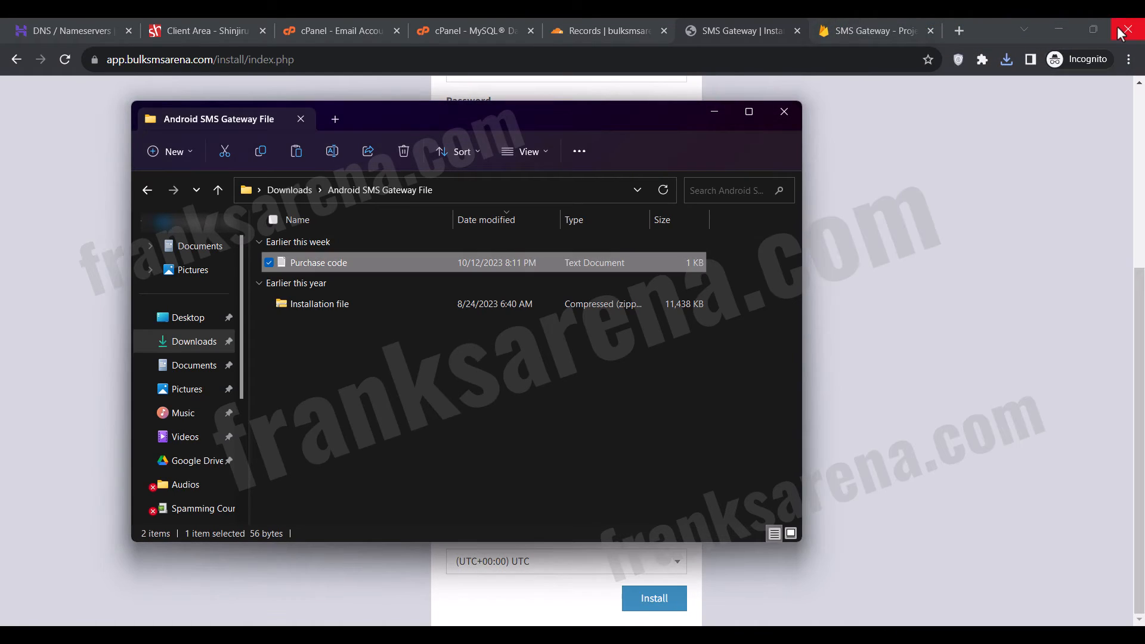
pyautogui.click(936, 236)
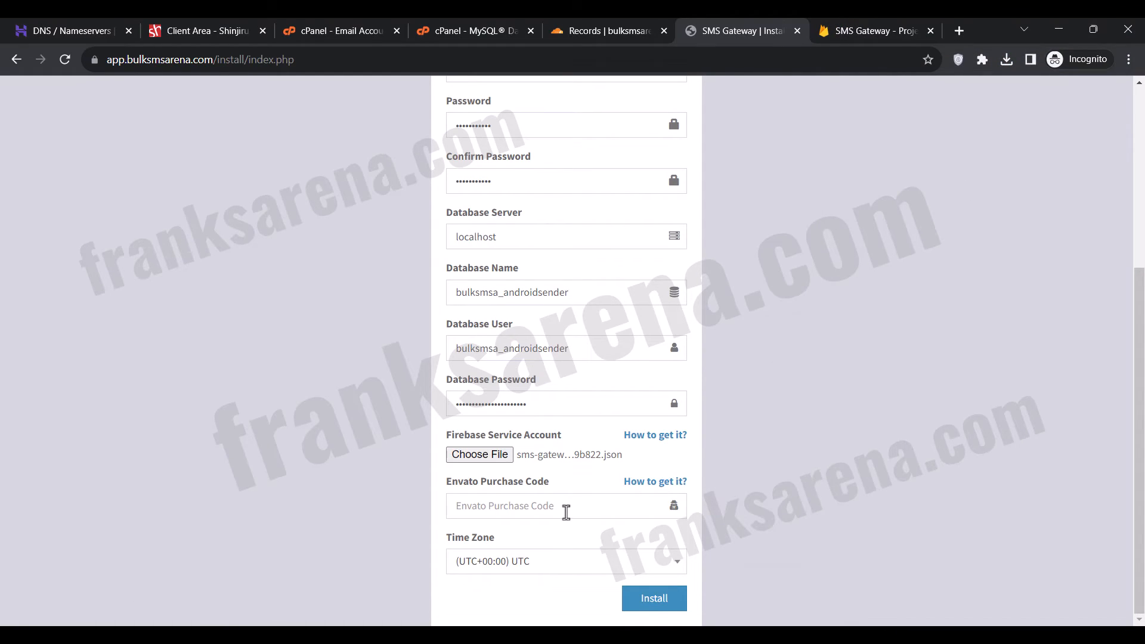
# Paste the Envato purchase code into the installer form and run the SMS Gateway installation.
pyautogui.click(566, 510)
pyautogui.hotkey('ctrl', 'v')
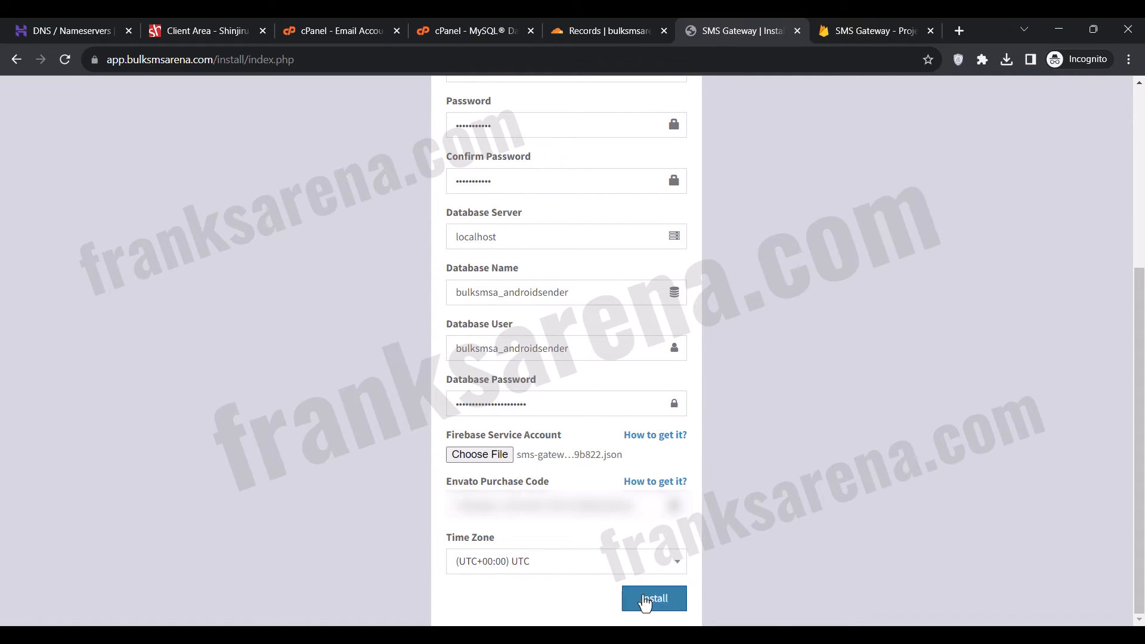
pyautogui.click(645, 601)
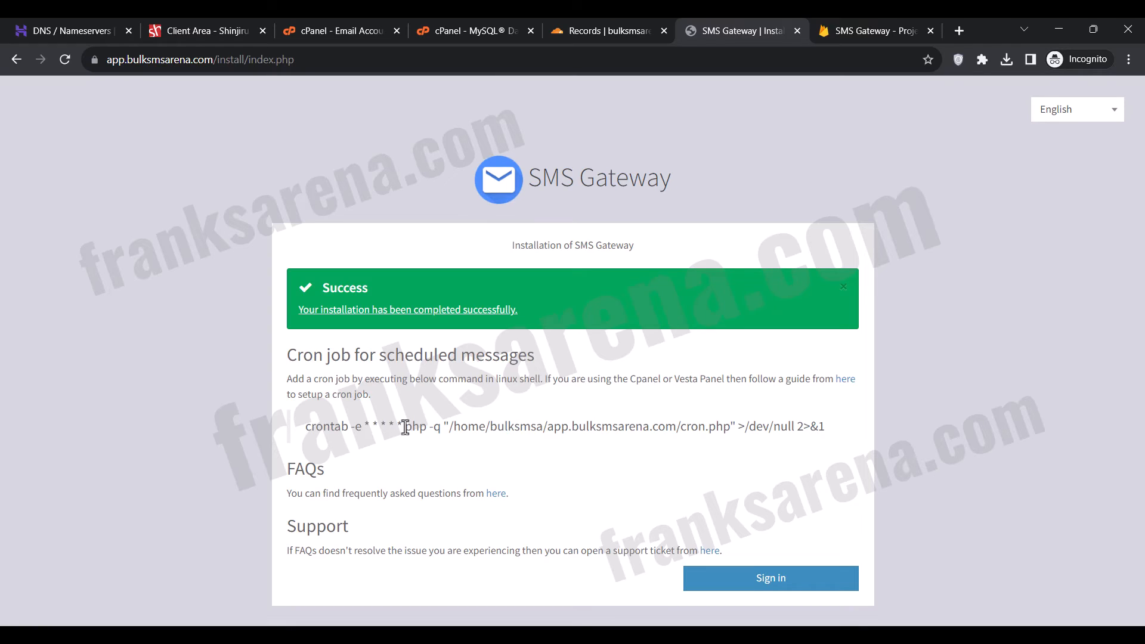
# Copy the cron command for scheduled messages, from "php -q" through "2>&1", without the crontab prefix.
pyautogui.moveTo(405, 427); pyautogui.dragTo(831, 440)
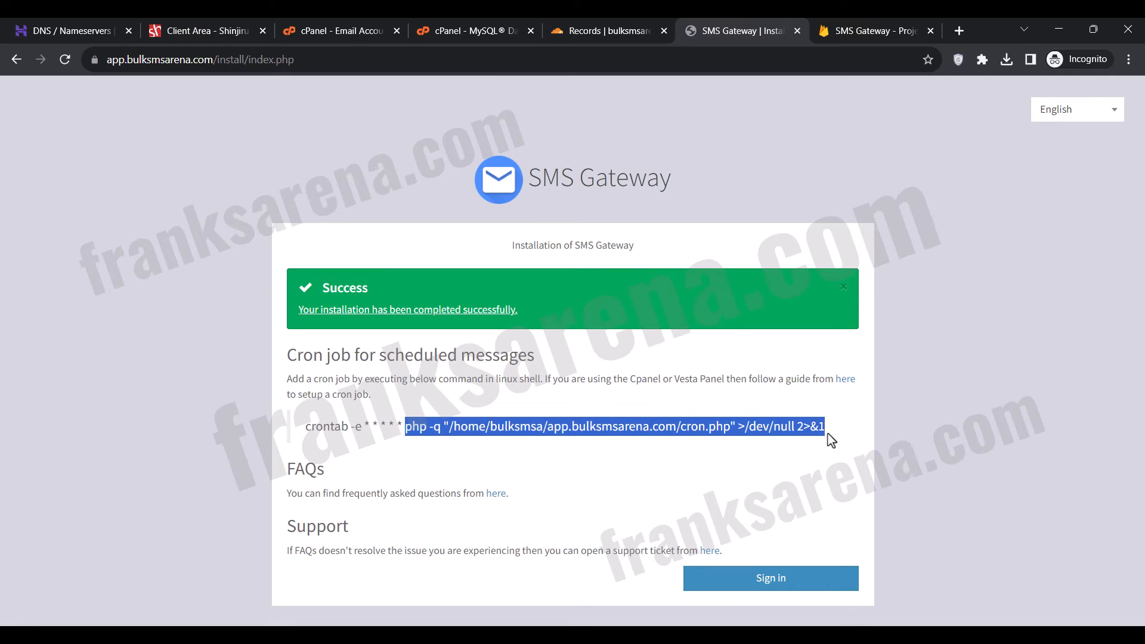
pyautogui.rightClick(792, 428)
pyautogui.click(753, 442)
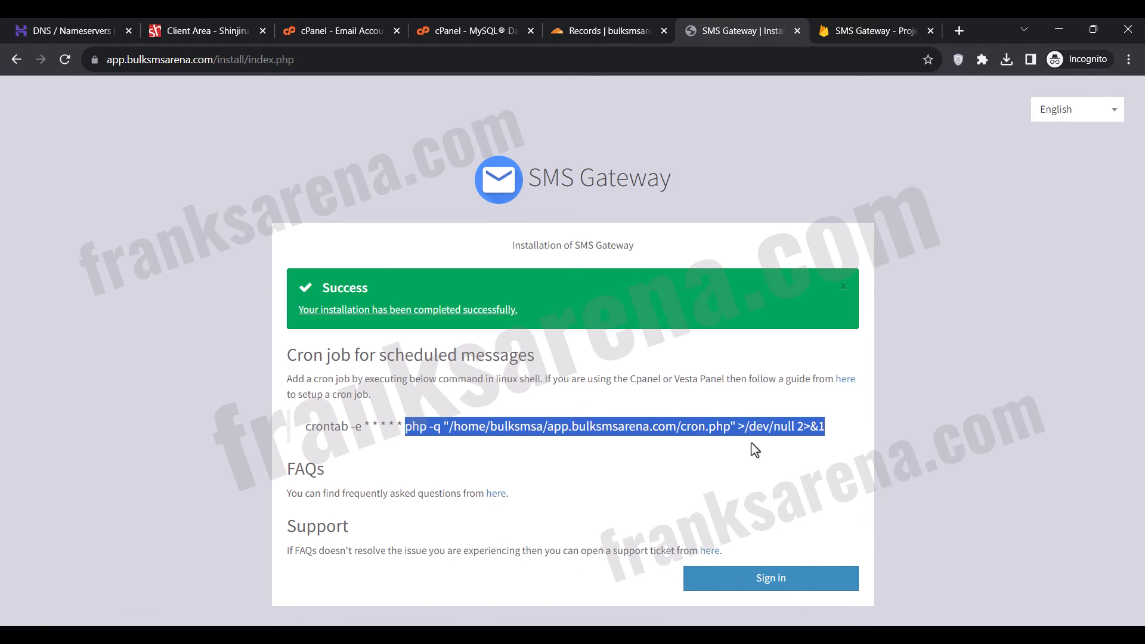
# Close the browser pages for the DNS records, the Firebase project and the MySQL Database Wizard.
pyautogui.click(664, 30)
pyautogui.click(792, 30)
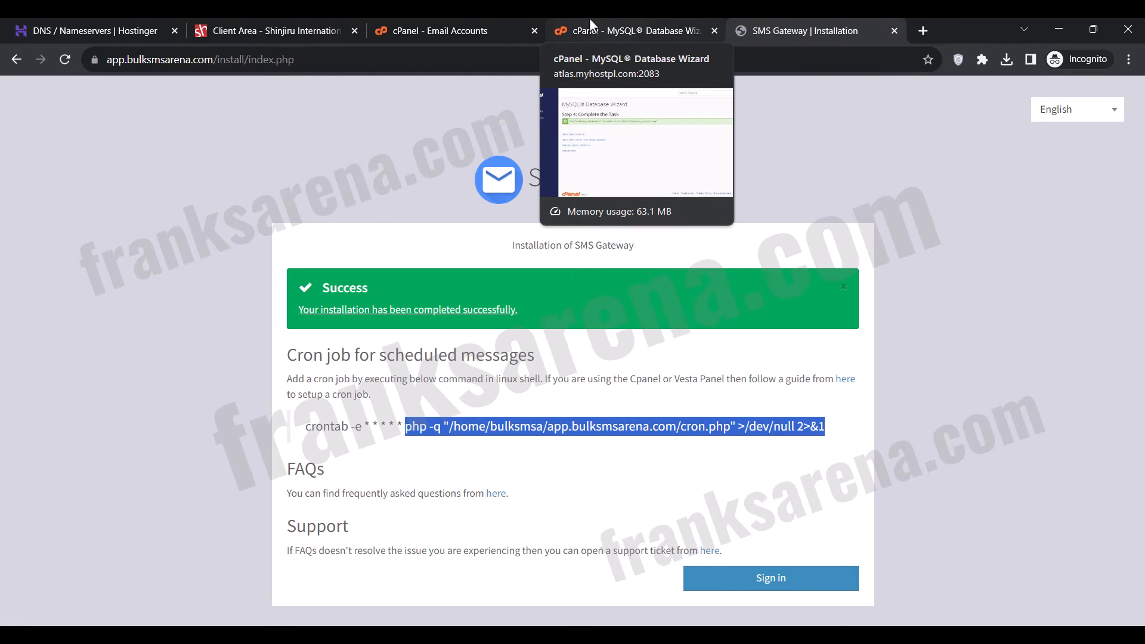
pyautogui.click(714, 31)
# Return to the cPanel tools home, search for "cron" and open Cron Jobs.
pyautogui.click(464, 20)
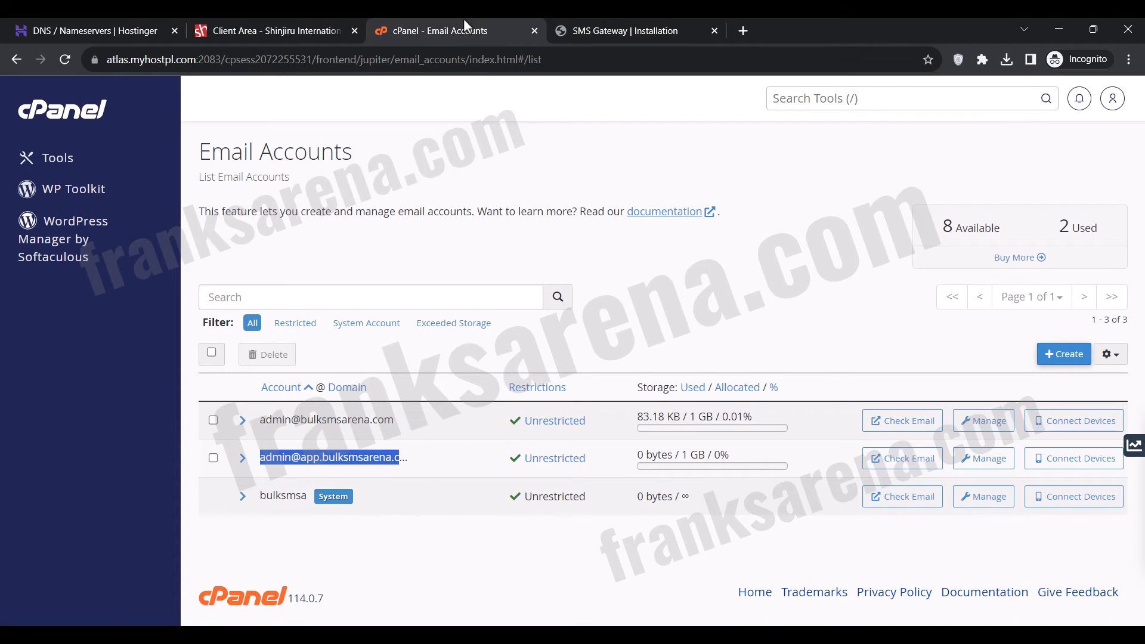
pyautogui.click(93, 111)
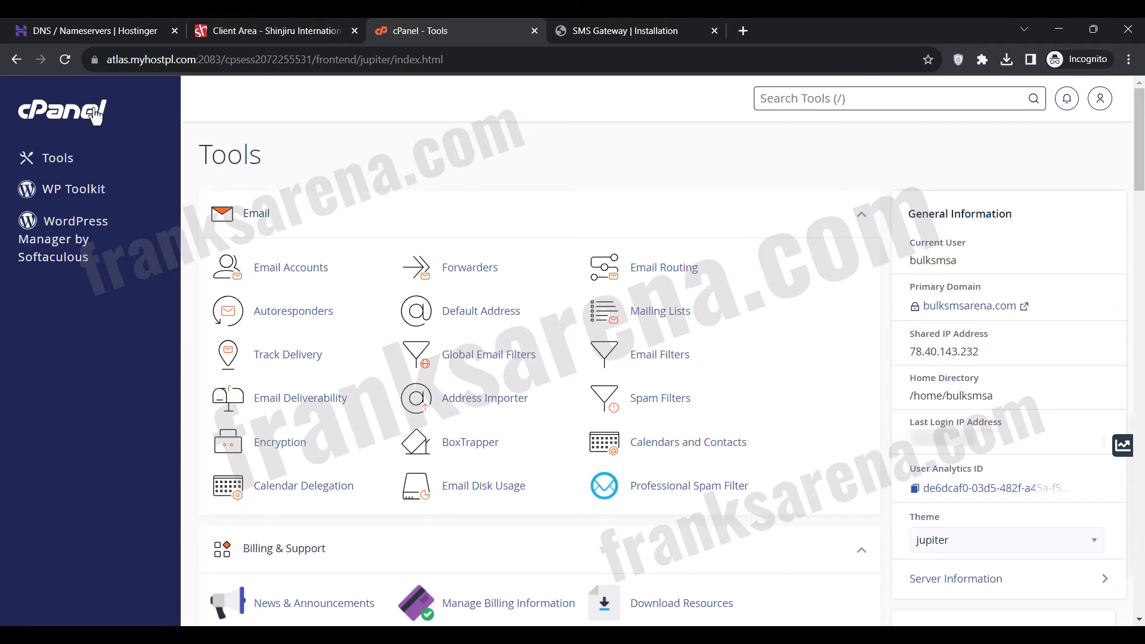
pyautogui.click(787, 102)
pyautogui.write('cron')
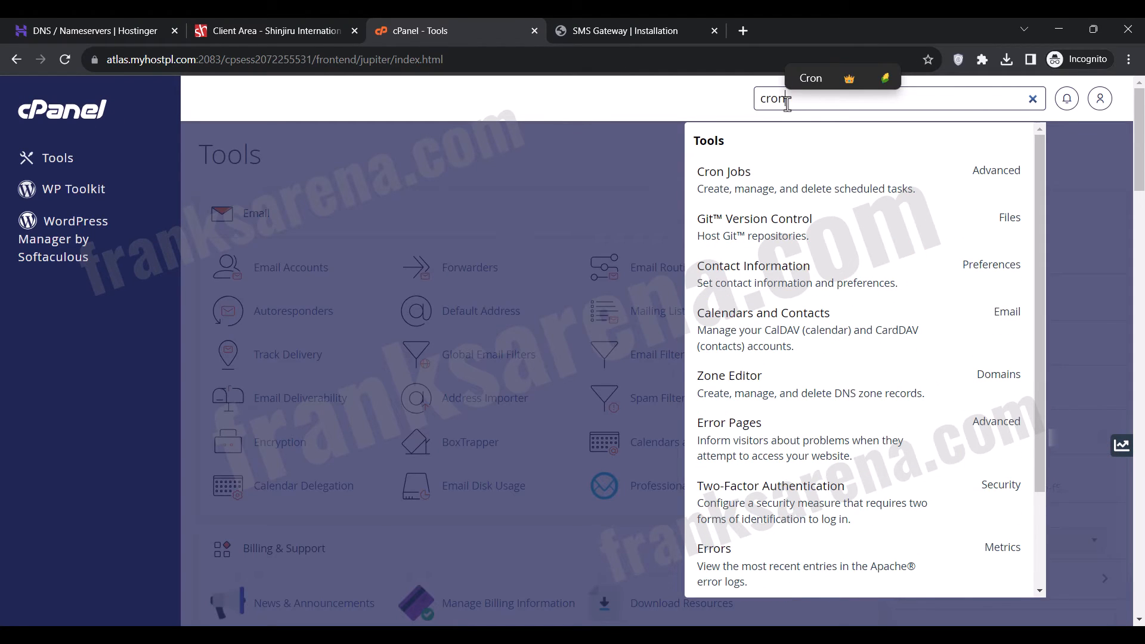
pyautogui.click(753, 197)
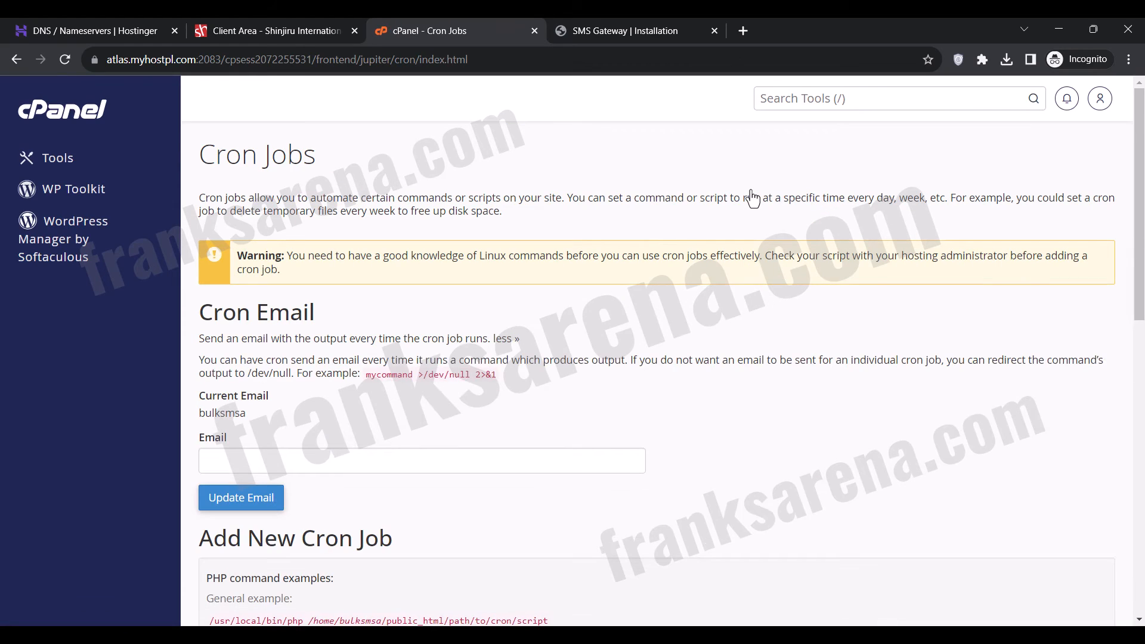
# Add a Once Per Minute cron job running php -q "/home/bulksmsa/app.bulksmsarena.com/cron.php" >/dev/null 2>&1.
pyautogui.scroll(-7, 578, 325)
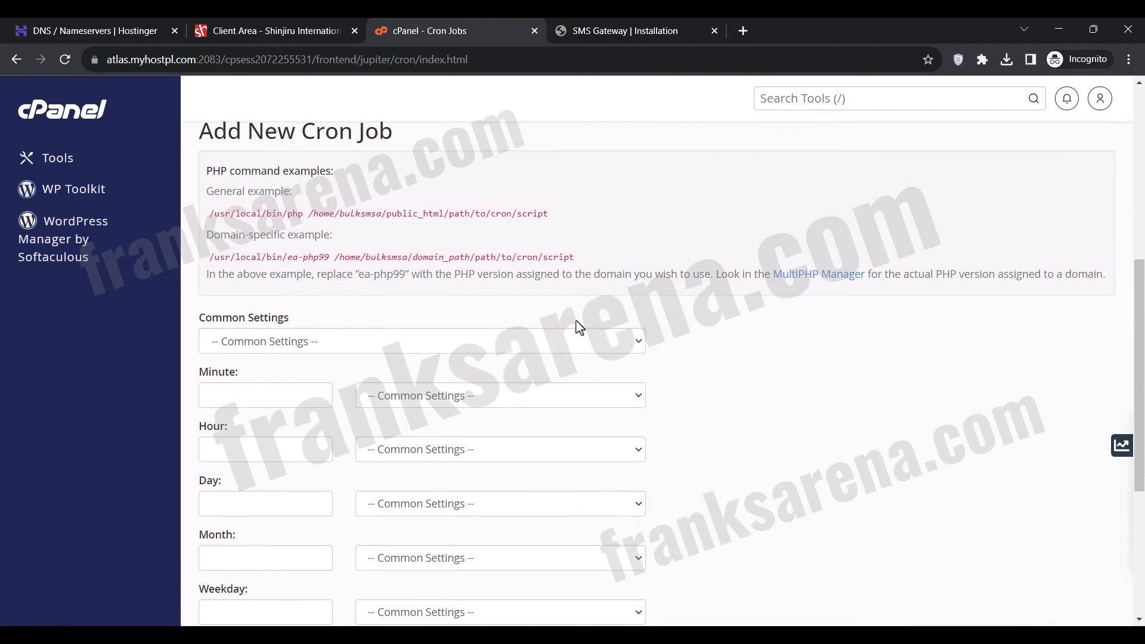
pyautogui.click(559, 342)
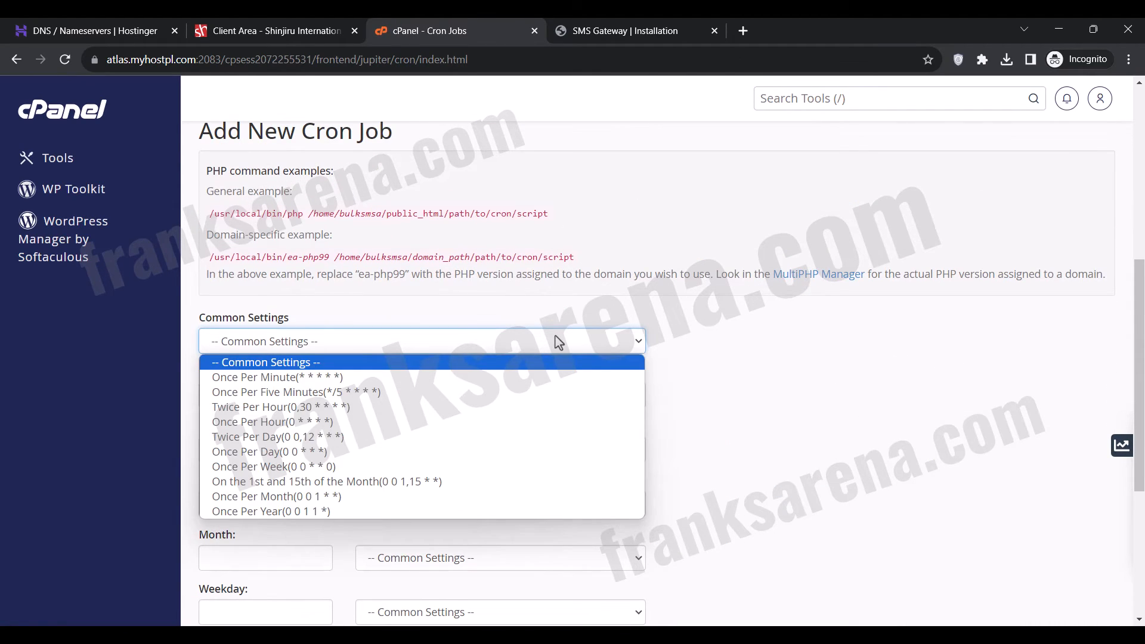
pyautogui.click(436, 384)
pyautogui.scroll(-5, 436, 387)
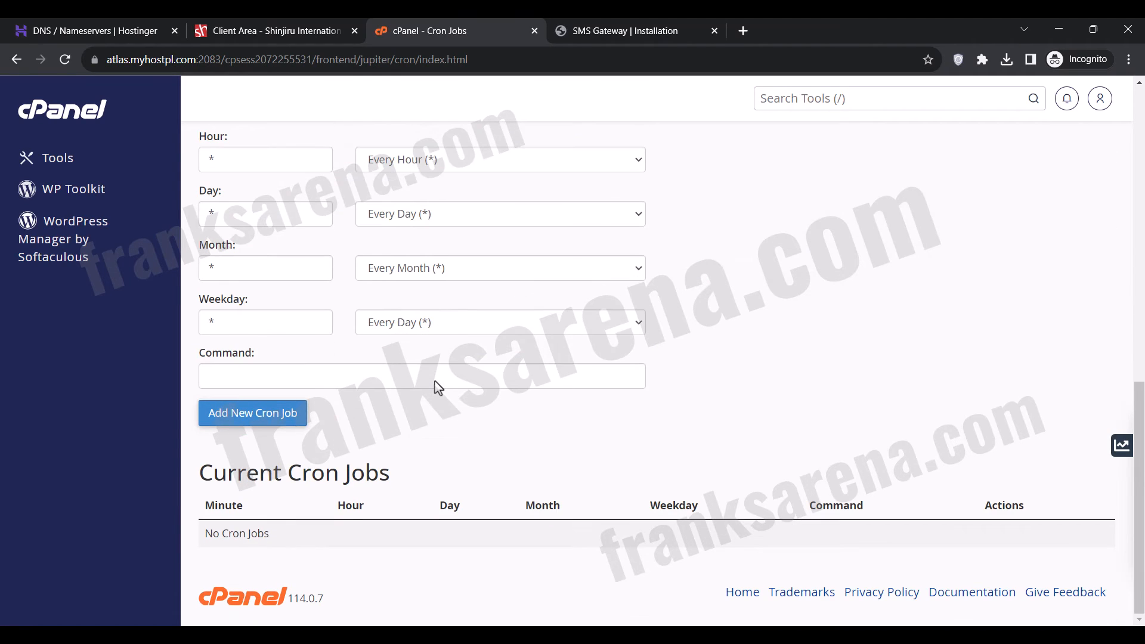
pyautogui.click(436, 381)
pyautogui.write('php -q "/home/bulksmsa/app.bulksmsarena.com/cron.php" >/dev/null 2>&1')
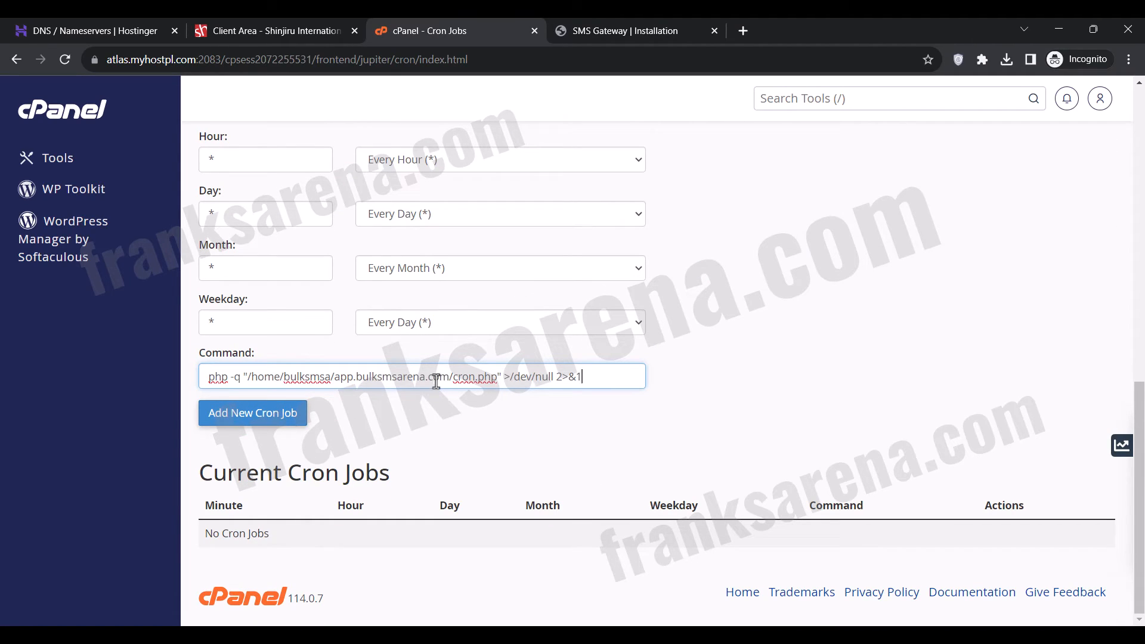
pyautogui.click(292, 419)
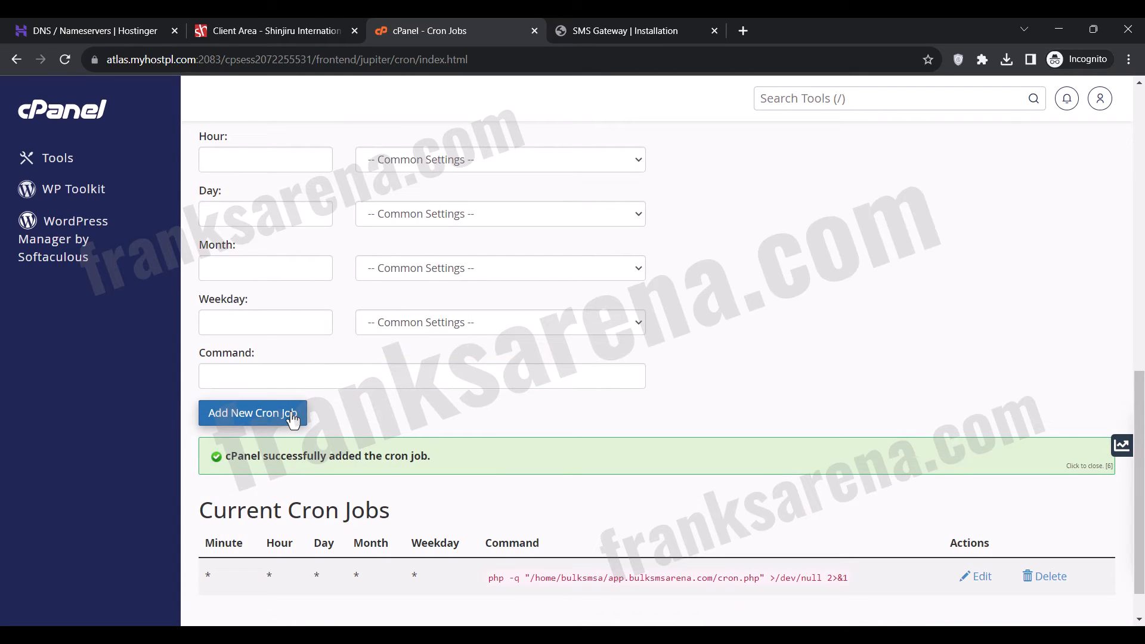
# Sign in to SMS Gateway from the installation page with the admin e-mail and account password, and dismiss the Add Device instructions.
pyautogui.click(625, 20)
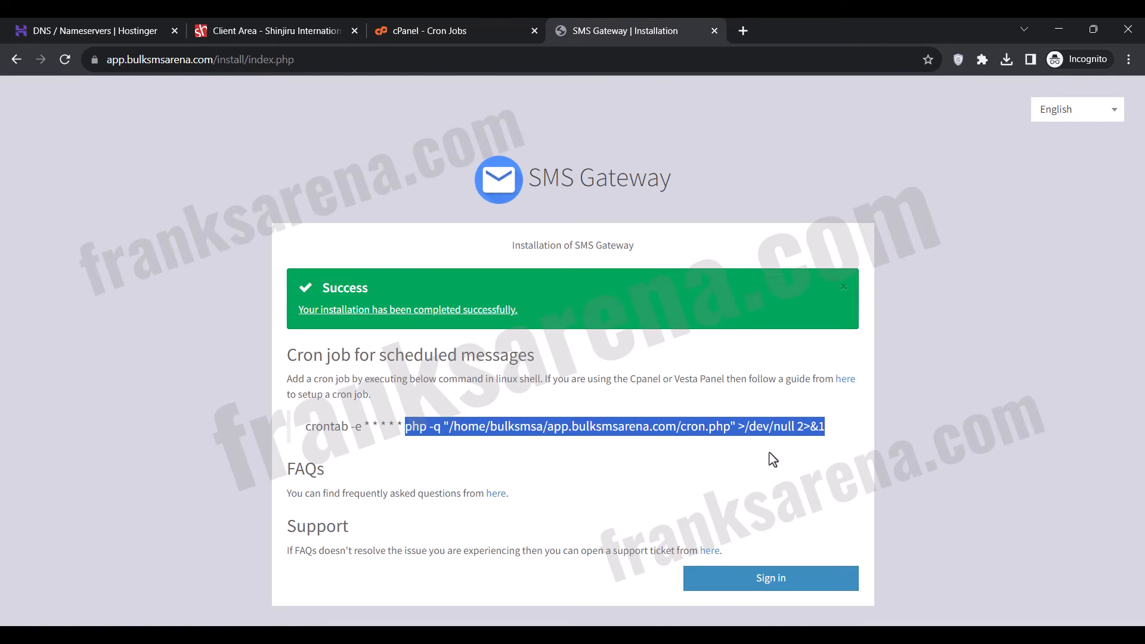
pyautogui.click(761, 586)
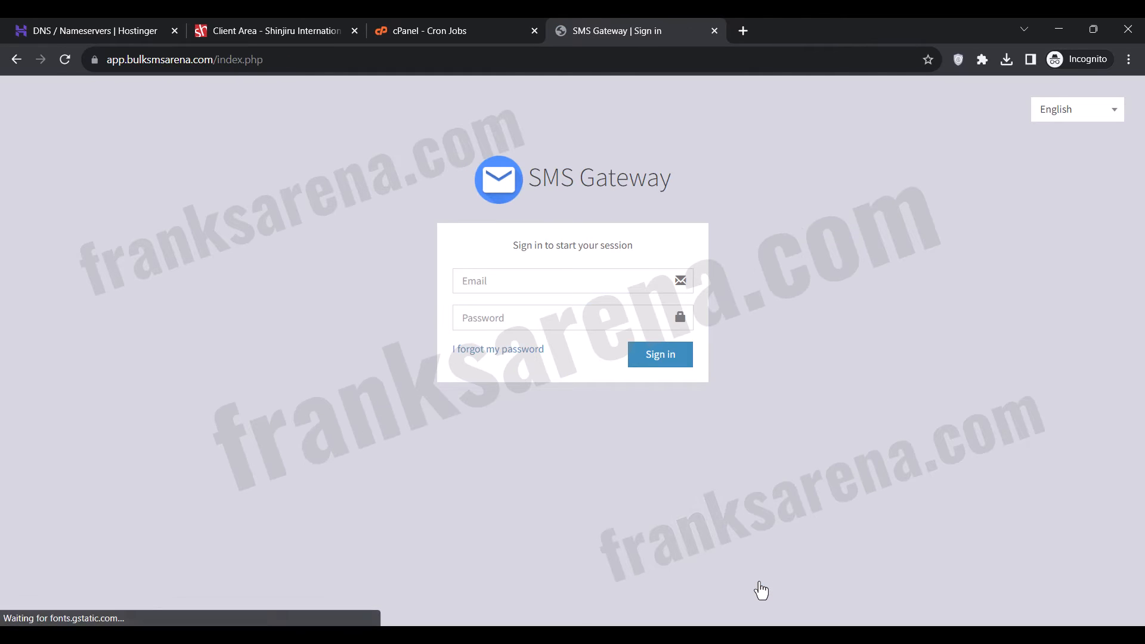
pyautogui.click(511, 285)
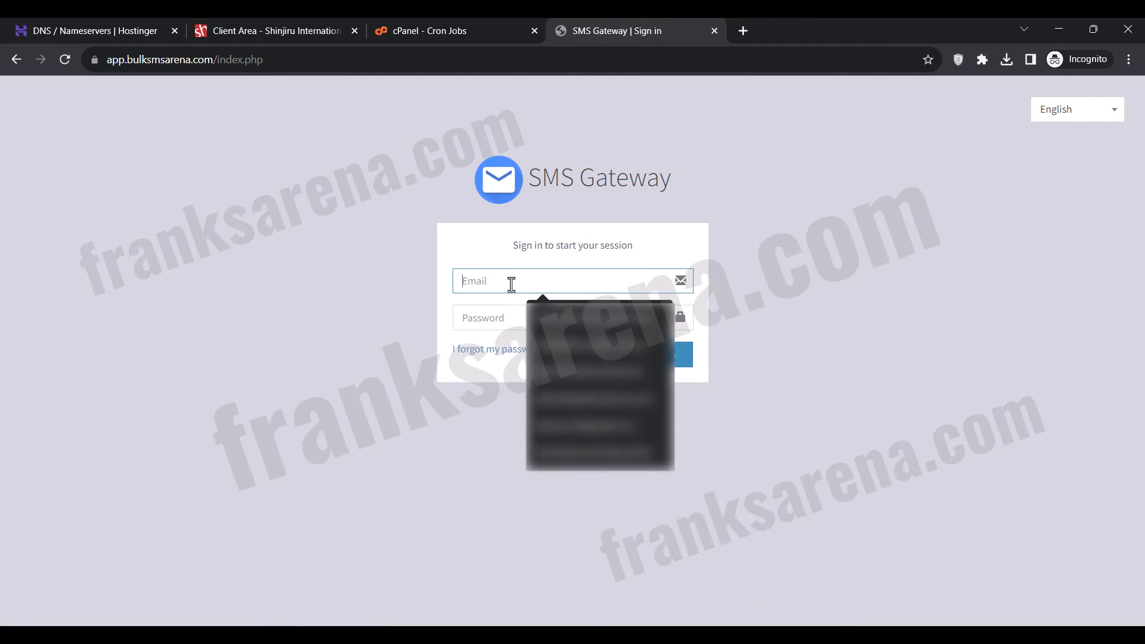
pyautogui.click(501, 319)
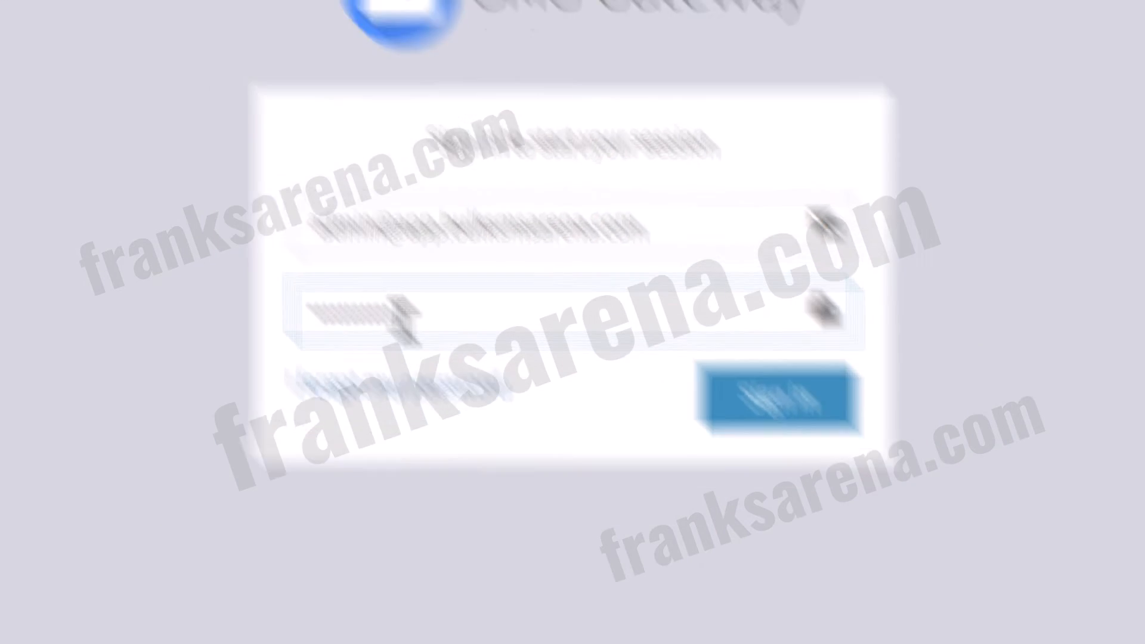
pyautogui.hotkey('ctrl', 'v')
pyautogui.click(653, 364)
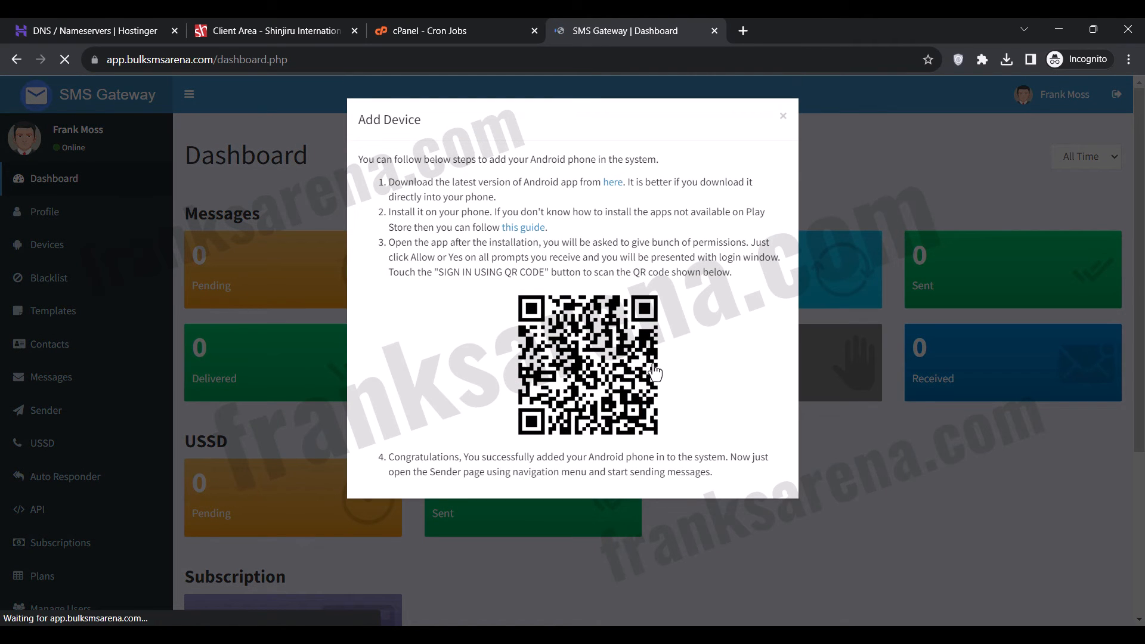
pyautogui.click(783, 117)
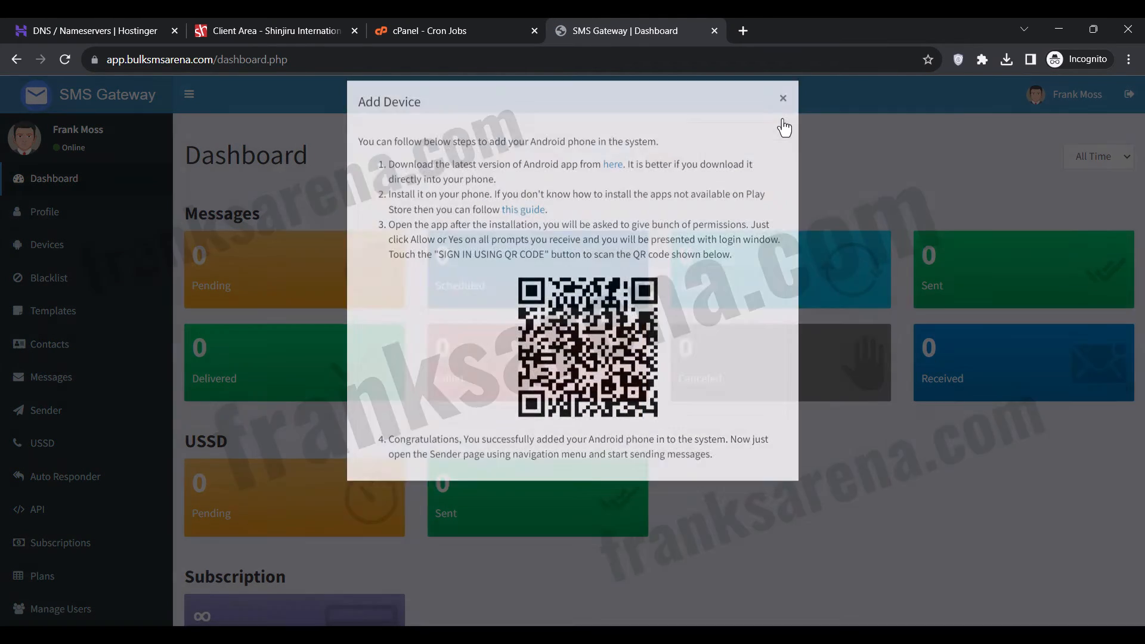
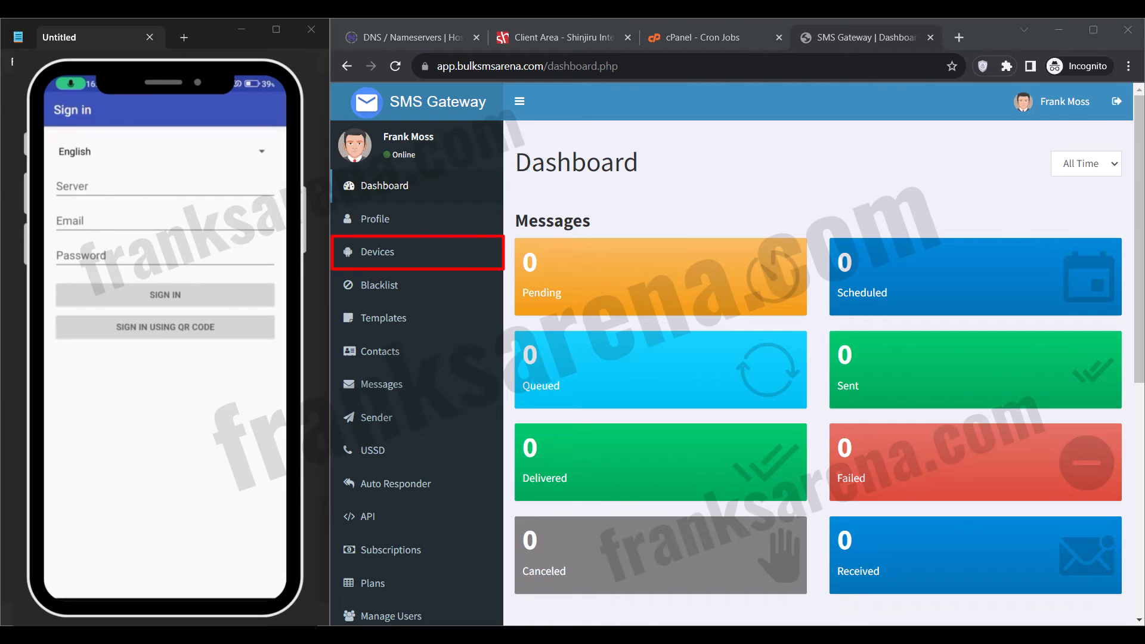
# Bring up the Add Device QR code in Devices for the phone's sign-in, dismiss it and refresh the device list.
pyautogui.click(376, 253)
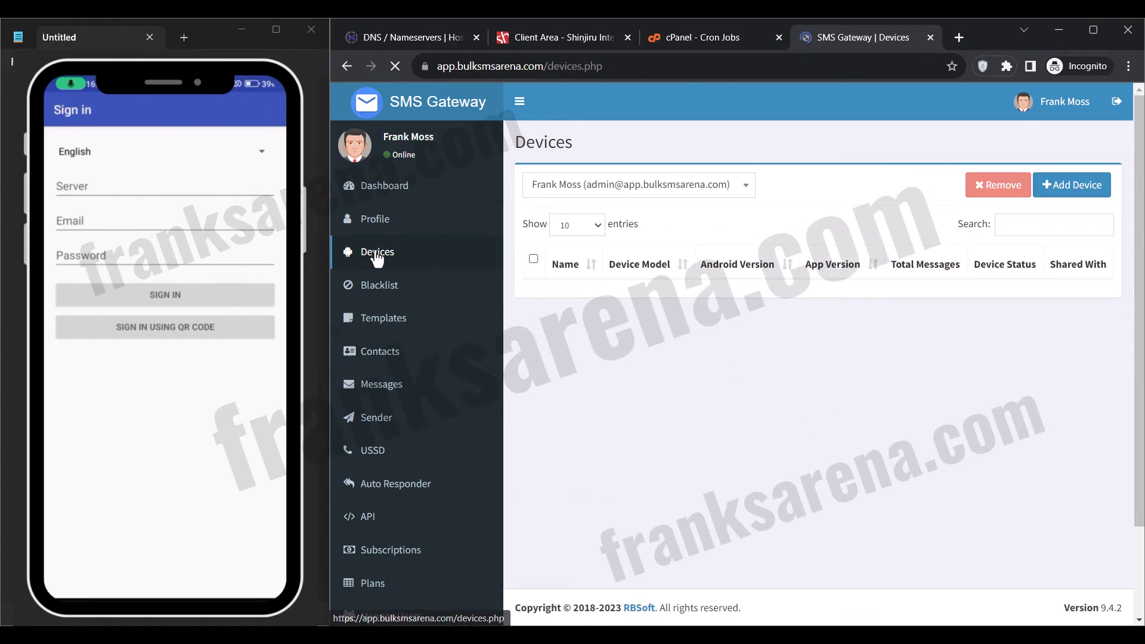
pyautogui.click(1062, 188)
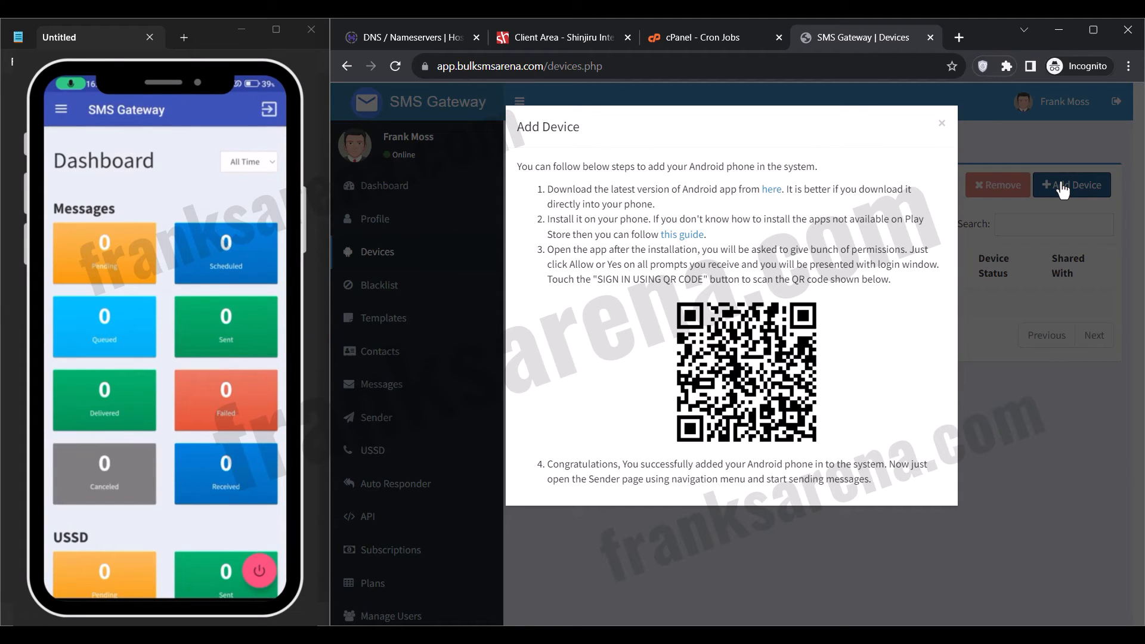
pyautogui.doubleClick(941, 124)
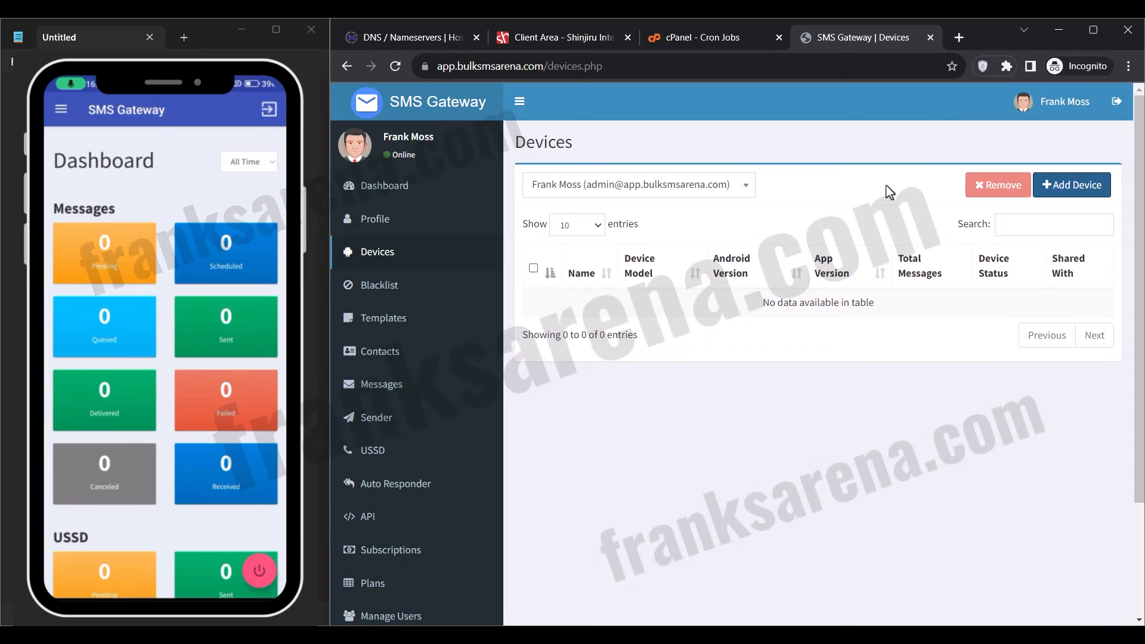
pyautogui.click(396, 66)
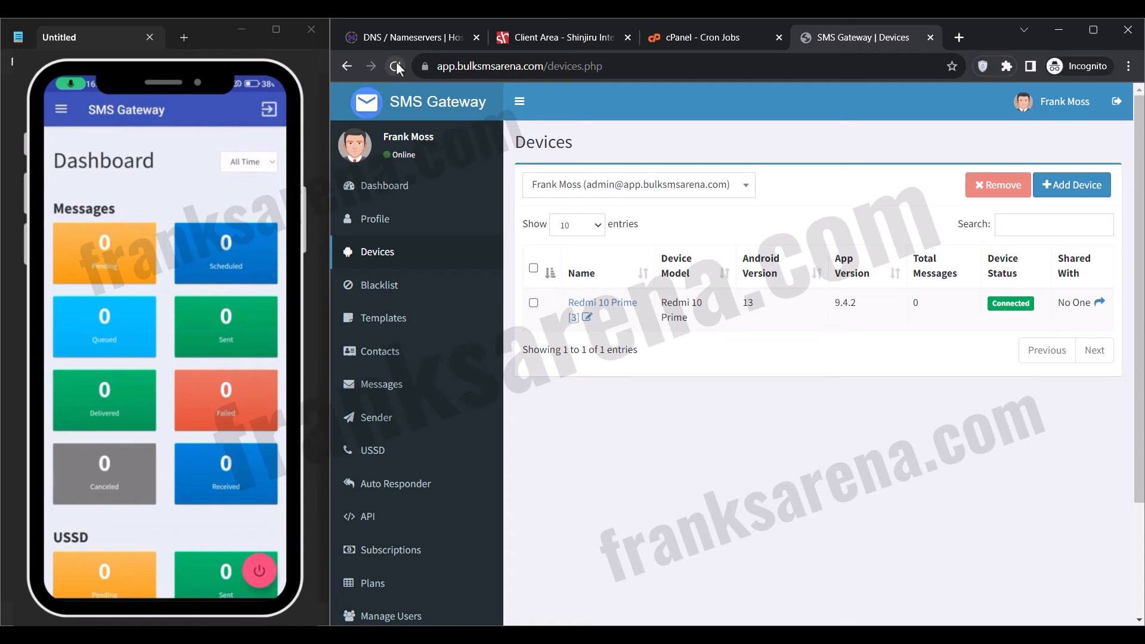
# In the profile's message settings, set the delay between messages to 2 and save the settings.
pyautogui.click(389, 229)
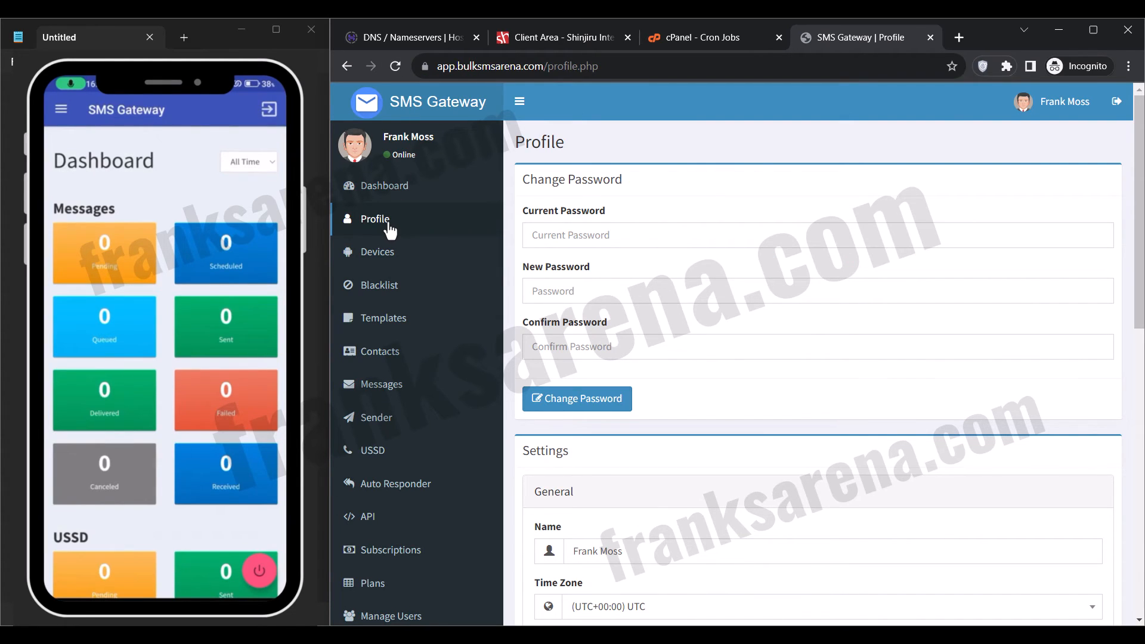
pyautogui.scroll(-8, 722, 332)
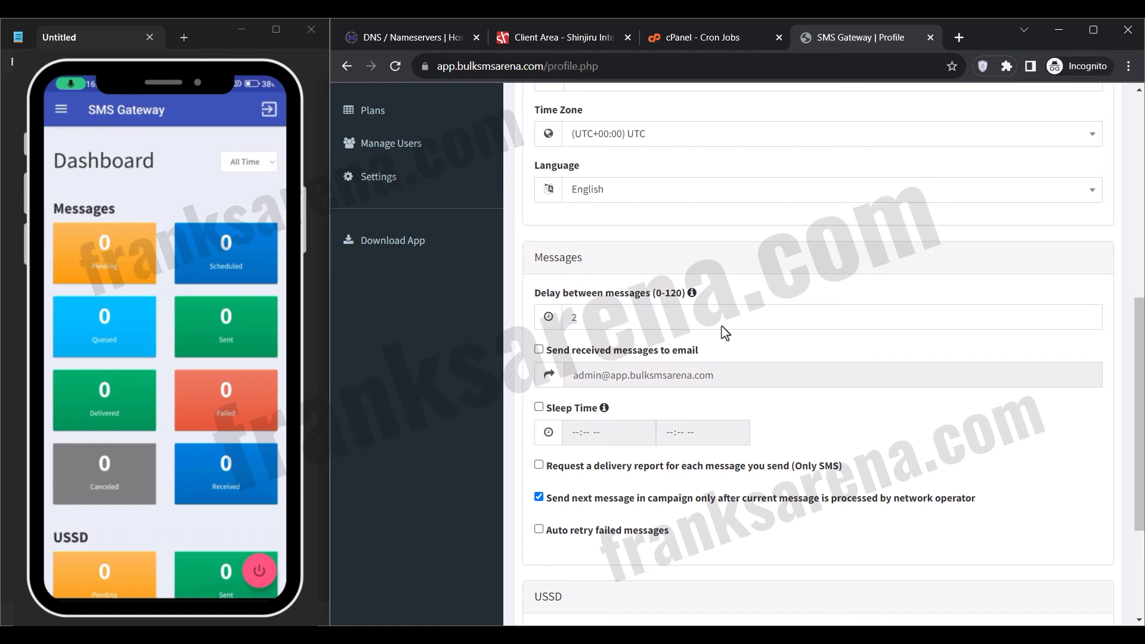
pyautogui.click(632, 320)
pyautogui.hotkey('ctrl', 'a')
pyautogui.write('1')
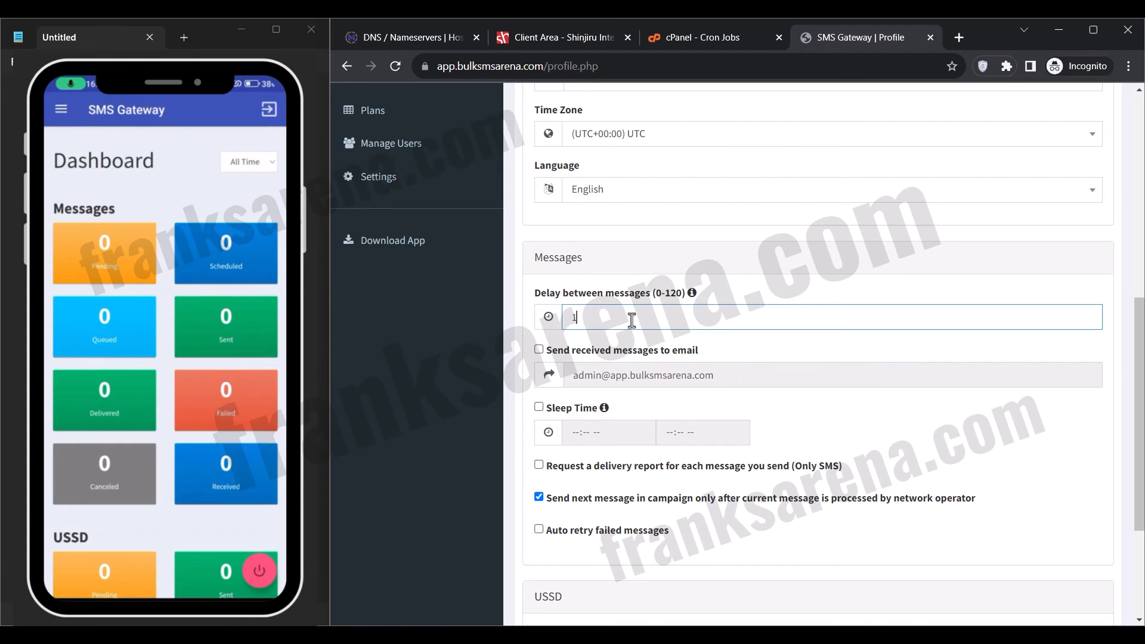
pyautogui.write('0')
pyautogui.click(737, 363)
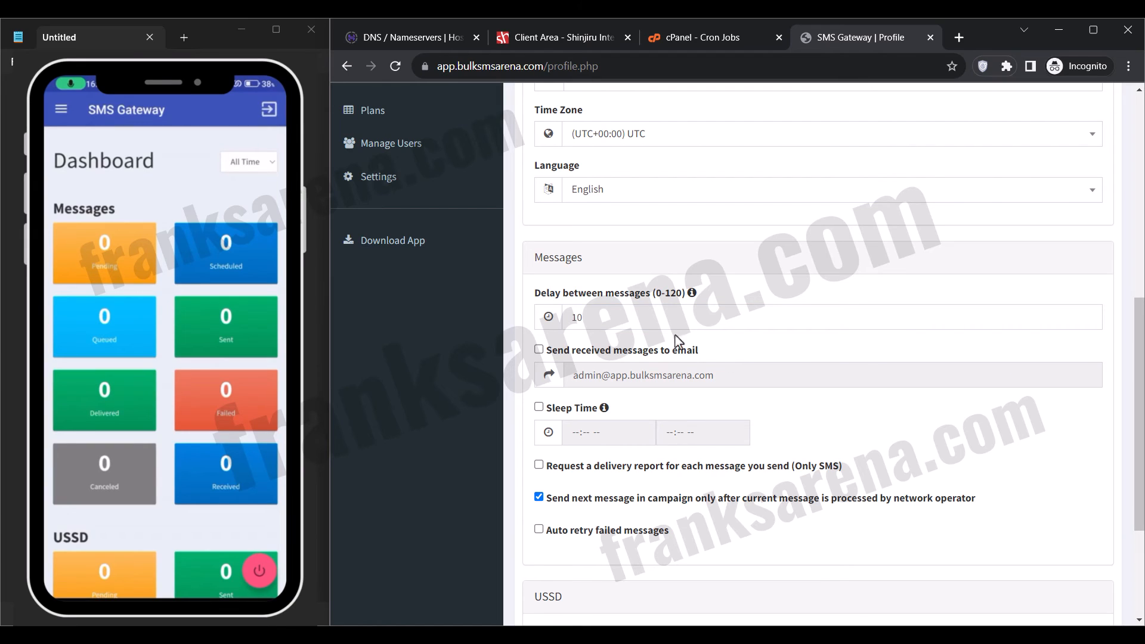
pyautogui.moveTo(620, 316); pyautogui.dragTo(564, 321)
pyautogui.write('2')
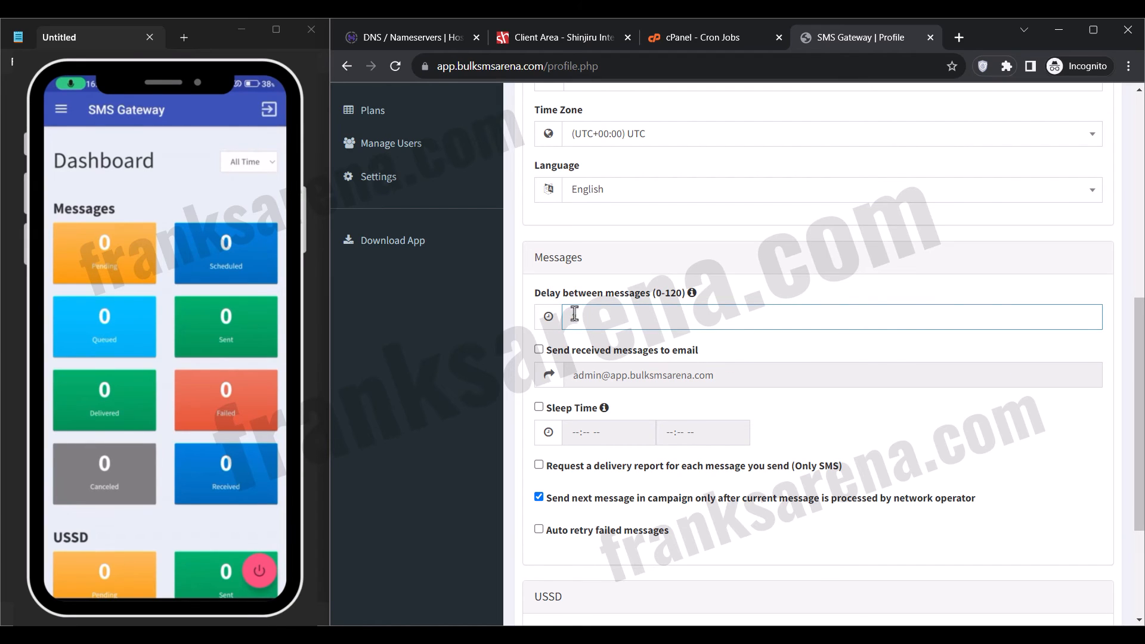
pyautogui.click(708, 358)
pyautogui.scroll(-3, 708, 358)
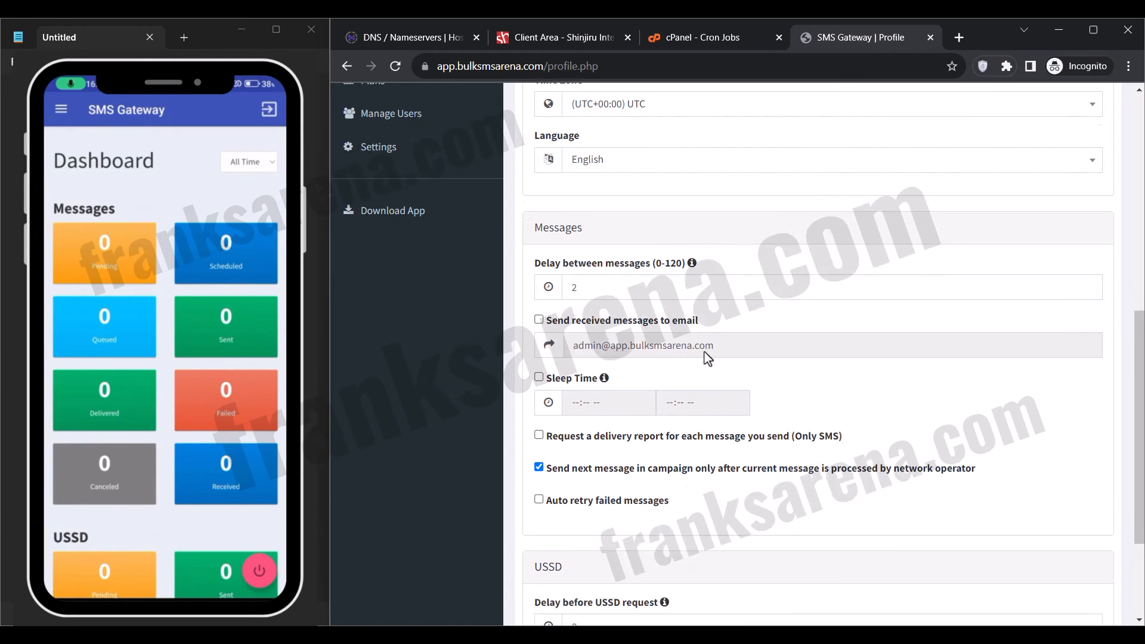
pyautogui.click(566, 553)
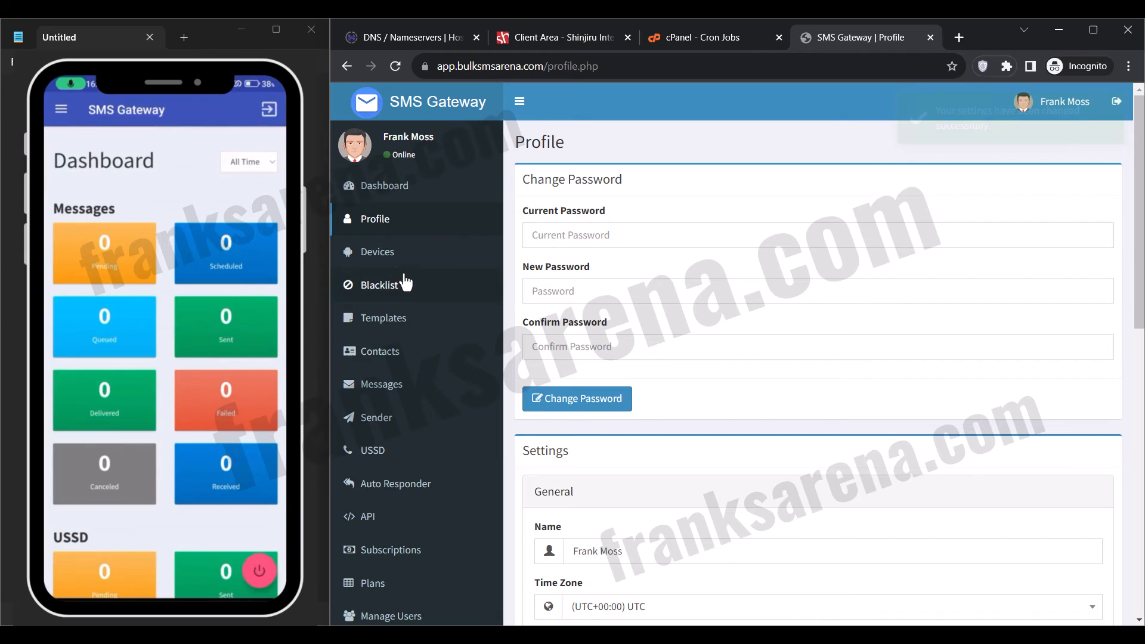
# Start a new message template named "Thank you".
pyautogui.click(394, 266)
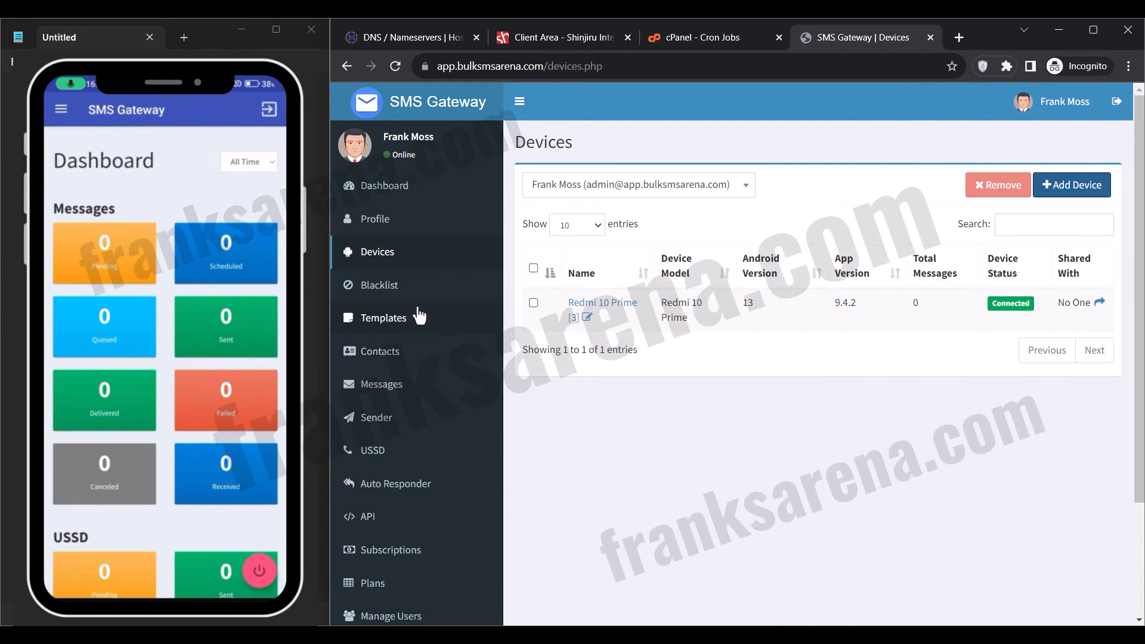
pyautogui.click(396, 321)
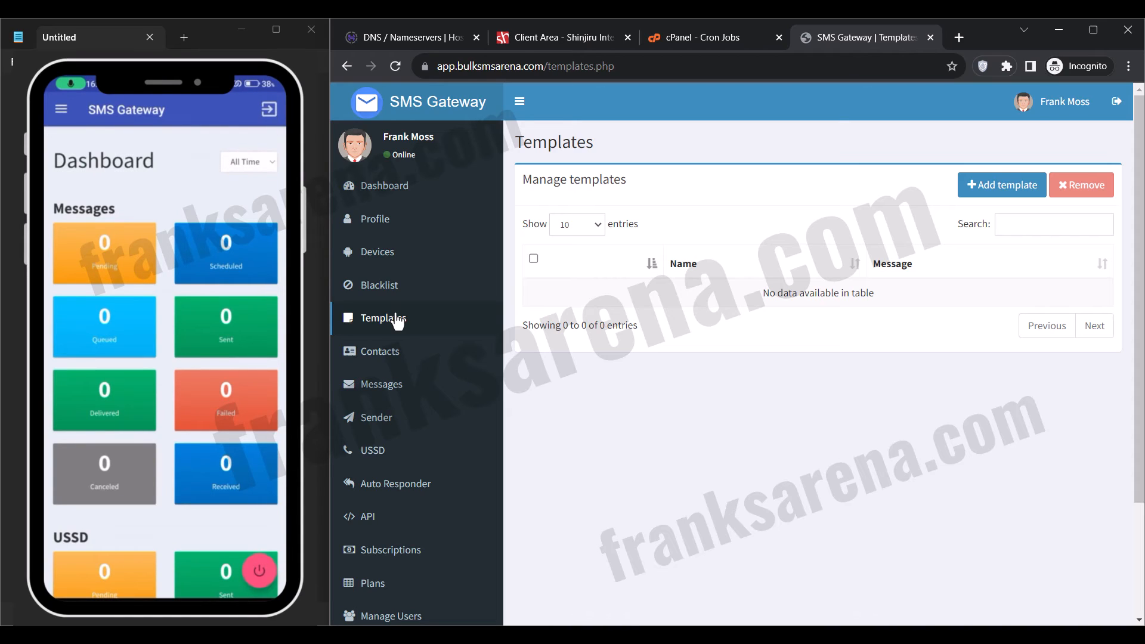
pyautogui.click(1028, 190)
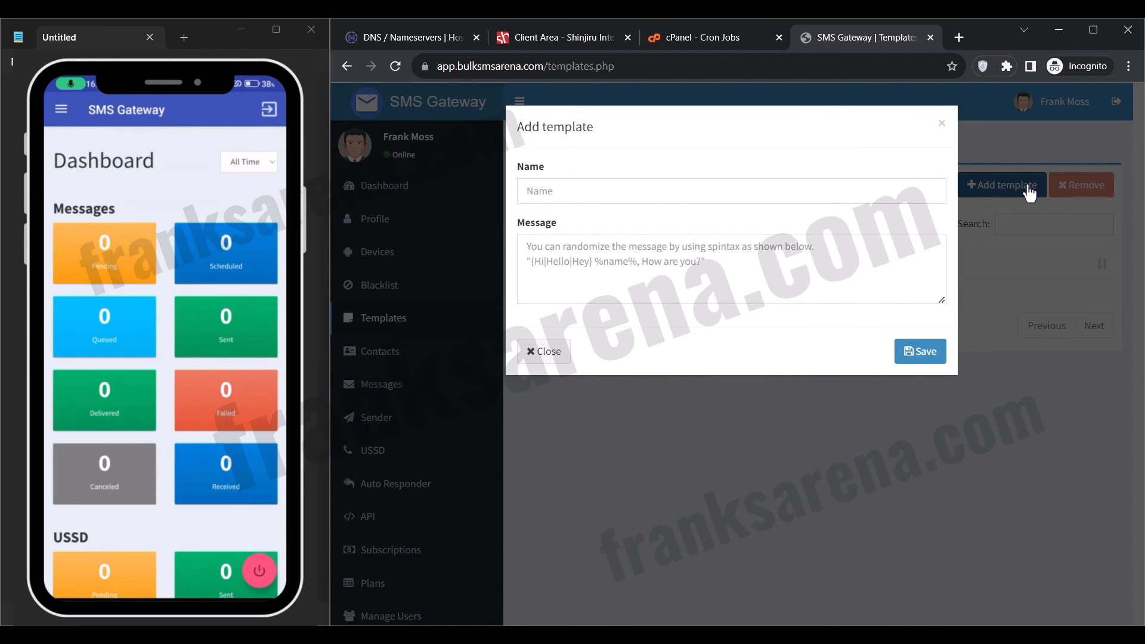
pyautogui.click(825, 191)
pyautogui.write('Test Template')
pyautogui.hotkey('ctrl', 'a')
pyautogui.press('BackSpace')
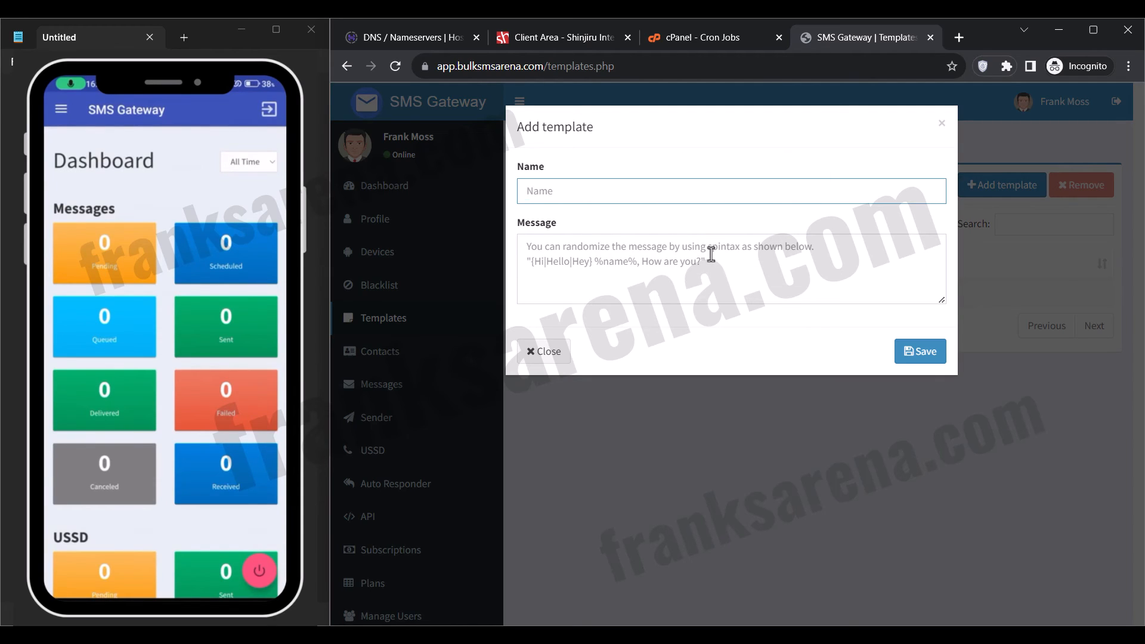
pyautogui.write('Thank you')
pyautogui.press('Tab')
# Enter the message "Thank you for watching this video till this point, make sure to subscribe if you're now." plus the YouTube channel link, and save the template.
pyautogui.write('Thank you for')
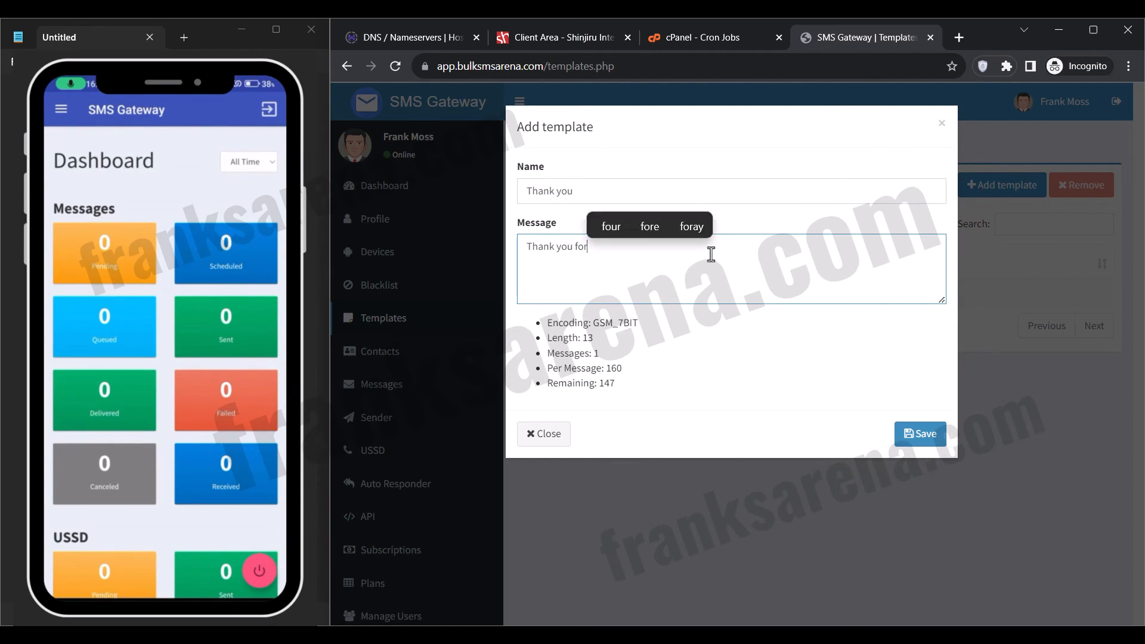
pyautogui.write(' watching this video ')
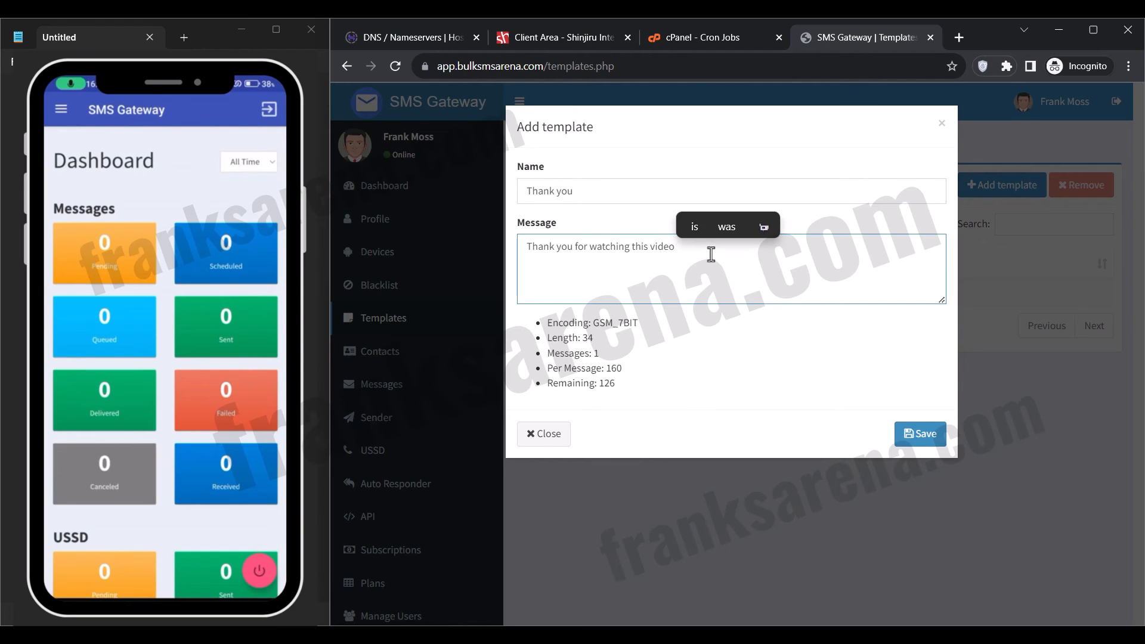
pyautogui.write('till this point, make sure t')
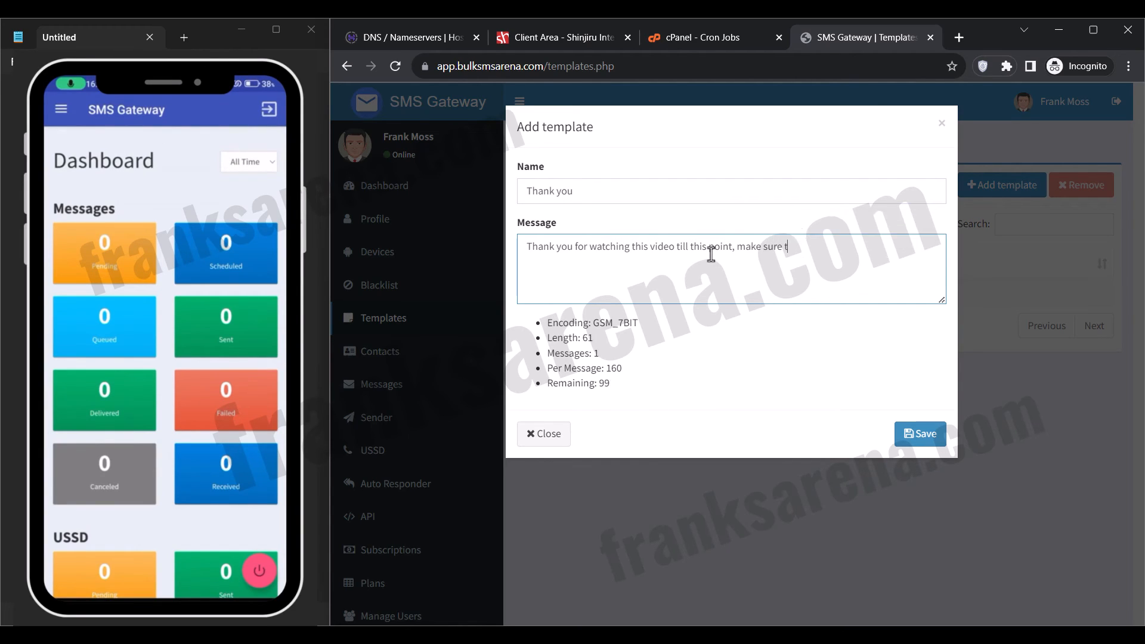
pyautogui.write("o subscribe if you're now.")
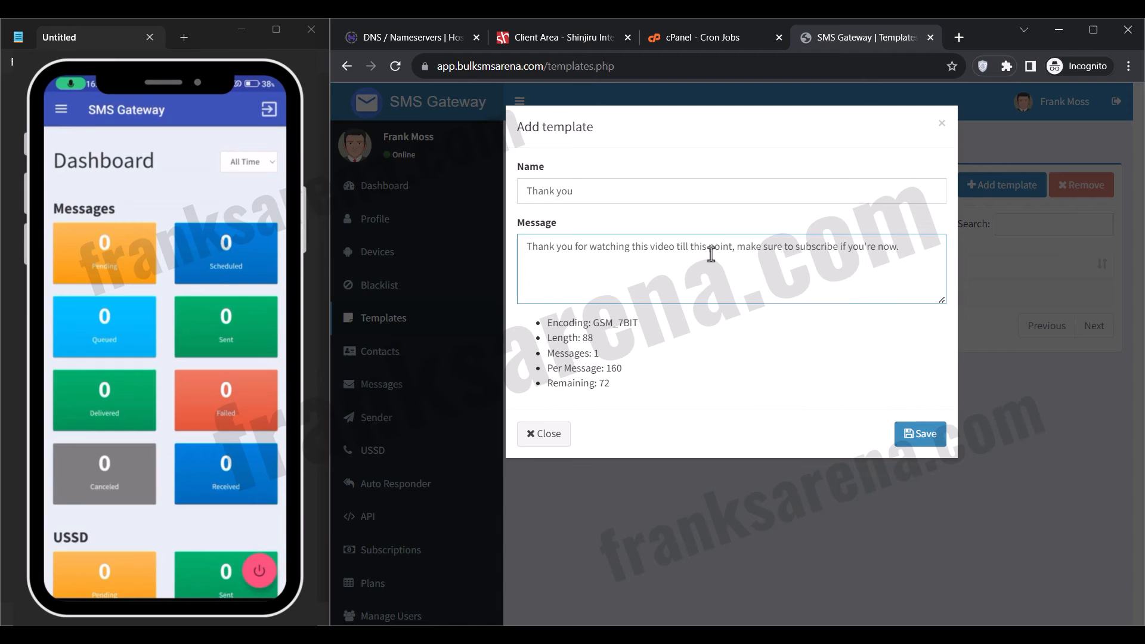
pyautogui.press('Return')
pyautogui.write('https://youtube.com/@frank_moss')
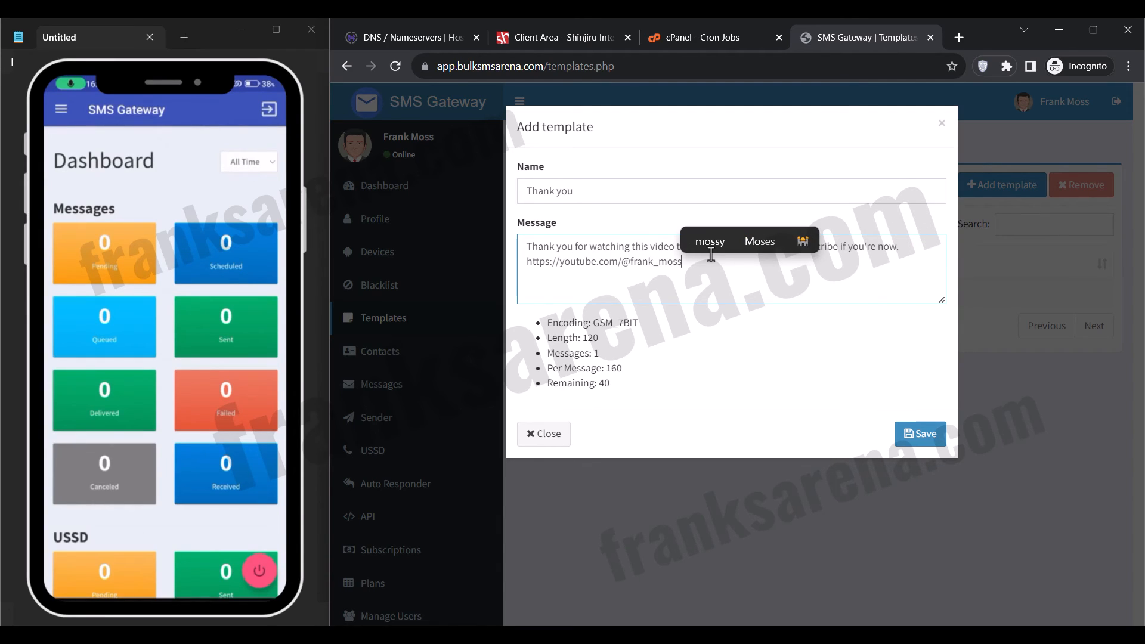
pyautogui.click(898, 434)
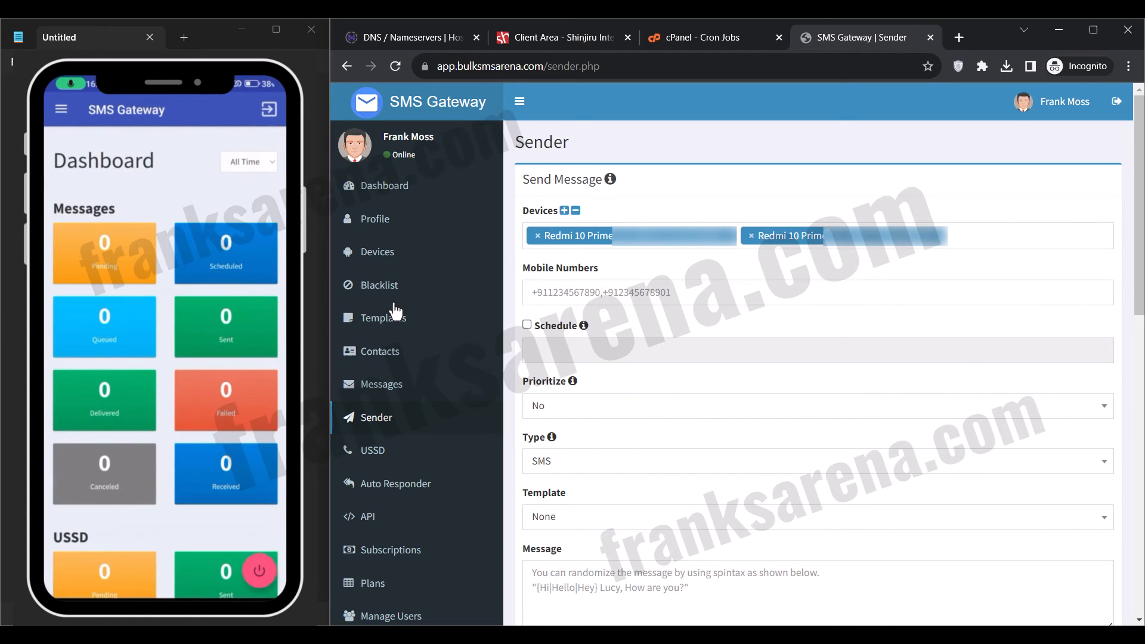
# In the Sender's Send Message form, remove the second Redmi 10 Prime entry and enter the recipient's mobile number.
pyautogui.click(751, 235)
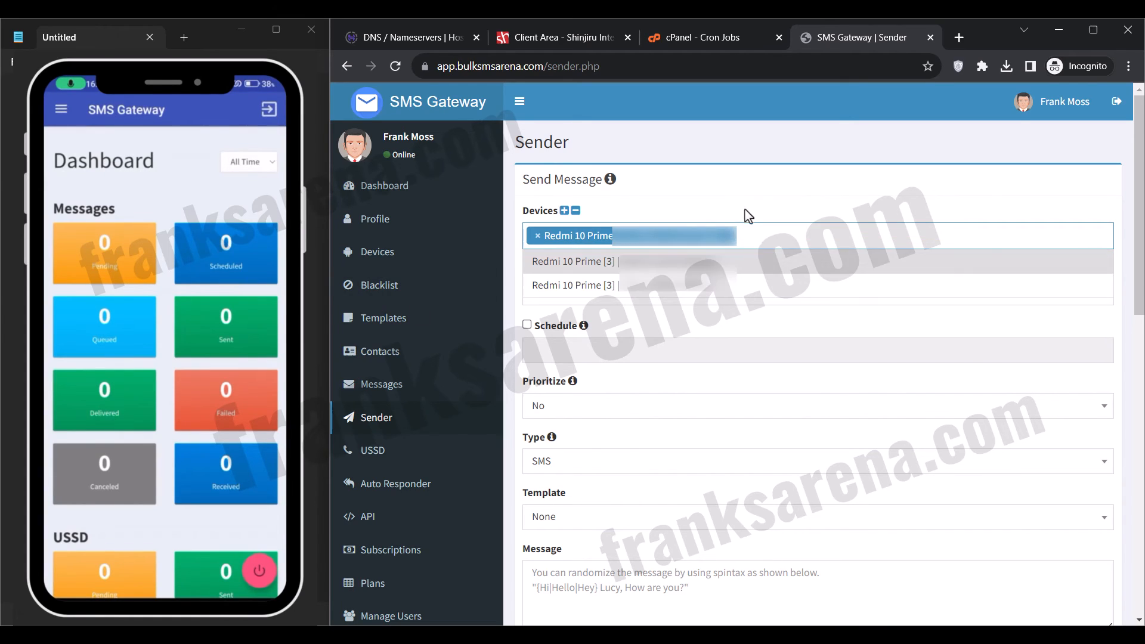
pyautogui.click(748, 214)
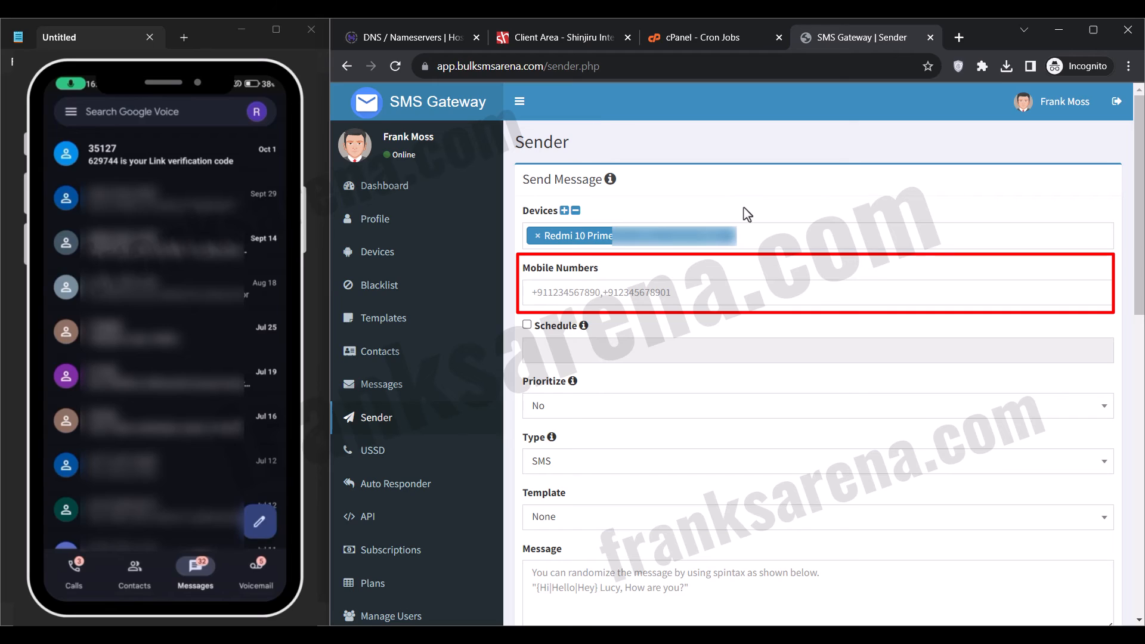
pyautogui.click(611, 292)
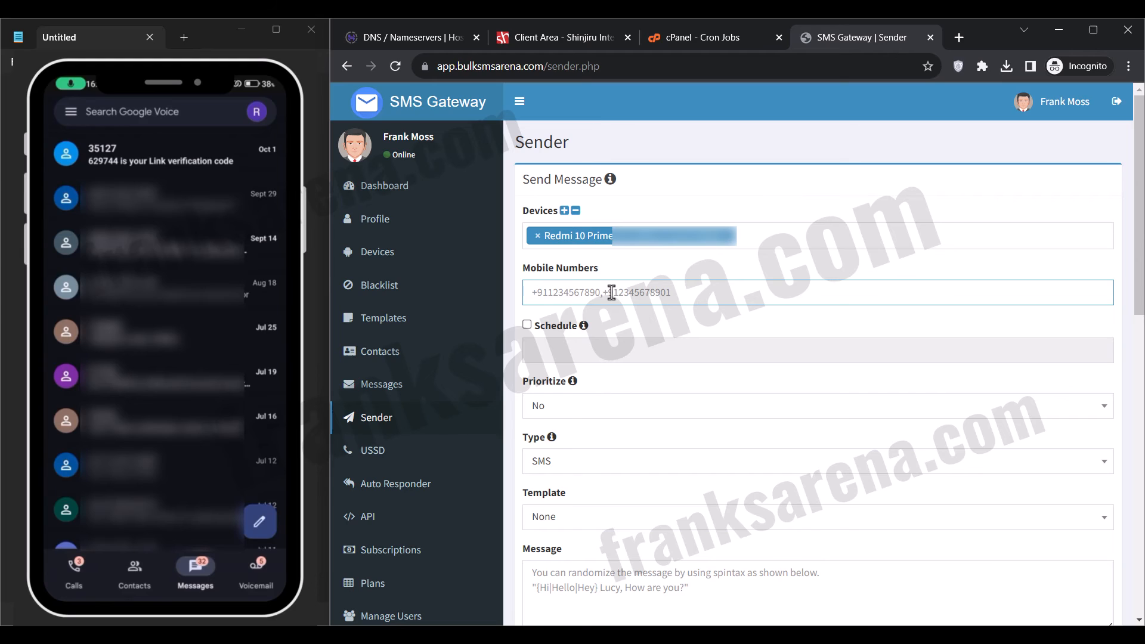
pyautogui.write('+13023')
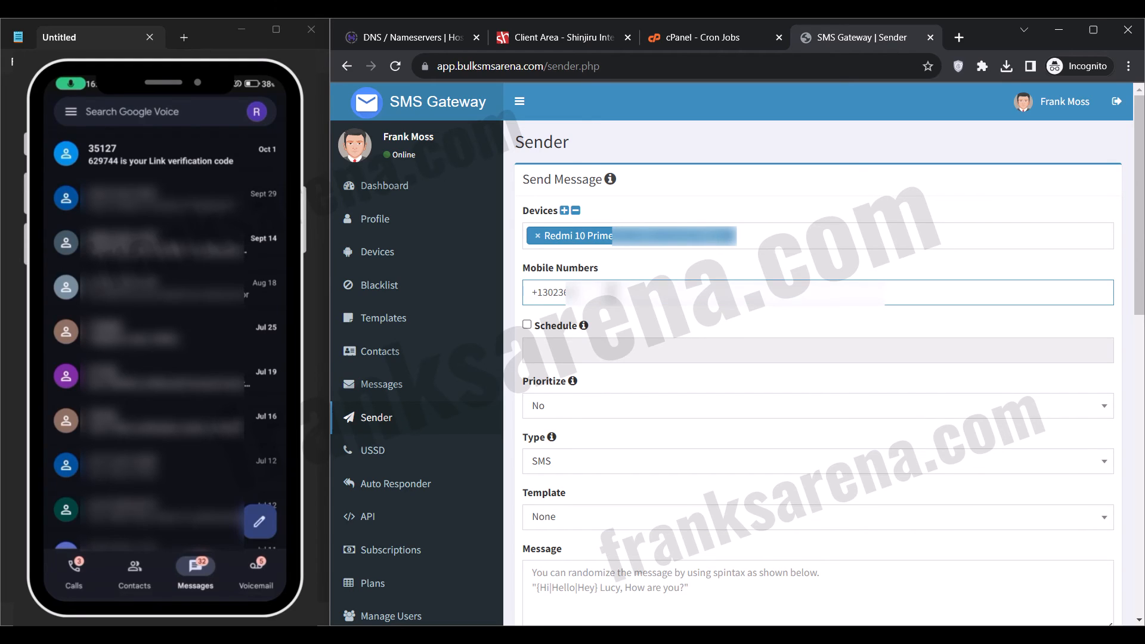
pyautogui.write('???')
# Apply the "Thank you" template to the message and send the SMS.
pyautogui.scroll(-2, 609, 294)
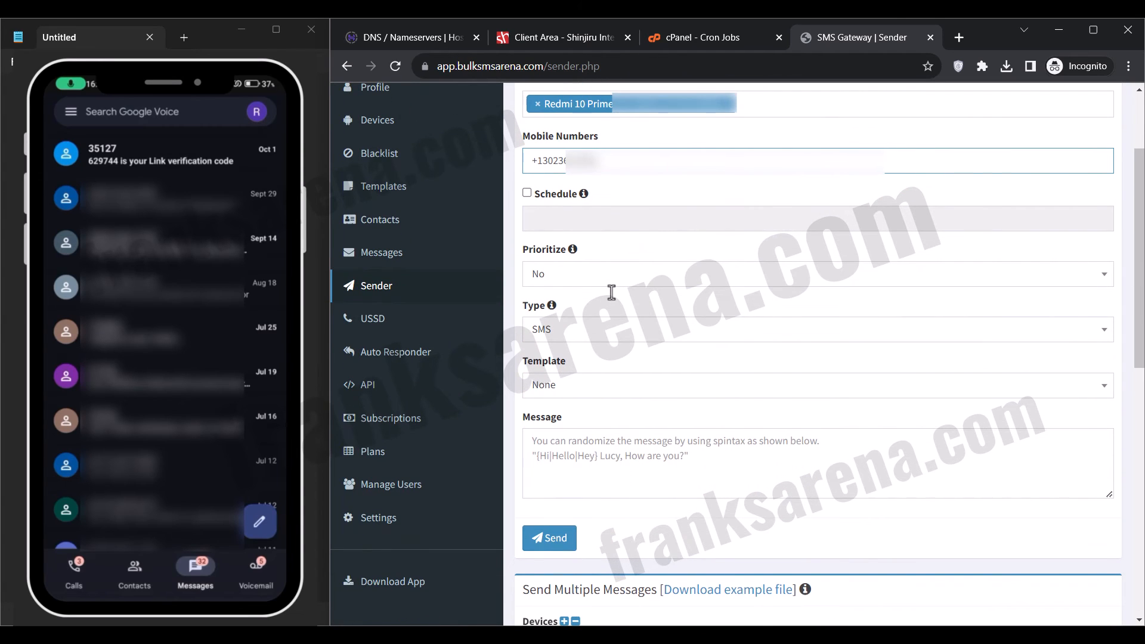
pyautogui.click(613, 395)
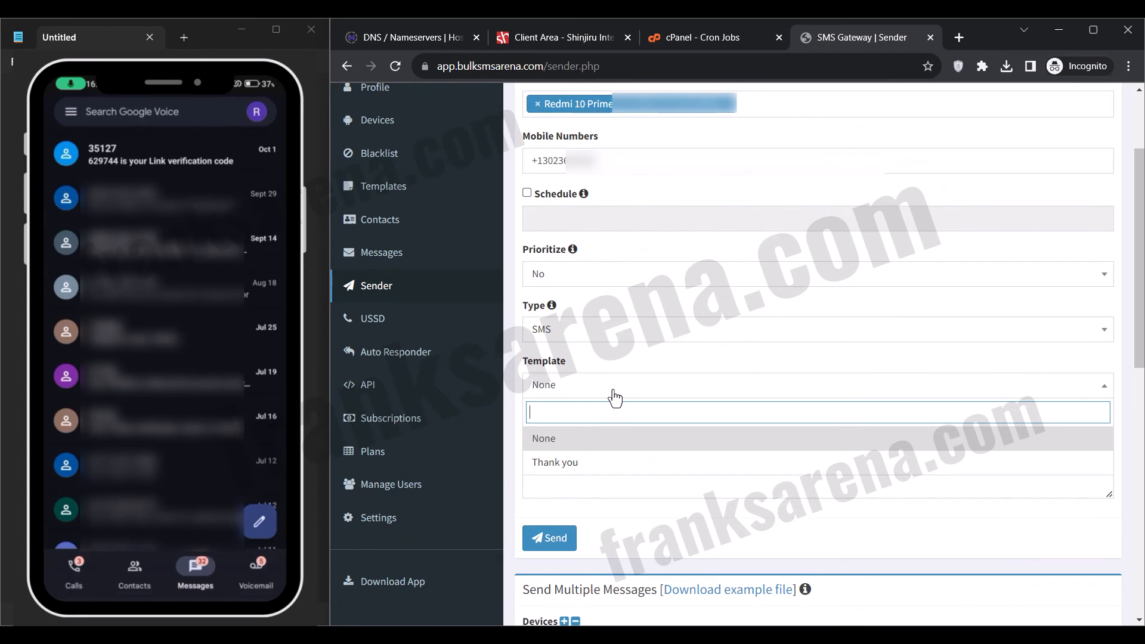
pyautogui.click(601, 463)
pyautogui.scroll(-2, 601, 470)
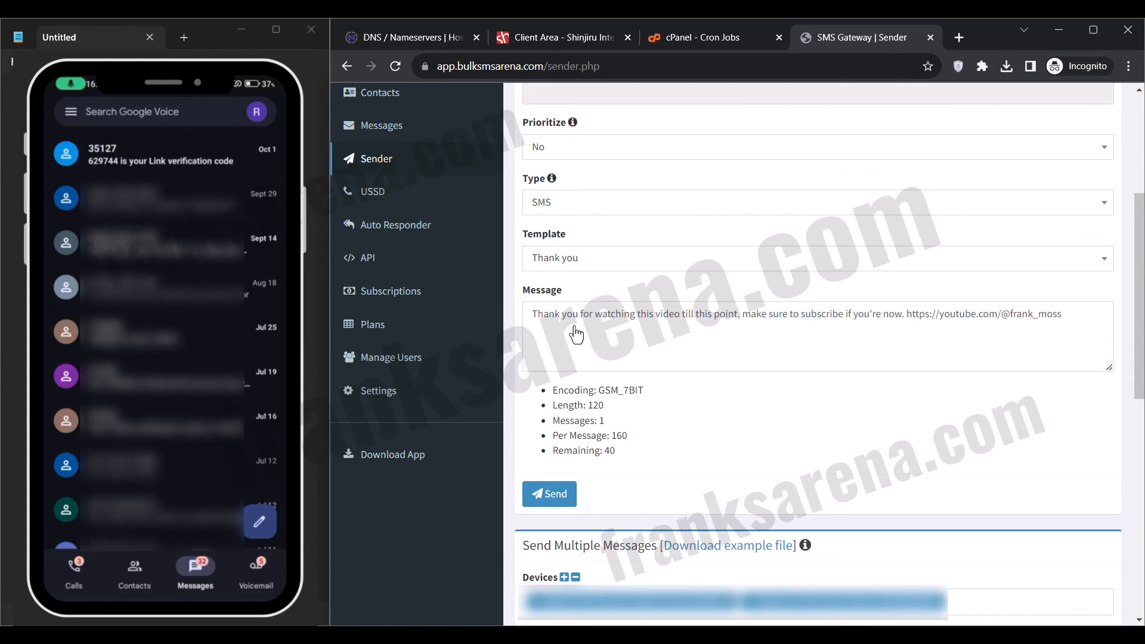
pyautogui.click(555, 501)
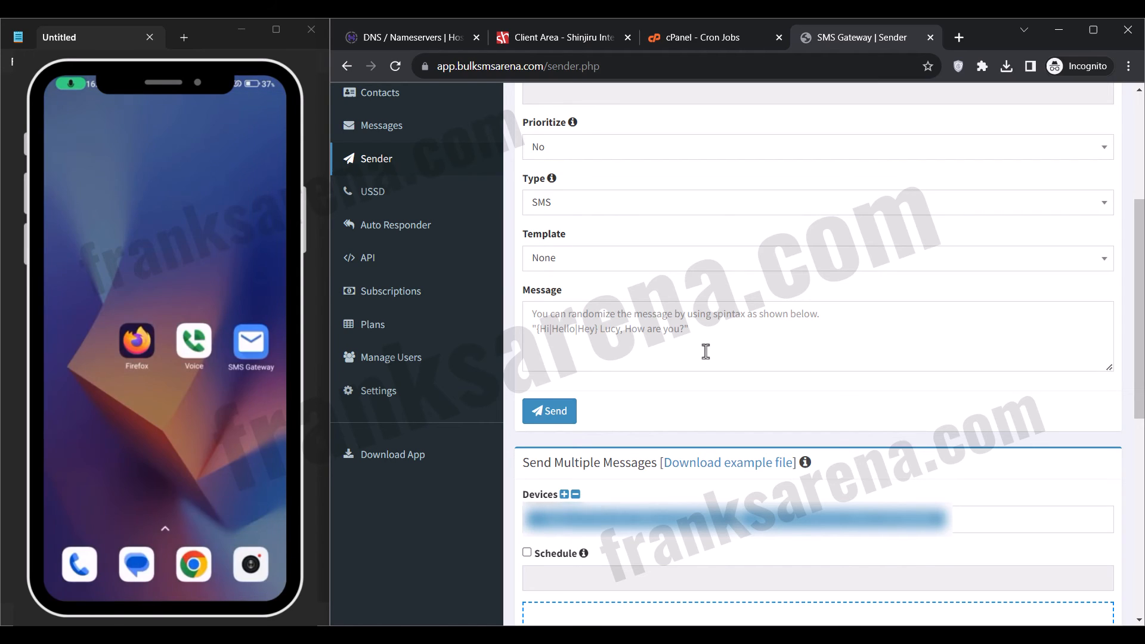
# For a new message, remove the second Redmi 10 Prime entry and enter the first recipient's mobile number followed by a comma.
pyautogui.scroll(5, 706, 351)
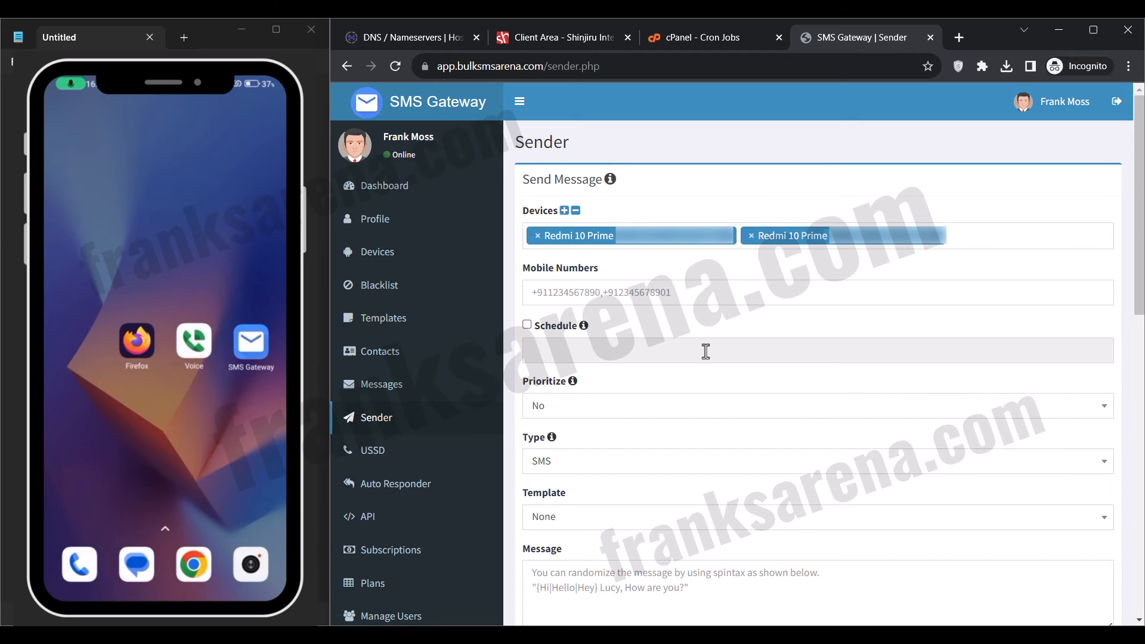
pyautogui.click(751, 236)
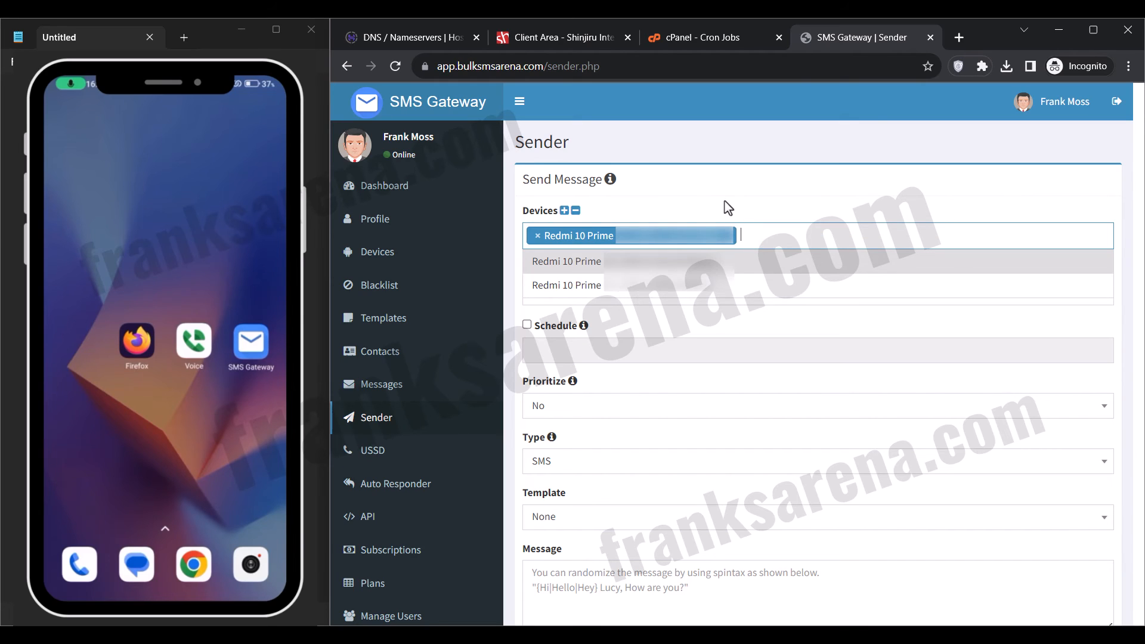
pyautogui.click(728, 209)
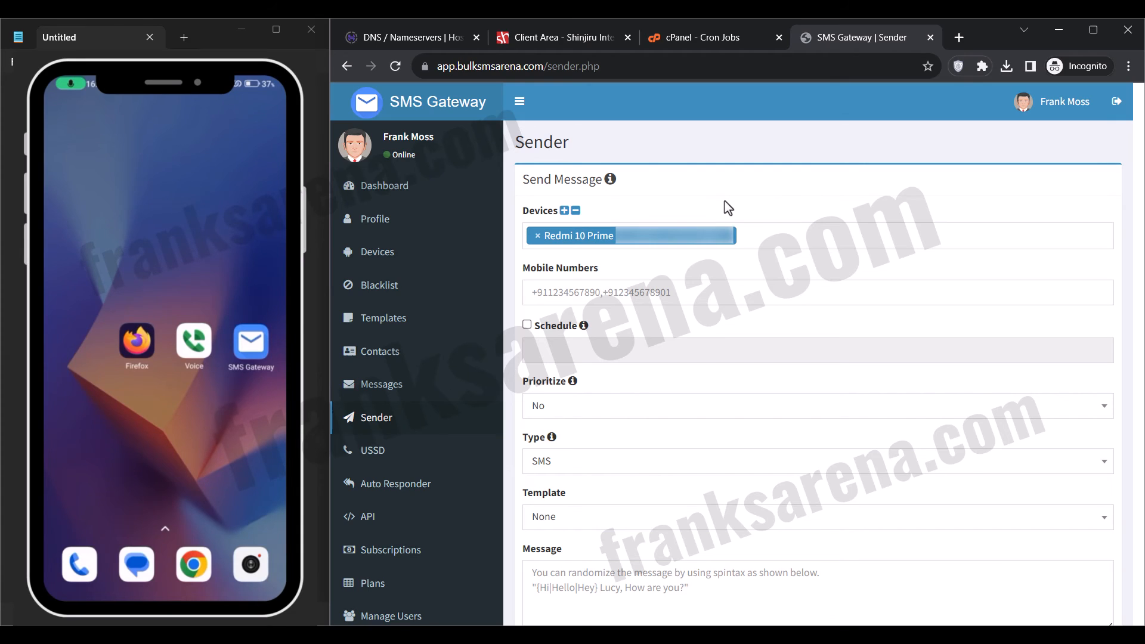
pyautogui.click(620, 300)
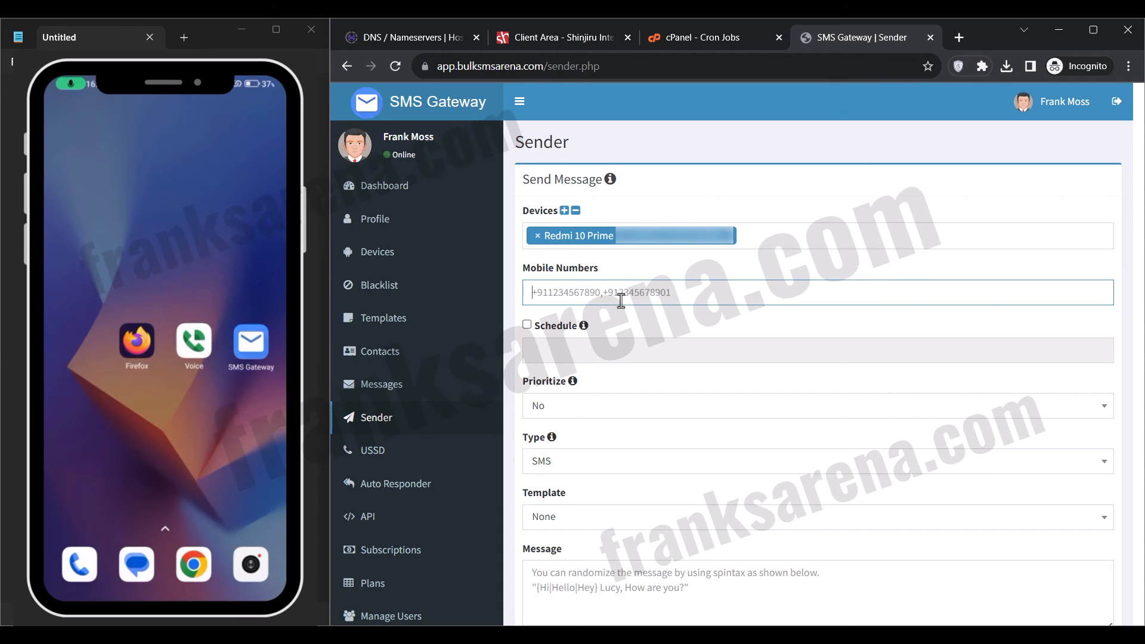
pyautogui.write('+13028,')
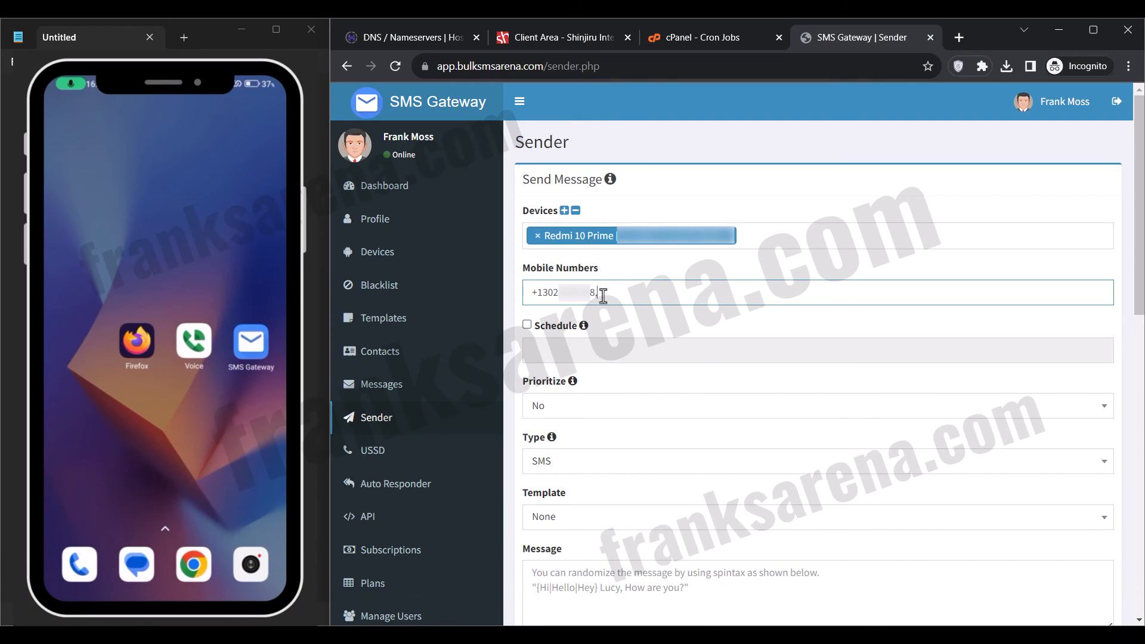
# Search the web for "smsreceivefree" in a new browser tab.
pyautogui.click(959, 37)
pyautogui.write('smsreceivefree')
pyautogui.press('Return')
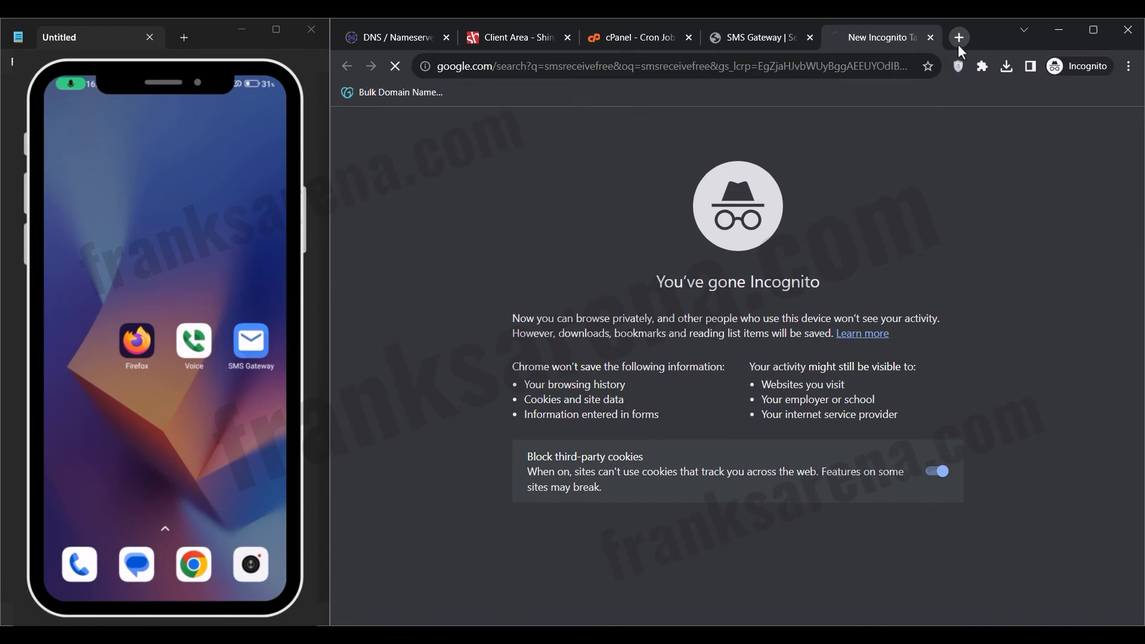
# Open the SMSReceiveFree website from the search results and display its list of all available phone numbers.
pyautogui.click(466, 264)
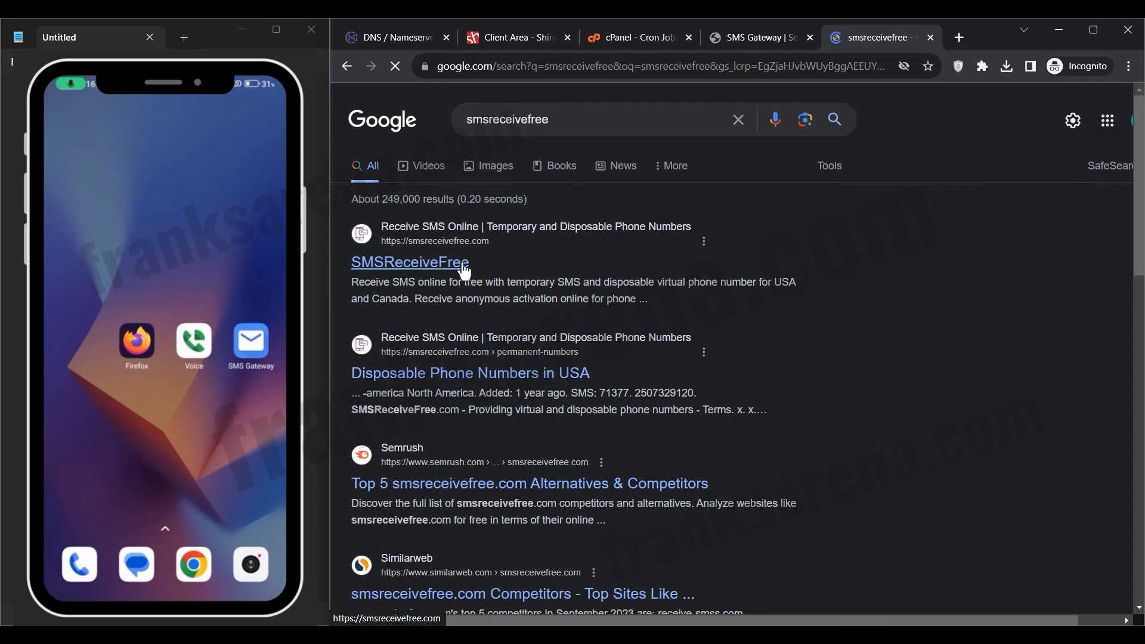
pyautogui.scroll(-3, 462, 264)
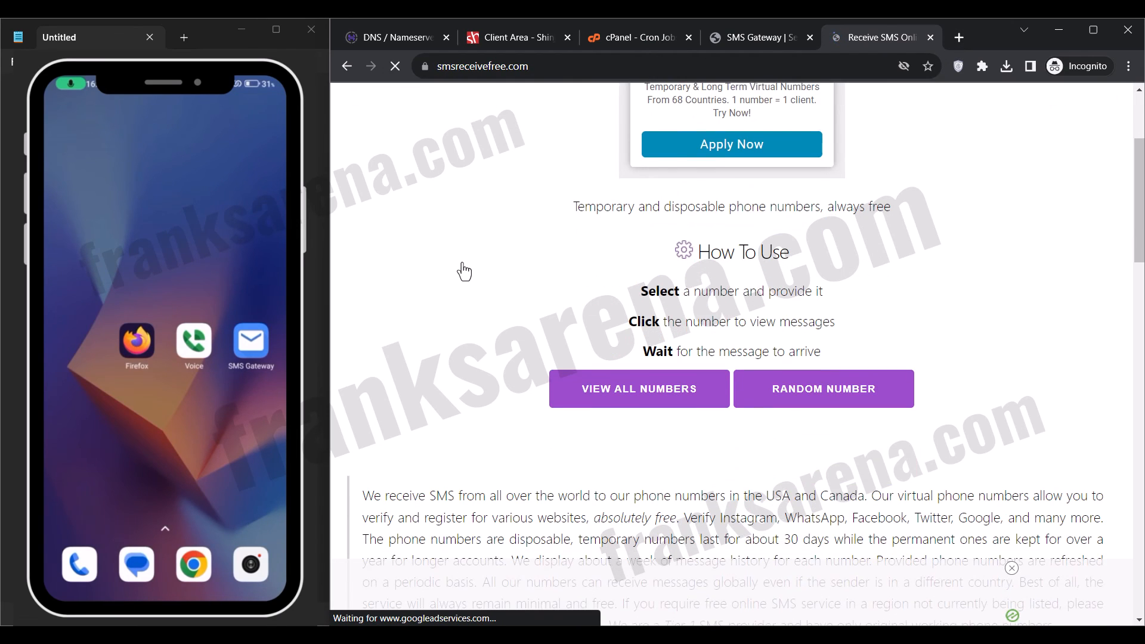
pyautogui.click(611, 388)
pyautogui.click(764, 412)
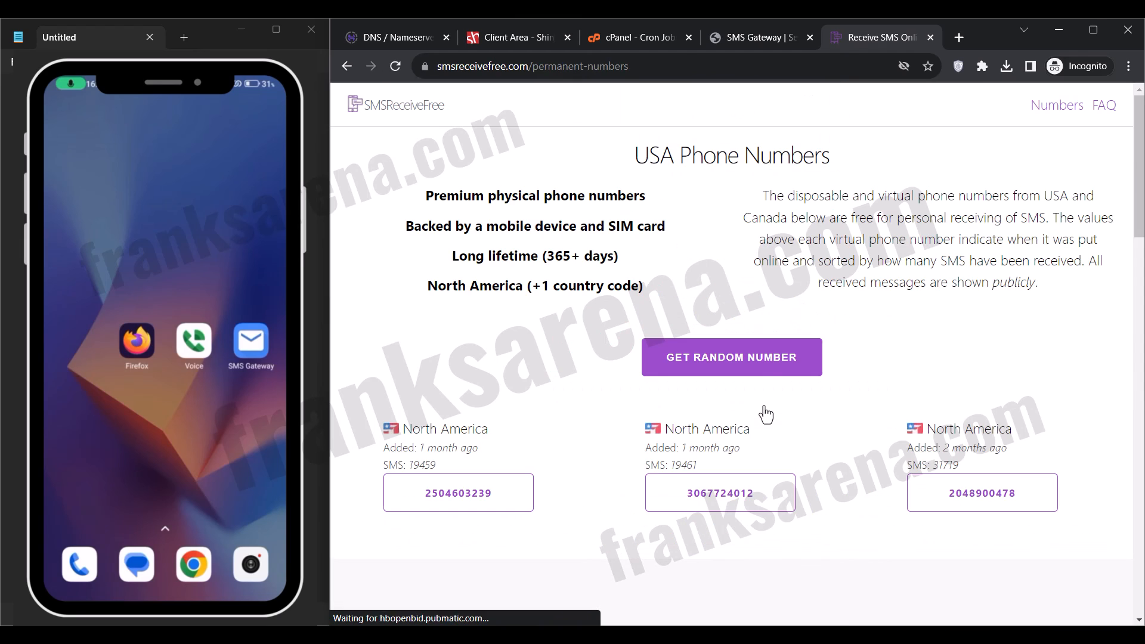
# Open the first three listed North America phone numbers, each in its own new browser tab.
pyautogui.rightClick(478, 500)
pyautogui.click(528, 375)
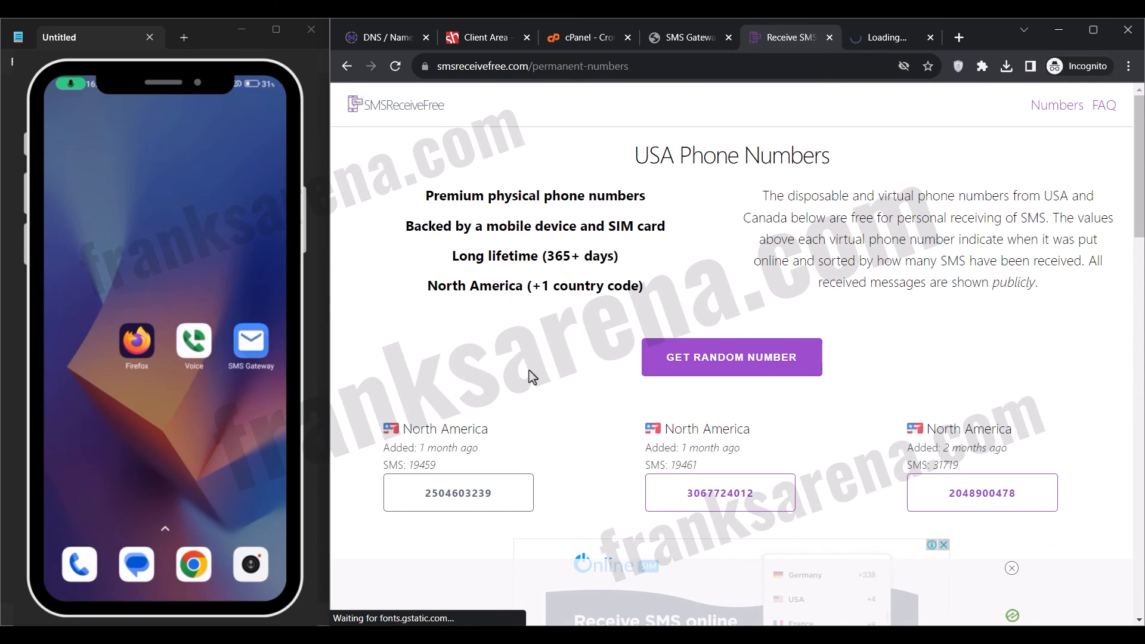
pyautogui.rightClick(713, 487)
pyautogui.click(766, 374)
pyautogui.rightClick(981, 498)
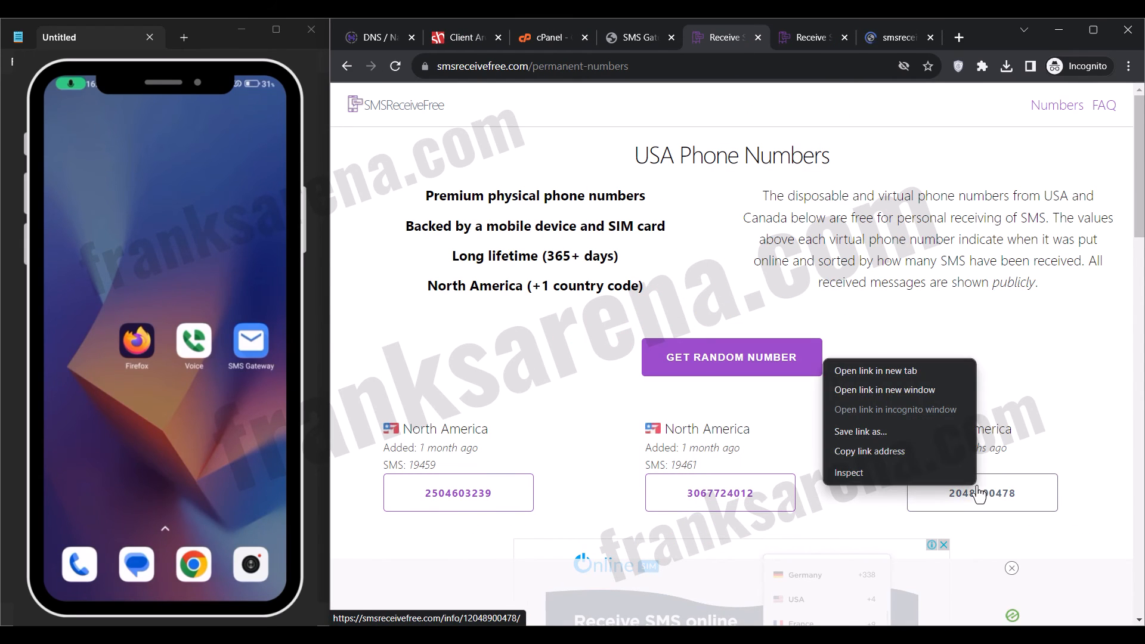
pyautogui.click(915, 374)
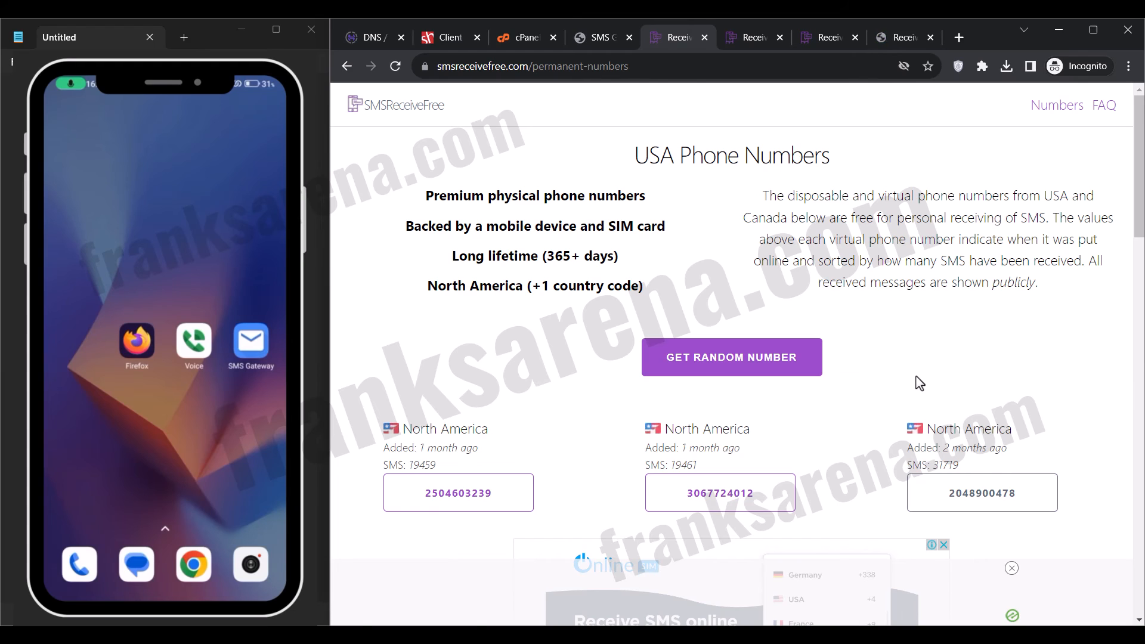
# Copy the first virtual phone number and add it with the +1 prefix to the Sender's Mobile Numbers, followed by a comma.
pyautogui.click(746, 44)
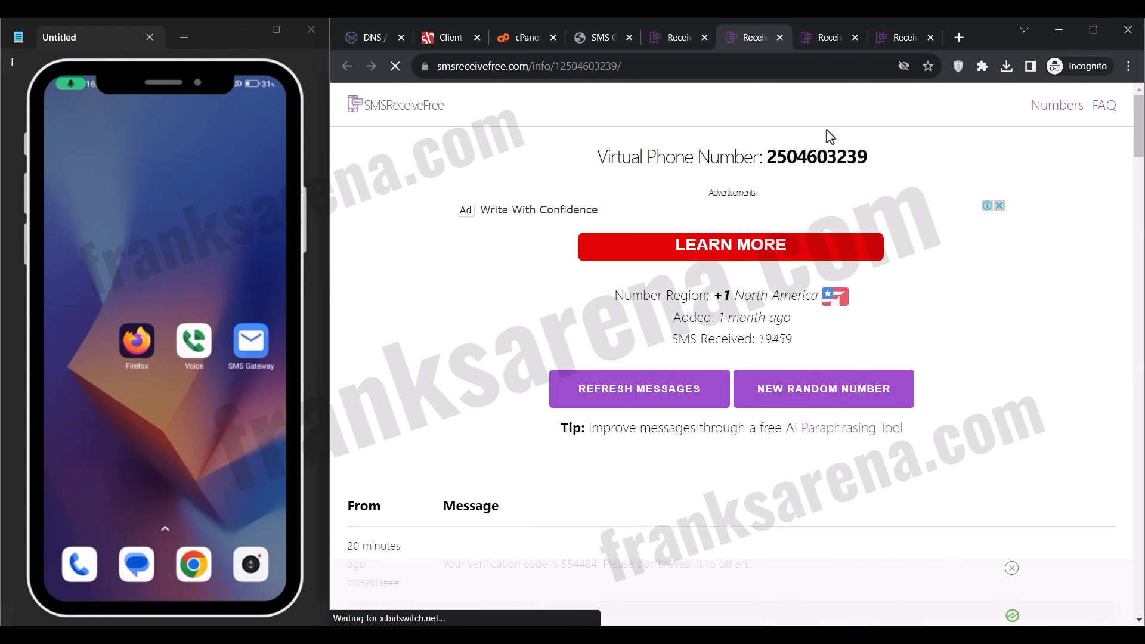
pyautogui.doubleClick(822, 152)
pyautogui.rightClick(824, 151)
pyautogui.click(861, 158)
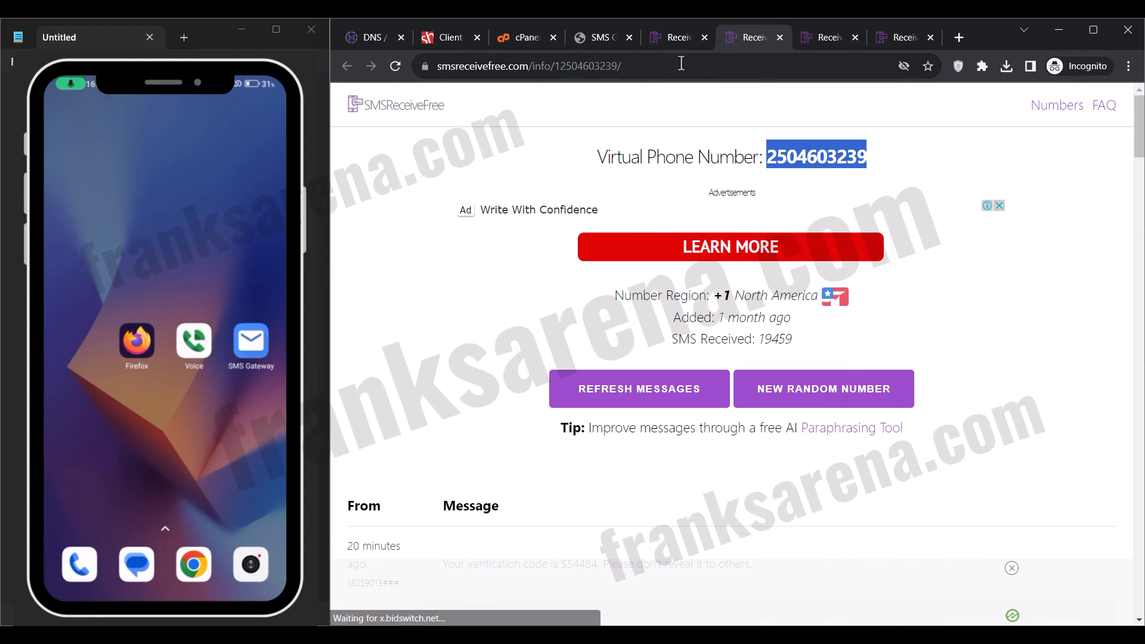
pyautogui.click(578, 37)
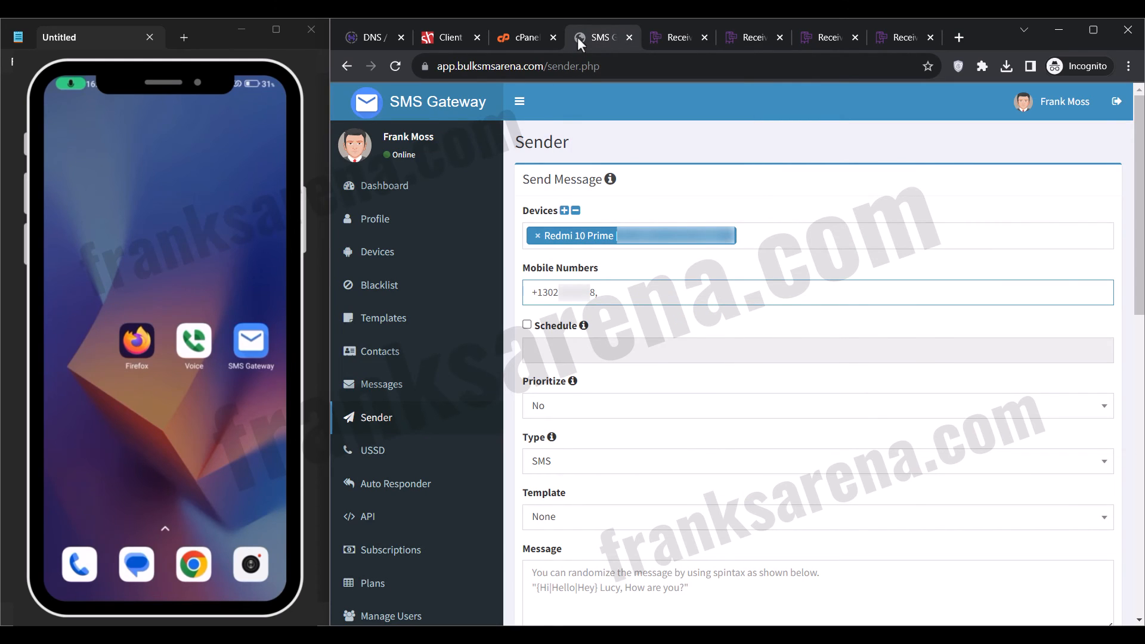
pyautogui.write('+1')
pyautogui.hotkey('ctrl', 'v')
# Copy the second virtual phone number and append it with the +1 prefix and a trailing comma to the Sender's recipients.
pyautogui.click(813, 29)
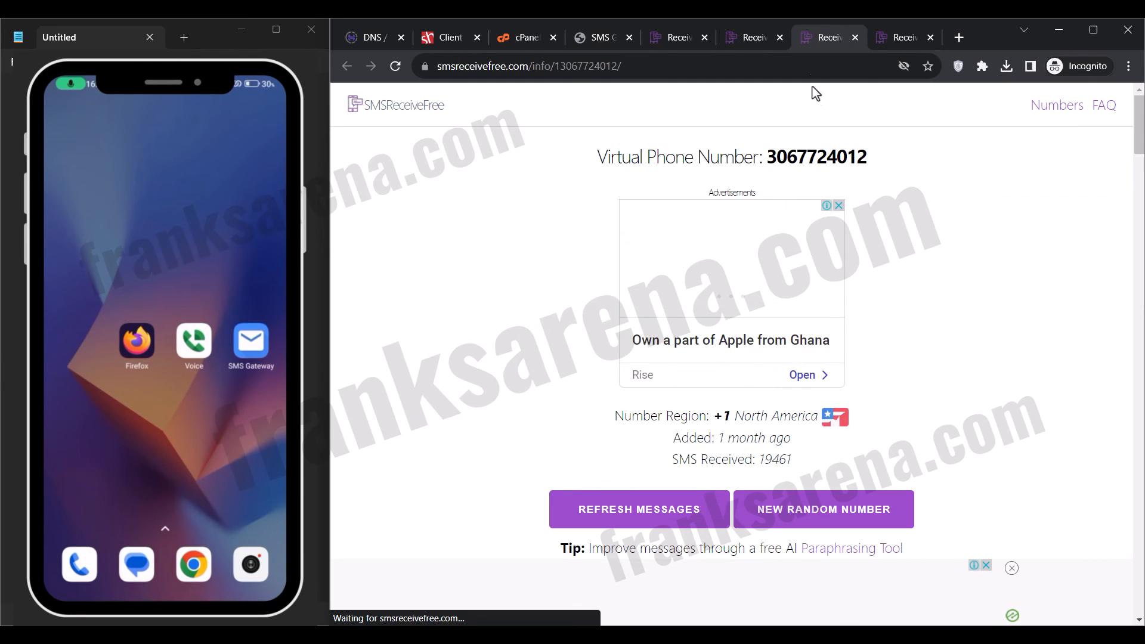
pyautogui.doubleClick(811, 158)
pyautogui.rightClick(805, 159)
pyautogui.click(821, 170)
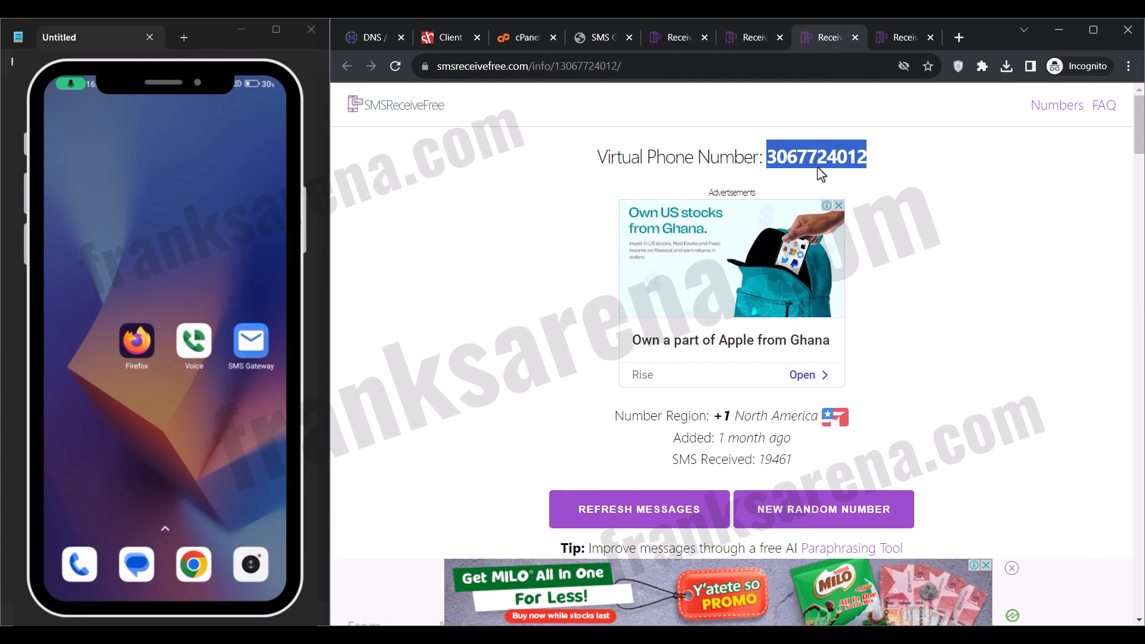
pyautogui.click(598, 39)
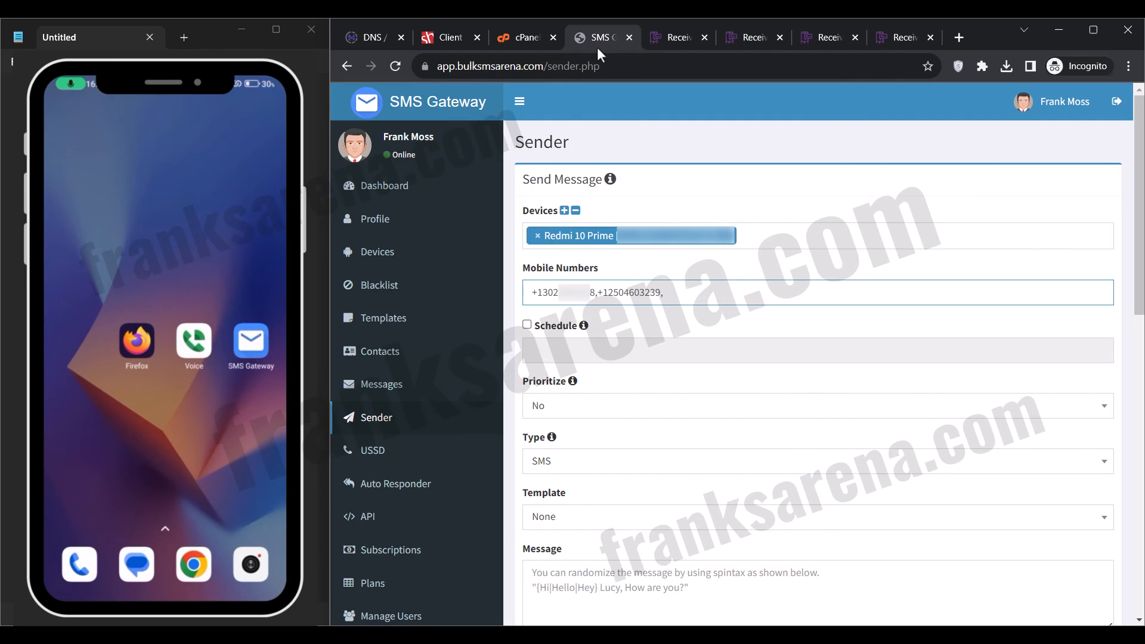
pyautogui.write('+1')
pyautogui.hotkey('ctrl', 'v')
# Copy the third virtual phone number and append it with the +1 prefix as the last recipient in the Sender form.
pyautogui.click(878, 37)
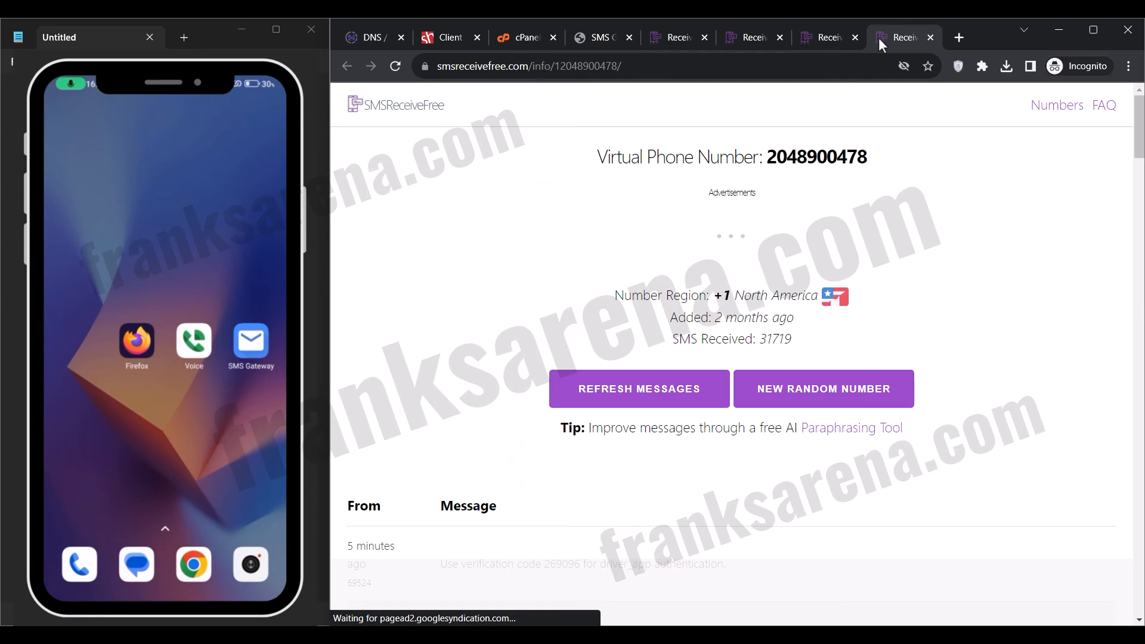
pyautogui.doubleClick(808, 153)
pyautogui.rightClick(799, 146)
pyautogui.click(829, 161)
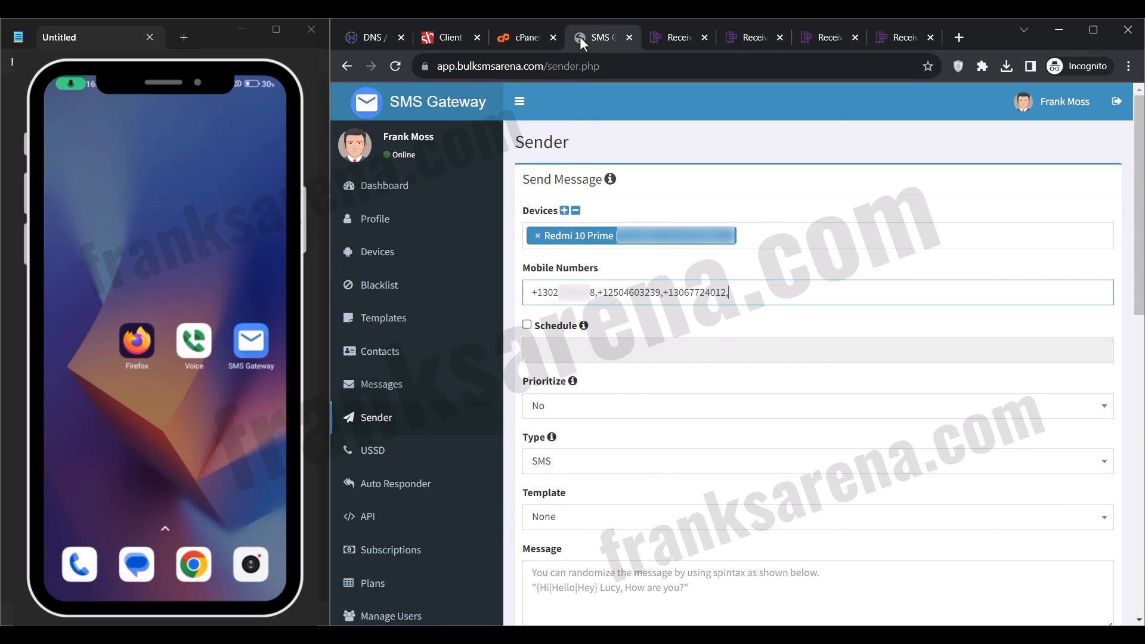
pyautogui.click(650, 324)
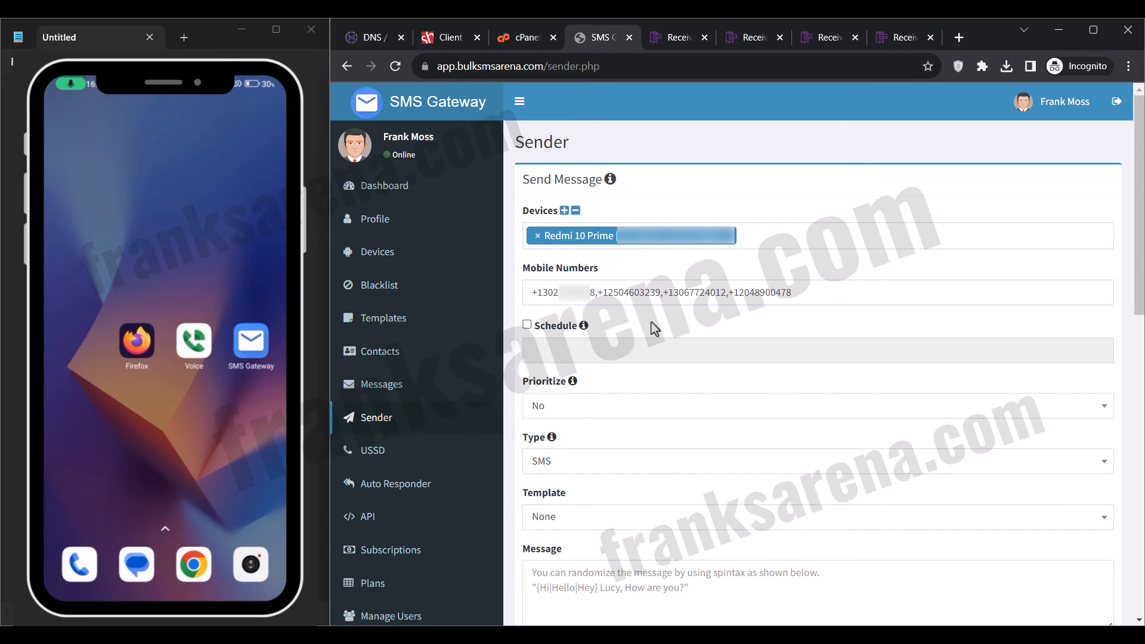
pyautogui.click(527, 327)
pyautogui.click(559, 346)
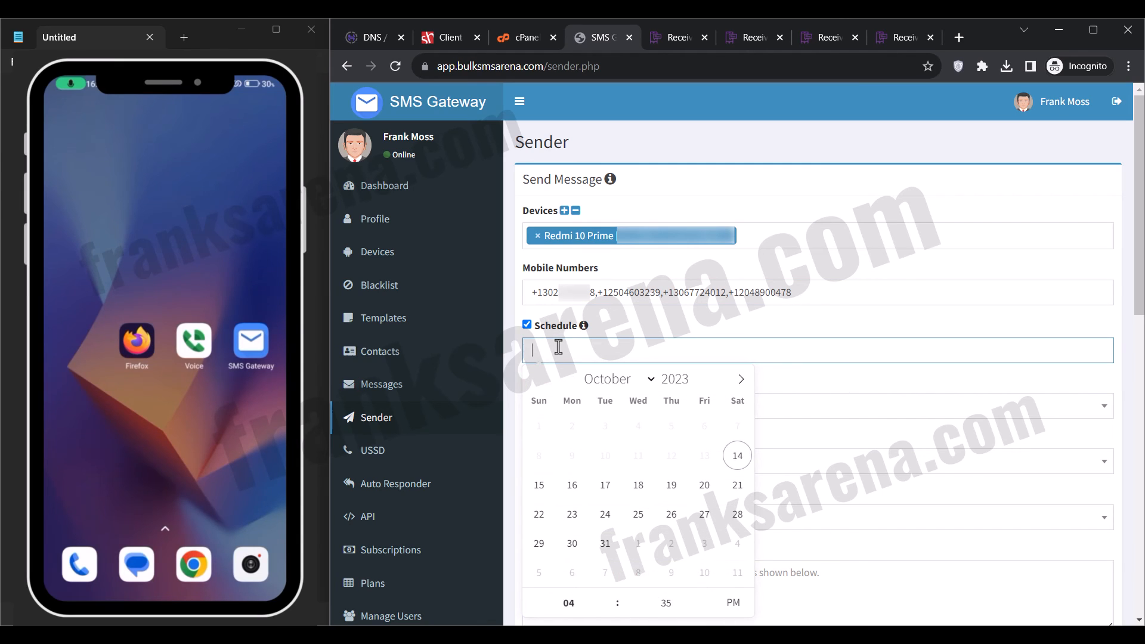
pyautogui.click(528, 326)
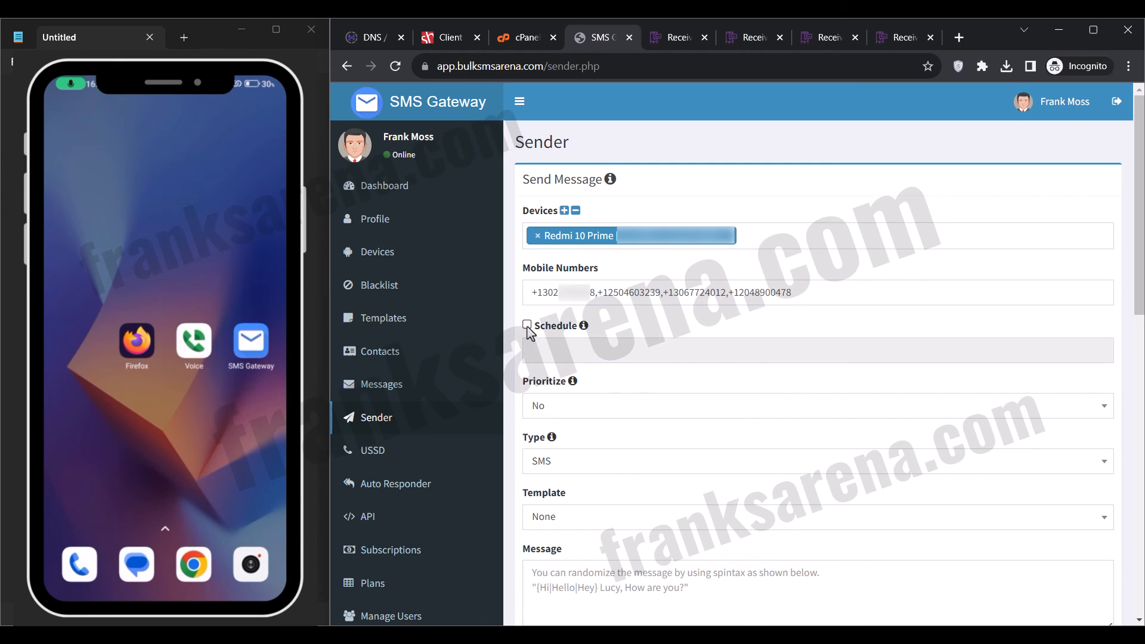
# Apply the "Thank you" template to the message for the four recipients.
pyautogui.scroll(-1, 529, 333)
pyautogui.scroll(-1, 529, 332)
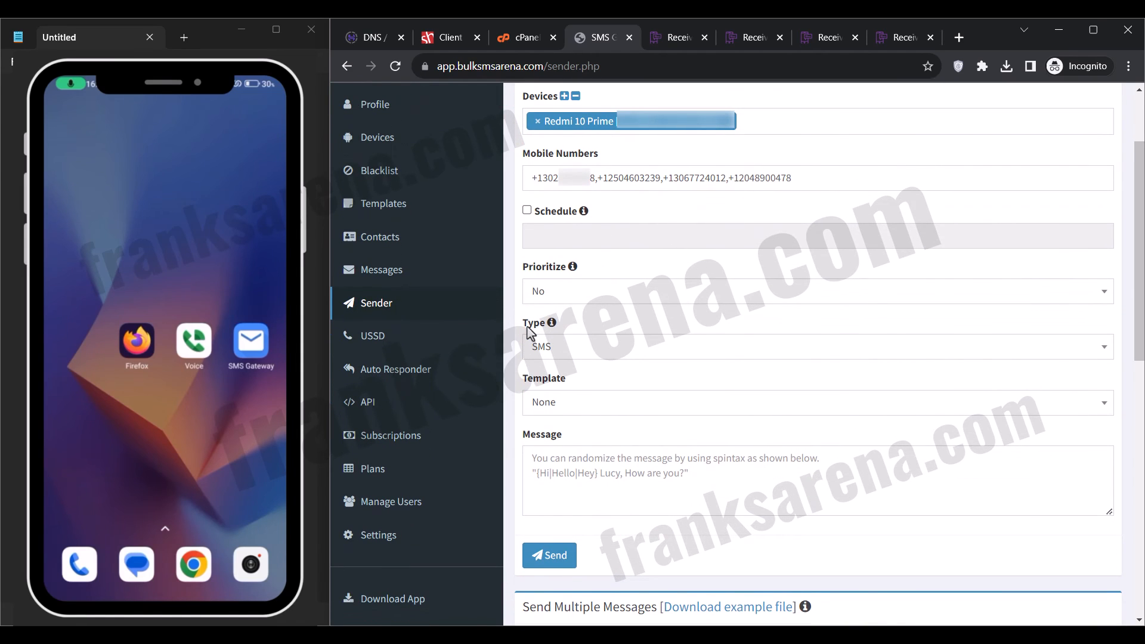
pyautogui.click(571, 409)
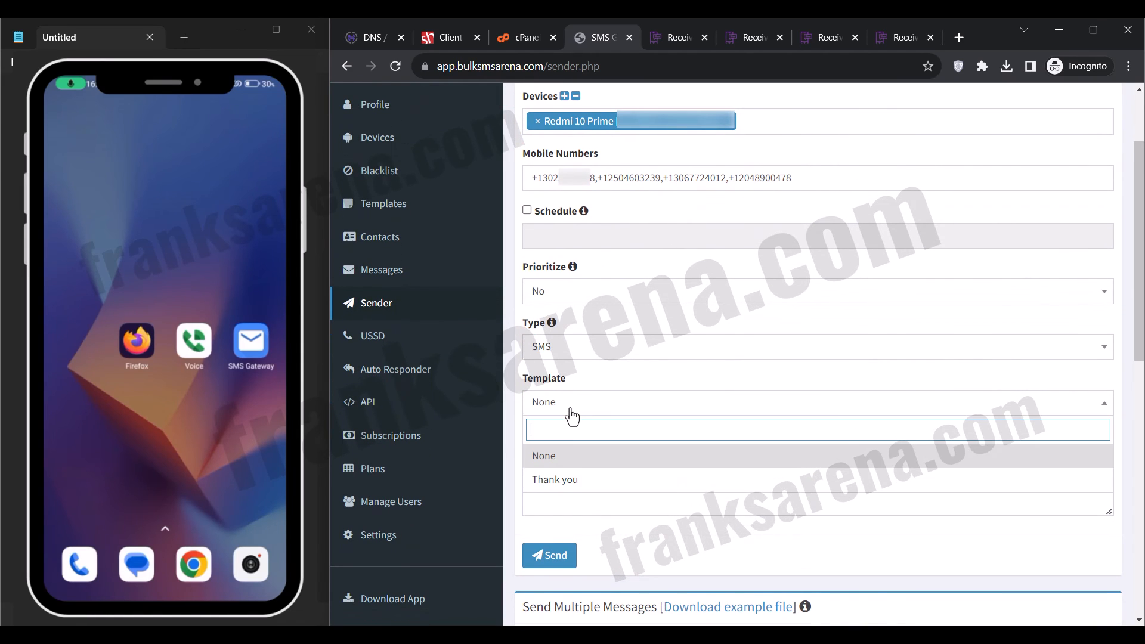
pyautogui.click(576, 480)
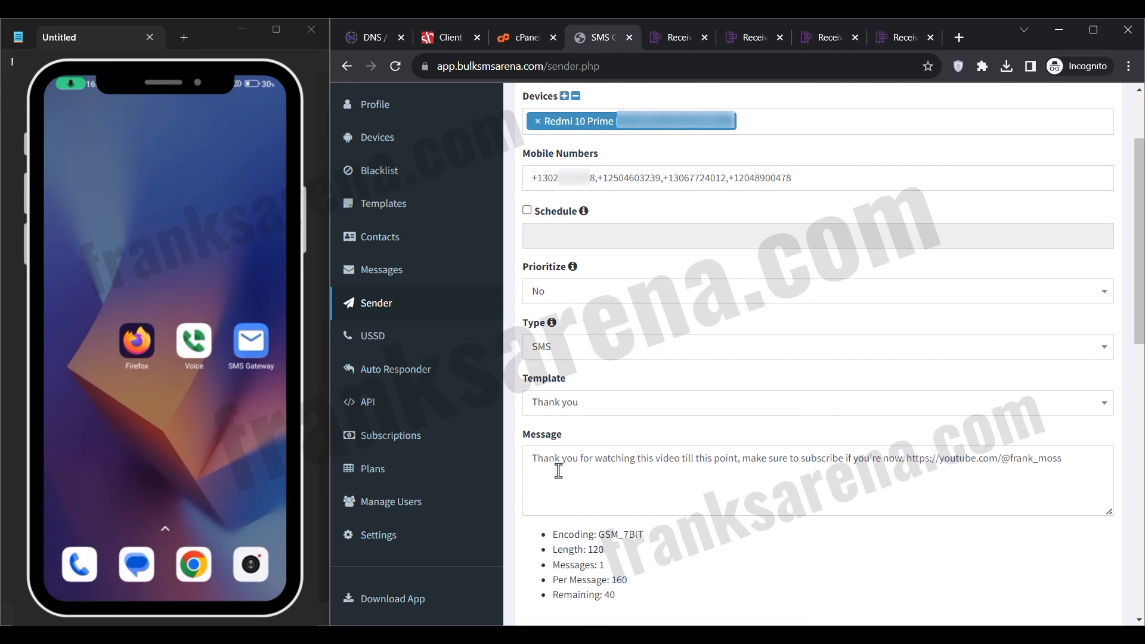
# Insert the sender's full name in square brackets at the start of the message text and send the SMS.
pyautogui.click(535, 463)
pyautogui.write('[')
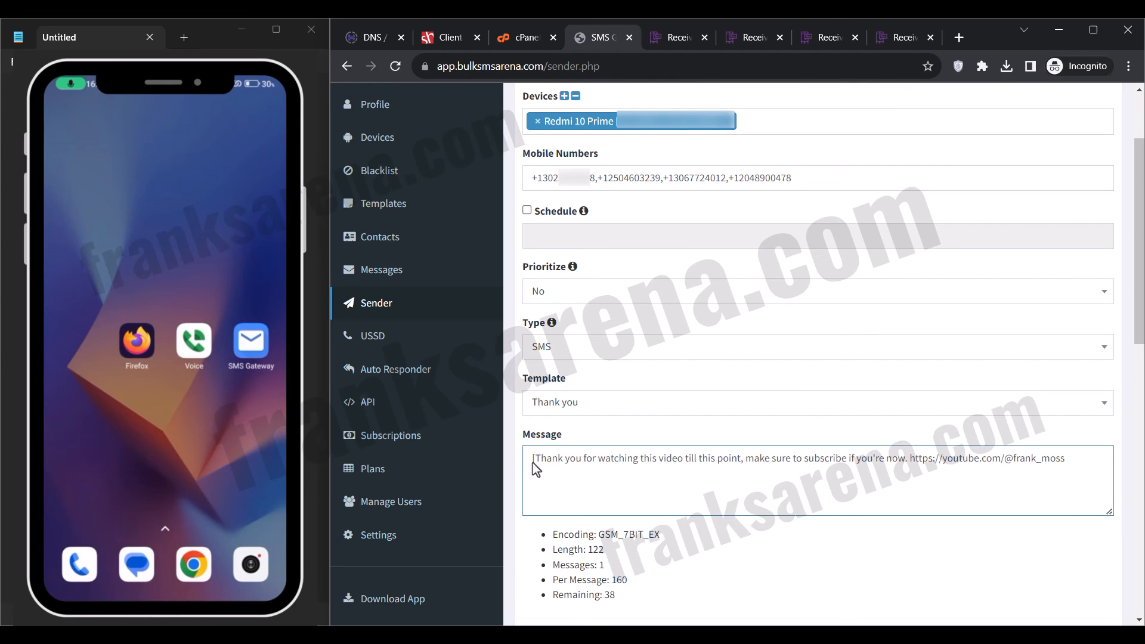
pyautogui.write('Frank Moss')
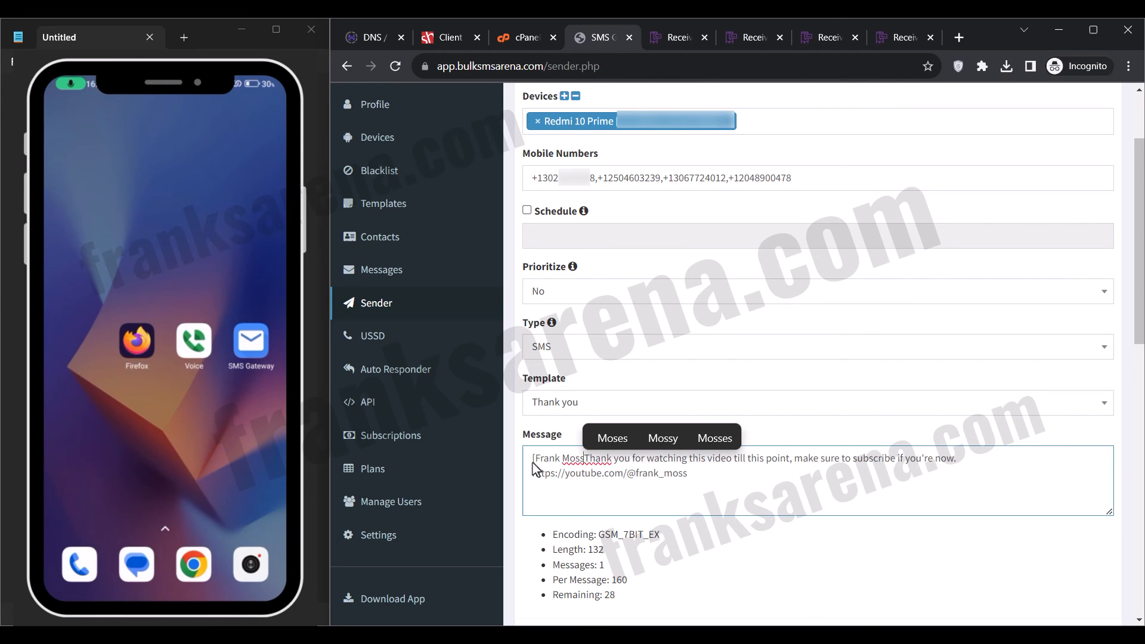
pyautogui.write(']')
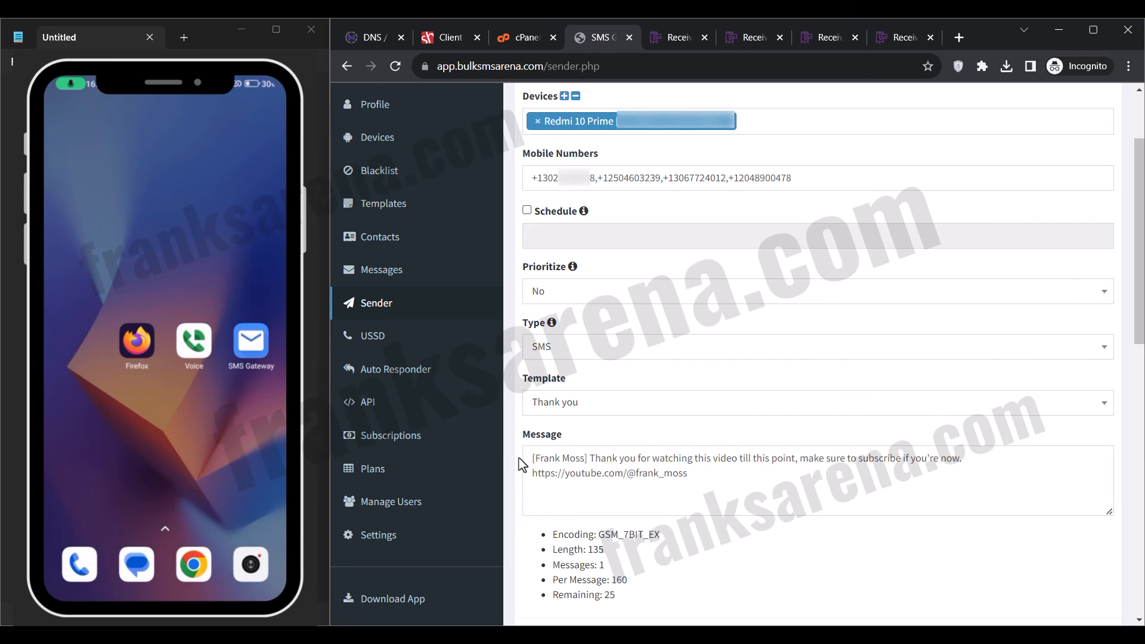
pyautogui.scroll(-3, 518, 462)
pyautogui.click(546, 471)
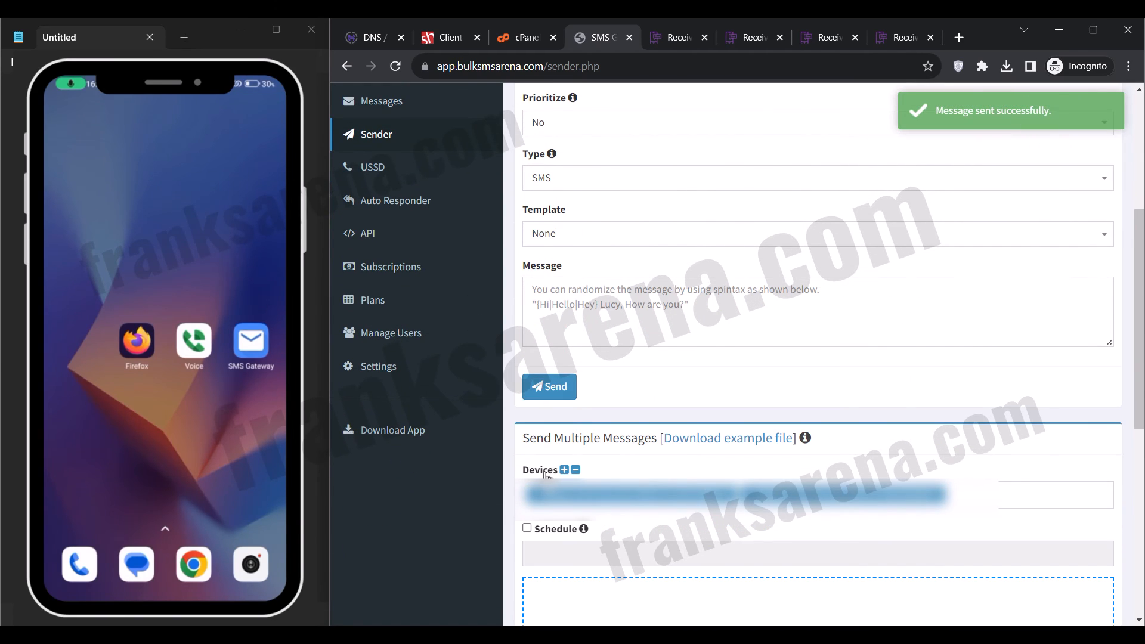
# Open the SMS Gateway Dashboard to check the message statistics.
pyautogui.scroll(3, 546, 474)
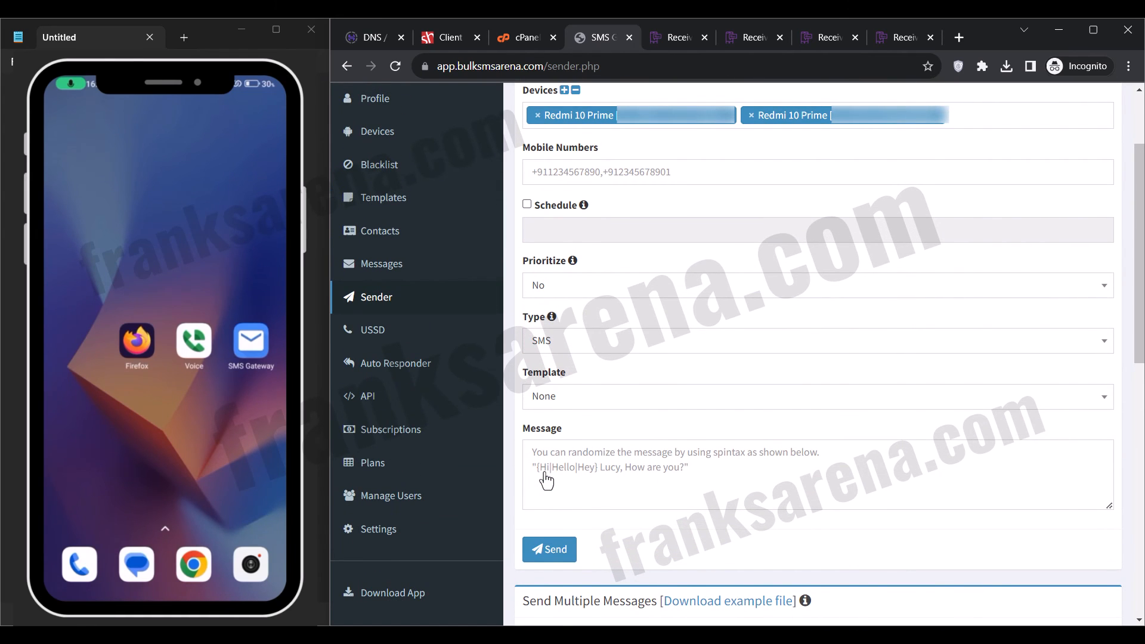
pyautogui.scroll(2, 683, 376)
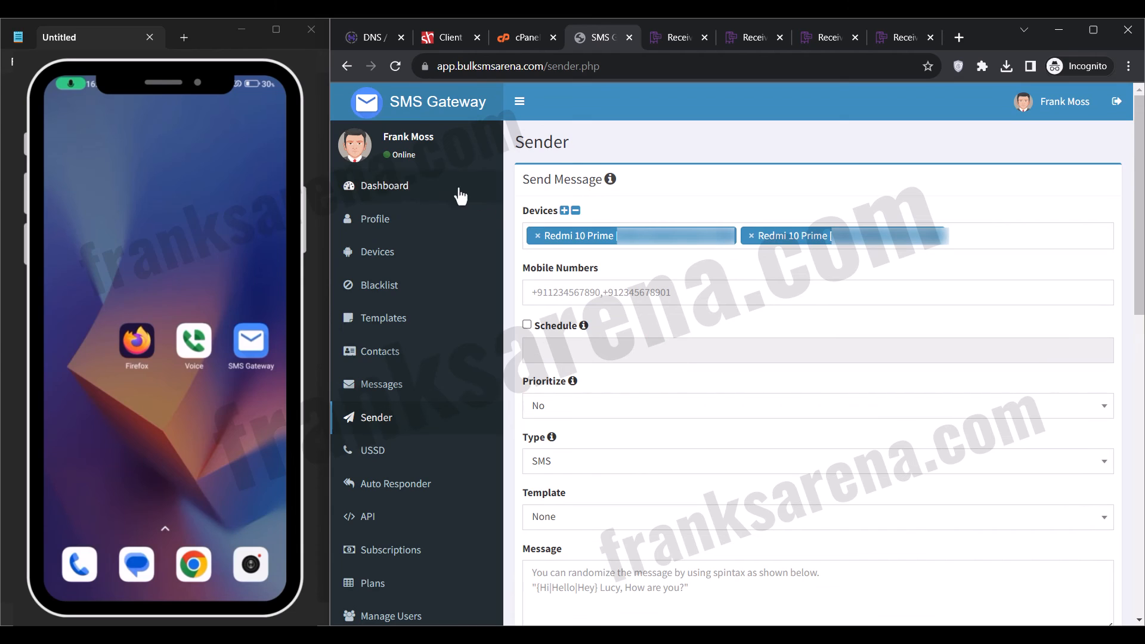
pyautogui.click(422, 189)
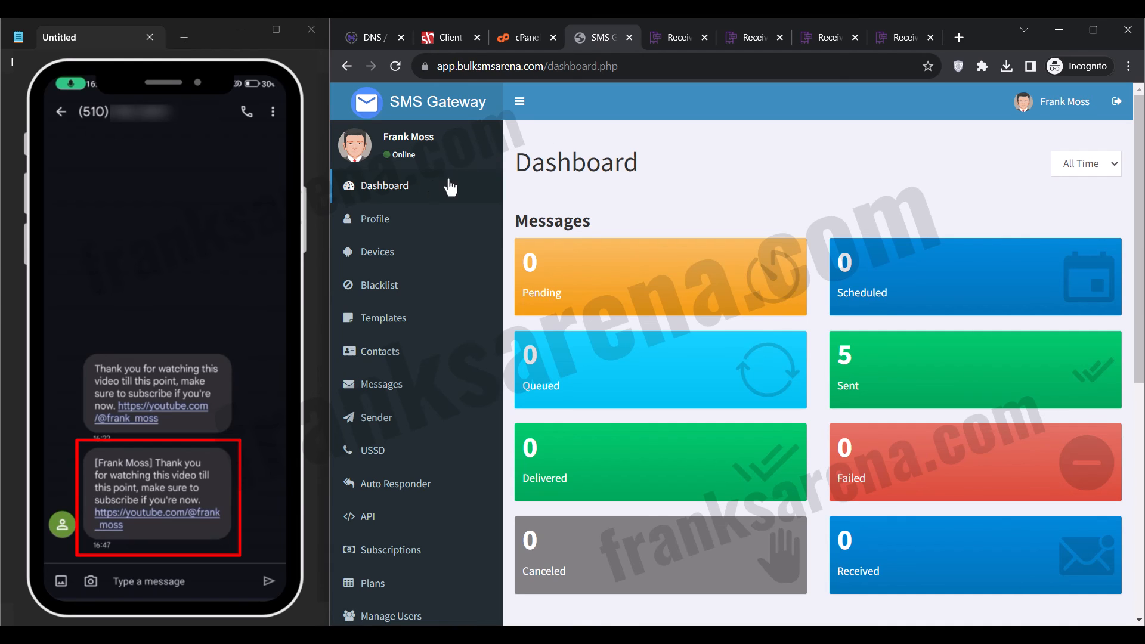
# Refresh the first virtual number's messages on SMSReceiveFree and look through them for the sent SMS.
pyautogui.click(743, 46)
pyautogui.scroll(-2, 506, 305)
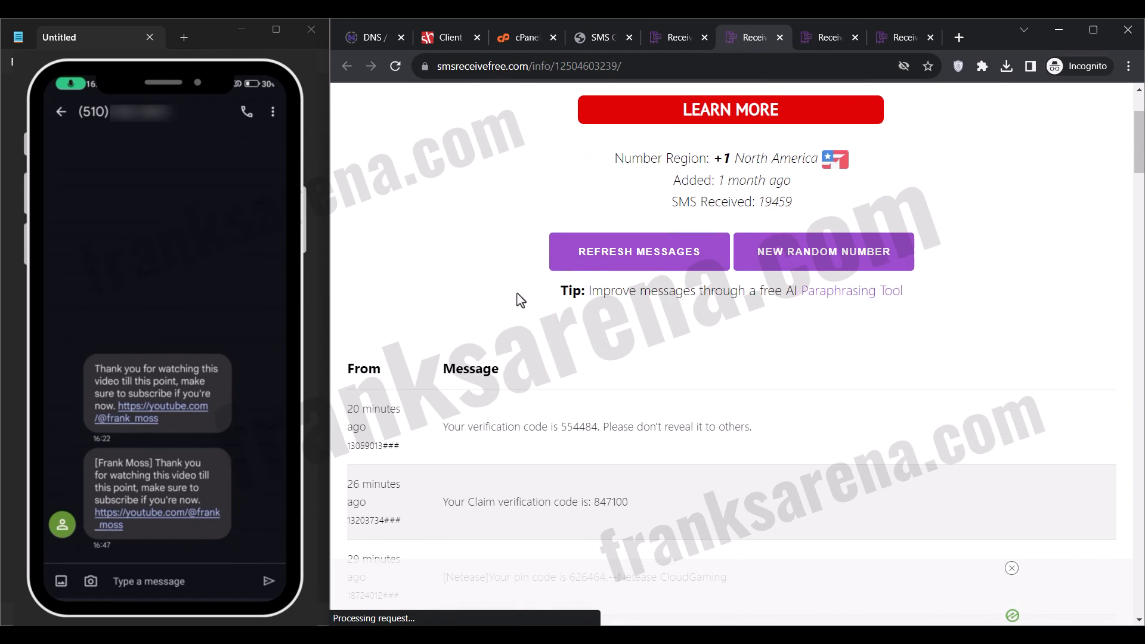
pyautogui.click(607, 263)
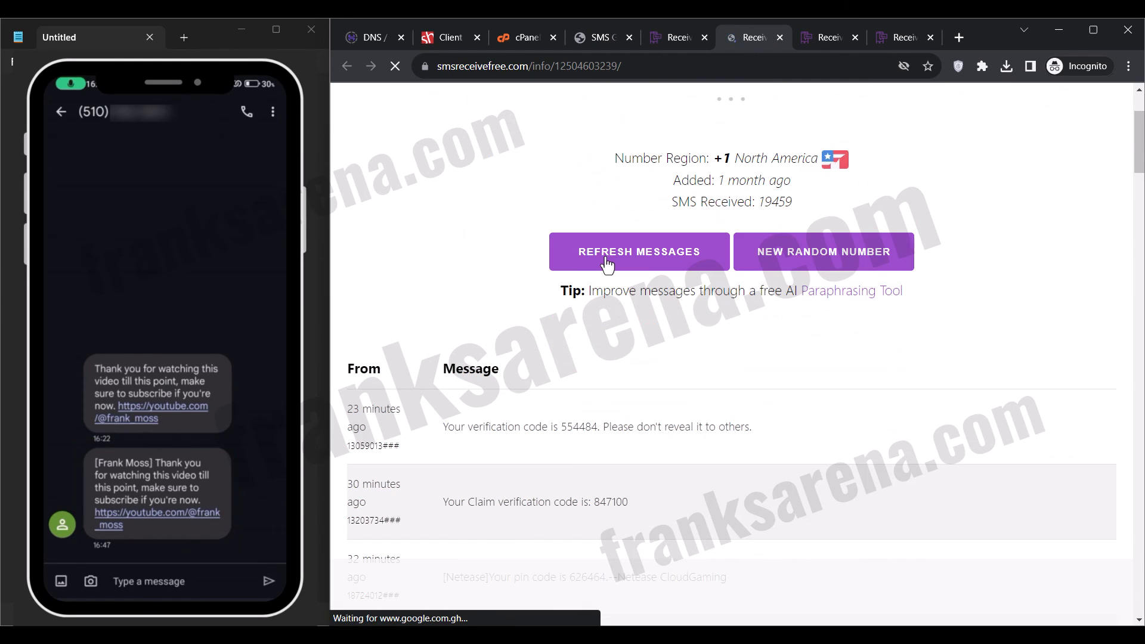
pyautogui.scroll(-2, 607, 265)
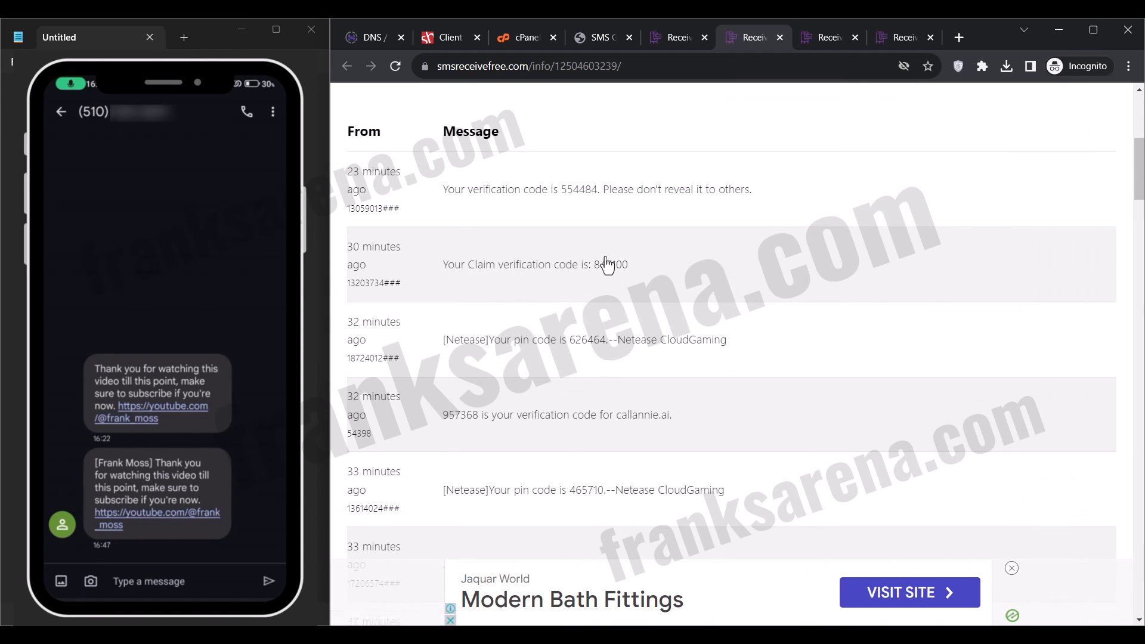
pyautogui.scroll(-3, 607, 265)
pyautogui.scroll(4, 607, 266)
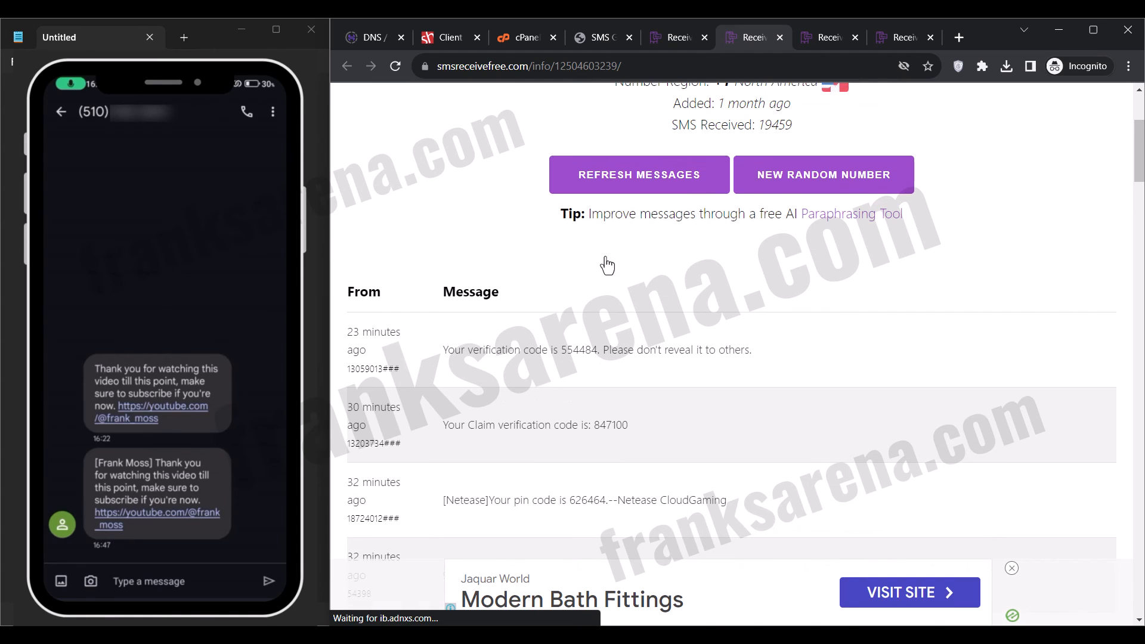
# Reload the second virtual number's page and check its received messages for the sent SMS.
pyautogui.click(812, 46)
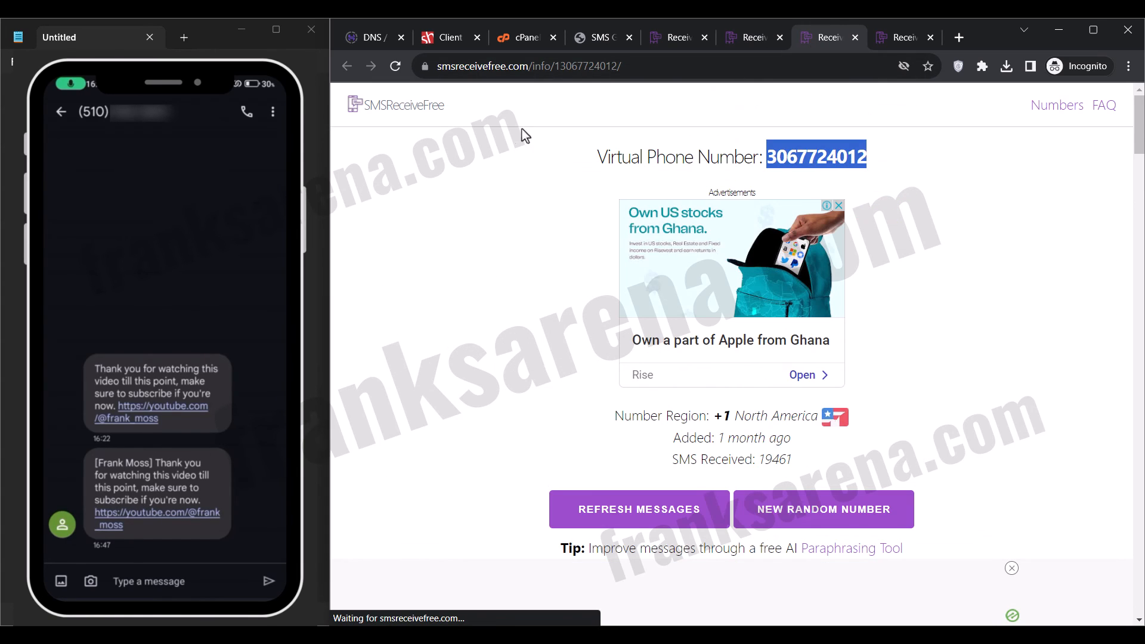
pyautogui.click(396, 69)
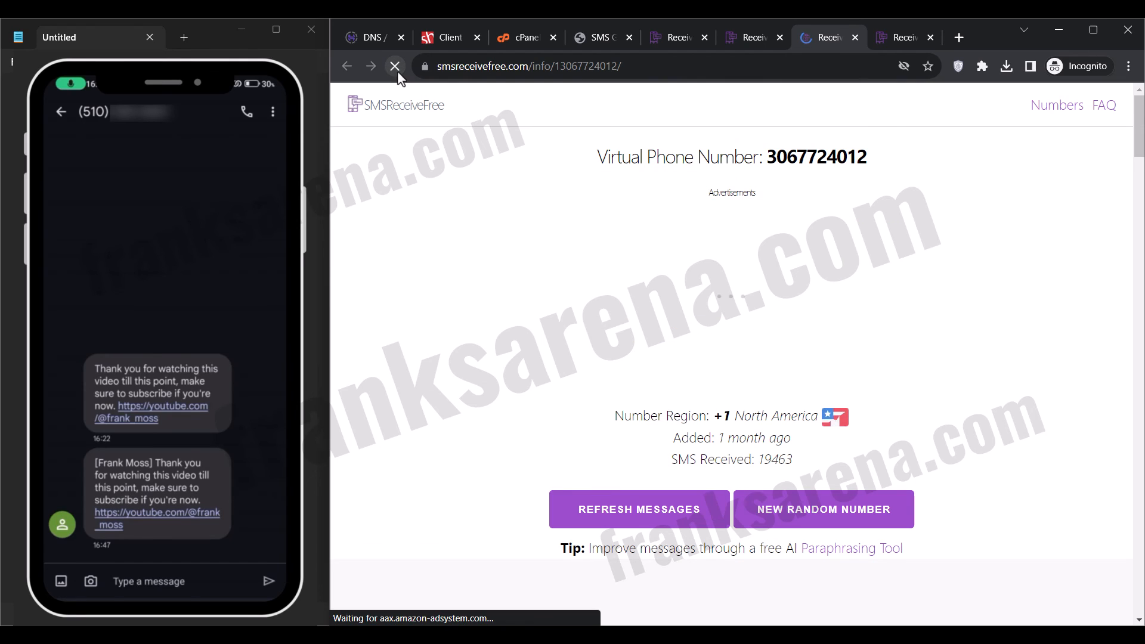
pyautogui.scroll(-1, 526, 265)
pyautogui.scroll(-2, 526, 264)
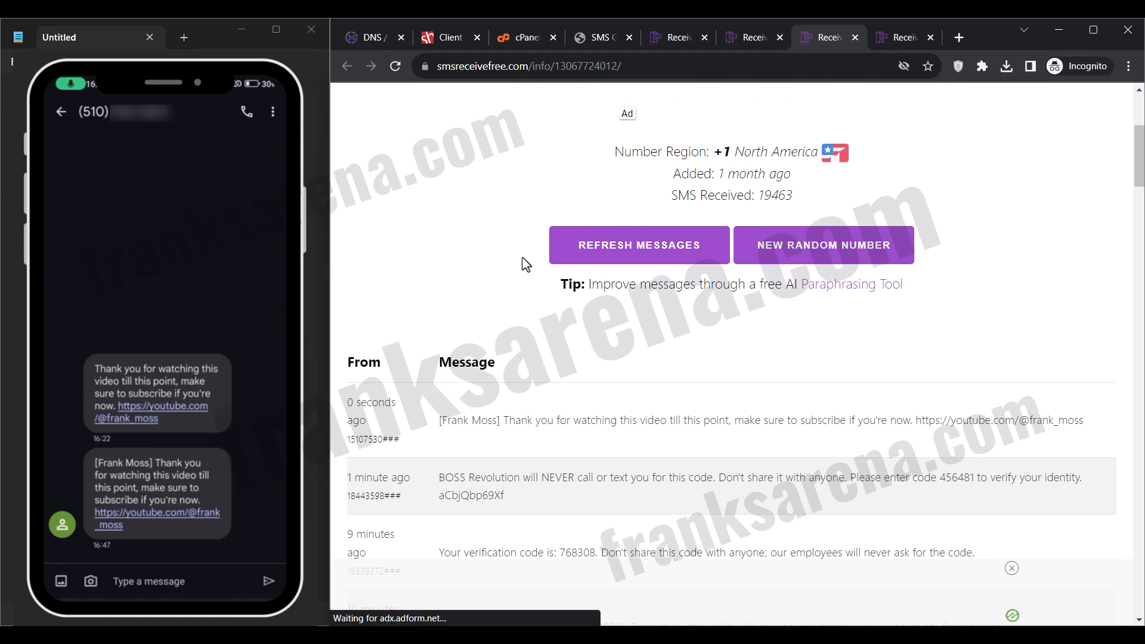
# Reload the third virtual number's page on SMSReceiveFree and look through its received messages for the sent SMS.
pyautogui.click(899, 34)
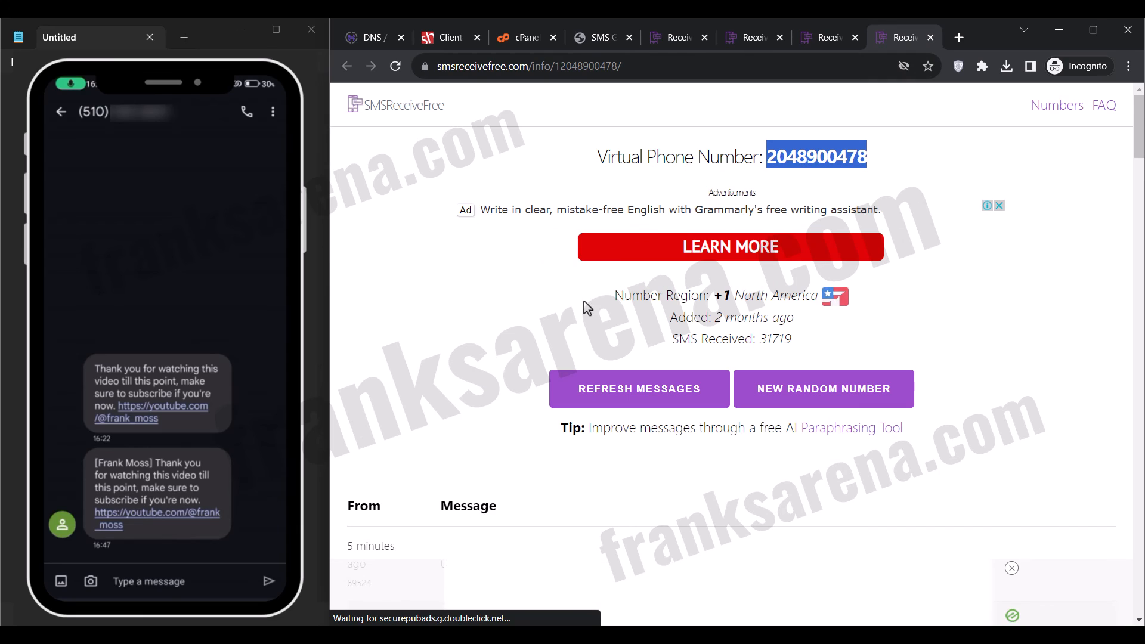
pyautogui.click(397, 68)
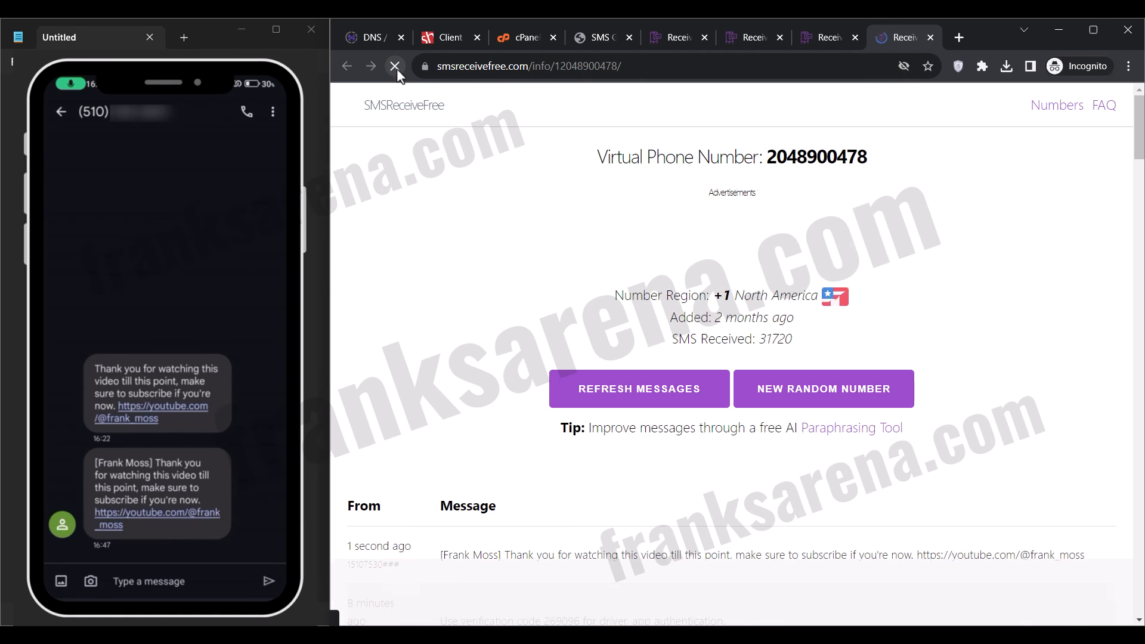
pyautogui.scroll(-2, 456, 289)
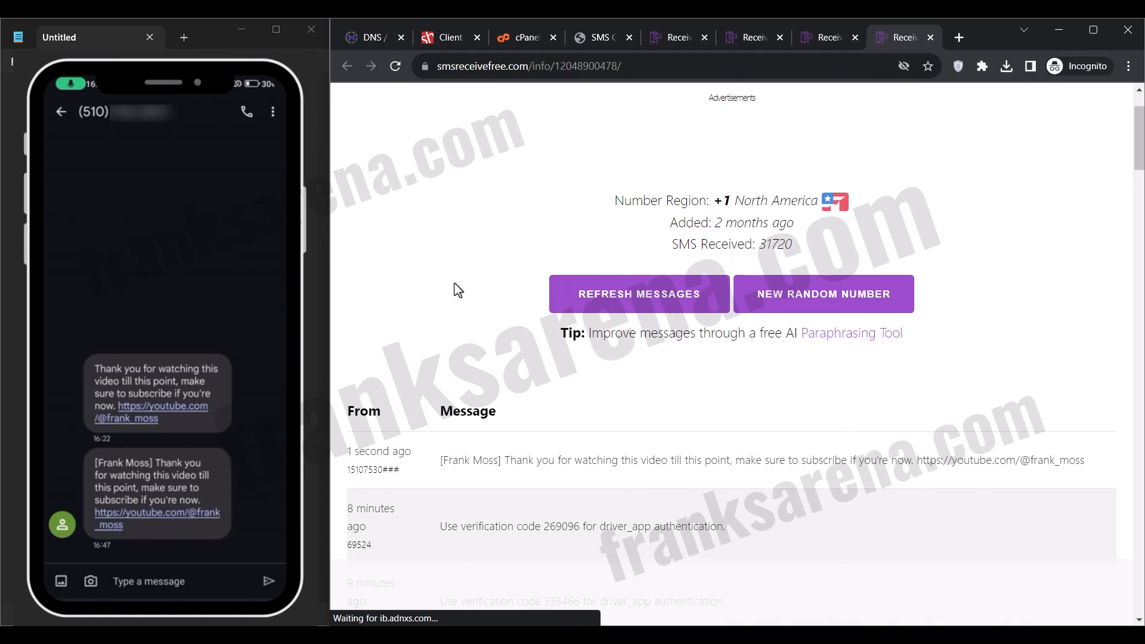
pyautogui.scroll(-2, 458, 290)
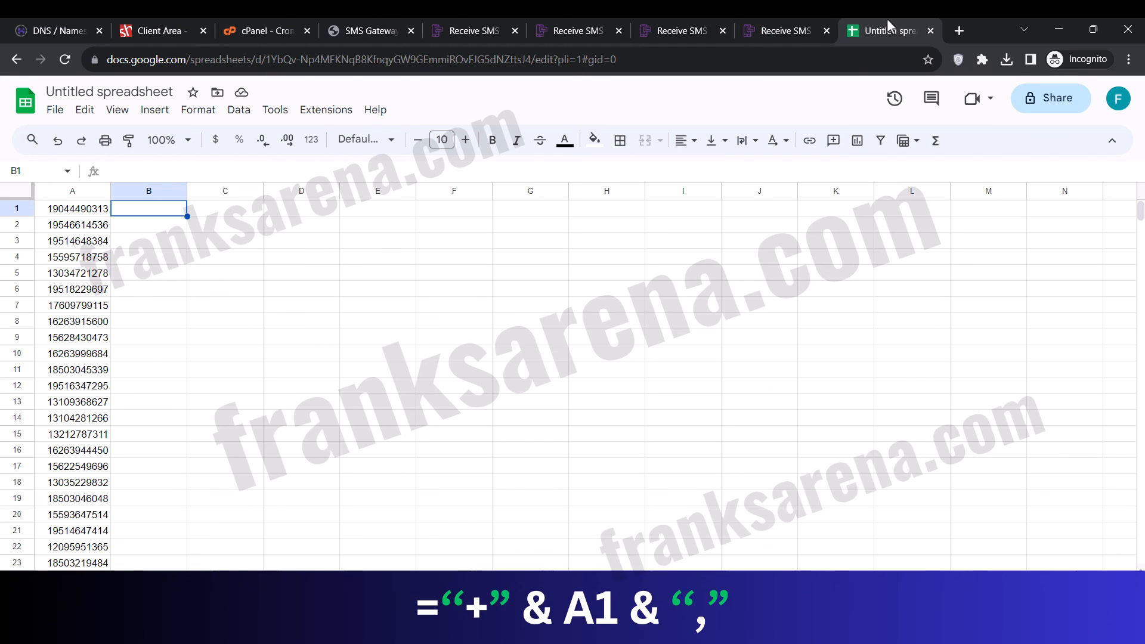
# In the Google Sheets list of phone numbers, enter the formula ="+"&A1&"," in cell B1.
pyautogui.write('=')
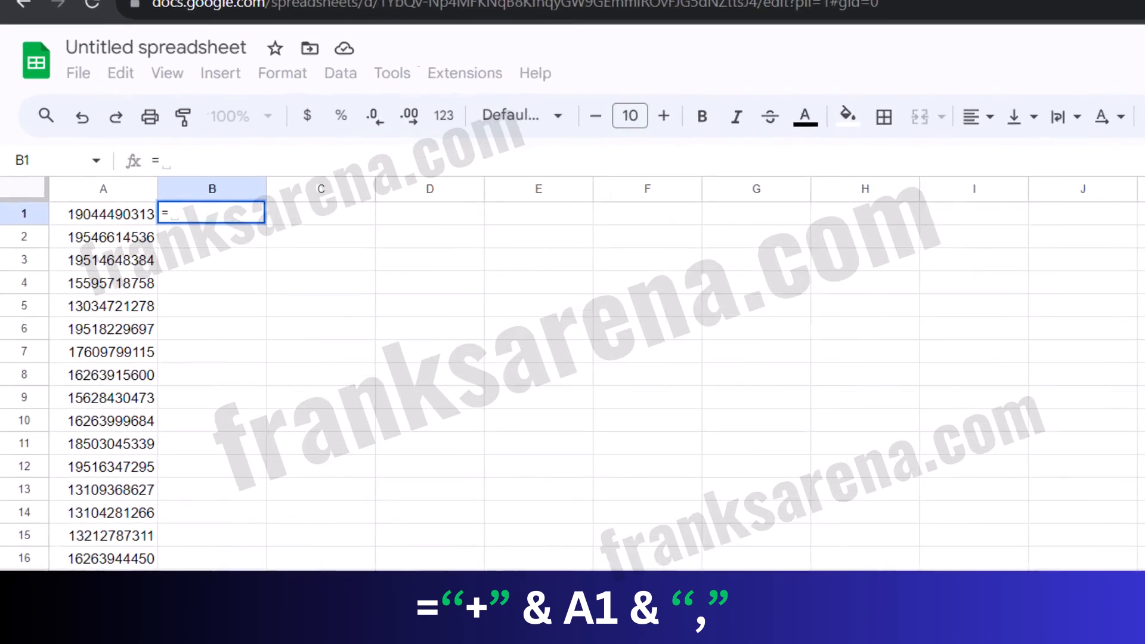
pyautogui.write('"+"')
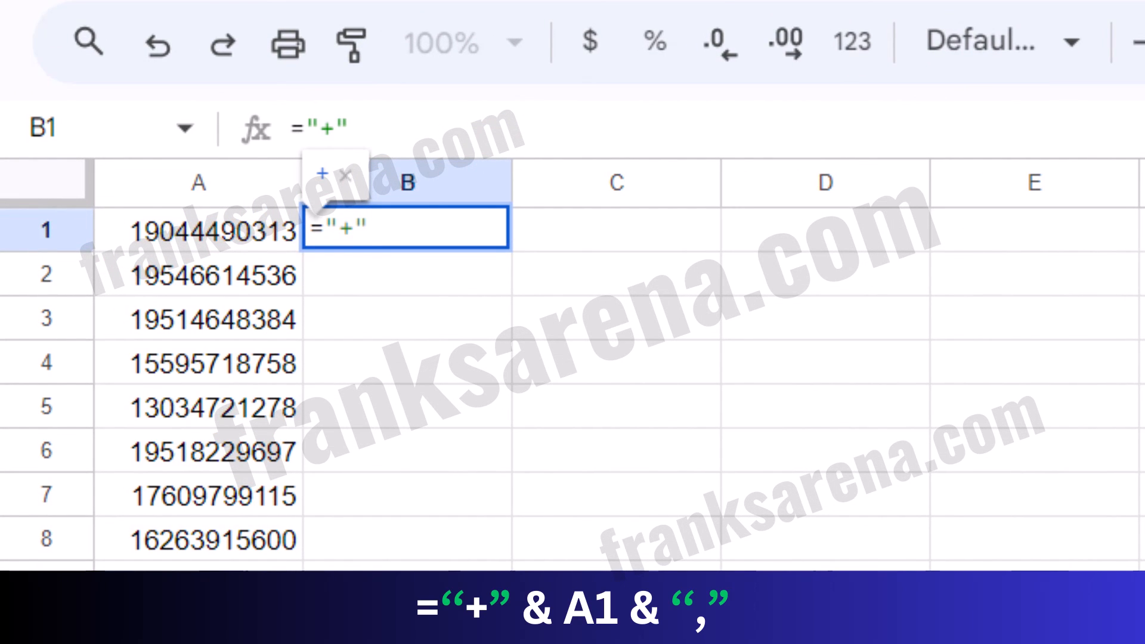
pyautogui.write('&')
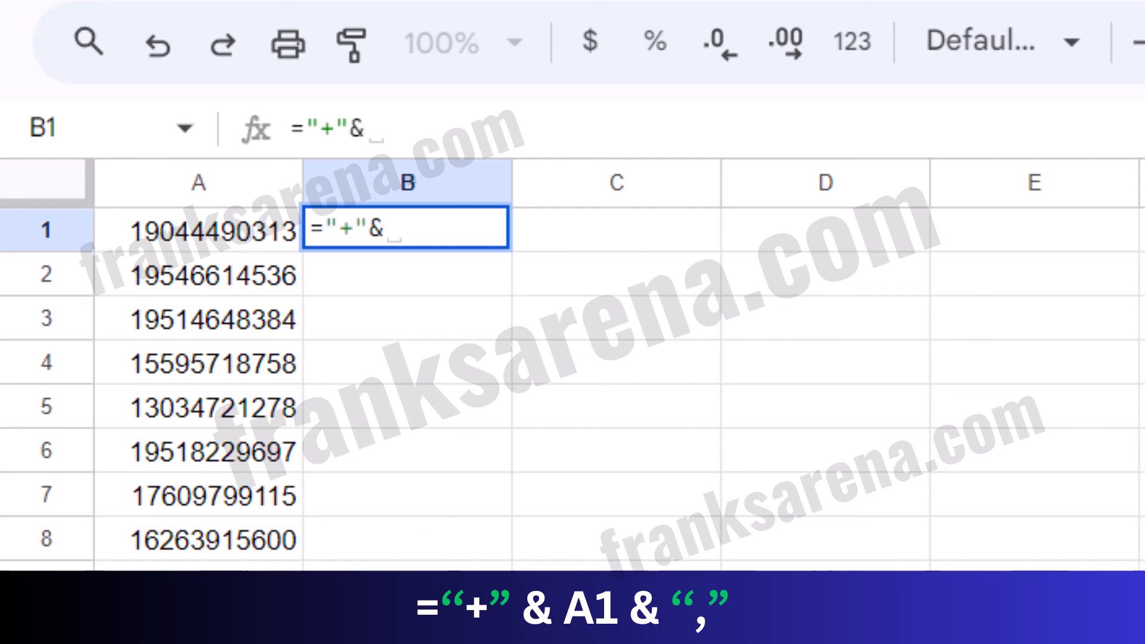
pyautogui.write('A1')
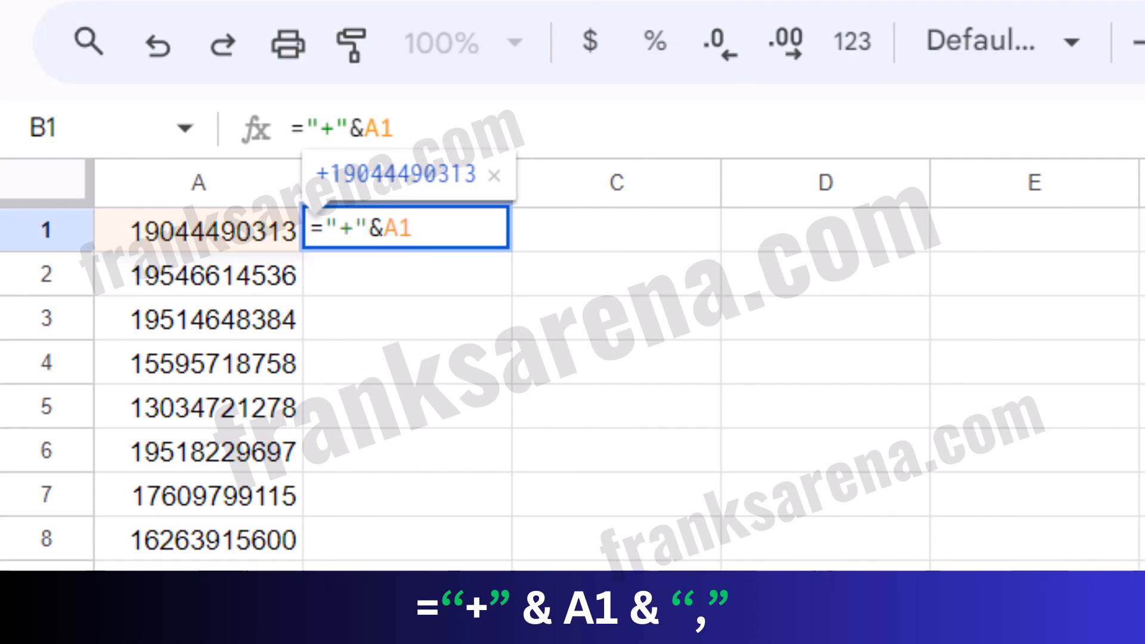
pyautogui.write('&')
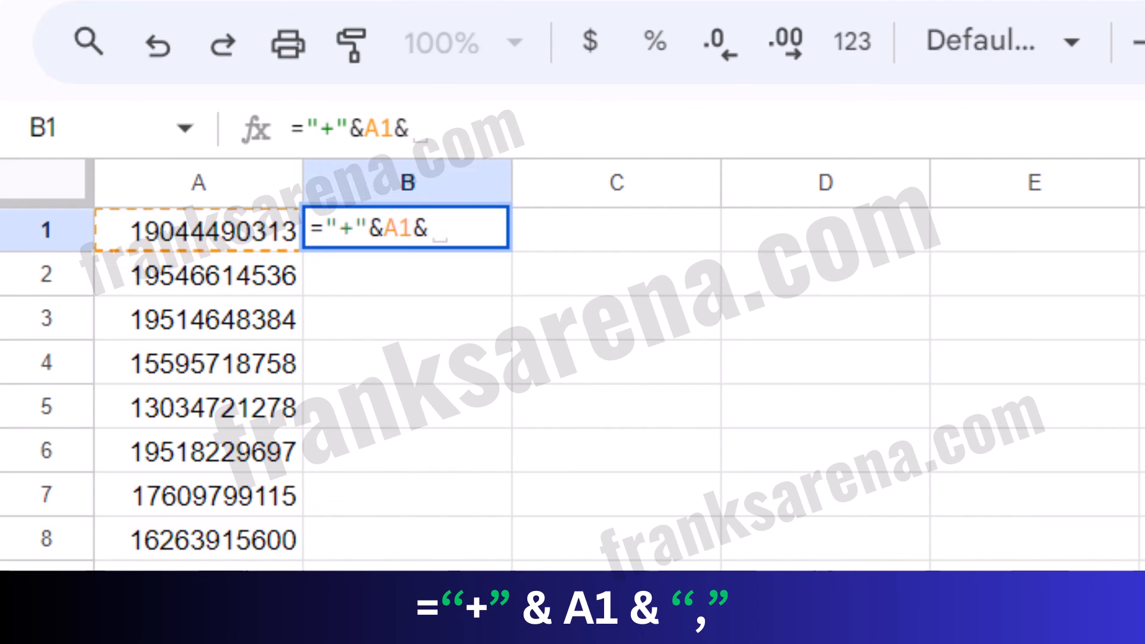
pyautogui.write('","')
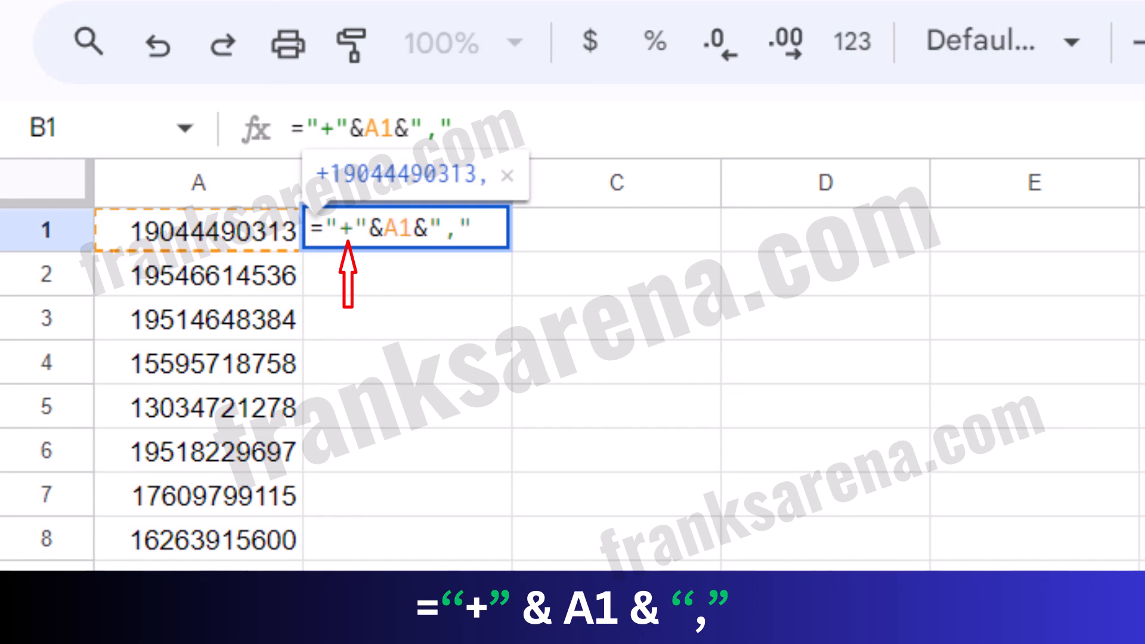
pyautogui.press('Return')
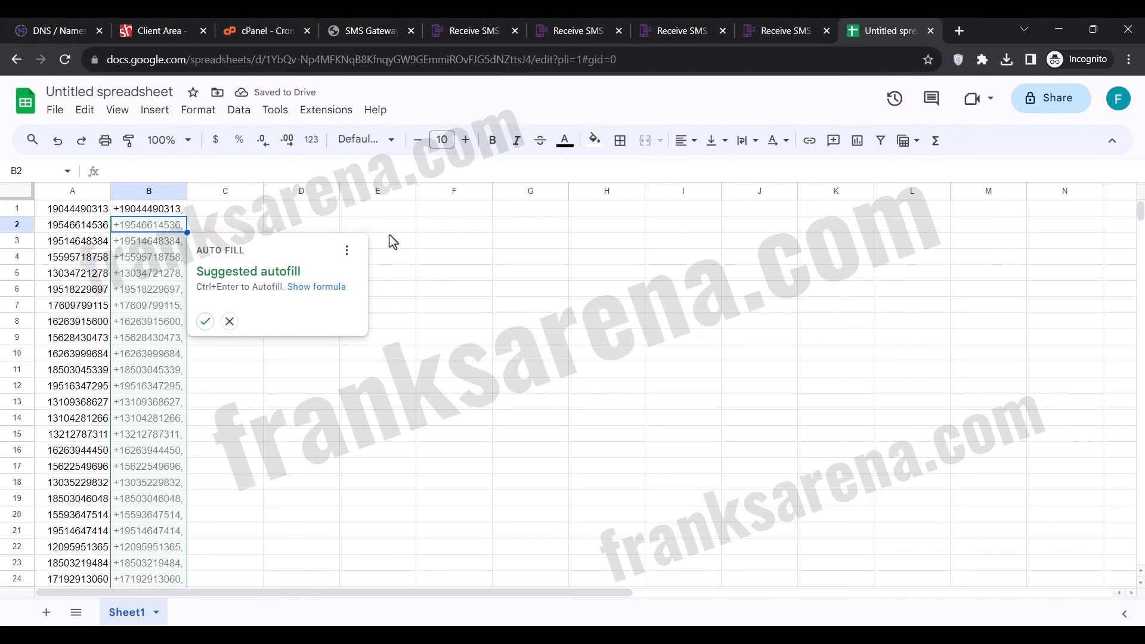
# Accept the suggested autofill to apply the formula down column B and look over the filled rows.
pyautogui.click(205, 321)
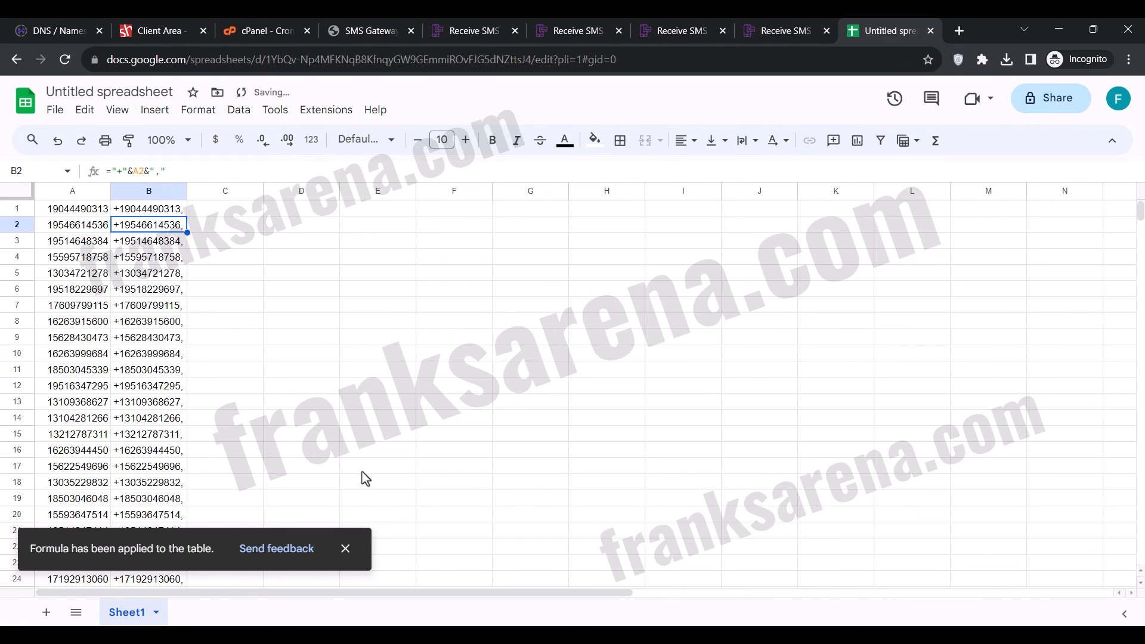
pyautogui.click(346, 548)
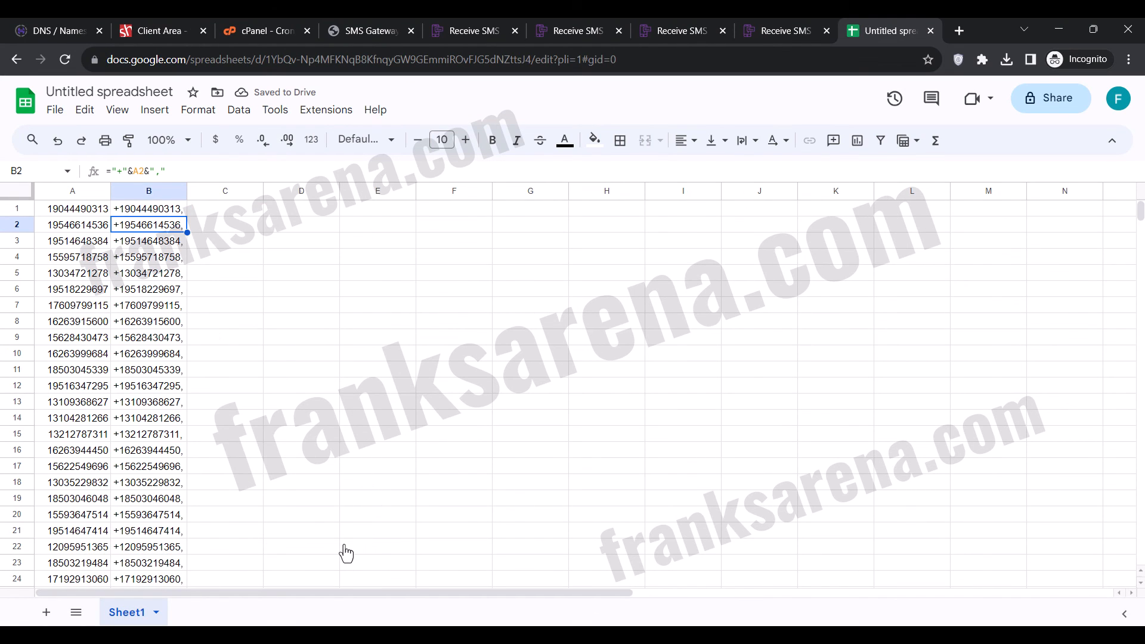
pyautogui.scroll(-5, 345, 554)
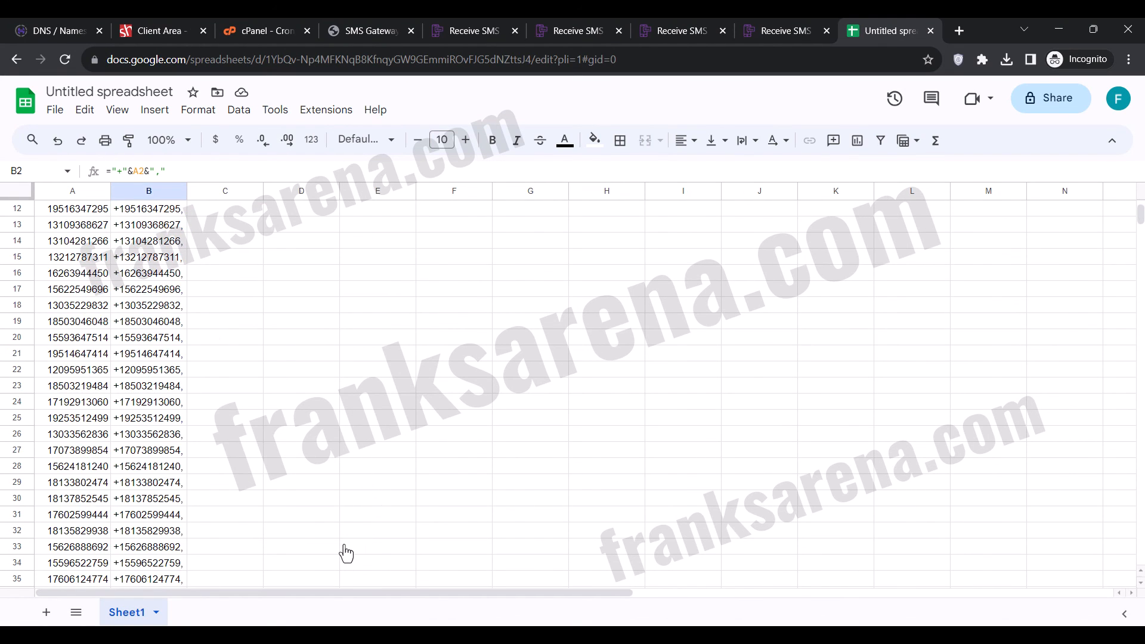
pyautogui.scroll(-2, 345, 553)
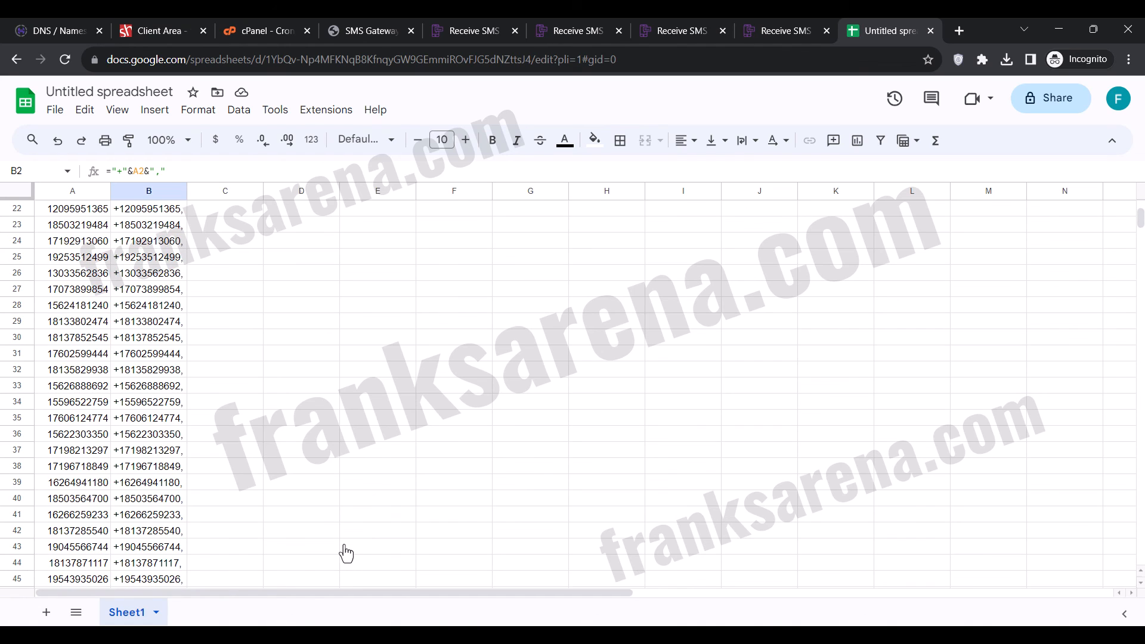
pyautogui.scroll(7, 345, 553)
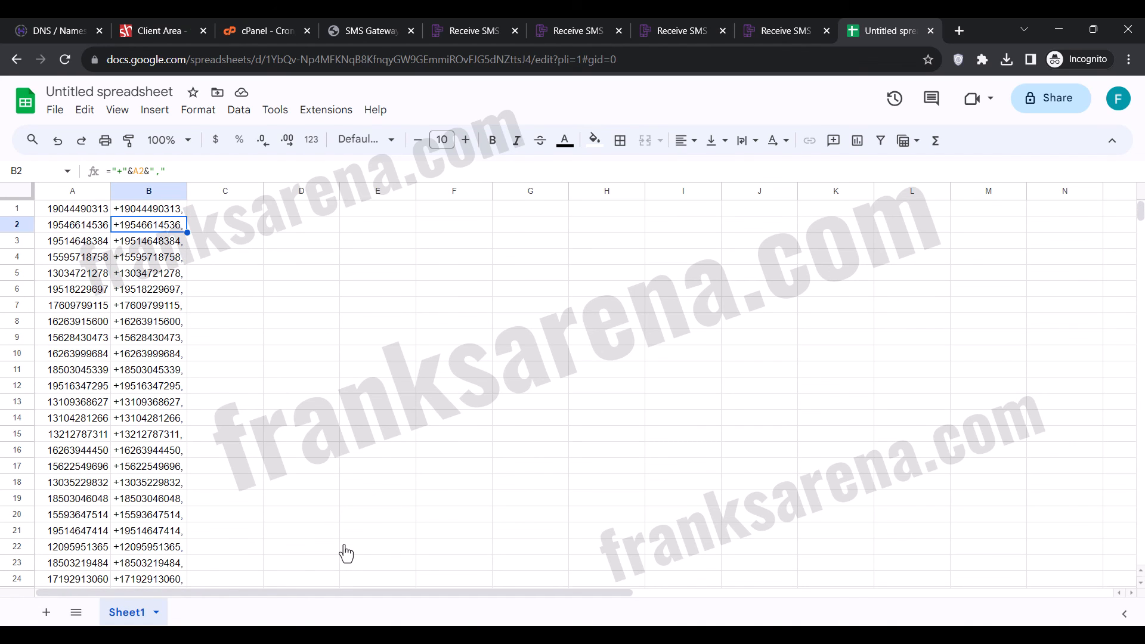
# Copy the formatted phone numbers in B1:B200.
pyautogui.click(155, 209)
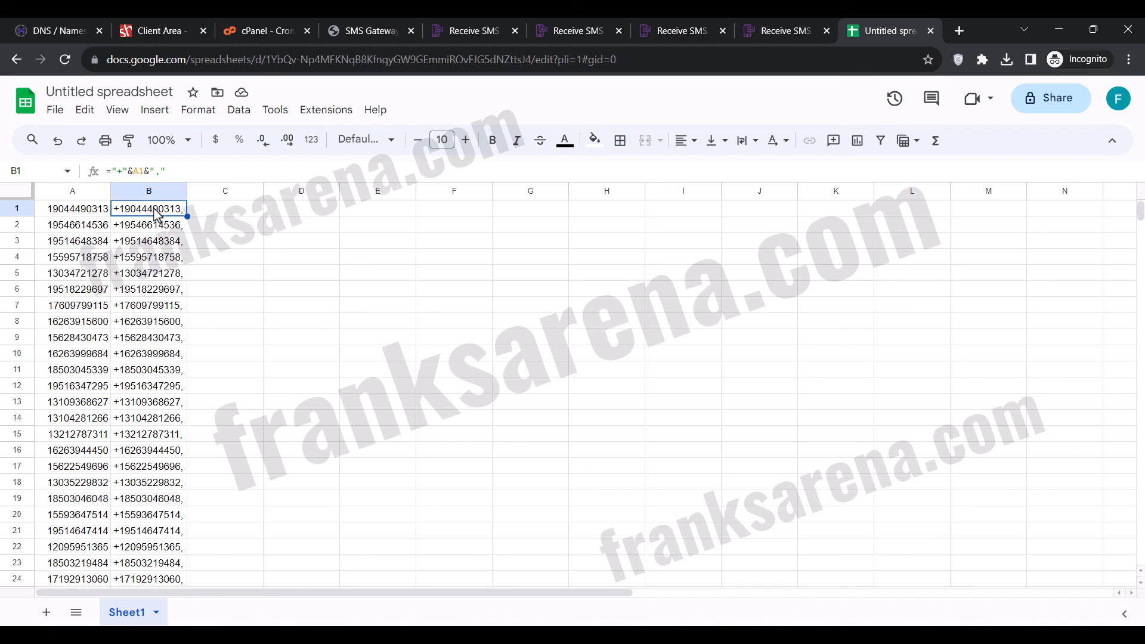
pyautogui.hotkey('ctrl', 'shift', 'Down')
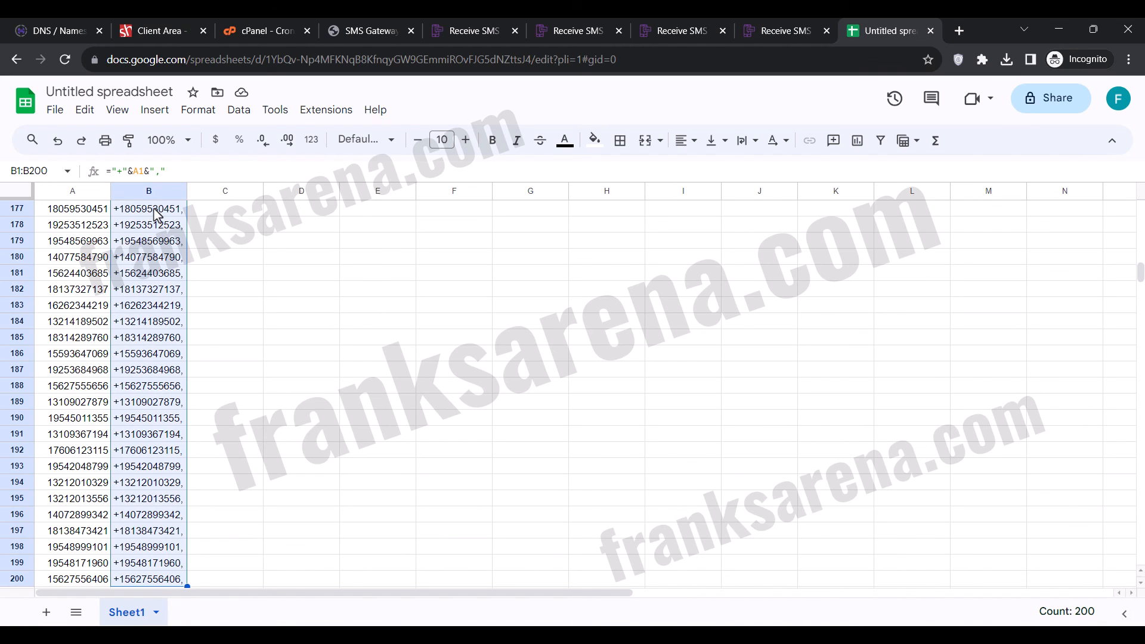
pyautogui.rightClick(158, 238)
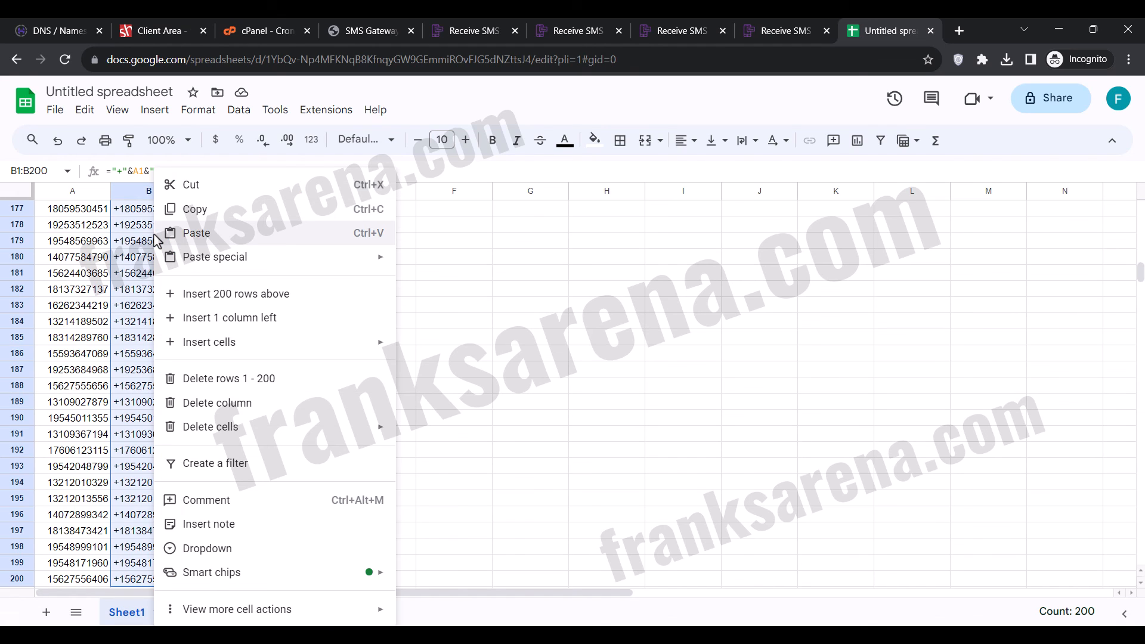
pyautogui.click(207, 218)
# Paste the numbers into the browser's address bar as one line, remove the trailing comma and copy the whole list.
pyautogui.click(555, 59)
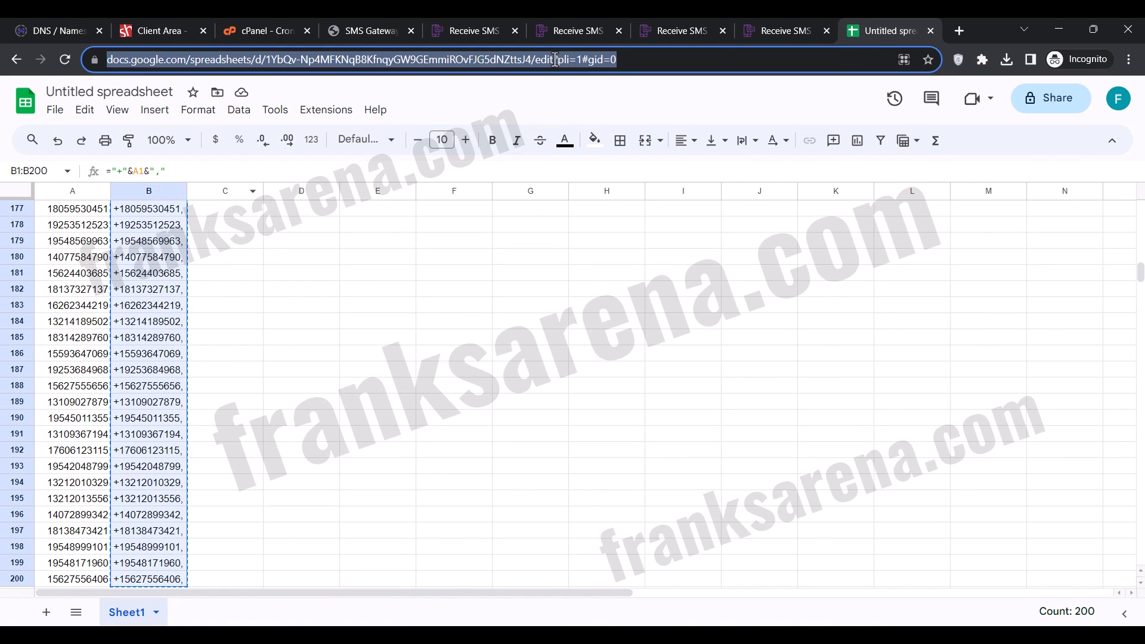
pyautogui.press('BackSpace')
pyautogui.hotkey('ctrl', 'v')
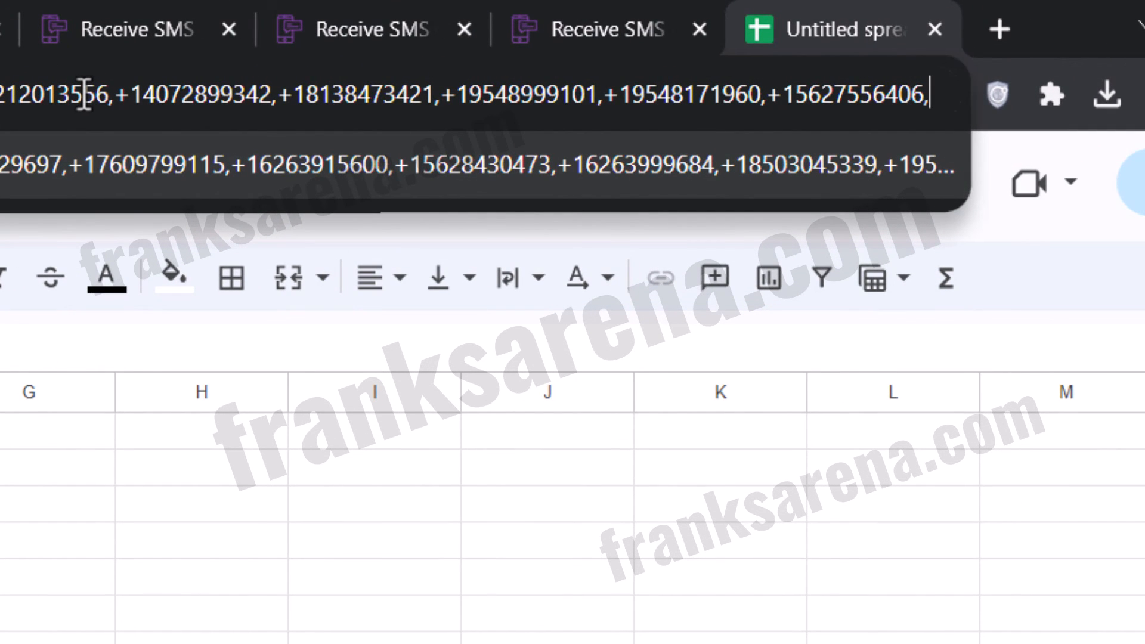
pyautogui.press('BackSpace')
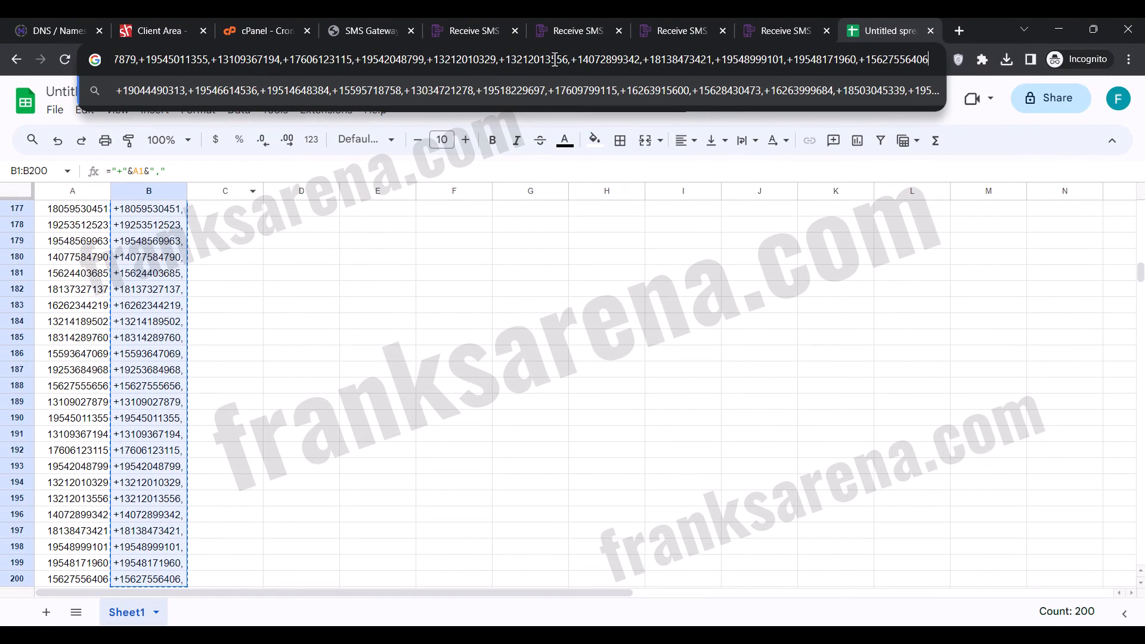
pyautogui.hotkey('ctrl', 'a')
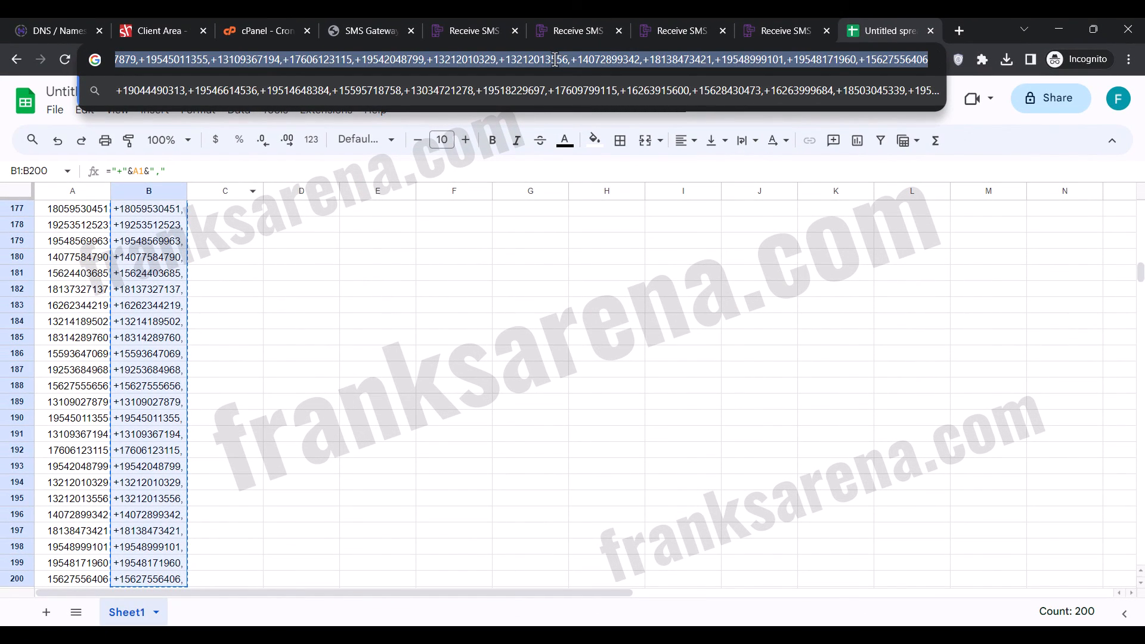
pyautogui.rightClick(684, 59)
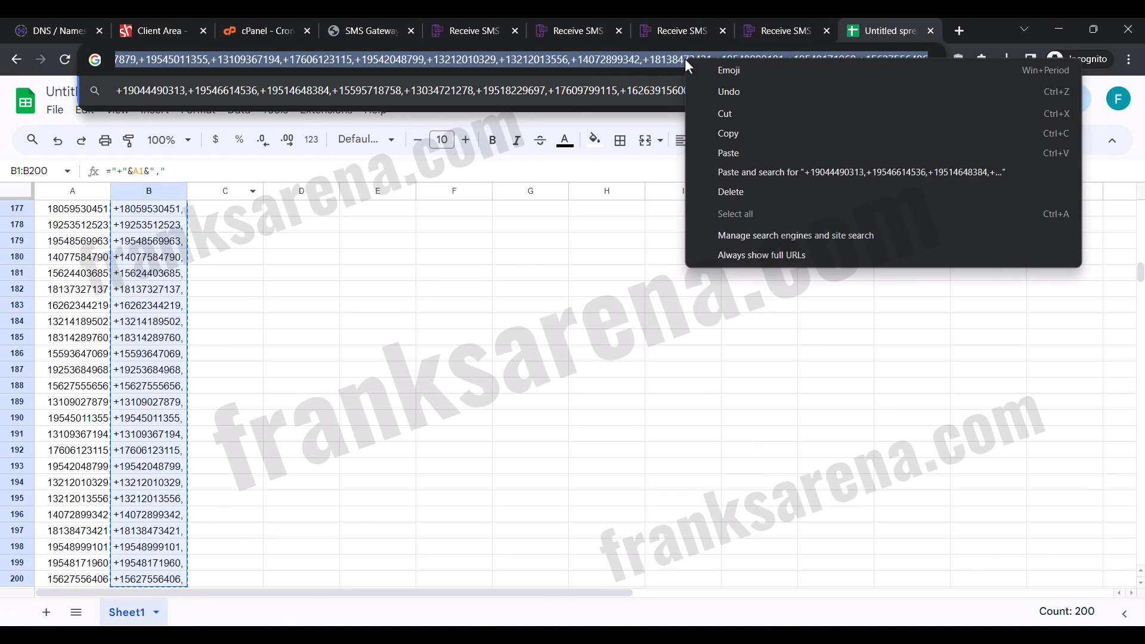
pyautogui.click(734, 131)
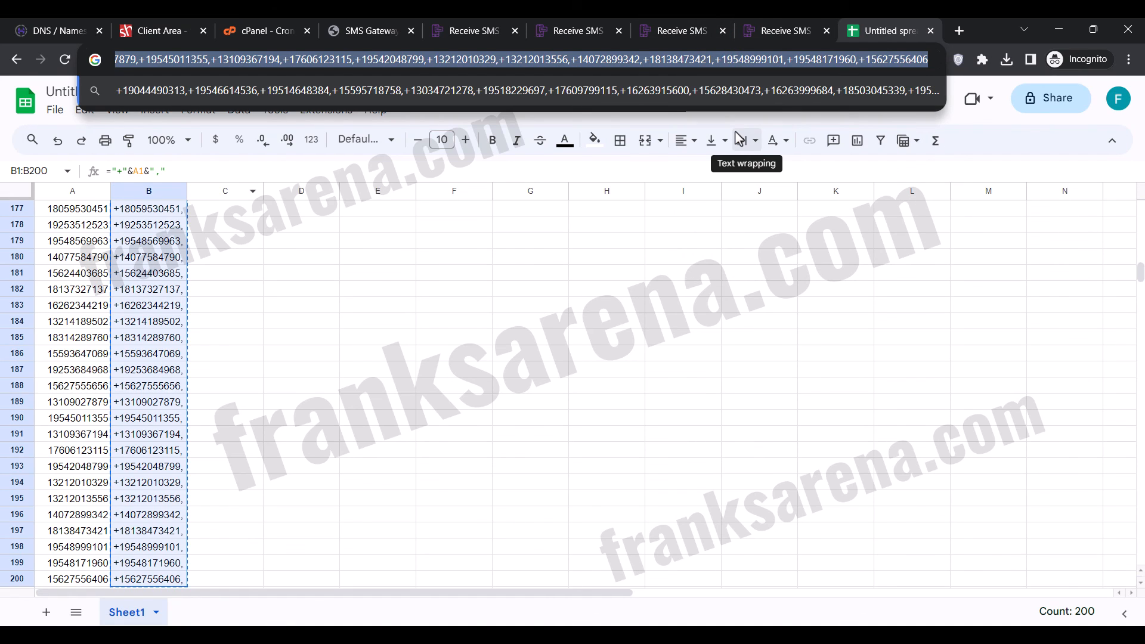
# Paste the number list into Mobile Numbers on the SMS Gateway Sender page and check the start of the list.
pyautogui.click(382, 29)
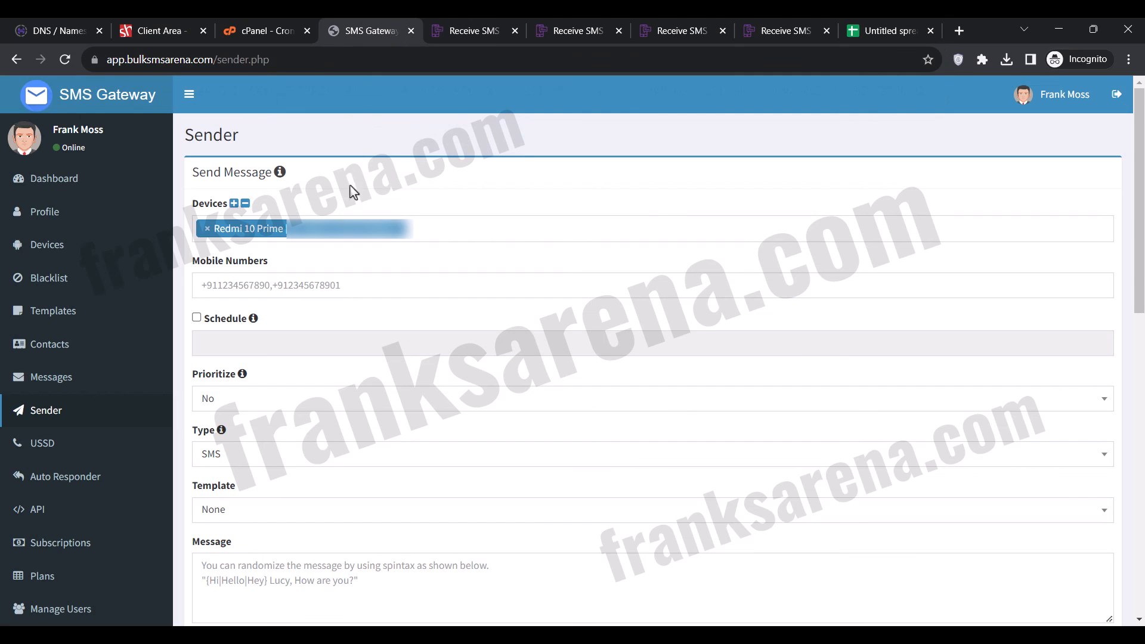
pyautogui.click(287, 271)
pyautogui.hotkey('ctrl', 'v')
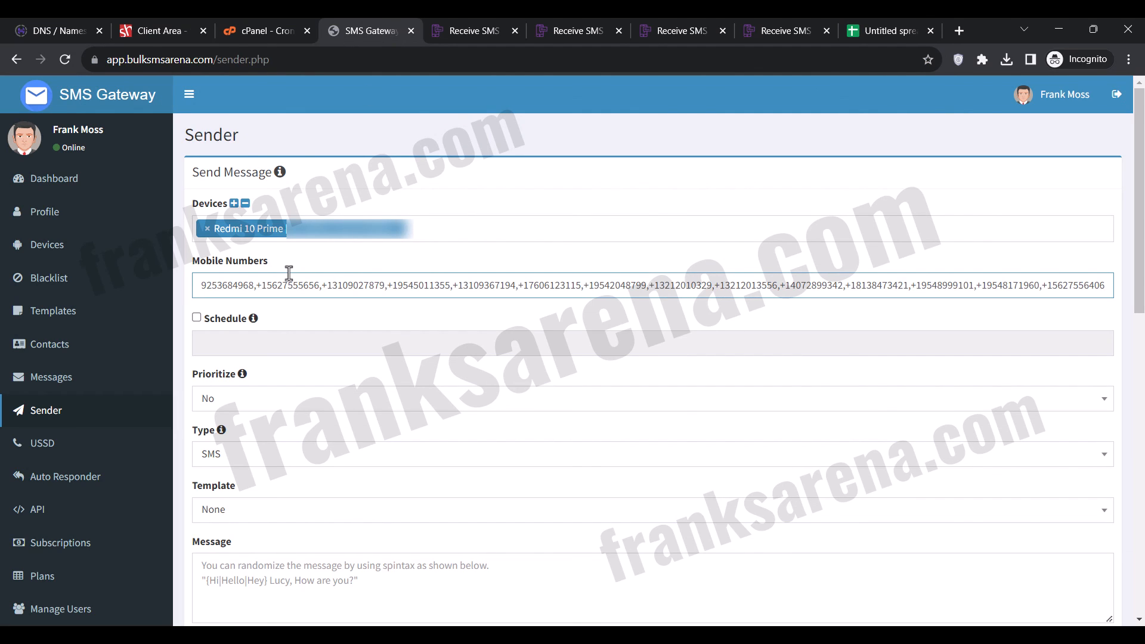
pyautogui.click(305, 304)
pyautogui.moveTo(320, 286); pyautogui.dragTo(139, 284)
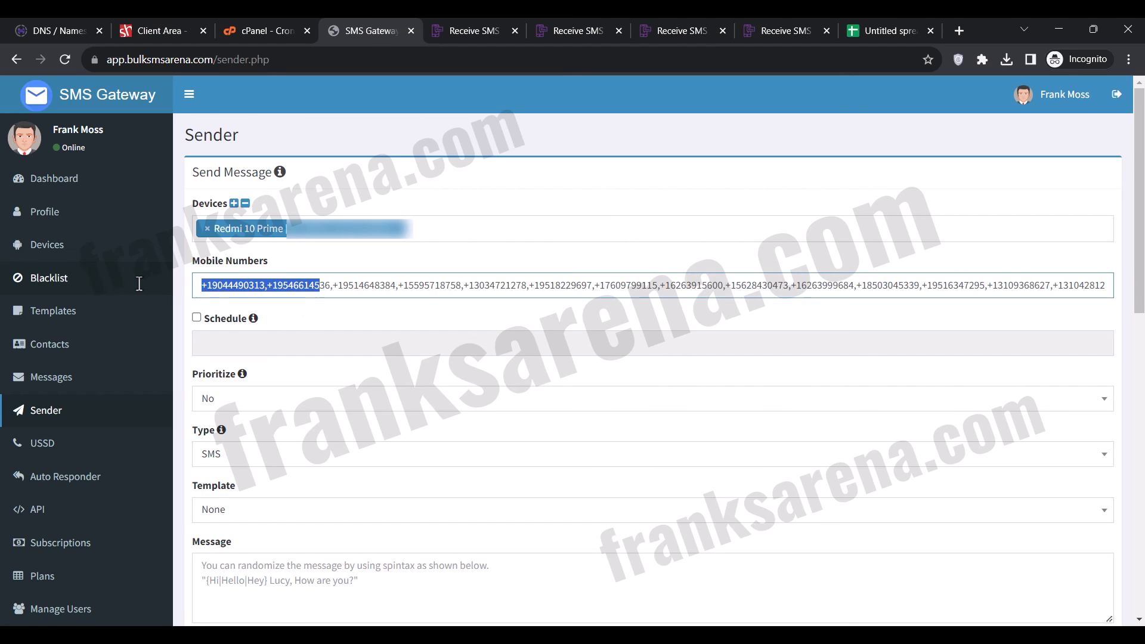
pyautogui.click(367, 285)
pyautogui.moveTo(817, 286); pyautogui.dragTo(1114, 307)
pyautogui.click(894, 320)
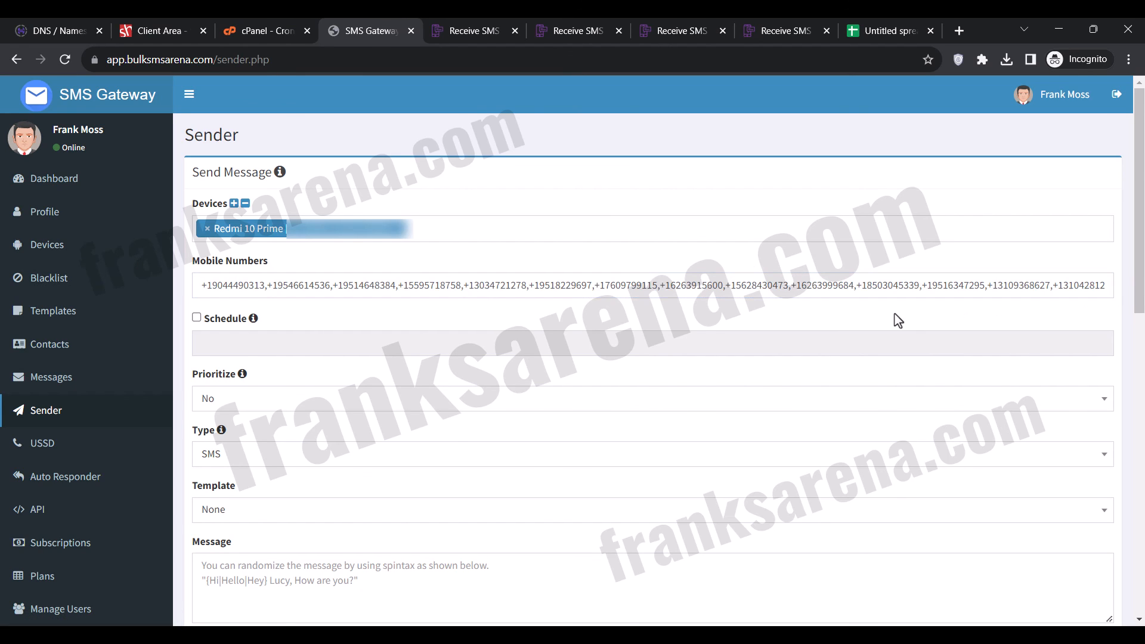